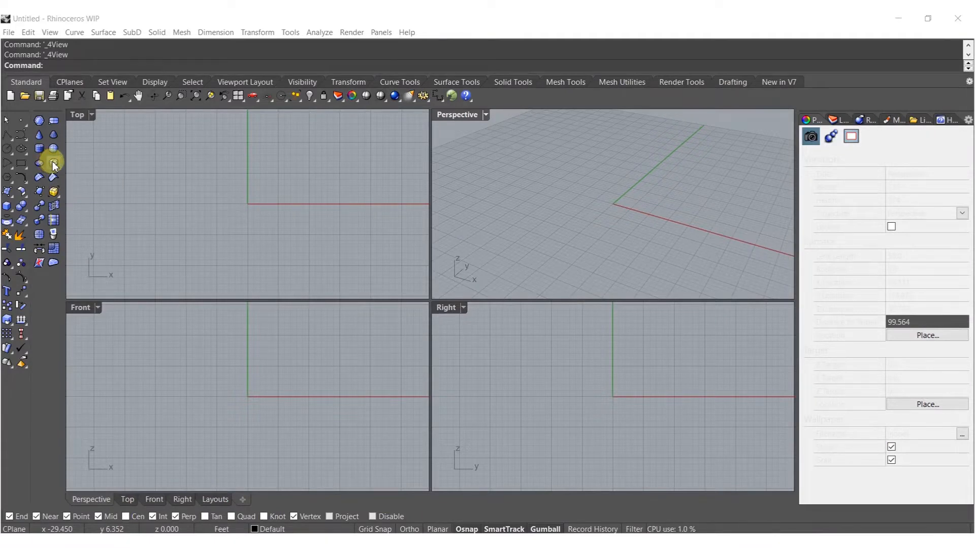
- Create a long SubD box about 6.5 ft high beside the X axis in the Perspective view and subdivide it
{"action": "double_click", "coordinate": [472, 116]}
{"action": "left_click", "coordinate": [53, 161]}
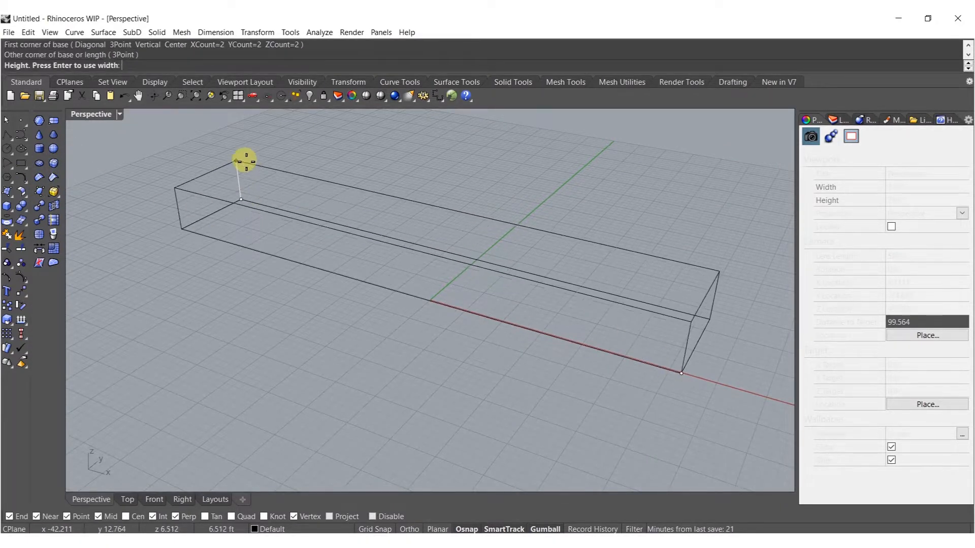
{"action": "left_click", "coordinate": [245, 161]}
{"action": "left_click", "coordinate": [331, 190]}
{"action": "right_click_drag", "start_coordinate": [374, 218], "coordinate": [495, 350]}
{"action": "right_click_drag", "start_coordinate": [311, 281], "coordinate": [363, 287]}
{"action": "key", "text": "Escape"}
{"action": "scroll", "coordinate": [391, 273], "scroll_direction": "up", "scroll_amount": 2}
{"action": "scroll", "coordinate": [387, 272], "scroll_direction": "down", "scroll_amount": 2}
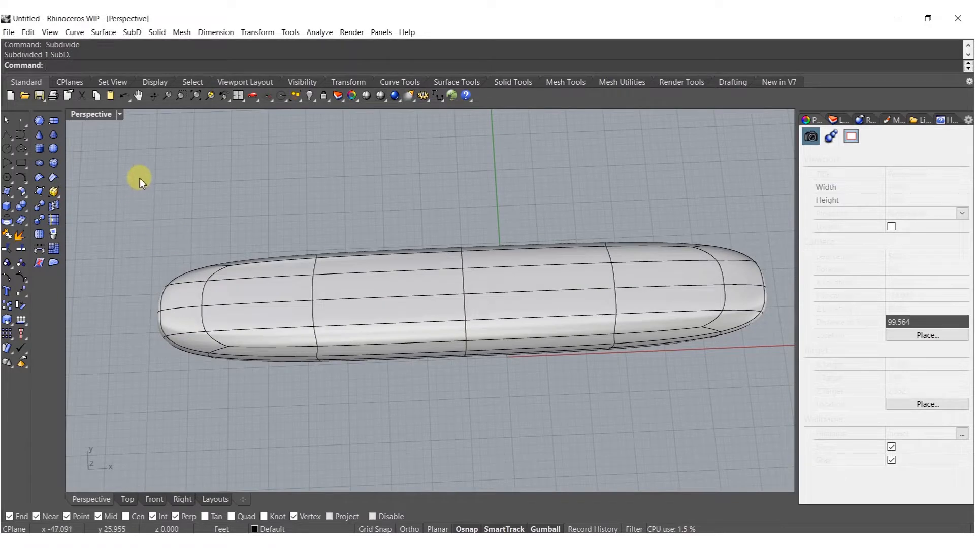
- Select one half of the rounded bar and rotate it in plan to bend the bar into an L shape
{"action": "left_click_drag", "start_coordinate": [453, 444], "coordinate": [541, 454], "text": "ctrl+shift"}
{"action": "scroll", "coordinate": [495, 303], "scroll_direction": "down", "scroll_amount": 7}
{"action": "scroll", "coordinate": [495, 285], "scroll_direction": "up", "scroll_amount": 5}
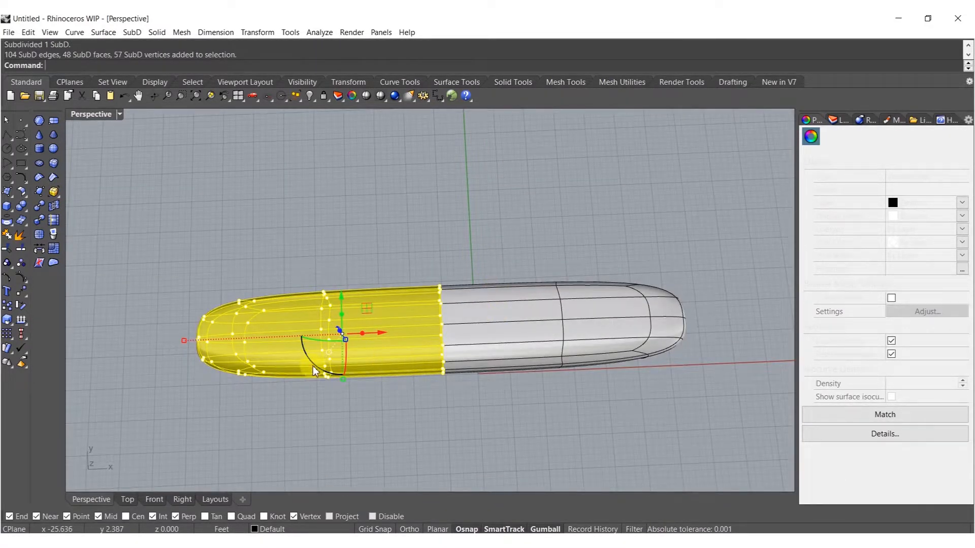
{"action": "left_click_drag", "start_coordinate": [313, 371], "coordinate": [503, 223]}
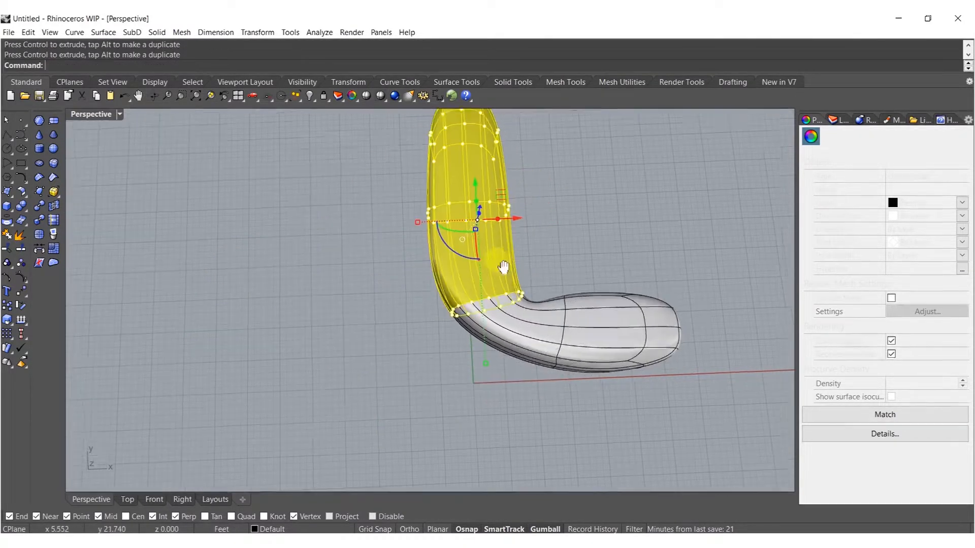
- Select the far end of the bent arm and rotate it back in plan to shape the form into a C
{"action": "left_click", "coordinate": [400, 117]}
{"action": "left_click_drag", "start_coordinate": [391, 120], "coordinate": [578, 303]}
{"action": "right_click_drag", "start_coordinate": [578, 303], "coordinate": [461, 321]}
{"action": "left_click_drag", "start_coordinate": [453, 334], "coordinate": [518, 324]}
{"action": "left_click_drag", "start_coordinate": [519, 285], "coordinate": [600, 313]}
{"action": "right_click_drag", "start_coordinate": [545, 415], "coordinate": [497, 414], "text": "shift"}
{"action": "key", "text": "Escape"}
- Select the end faces of both arms and extend them along the X axis into narrower tips
{"action": "right_click_drag", "start_coordinate": [600, 352], "coordinate": [513, 313], "text": "shift"}
{"action": "scroll", "coordinate": [508, 259], "scroll_direction": "up", "scroll_amount": 6}
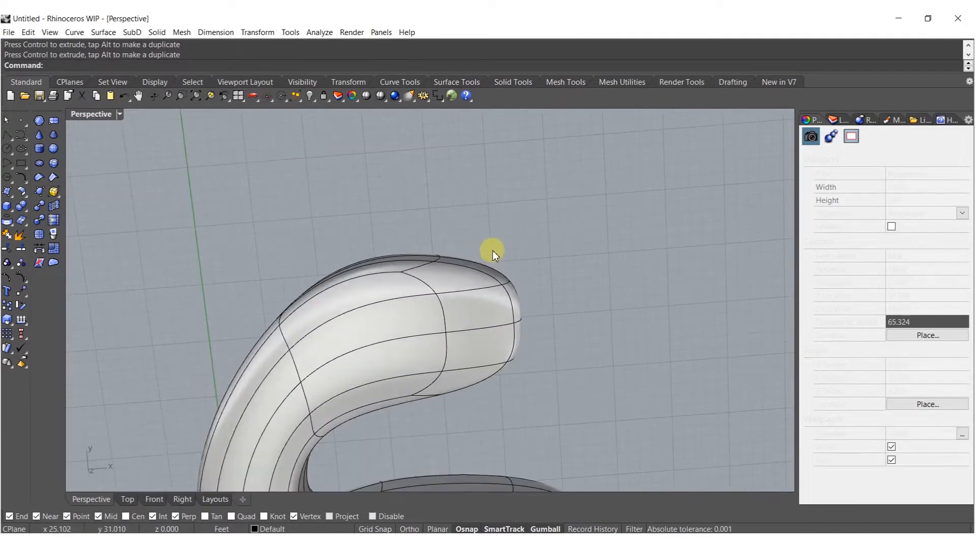
{"action": "left_click_drag", "start_coordinate": [562, 436], "coordinate": [562, 437]}
{"action": "right_click_drag", "start_coordinate": [562, 437], "coordinate": [553, 191], "text": "shift"}
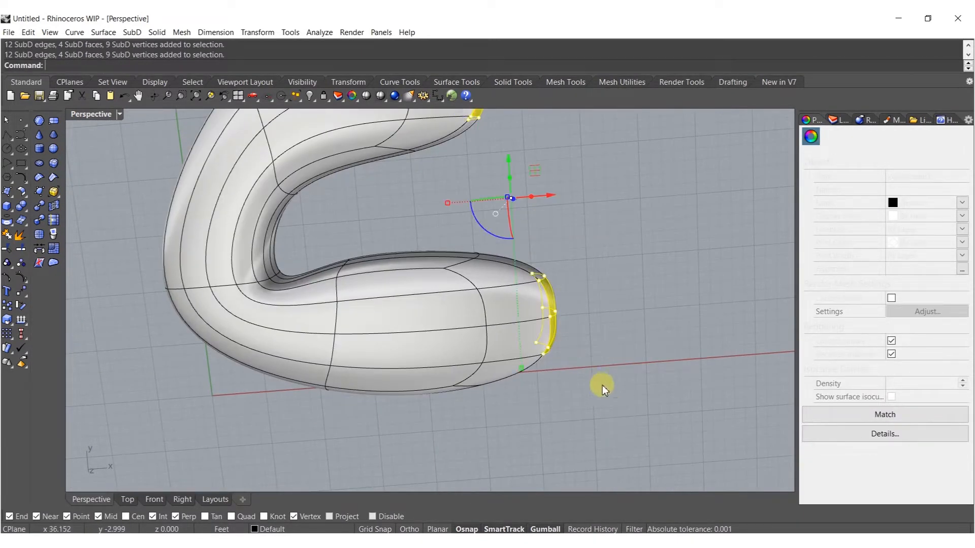
{"action": "left_click_drag", "start_coordinate": [535, 202], "coordinate": [698, 211]}
{"action": "scroll", "coordinate": [514, 213], "scroll_direction": "down", "scroll_amount": 4}
{"action": "right_click_drag", "start_coordinate": [514, 213], "coordinate": [517, 281], "text": "shift"}
{"action": "left_click", "coordinate": [468, 302]}
{"action": "right_click_drag", "start_coordinate": [468, 303], "coordinate": [473, 320]}
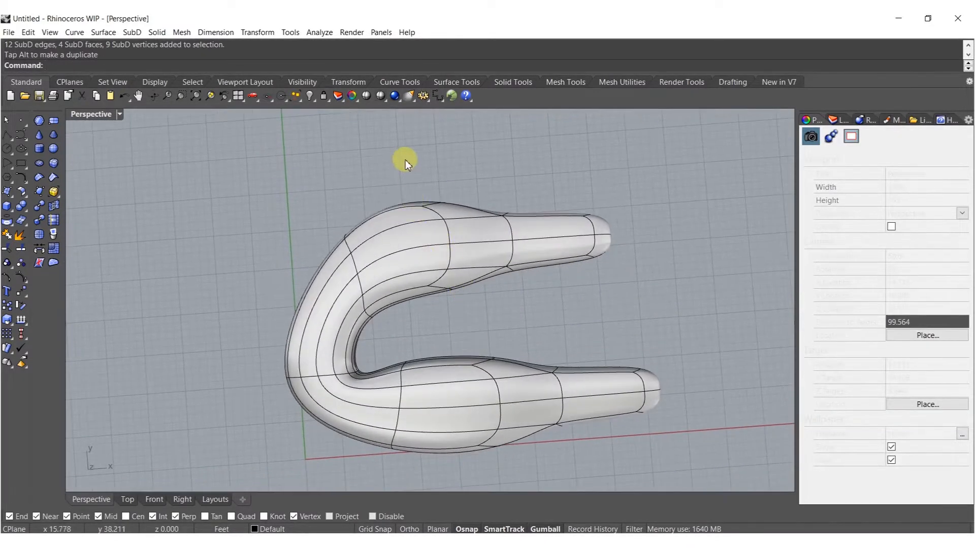
- Select the upper arm of the C and lift it so it overhangs the lower arm
{"action": "left_click_drag", "start_coordinate": [643, 327], "coordinate": [635, 325]}
{"action": "left_click_drag", "start_coordinate": [481, 272], "coordinate": [513, 335]}
{"action": "left_click_drag", "start_coordinate": [522, 231], "coordinate": [558, 358]}
{"action": "right_click_drag", "start_coordinate": [562, 391], "coordinate": [478, 306]}
{"action": "left_click_drag", "start_coordinate": [482, 242], "coordinate": [480, 285]}
{"action": "right_click_drag", "start_coordinate": [480, 284], "coordinate": [413, 225]}
{"action": "left_click", "coordinate": [259, 182]}
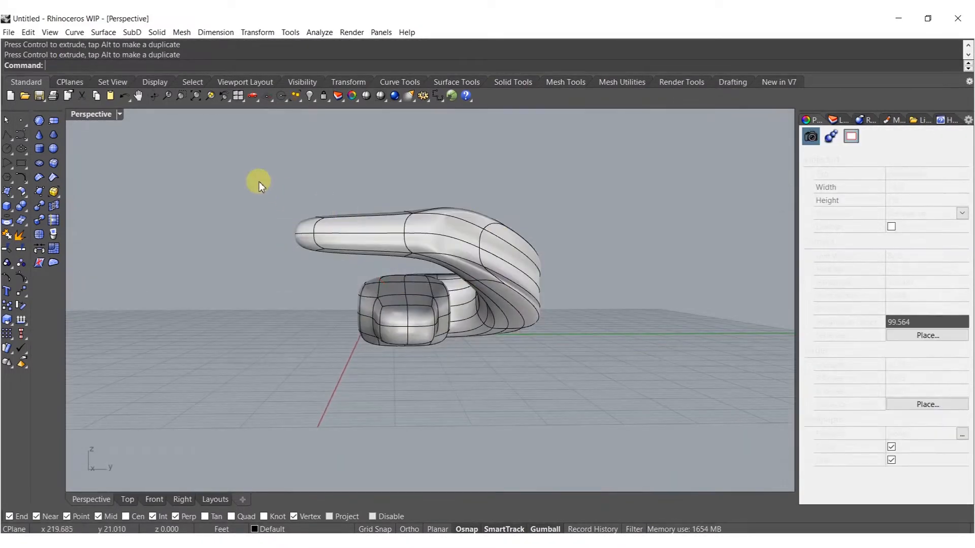
- Select the thin ends of the arms and scale them up to thicken them to match the body
{"action": "left_click_drag", "start_coordinate": [419, 265], "coordinate": [365, 293]}
{"action": "right_click_drag", "start_coordinate": [366, 293], "coordinate": [237, 311]}
{"action": "scroll", "coordinate": [237, 311], "scroll_direction": "up", "scroll_amount": 4}
{"action": "left_click", "coordinate": [163, 255]}
{"action": "left_click_drag", "start_coordinate": [138, 244], "coordinate": [268, 332]}
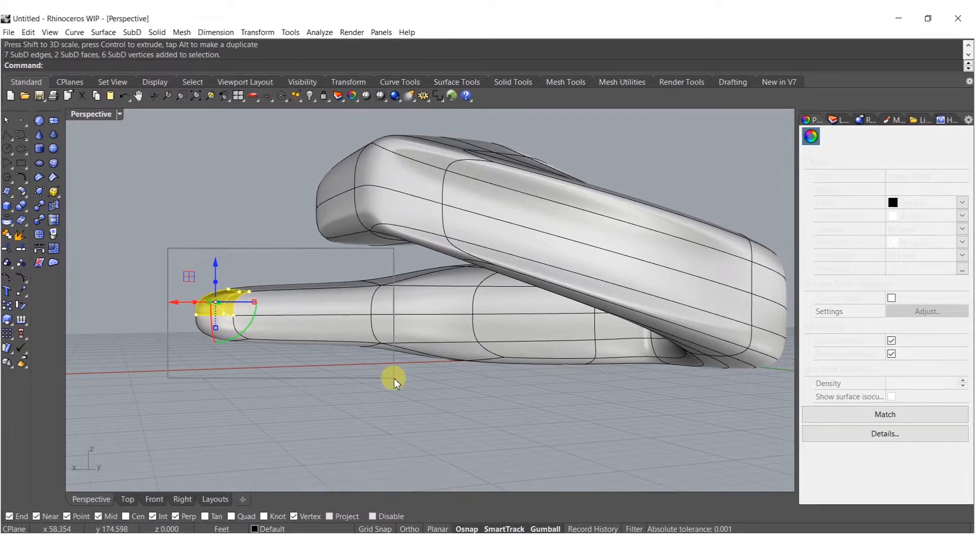
{"action": "left_click_drag", "start_coordinate": [394, 379], "coordinate": [394, 379]}
{"action": "left_click_drag", "start_coordinate": [301, 357], "coordinate": [290, 395]}
{"action": "left_click_drag", "start_coordinate": [416, 317], "coordinate": [380, 318]}
{"action": "right_click_drag", "start_coordinate": [381, 318], "coordinate": [507, 293]}
{"action": "key", "text": "Escape"}
{"action": "right_click_drag", "start_coordinate": [296, 208], "coordinate": [285, 234]}
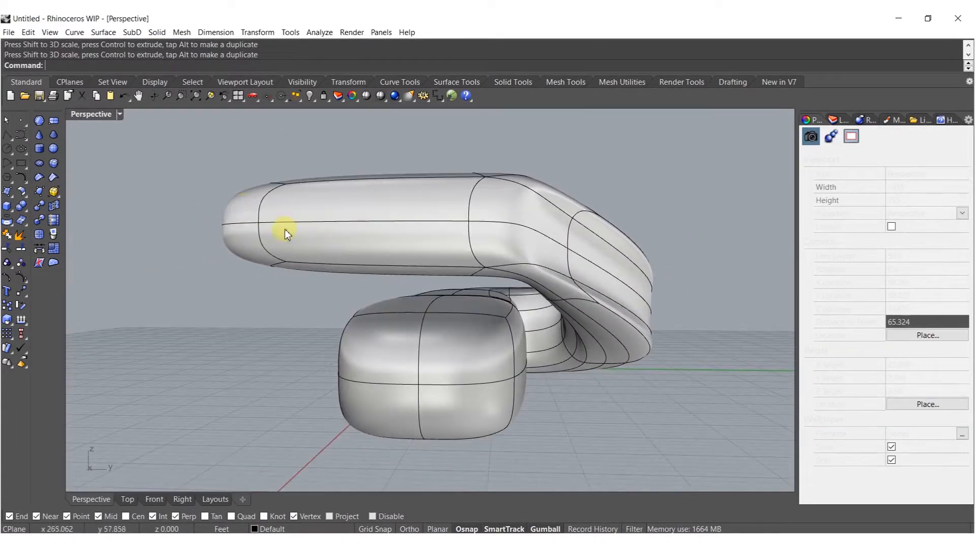
- Select the raised arm's end faces, and delete two edge loops from the curved body
{"action": "left_click_drag", "start_coordinate": [315, 287], "coordinate": [314, 287]}
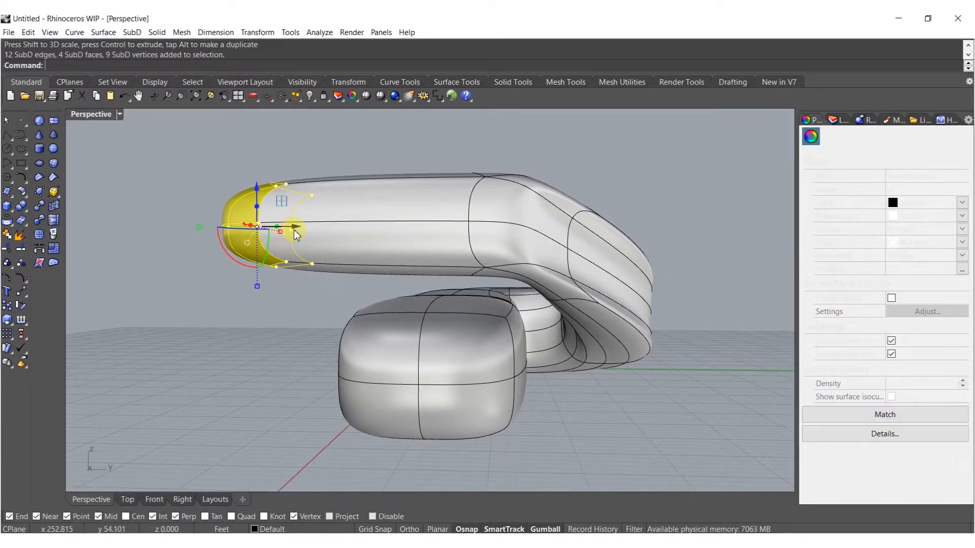
{"action": "right_click_drag", "start_coordinate": [311, 230], "coordinate": [482, 331]}
{"action": "key", "text": "Escape"}
{"action": "double_click", "coordinate": [404, 367]}
{"action": "key", "text": "Delete"}
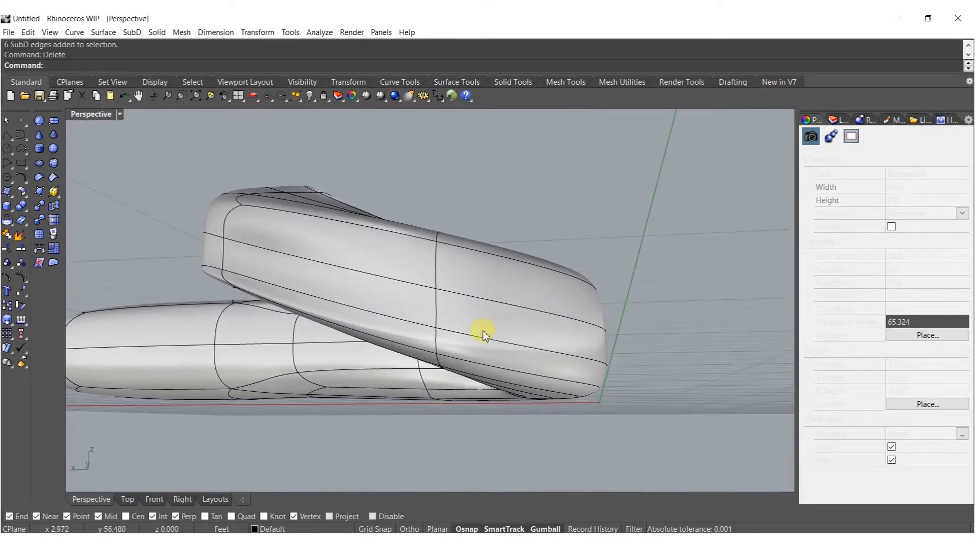
{"action": "double_click", "coordinate": [482, 337]}
{"action": "key", "text": "Delete"}
- Bridge the top face of the curved bend to the upper side face of the raised arm
{"action": "right_click_drag", "start_coordinate": [359, 337], "coordinate": [298, 395]}
{"action": "left_click", "coordinate": [264, 365]}
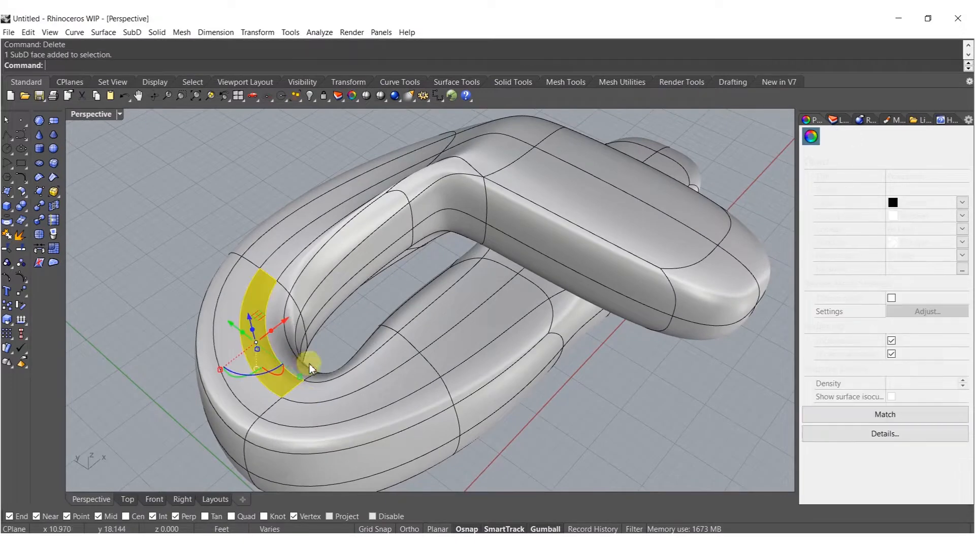
{"action": "key", "text": "Escape"}
{"action": "left_click", "coordinate": [255, 386], "text": "ctrl+shift"}
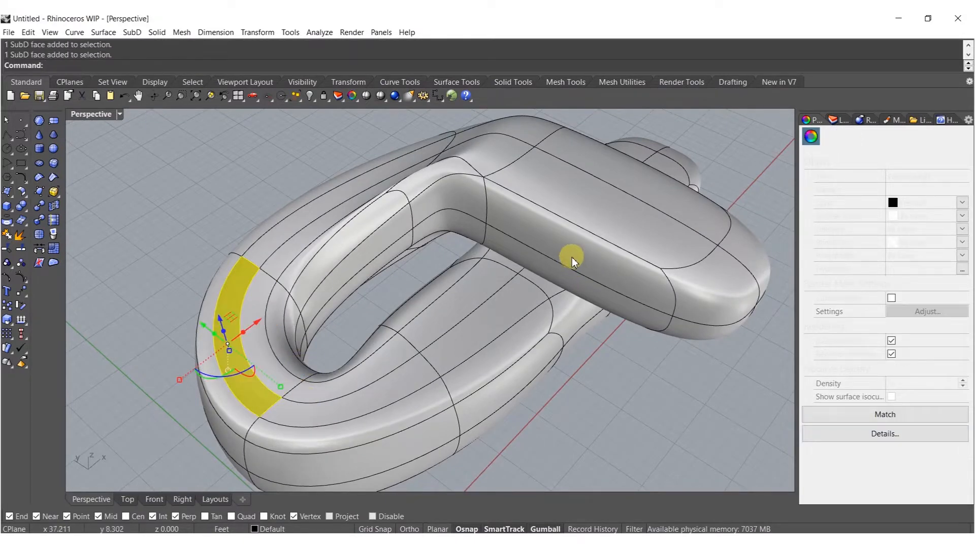
{"action": "right_click_drag", "start_coordinate": [555, 281], "coordinate": [601, 201]}
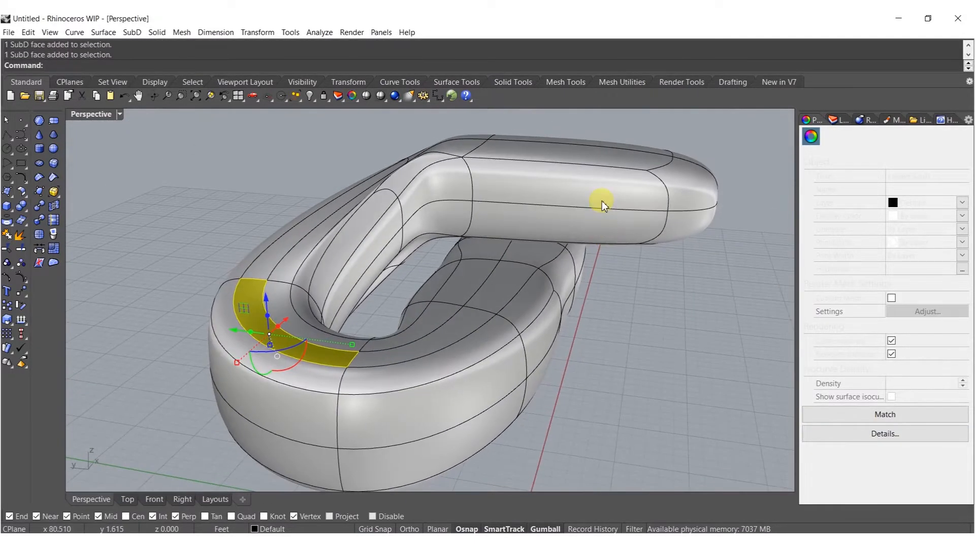
{"action": "left_click", "coordinate": [602, 201], "text": "ctrl+shift"}
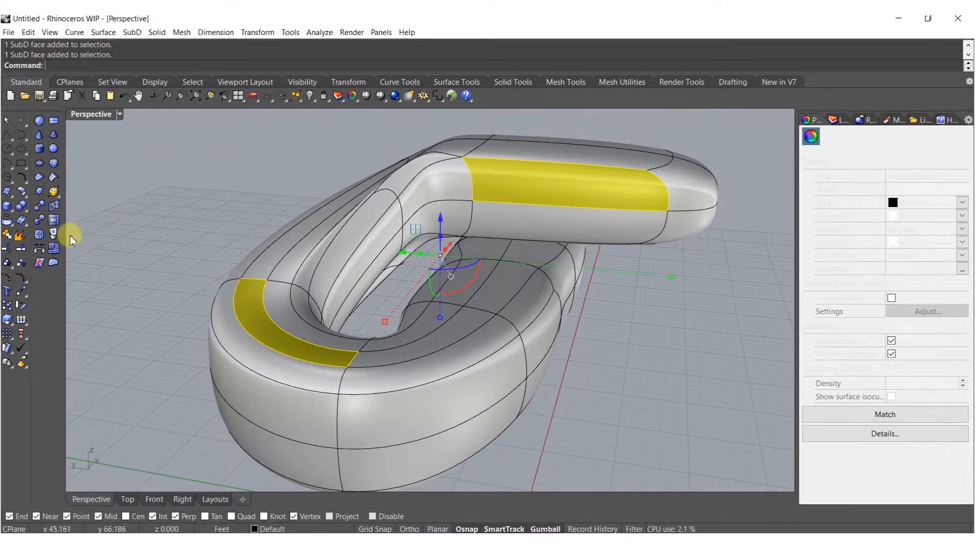
{"action": "left_click", "coordinate": [40, 249]}
{"action": "right_click", "coordinate": [380, 293]}
{"action": "right_click_drag", "start_coordinate": [379, 294], "coordinate": [536, 336]}
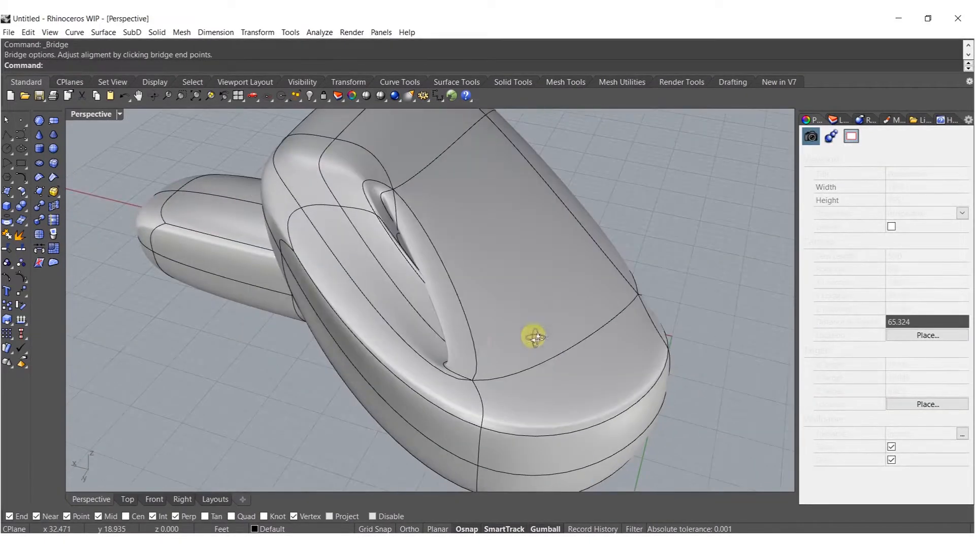
- Move the vertices at both ends of the slot beside the new bridge to reshape the opening
{"action": "left_click", "coordinate": [470, 380], "text": "ctrl+shift"}
{"action": "right_click_drag", "start_coordinate": [471, 379], "coordinate": [490, 398]}
{"action": "left_click_drag", "start_coordinate": [402, 473], "coordinate": [457, 449]}
{"action": "key", "text": "Escape"}
{"action": "left_click", "coordinate": [405, 226], "text": "ctrl+shift"}
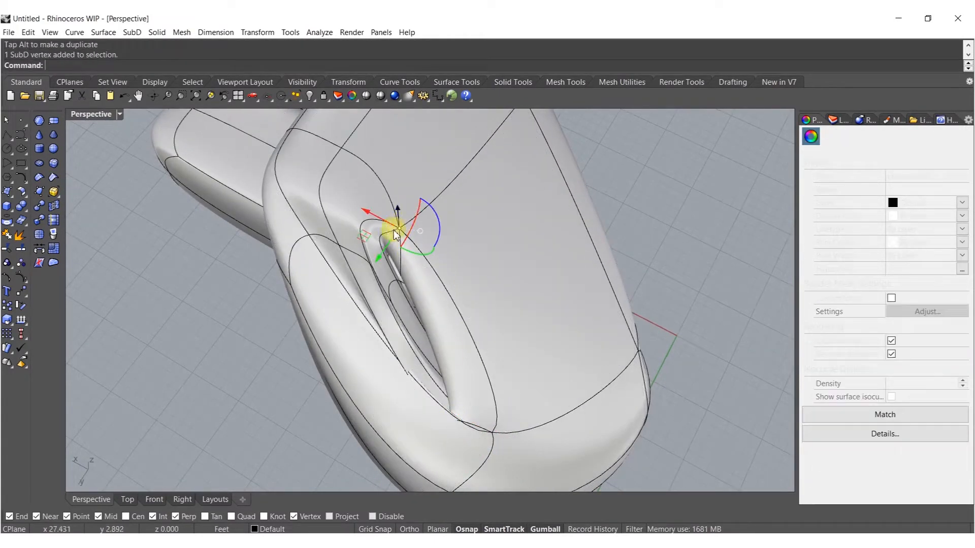
{"action": "left_click_drag", "start_coordinate": [367, 241], "coordinate": [477, 256]}
{"action": "right_click_drag", "start_coordinate": [483, 274], "coordinate": [510, 369]}
{"action": "key", "text": "Escape"}
- Delete an edge loop from the bridged SubD to simplify its surface
{"action": "double_click", "coordinate": [491, 327]}
{"action": "key", "text": "Escape"}
{"action": "double_click", "coordinate": [602, 321]}
{"action": "scroll", "coordinate": [583, 290], "scroll_direction": "down", "scroll_amount": 5}
{"action": "key", "text": "Delete"}
- Delete the edge loop along the lower arm's upper edge and another loop on the same arm
{"action": "right_click_drag", "start_coordinate": [533, 322], "coordinate": [723, 353]}
{"action": "scroll", "coordinate": [431, 295], "scroll_direction": "up", "scroll_amount": 5}
{"action": "left_click", "coordinate": [432, 300]}
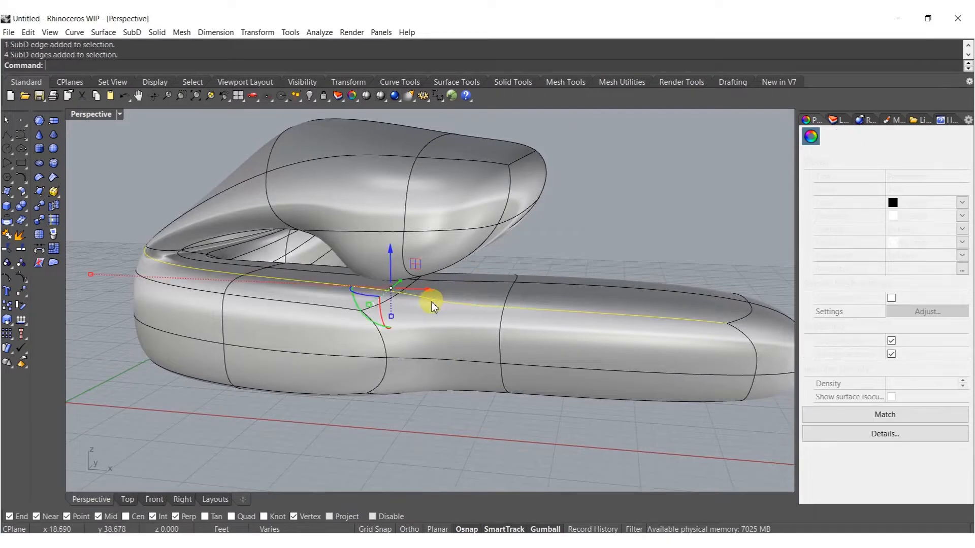
{"action": "key", "text": "Delete"}
{"action": "right_click_drag", "start_coordinate": [401, 358], "coordinate": [467, 323]}
{"action": "double_click", "coordinate": [394, 339]}
{"action": "key", "text": "Delete"}
- Select the outer part of the lower arm and crease its edges to make it a sharp block
{"action": "left_click_drag", "start_coordinate": [444, 303], "coordinate": [802, 444]}
{"action": "right_click_drag", "start_coordinate": [802, 444], "coordinate": [69, 229]}
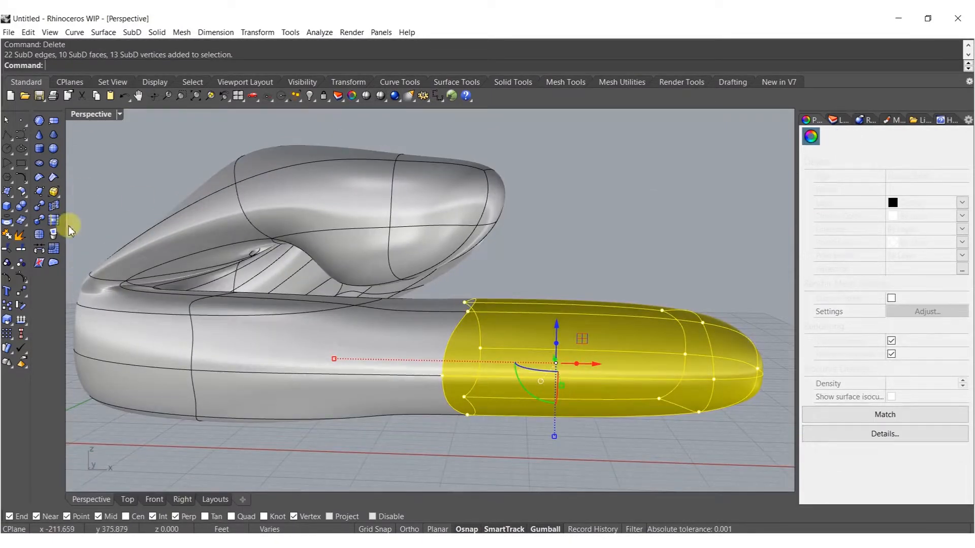
{"action": "left_click", "coordinate": [59, 177]}
{"action": "right_click_drag", "start_coordinate": [523, 347], "coordinate": [336, 318], "text": "shift"}
- Crease the edges of the raised arm's end to turn it into a sharp-edged block
{"action": "right_click_drag", "start_coordinate": [500, 300], "coordinate": [192, 279]}
{"action": "left_click", "coordinate": [228, 161]}
{"action": "left_click_drag", "start_coordinate": [213, 135], "coordinate": [436, 287]}
{"action": "right_click", "coordinate": [409, 265]}
{"action": "right_click_drag", "start_coordinate": [332, 239], "coordinate": [407, 266]}
{"action": "key", "text": "Escape"}
- Crease the remaining smooth edge on top of the raised arm beside the sharp block
{"action": "left_click", "coordinate": [396, 189], "text": "ctrl+shift"}
{"action": "left_click", "coordinate": [484, 184], "text": "ctrl+shift"}
{"action": "right_click_drag", "start_coordinate": [485, 184], "coordinate": [506, 222]}
{"action": "key", "text": "Escape"}
{"action": "left_click", "coordinate": [447, 148], "text": "ctrl+shift"}
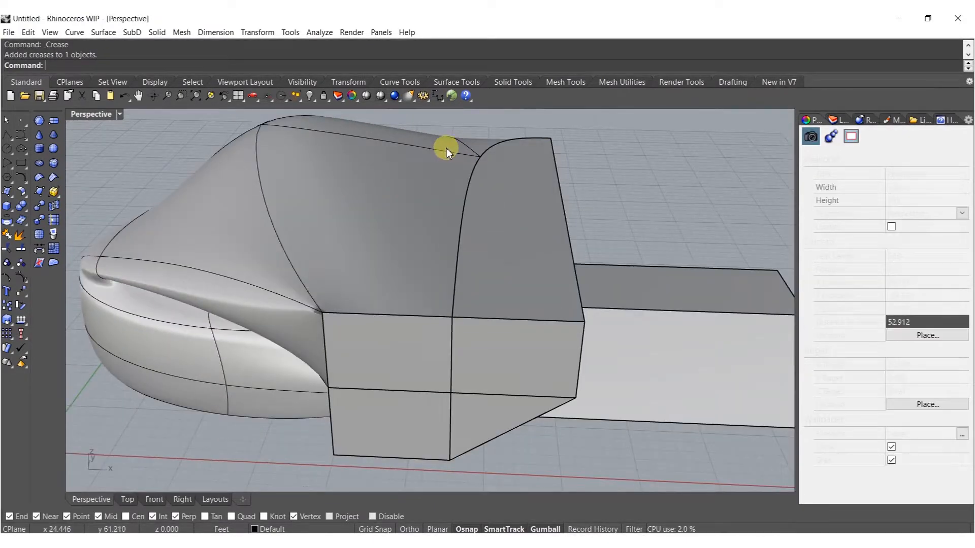
{"action": "key", "text": "Return"}
- Try to crease an edge where the raised block meets the smooth body, and undo it
{"action": "right_click_drag", "start_coordinate": [296, 258], "coordinate": [589, 276]}
{"action": "key", "text": "Escape"}
{"action": "left_click", "coordinate": [342, 235], "text": "ctrl+shift"}
{"action": "key", "text": "Escape"}
{"action": "left_click", "coordinate": [336, 236], "text": "ctrl+shift"}
{"action": "key", "text": "Return"}
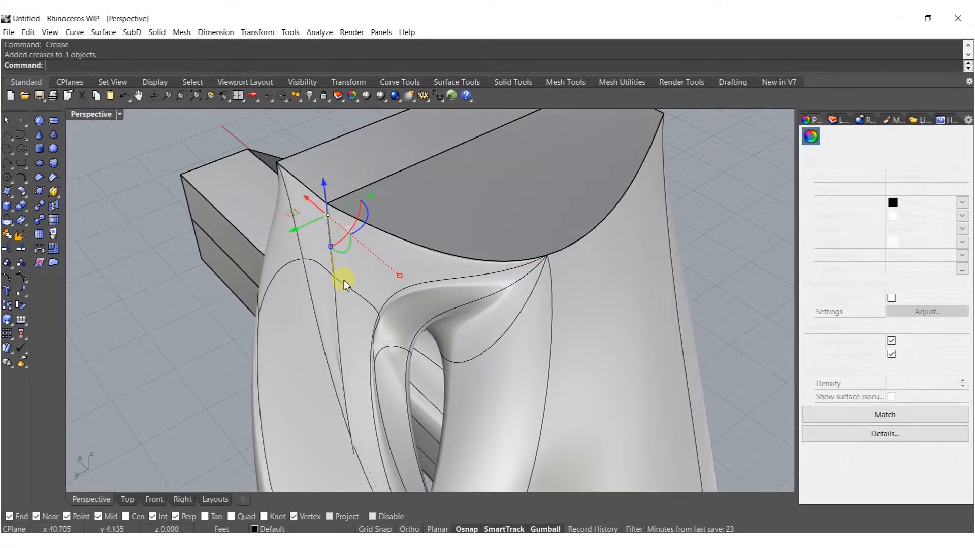
{"action": "right_click_drag", "start_coordinate": [329, 273], "coordinate": [434, 197]}
{"action": "key", "text": "ctrl+z"}
- Raise the top vertex where the creased upper block meets the smooth body
{"action": "left_click", "coordinate": [461, 157], "text": "ctrl+shift"}
{"action": "key", "text": "Escape"}
{"action": "left_click", "coordinate": [525, 235], "text": "ctrl+shift"}
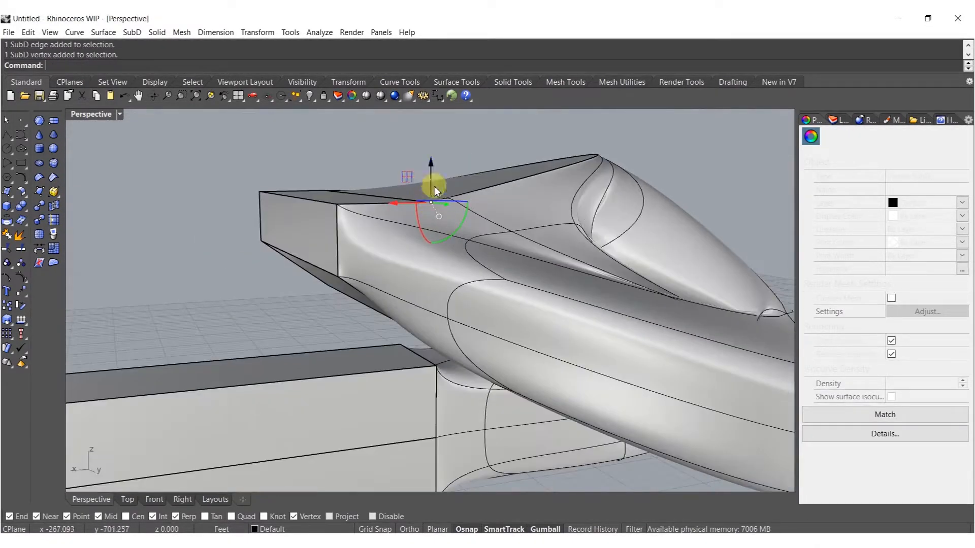
{"action": "left_click_drag", "start_coordinate": [425, 180], "coordinate": [417, 148]}
{"action": "right_click_drag", "start_coordinate": [417, 146], "coordinate": [547, 254]}
{"action": "key", "text": "Escape"}
- Delete the short vertical edge on the end of the creased upper block
{"action": "left_click", "coordinate": [377, 257], "text": "ctrl+shift"}
{"action": "right_click_drag", "start_coordinate": [377, 258], "coordinate": [407, 253]}
{"action": "key", "text": "Escape"}
{"action": "left_click", "coordinate": [398, 265], "text": "ctrl+shift"}
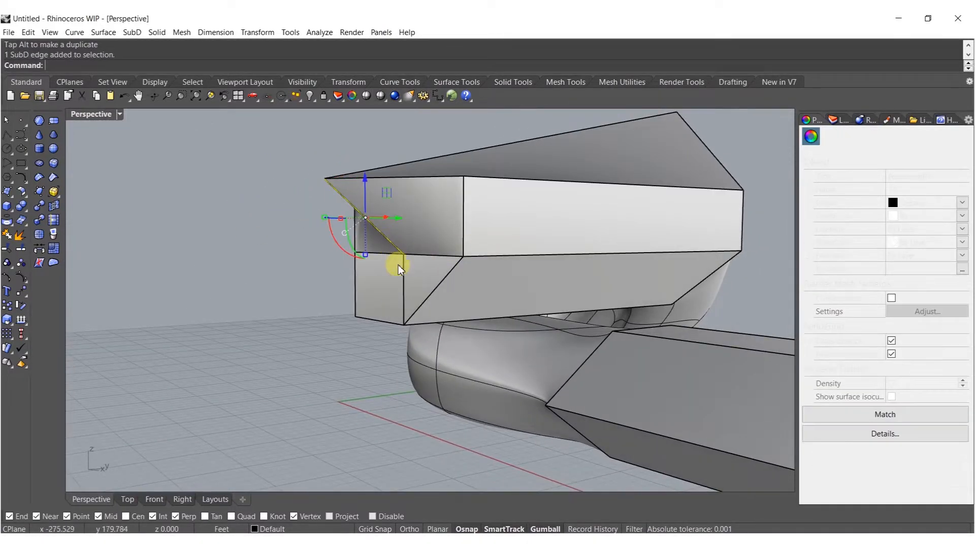
{"action": "left_click", "coordinate": [400, 265], "text": "ctrl+shift"}
{"action": "key", "text": "Escape"}
{"action": "left_click", "coordinate": [397, 251], "text": "ctrl+shift"}
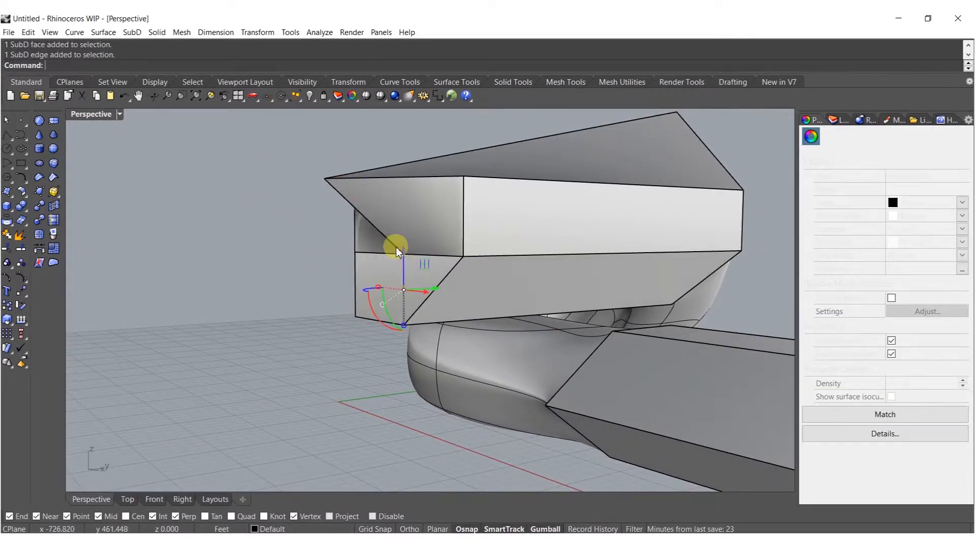
{"action": "key", "text": "Delete"}
- Try to delete another element of the creased upper block, and undo the deletion
{"action": "right_click_drag", "start_coordinate": [395, 254], "coordinate": [533, 272]}
{"action": "left_click", "coordinate": [520, 245], "text": "ctrl+shift"}
{"action": "key", "text": "Delete"}
{"action": "key", "text": "ctrl+z"}
- Move the side corner vertex where the upper block joins the smooth body toward the block's top edge
{"action": "left_click", "coordinate": [403, 275], "text": "ctrl+shift"}
{"action": "key", "text": "Escape"}
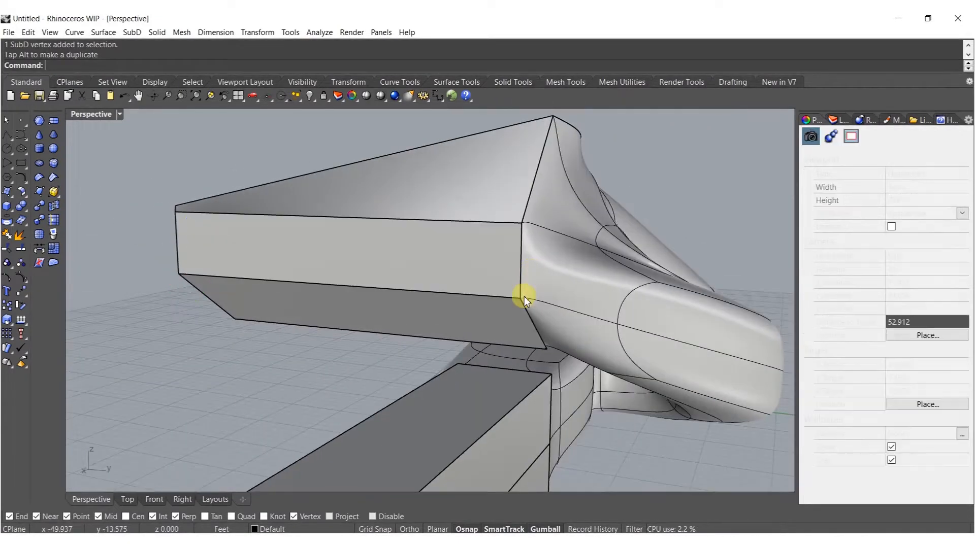
{"action": "left_click", "coordinate": [524, 297], "text": "ctrl+shift"}
{"action": "left_click_drag", "start_coordinate": [521, 298], "coordinate": [409, 178]}
{"action": "right_click_drag", "start_coordinate": [481, 261], "coordinate": [440, 294]}
{"action": "key", "text": "Escape"}
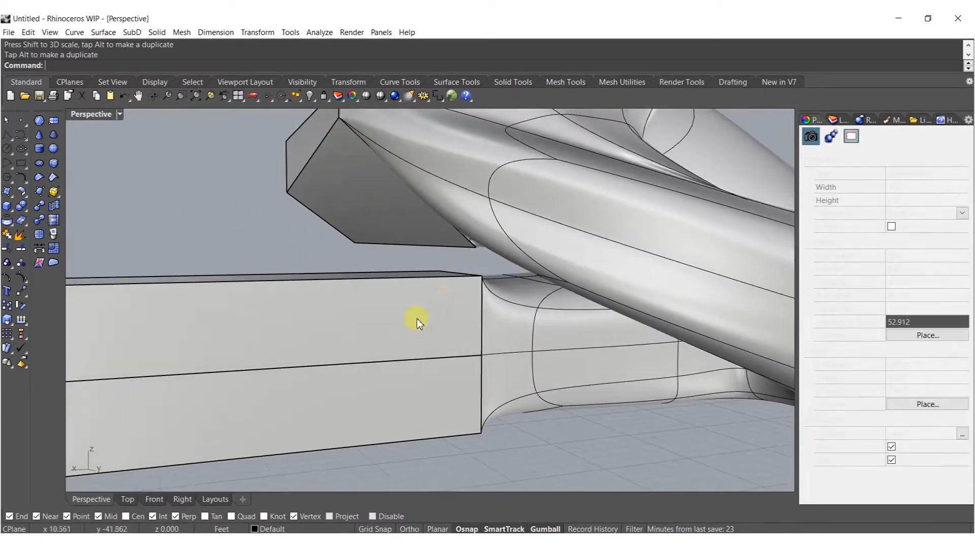
- Move two corner vertices where the lower creased block joins the curved body to taper the block
{"action": "scroll", "coordinate": [412, 324], "scroll_direction": "down", "scroll_amount": 4}
{"action": "mouse_move", "coordinate": [465, 339]}
{"action": "right_mouse_down", "text": "shift"}
{"action": "mouse_move", "coordinate": [505, 339]}
{"action": "mouse_move", "coordinate": [452, 346]}
{"action": "right_mouse_up", "text": "shift"}
{"action": "left_click", "coordinate": [502, 339], "text": "ctrl+shift"}
{"action": "left_click_drag", "start_coordinate": [453, 347], "coordinate": [523, 313]}
{"action": "right_click_drag", "start_coordinate": [520, 312], "coordinate": [403, 370]}
{"action": "key", "text": "Escape"}
{"action": "left_click", "coordinate": [409, 331], "text": "ctrl+shift"}
{"action": "right_click_drag", "start_coordinate": [422, 326], "coordinate": [343, 355]}
{"action": "left_click_drag", "start_coordinate": [343, 355], "coordinate": [268, 377]}
{"action": "right_click_drag", "start_coordinate": [558, 325], "coordinate": [537, 283]}
{"action": "key", "text": "Escape"}
- Reposition two further vertices around the transition between the creased blocks and the smooth body
{"action": "left_click", "coordinate": [531, 303], "text": "ctrl+shift"}
{"action": "left_click_drag", "start_coordinate": [501, 249], "coordinate": [435, 233]}
{"action": "left_click_drag", "start_coordinate": [501, 252], "coordinate": [440, 218]}
{"action": "right_click_drag", "start_coordinate": [441, 218], "coordinate": [561, 375]}
{"action": "key", "text": "Escape"}
{"action": "left_click", "coordinate": [515, 198], "text": "ctrl+shift"}
{"action": "left_click_drag", "start_coordinate": [562, 365], "coordinate": [413, 374]}
{"action": "right_click_drag", "start_coordinate": [413, 374], "coordinate": [462, 297]}
{"action": "key", "text": "Escape"}
- Move the vertex at the rear end of the slot outward toward the rim of the bend
{"action": "left_click", "coordinate": [563, 293], "text": "ctrl+shift"}
{"action": "left_click_drag", "start_coordinate": [509, 341], "coordinate": [485, 388]}
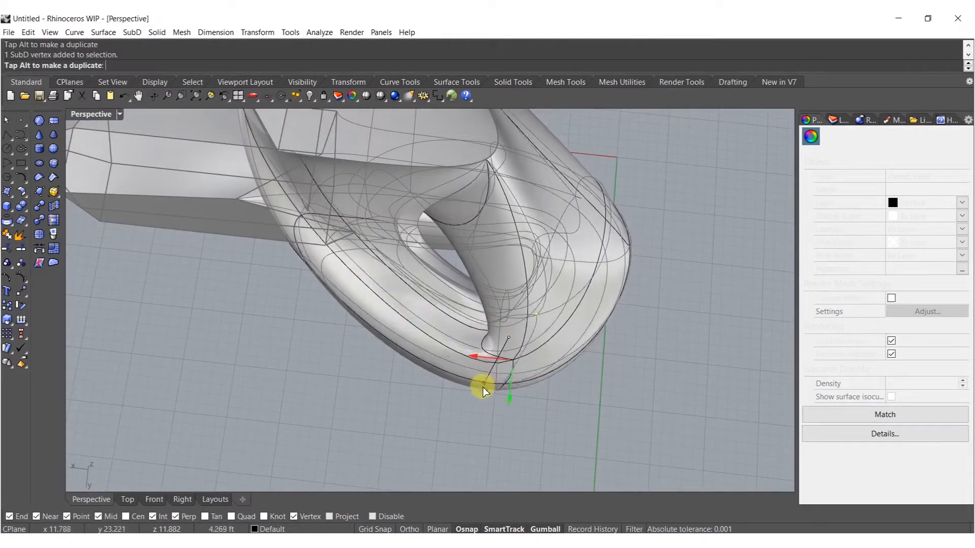
{"action": "right_click_drag", "start_coordinate": [488, 391], "coordinate": [452, 307]}
{"action": "key", "text": "Escape"}
- Delete a surplus edge on the smooth body and pull the outer rim edge at the end of the bend outward
{"action": "left_click", "coordinate": [302, 261], "text": "ctrl+shift"}
{"action": "key", "text": "Delete"}
{"action": "left_click", "coordinate": [550, 319], "text": "ctrl+shift"}
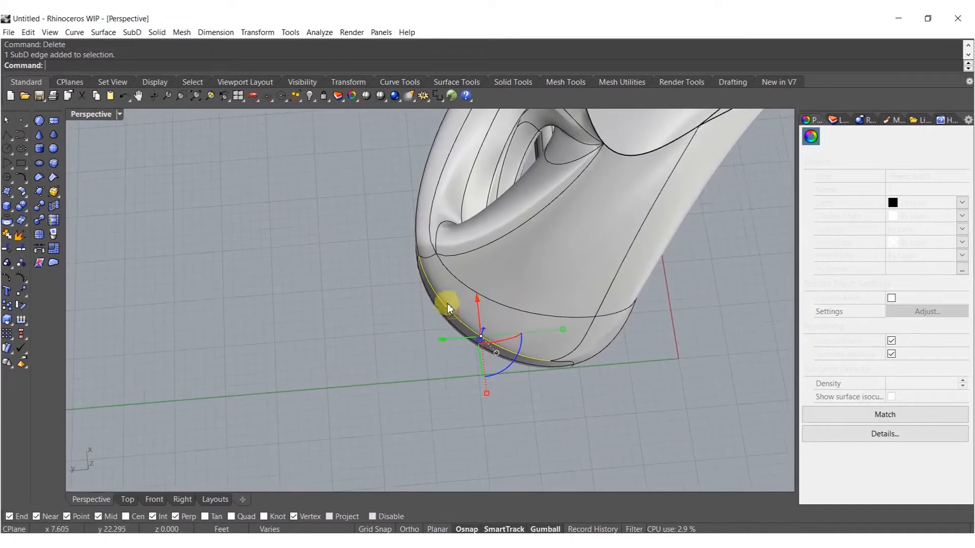
{"action": "right_click_drag", "start_coordinate": [420, 341], "coordinate": [547, 325]}
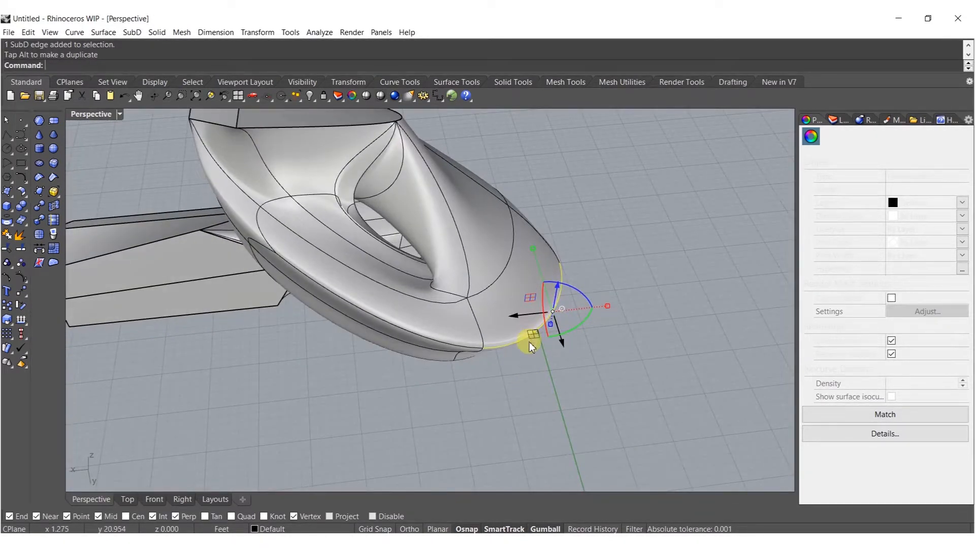
{"action": "left_click_drag", "start_coordinate": [524, 352], "coordinate": [519, 409]}
{"action": "right_click_drag", "start_coordinate": [519, 409], "coordinate": [468, 321]}
{"action": "key", "text": "Escape"}
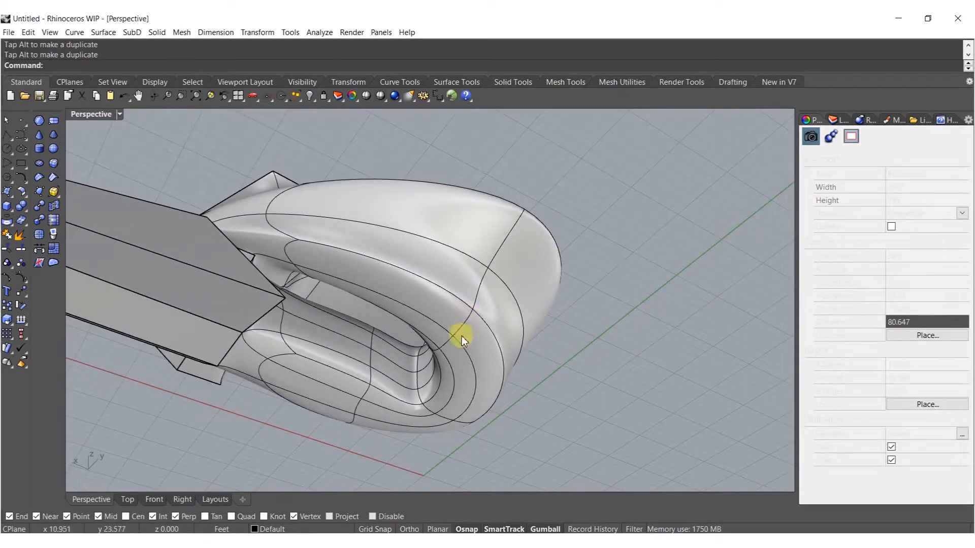
- Try to remove the edge loop that runs around the slot and along the lower block
{"action": "left_click", "coordinate": [461, 357], "text": "ctrl+shift"}
{"action": "key", "text": "Escape"}
{"action": "double_click", "coordinate": [465, 351], "text": "ctrl+shift"}
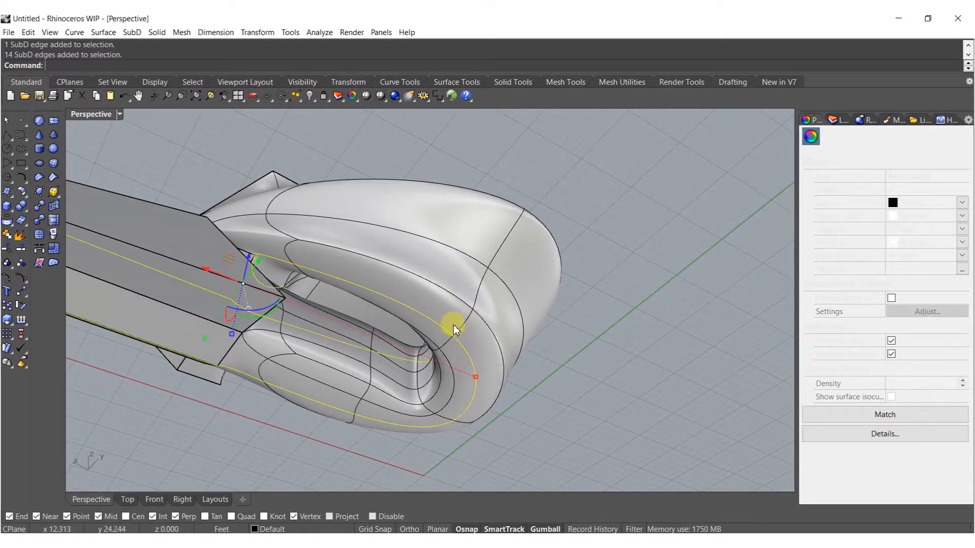
{"action": "key", "text": "Delete"}
{"action": "right_click_drag", "start_coordinate": [454, 329], "coordinate": [448, 367]}
{"action": "key", "text": "ctrl+z"}
- Crease the two inner edges where the upper block joins the smooth body
{"action": "right_click_drag", "start_coordinate": [380, 357], "coordinate": [482, 223]}
{"action": "left_click", "coordinate": [465, 213]}
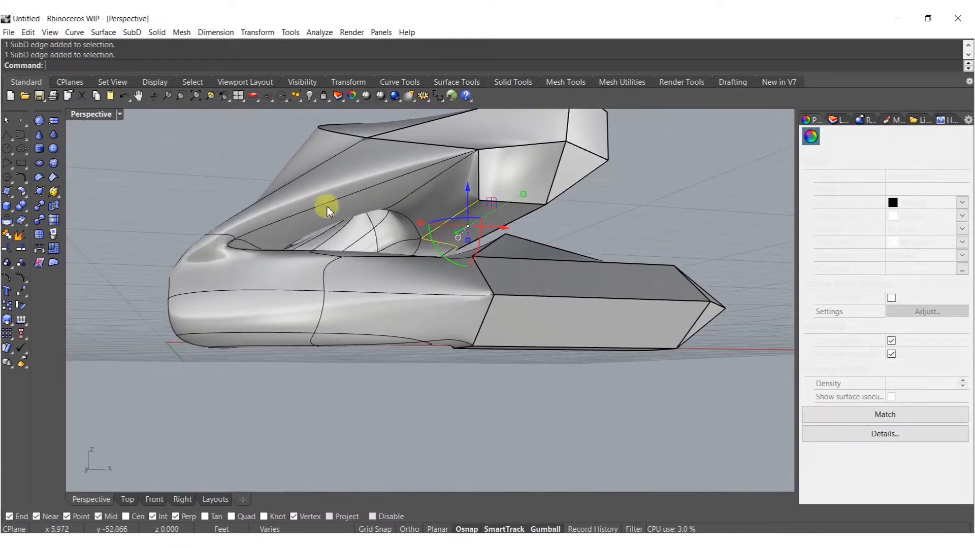
{"action": "key", "text": "Escape"}
{"action": "right_click_drag", "start_coordinate": [554, 312], "coordinate": [291, 373]}
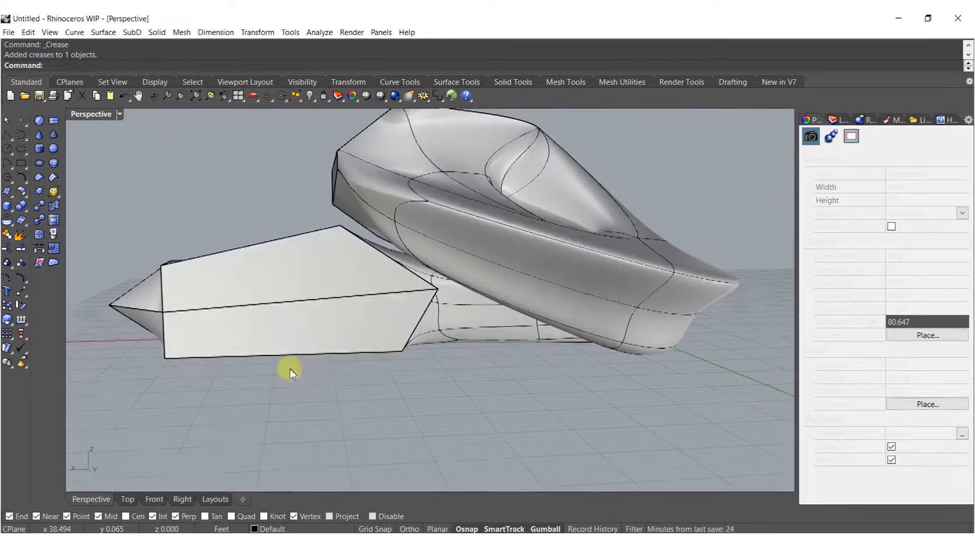
- Rotate the whole SubD about its X axis to turn it over, with the pointed block on top
{"action": "left_click", "coordinate": [431, 289]}
{"action": "mouse_move", "coordinate": [468, 250]}
{"action": "right_mouse_down"}
{"action": "mouse_move", "coordinate": [633, 250]}
{"action": "mouse_move", "coordinate": [460, 258]}
{"action": "right_mouse_up"}
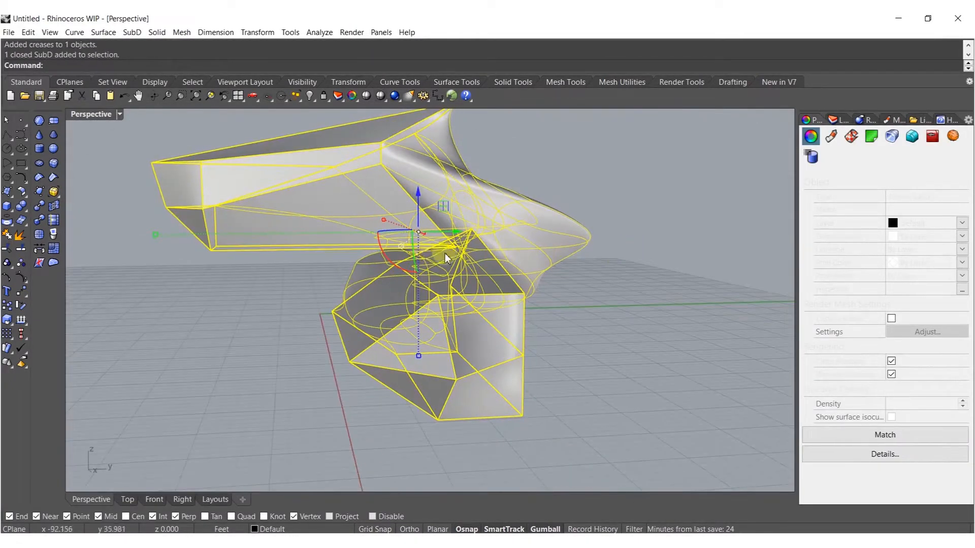
{"action": "left_click_drag", "start_coordinate": [389, 269], "coordinate": [477, 190]}
{"action": "right_click_drag", "start_coordinate": [415, 281], "coordinate": [485, 355]}
{"action": "key", "text": "Escape"}
- Move one vertex on the side of the flipped form outward to reshape its edge
{"action": "left_click", "coordinate": [507, 267], "text": "ctrl+shift"}
{"action": "left_click_drag", "start_coordinate": [466, 354], "coordinate": [405, 388]}
{"action": "right_click_drag", "start_coordinate": [404, 389], "coordinate": [476, 250]}
{"action": "key", "text": "Escape"}
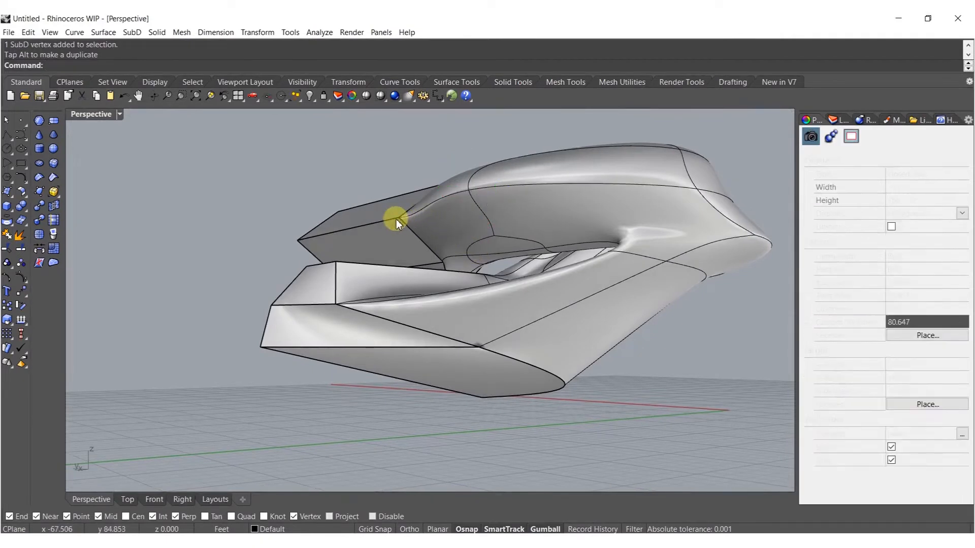
- Pull the pointed block's top corner vertex at its junction with the smooth body outward, and reposition a second vertex
{"action": "left_click", "coordinate": [396, 222], "text": "ctrl+shift"}
{"action": "left_click_drag", "start_coordinate": [377, 216], "coordinate": [316, 209]}
{"action": "right_click_drag", "start_coordinate": [288, 209], "coordinate": [509, 265]}
{"action": "key", "text": "Escape"}
{"action": "left_click", "coordinate": [519, 336], "text": "ctrl+shift"}
{"action": "left_click_drag", "start_coordinate": [511, 266], "coordinate": [533, 264]}
{"action": "left_click_drag", "start_coordinate": [598, 270], "coordinate": [577, 311]}
{"action": "right_click_drag", "start_coordinate": [577, 311], "coordinate": [425, 294]}
{"action": "scroll", "coordinate": [424, 293], "scroll_direction": "down", "scroll_amount": 3}
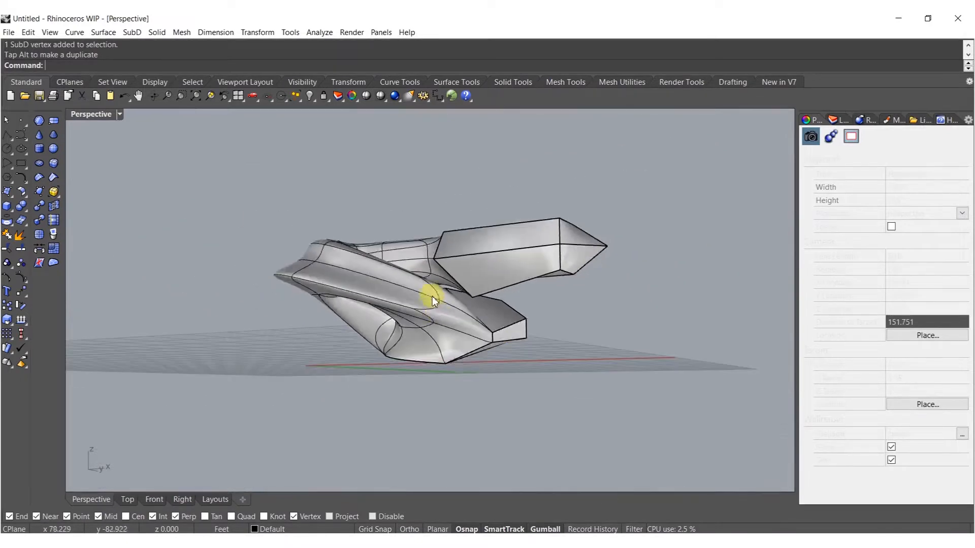
- Scale the whole SubD down along its vertical axis only to flatten the form
{"action": "left_click", "coordinate": [437, 365]}
{"action": "left_click_drag", "start_coordinate": [454, 368], "coordinate": [453, 344]}
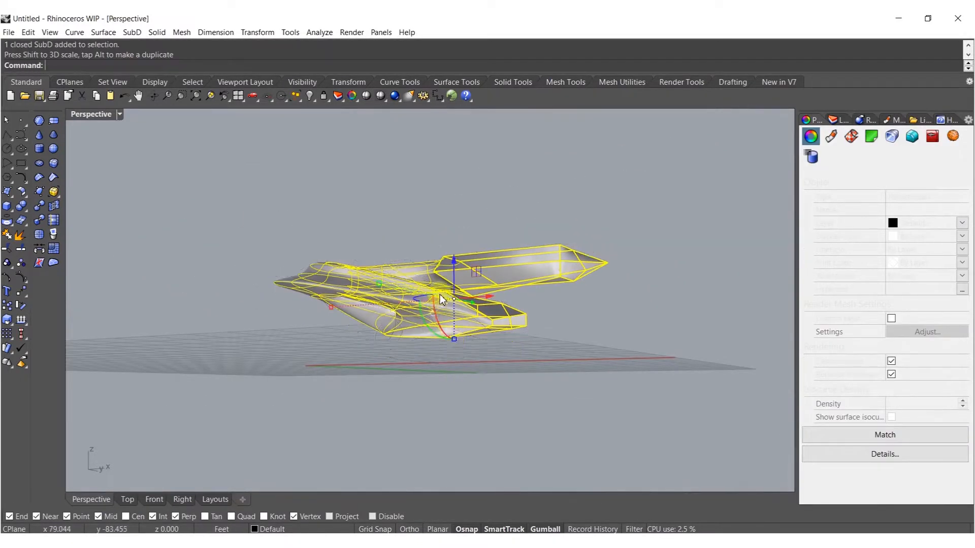
{"action": "scroll", "coordinate": [440, 300], "scroll_direction": "up", "scroll_amount": 6}
{"action": "right_click_drag", "start_coordinate": [483, 311], "coordinate": [521, 388]}
{"action": "key", "text": "Escape"}
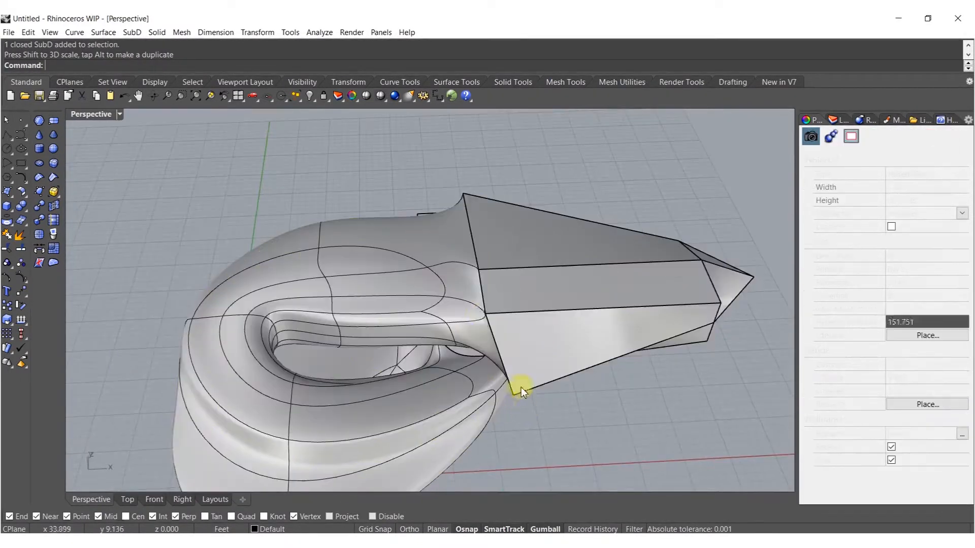
- Lift the upper block's corner at the junction with the smooth body upward and outward into a sharper peak
{"action": "left_click", "coordinate": [486, 312], "text": "ctrl+shift"}
{"action": "left_click", "coordinate": [492, 289], "text": "ctrl+shift"}
{"action": "right_click_drag", "start_coordinate": [492, 289], "coordinate": [484, 252]}
{"action": "left_click_drag", "start_coordinate": [485, 252], "coordinate": [448, 213]}
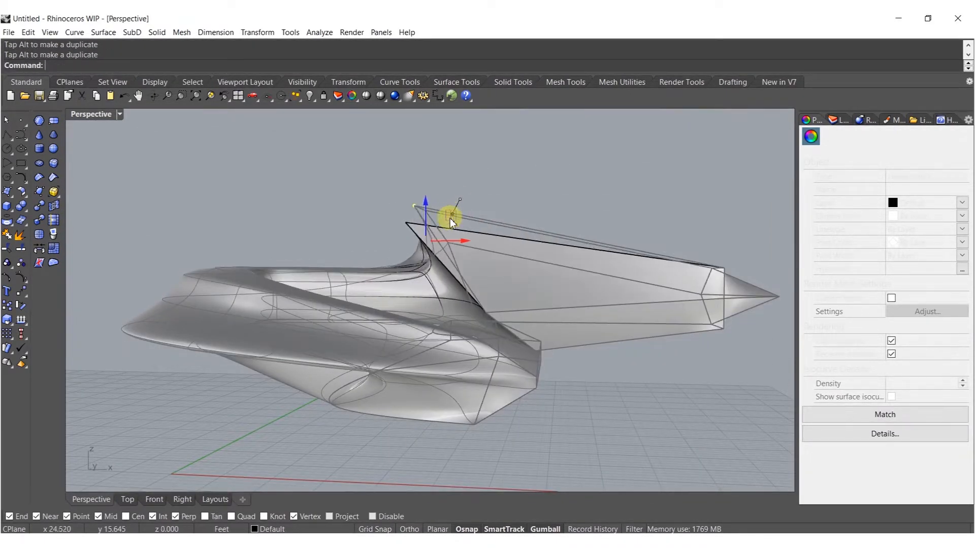
{"action": "right_click_drag", "start_coordinate": [450, 221], "coordinate": [468, 271]}
{"action": "right_click_drag", "start_coordinate": [548, 320], "coordinate": [337, 283]}
{"action": "key", "text": "Escape"}
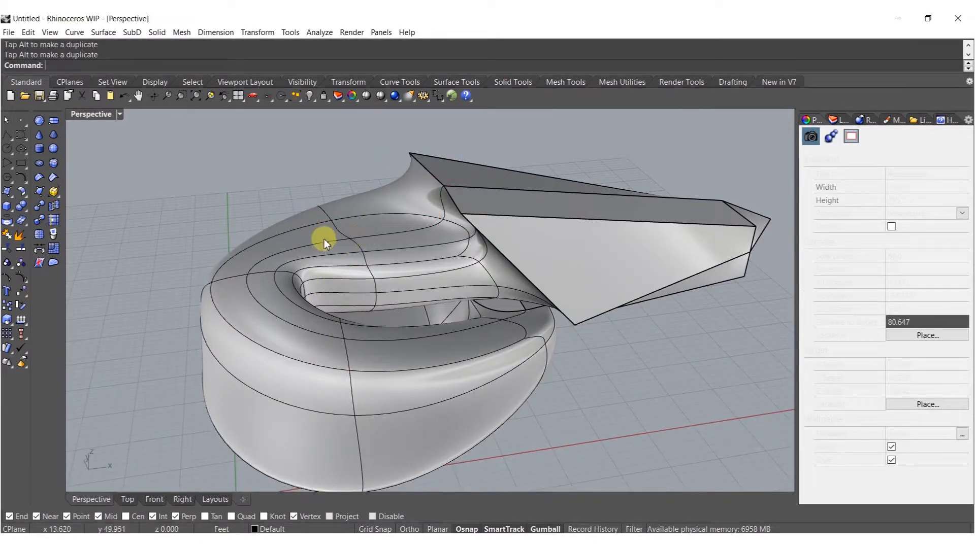
- Raise the two adjacent edges that curve around the slot's closed end
{"action": "left_click", "coordinate": [270, 301]}
{"action": "right_click_drag", "start_coordinate": [270, 300], "coordinate": [284, 264]}
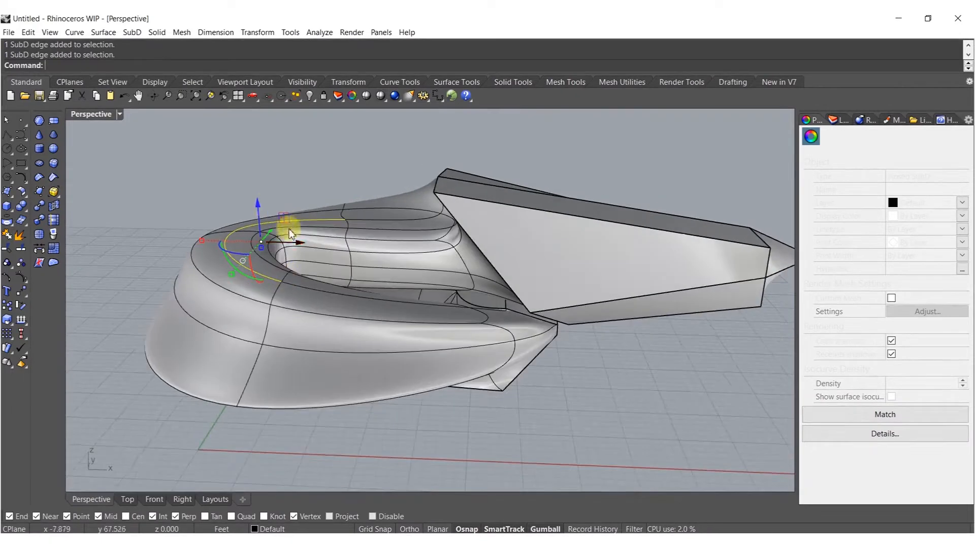
{"action": "left_click_drag", "start_coordinate": [262, 209], "coordinate": [257, 175]}
{"action": "right_click_drag", "start_coordinate": [258, 159], "coordinate": [441, 329]}
- Move the lower corner vertex and the tip vertex at the upper block's free end to reshape its faceted tip
{"action": "left_click", "coordinate": [579, 355]}
{"action": "right_click_drag", "start_coordinate": [578, 355], "coordinate": [536, 416]}
{"action": "left_click", "coordinate": [528, 372], "text": "ctrl+shift"}
{"action": "left_click_drag", "start_coordinate": [559, 404], "coordinate": [566, 462]}
{"action": "left_click", "coordinate": [602, 431]}
{"action": "left_click", "coordinate": [614, 386], "text": "ctrl+shift"}
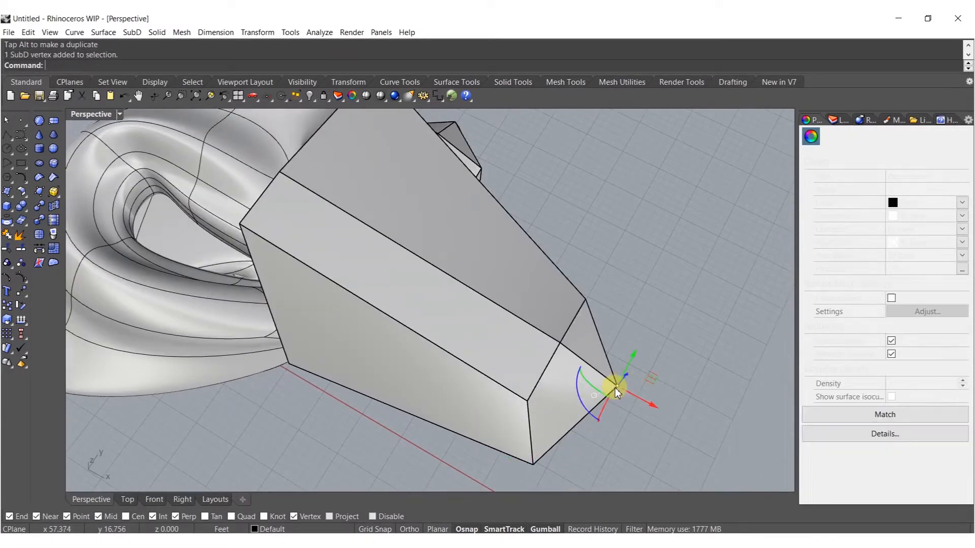
{"action": "left_click_drag", "start_coordinate": [646, 380], "coordinate": [631, 380]}
{"action": "left_click", "coordinate": [631, 381]}
- Pull the edge on the bend's outer rim outward to widen the curved lip
{"action": "right_click_drag", "start_coordinate": [631, 381], "coordinate": [434, 357]}
{"action": "left_click", "coordinate": [449, 319], "text": "ctrl+shift"}
{"action": "left_click_drag", "start_coordinate": [439, 319], "coordinate": [440, 408]}
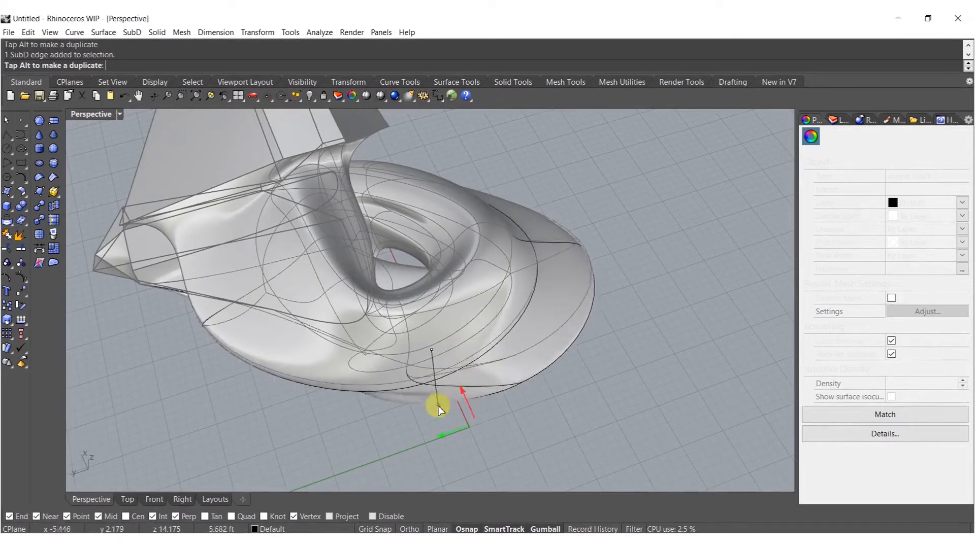
{"action": "left_click_drag", "start_coordinate": [401, 444], "coordinate": [370, 403]}
{"action": "right_click_drag", "start_coordinate": [370, 402], "coordinate": [465, 339]}
{"action": "key", "text": "Escape"}
- Reposition two individual vertices on the body to refine its silhouette
{"action": "left_click", "coordinate": [446, 306], "text": "ctrl+shift"}
{"action": "left_click_drag", "start_coordinate": [447, 306], "coordinate": [392, 281]}
{"action": "key", "text": "Escape"}
{"action": "left_click", "coordinate": [384, 254], "text": "ctrl+shift"}
{"action": "left_click_drag", "start_coordinate": [396, 228], "coordinate": [325, 239]}
{"action": "right_click_drag", "start_coordinate": [394, 257], "coordinate": [348, 159]}
{"action": "key", "text": "Escape"}
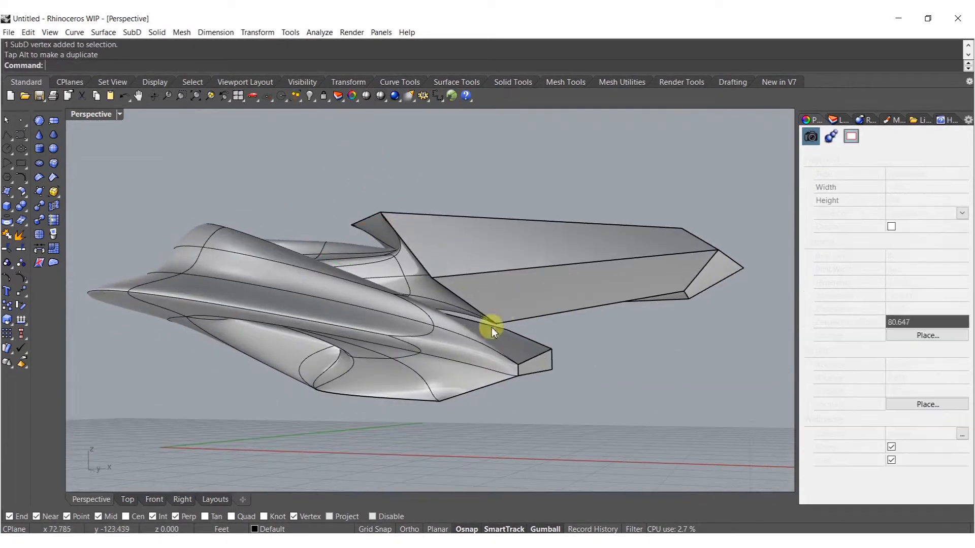
{"action": "scroll", "coordinate": [514, 365], "scroll_direction": "up", "scroll_amount": 4}
{"action": "left_click", "coordinate": [506, 358], "text": "ctrl+shift"}
{"action": "right_click_drag", "start_coordinate": [505, 358], "coordinate": [421, 337]}
{"action": "right_click_drag", "start_coordinate": [338, 329], "coordinate": [493, 410]}
{"action": "key", "text": "Escape"}
{"action": "scroll", "coordinate": [472, 355], "scroll_direction": "down", "scroll_amount": 6}
{"action": "right_click_drag", "start_coordinate": [428, 316], "coordinate": [409, 330]}
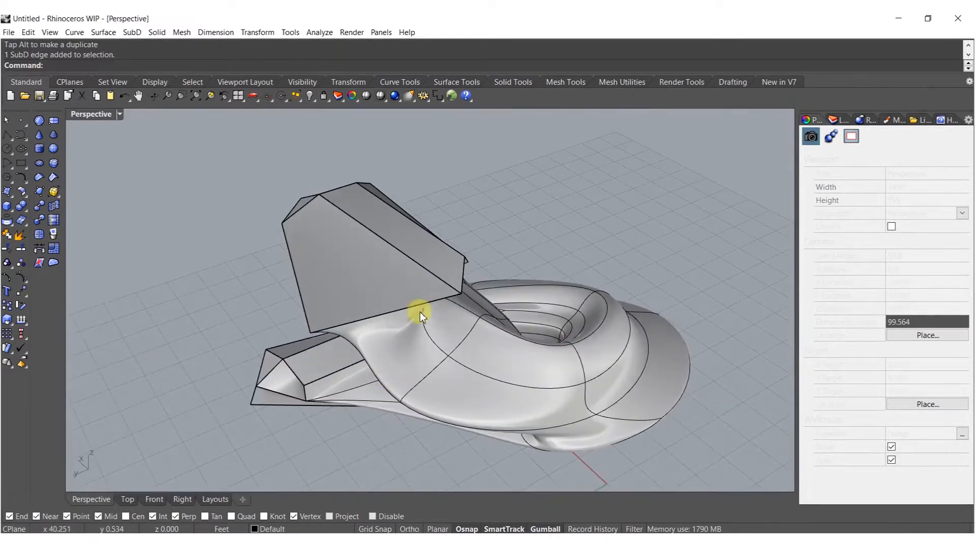
- Pull a vertex near the junction of the upper block and the smooth body outward
{"action": "scroll", "coordinate": [437, 322], "scroll_direction": "up", "scroll_amount": 6}
{"action": "left_click", "coordinate": [373, 245], "text": "ctrl+shift"}
{"action": "right_click_drag", "start_coordinate": [387, 249], "coordinate": [353, 230]}
{"action": "key", "text": "Escape"}
{"action": "left_click", "coordinate": [343, 249], "text": "ctrl+shift"}
{"action": "left_click_drag", "start_coordinate": [349, 235], "coordinate": [246, 279]}
{"action": "right_click_drag", "start_coordinate": [264, 271], "coordinate": [489, 252]}
{"action": "left_click_drag", "start_coordinate": [494, 225], "coordinate": [494, 225]}
{"action": "right_click_drag", "start_coordinate": [494, 226], "coordinate": [463, 254]}
{"action": "key", "text": "Escape"}
- Adjust the position of one more vertex to finish shaping the block transition
{"action": "right_click_drag", "start_coordinate": [513, 304], "coordinate": [263, 274]}
{"action": "right_click_drag", "start_coordinate": [444, 320], "coordinate": [383, 337], "text": "shift"}
{"action": "left_click", "coordinate": [449, 356]}
{"action": "right_click_drag", "start_coordinate": [450, 357], "coordinate": [418, 341]}
{"action": "left_click_drag", "start_coordinate": [370, 350], "coordinate": [371, 350]}
{"action": "right_click_drag", "start_coordinate": [457, 339], "coordinate": [376, 342]}
{"action": "key", "text": "Escape"}
- Convert the whole SubD to NURBS with DeleteInputObjects set to No, keeping the original
{"action": "right_click_drag", "start_coordinate": [558, 349], "coordinate": [406, 348]}
{"action": "right_click_drag", "start_coordinate": [501, 350], "coordinate": [455, 342]}
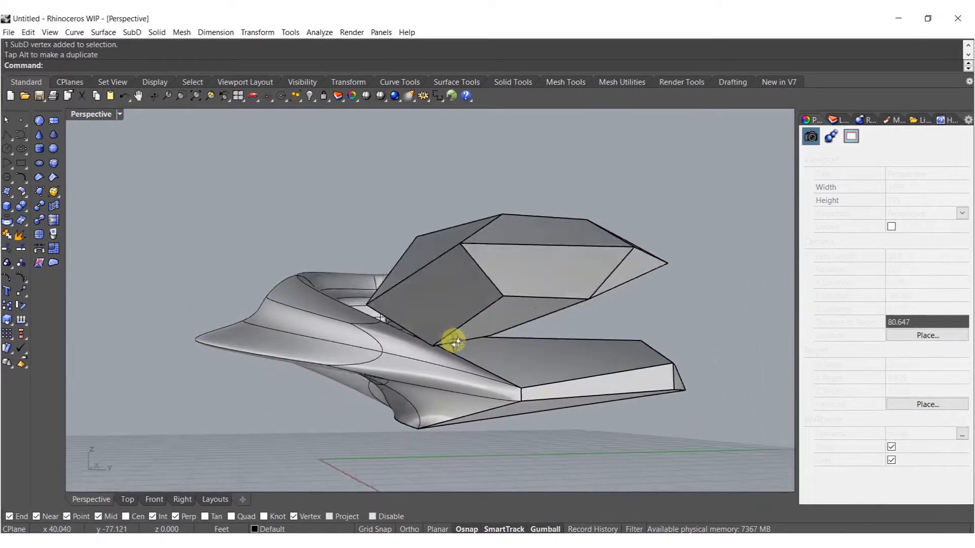
{"action": "right_click_drag", "start_coordinate": [540, 312], "coordinate": [559, 333]}
{"action": "left_click", "coordinate": [312, 287]}
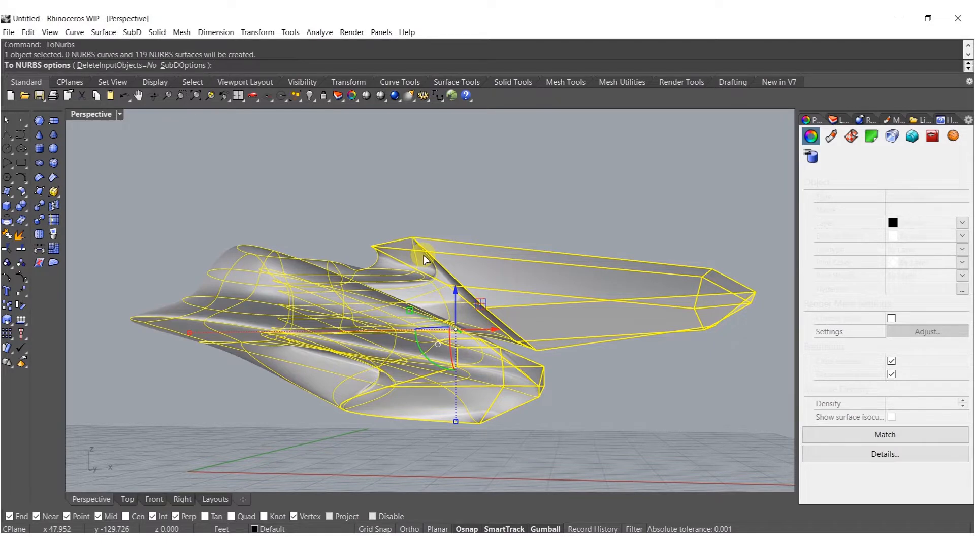
{"action": "right_click_drag", "start_coordinate": [424, 259], "coordinate": [458, 364]}
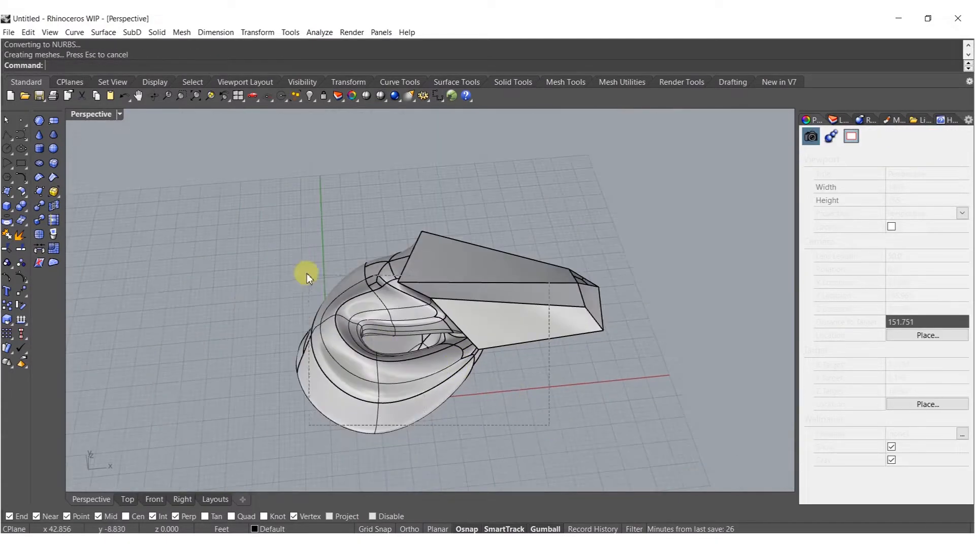
- Select the SubD together with its NURBS copy and keep the model units at Feet with decimal distance display
{"action": "left_click_drag", "start_coordinate": [336, 304], "coordinate": [328, 301]}
{"action": "right_click_drag", "start_coordinate": [426, 404], "coordinate": [455, 404]}
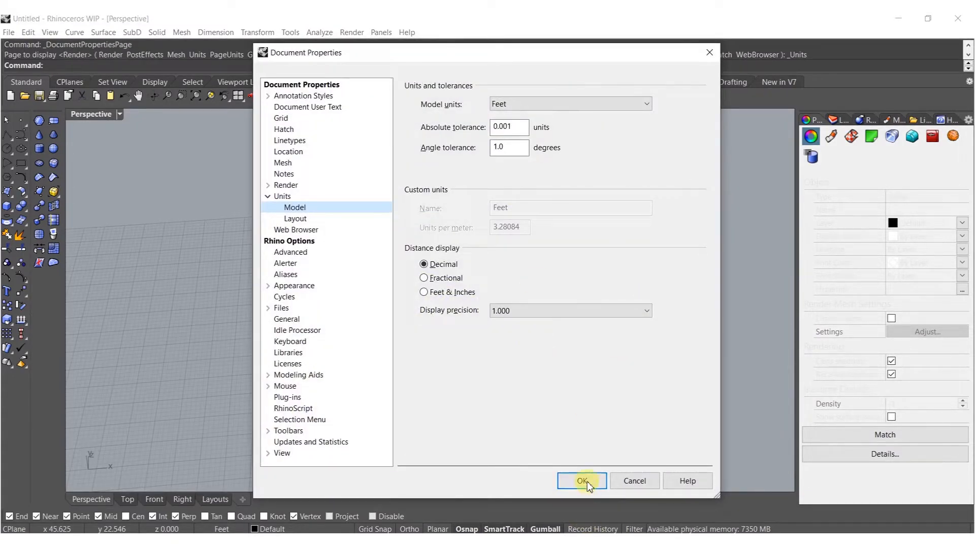
{"action": "left_click", "coordinate": [582, 481]}
- Scale both forms from the upper block's tip, using the far end of the rim as reference, to 40 feet
{"action": "right_click_drag", "start_coordinate": [522, 321], "coordinate": [574, 350]}
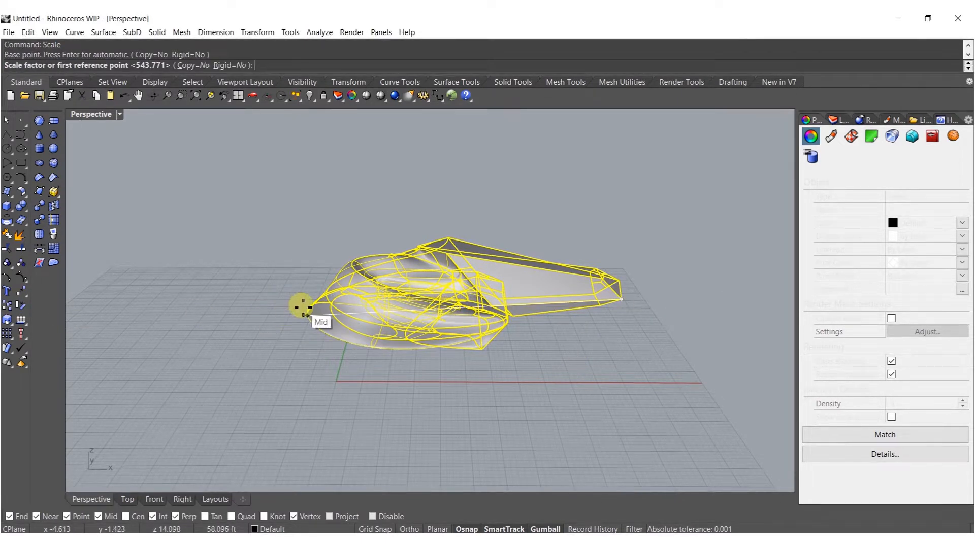
{"action": "left_click", "coordinate": [303, 307]}
{"action": "type", "text": "40"}
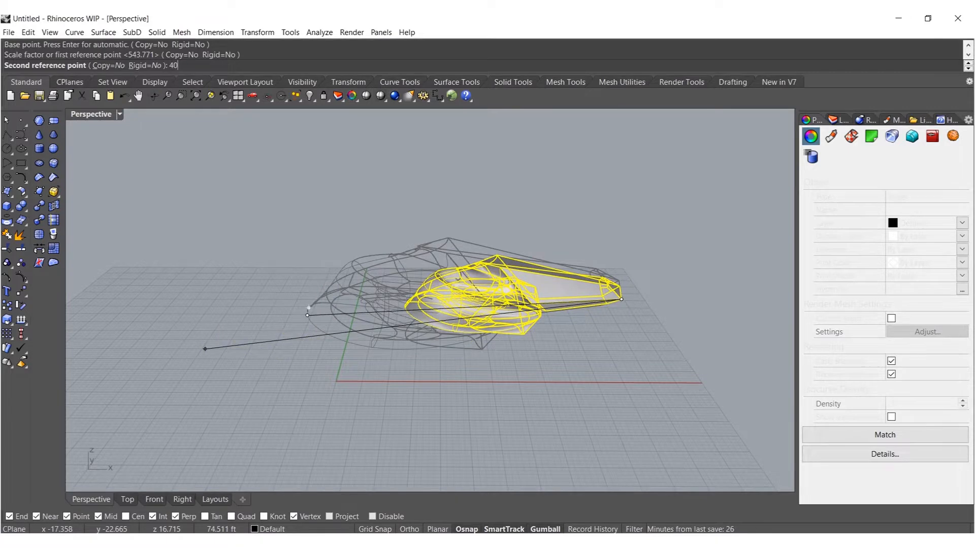
{"action": "scroll", "coordinate": [446, 295], "scroll_direction": "up", "scroll_amount": 5}
{"action": "right_click_drag", "start_coordinate": [446, 337], "coordinate": [455, 321]}
{"action": "key", "text": "Escape"}
{"action": "right_click_drag", "start_coordinate": [492, 380], "coordinate": [433, 391]}
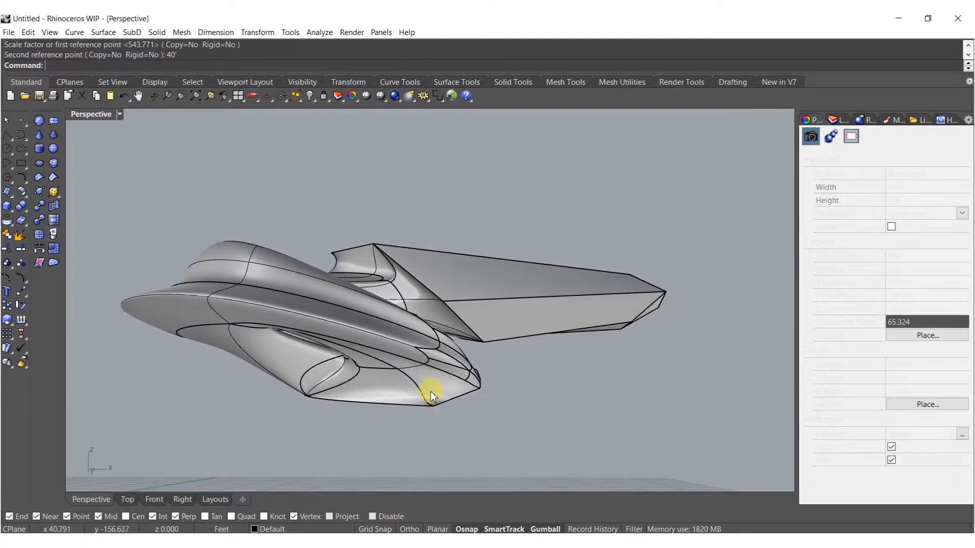
- Pick the SubD out of the two overlapping forms and hide it, leaving the NURBS polysurface
{"action": "left_click", "coordinate": [431, 395]}
{"action": "key", "text": "Escape"}
{"action": "scroll", "coordinate": [242, 295], "scroll_direction": "up", "scroll_amount": 4}
{"action": "left_click", "coordinate": [219, 297]}
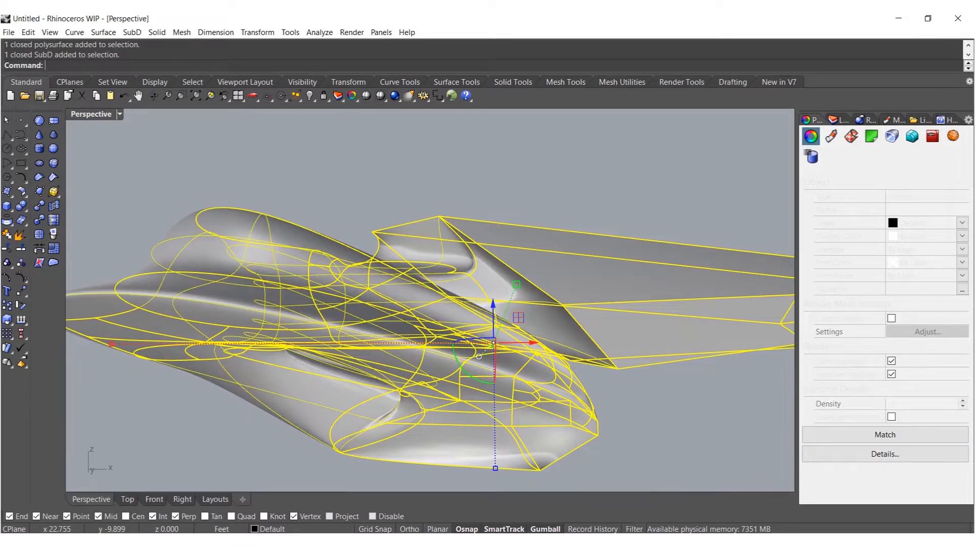
{"action": "right_click_drag", "start_coordinate": [369, 305], "coordinate": [417, 267]}
{"action": "key", "text": "Escape"}
{"action": "left_click", "coordinate": [393, 208]}
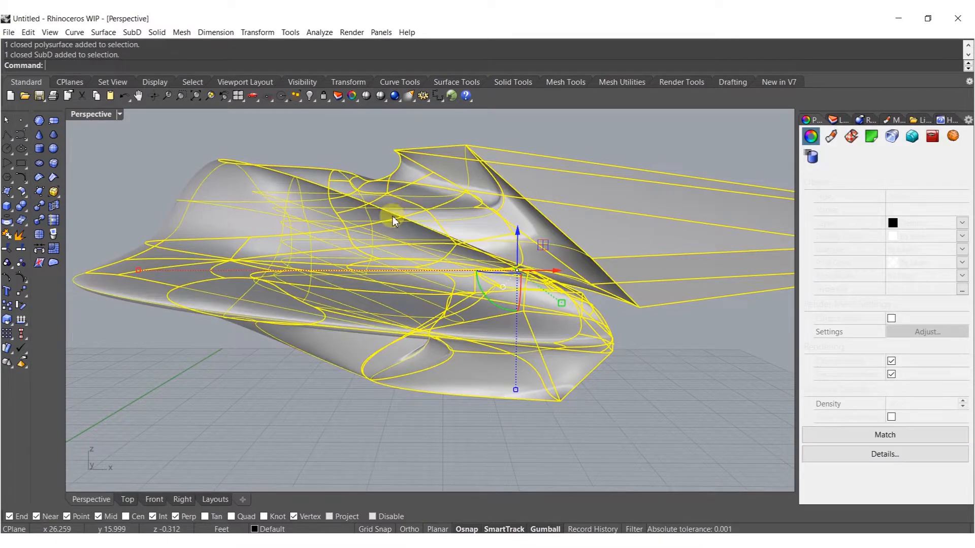
{"action": "key", "text": "Escape"}
{"action": "left_click", "coordinate": [452, 226]}
{"action": "left_click", "coordinate": [452, 228]}
{"action": "key", "text": "ctrl+h"}
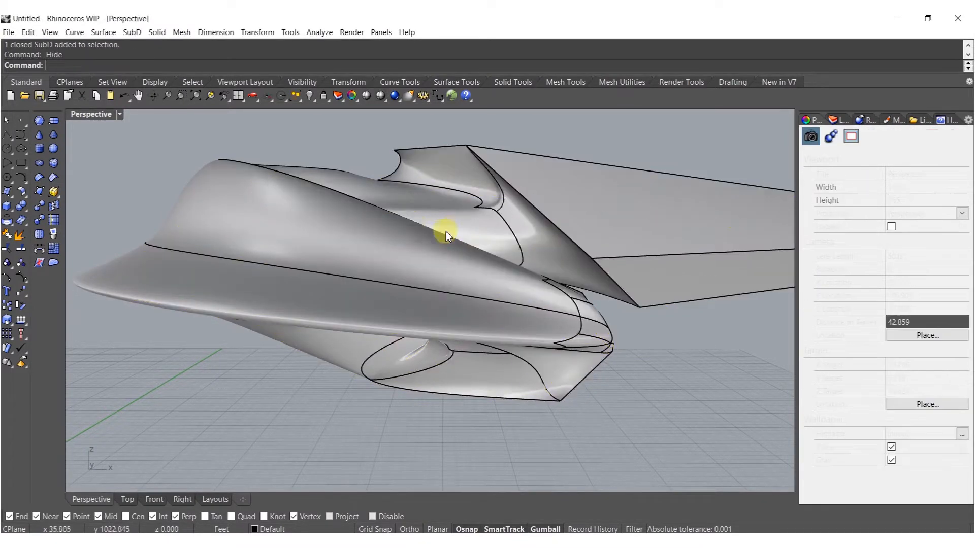
- Explode the NURBS polysurface into separate surfaces
{"action": "left_click", "coordinate": [417, 233]}
{"action": "middle_click", "coordinate": [402, 235]}
{"action": "right_click_drag", "start_coordinate": [439, 181], "coordinate": [494, 299]}
{"action": "key", "text": "Escape"}
- Select the curved surfaces of the looping body around the bend and slot, leaving out the flat block faces
{"action": "scroll", "coordinate": [391, 388], "scroll_direction": "down", "scroll_amount": 6}
{"action": "right_click_drag", "start_coordinate": [392, 388], "coordinate": [420, 205]}
{"action": "left_click_drag", "start_coordinate": [346, 287], "coordinate": [227, 407]}
{"action": "right_click_drag", "start_coordinate": [227, 406], "coordinate": [642, 382]}
{"action": "scroll", "coordinate": [460, 293], "scroll_direction": "up", "scroll_amount": 4}
{"action": "right_click_drag", "start_coordinate": [355, 296], "coordinate": [537, 196]}
{"action": "scroll", "coordinate": [497, 202], "scroll_direction": "up", "scroll_amount": 4}
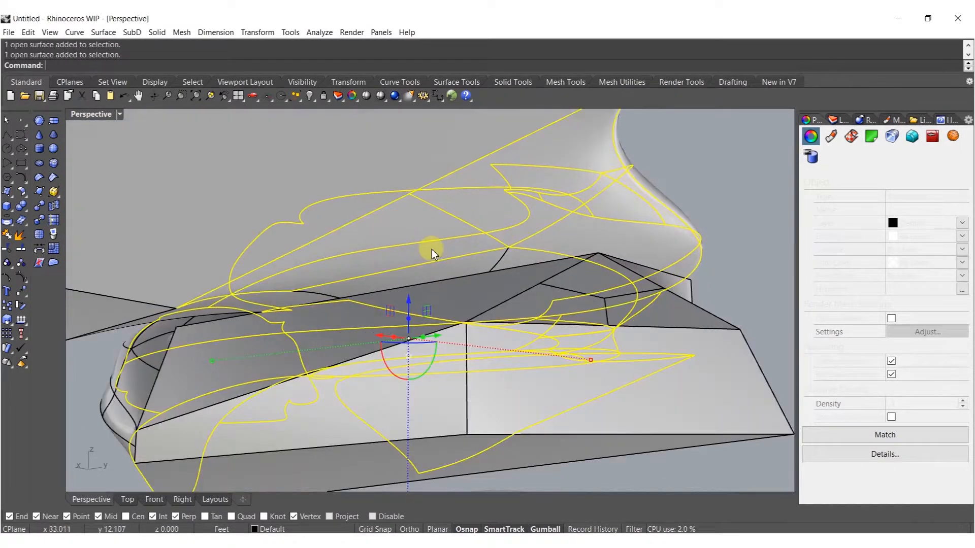
{"action": "right_click_drag", "start_coordinate": [432, 253], "coordinate": [488, 242]}
{"action": "scroll", "coordinate": [391, 329], "scroll_direction": "up", "scroll_amount": 3}
- Add the curved surfaces on the body's outer side and beside the upper block's junction to the selection
{"action": "right_click_drag", "start_coordinate": [302, 330], "coordinate": [280, 299]}
{"action": "scroll", "coordinate": [280, 299], "scroll_direction": "up", "scroll_amount": 4}
{"action": "scroll", "coordinate": [477, 279], "scroll_direction": "down", "scroll_amount": 6}
{"action": "right_click_drag", "start_coordinate": [477, 279], "coordinate": [321, 298]}
{"action": "scroll", "coordinate": [333, 219], "scroll_direction": "up", "scroll_amount": 3}
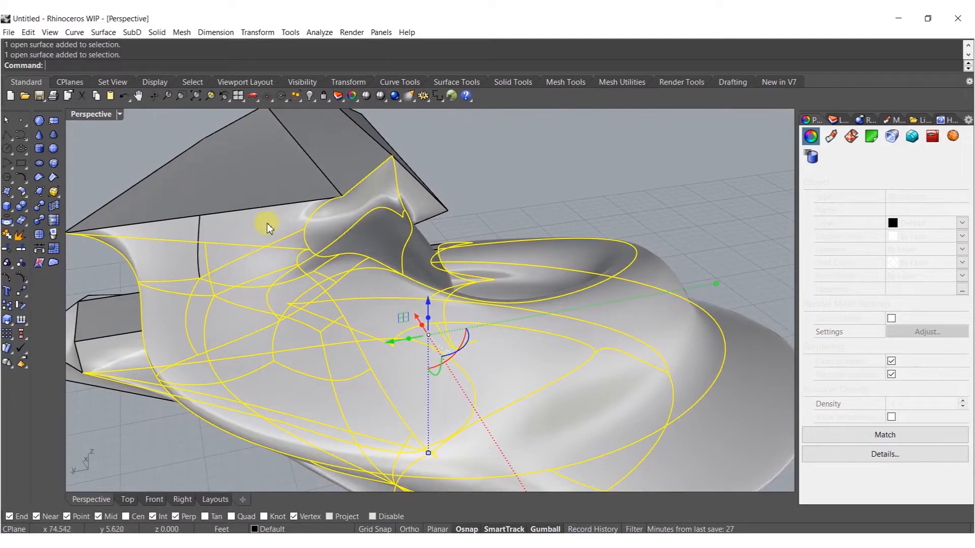
{"action": "right_click_drag", "start_coordinate": [393, 229], "coordinate": [568, 350]}
{"action": "scroll", "coordinate": [568, 350], "scroll_direction": "up", "scroll_amount": 2}
{"action": "right_click_drag", "start_coordinate": [555, 385], "coordinate": [567, 333]}
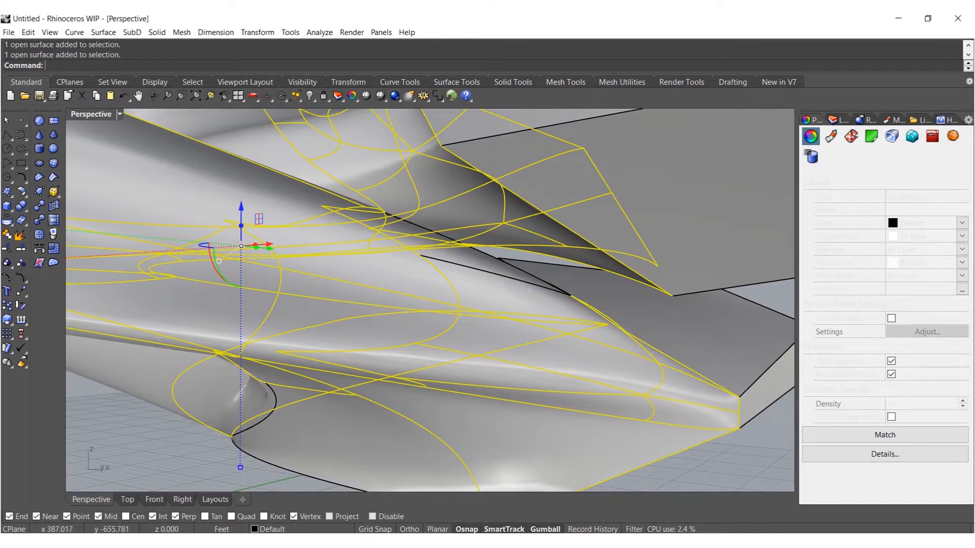
- Join the selected curved surfaces of the looping body into one polysurface and lock it
{"action": "scroll", "coordinate": [482, 255], "scroll_direction": "down", "scroll_amount": 6}
{"action": "right_click_drag", "start_coordinate": [482, 255], "coordinate": [449, 283]}
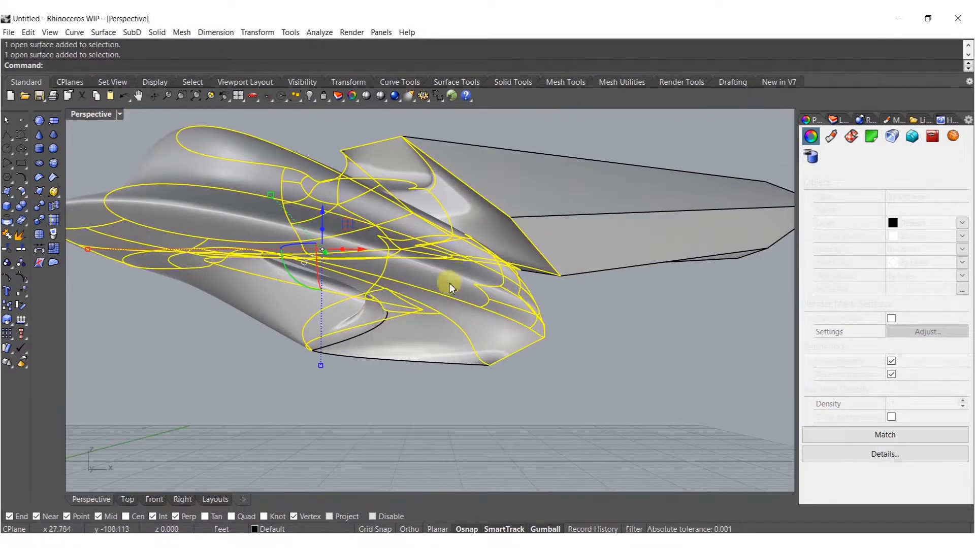
{"action": "right_click_drag", "start_coordinate": [425, 351], "coordinate": [534, 343]}
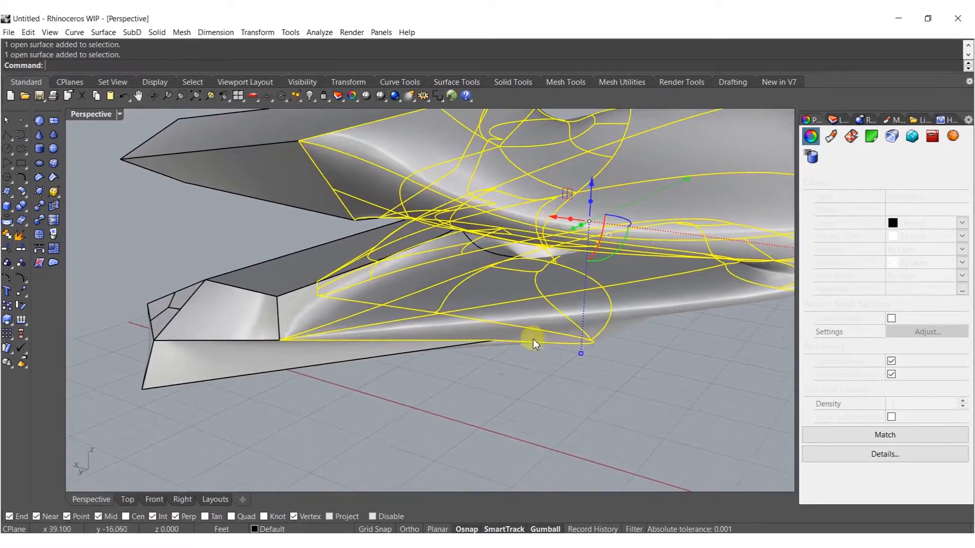
{"action": "right_click_drag", "start_coordinate": [450, 288], "coordinate": [503, 231]}
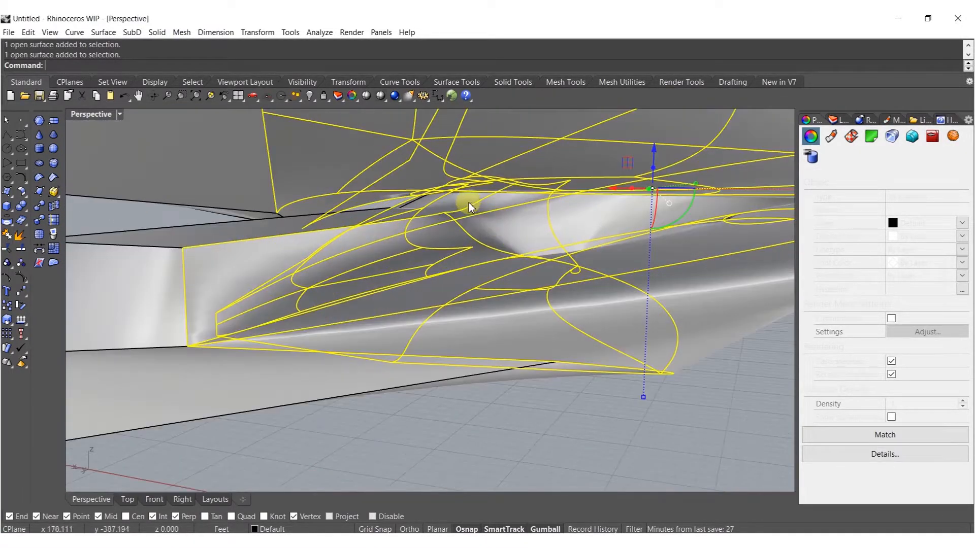
{"action": "right_click_drag", "start_coordinate": [430, 234], "coordinate": [513, 238]}
{"action": "scroll", "coordinate": [375, 245], "scroll_direction": "up", "scroll_amount": 3}
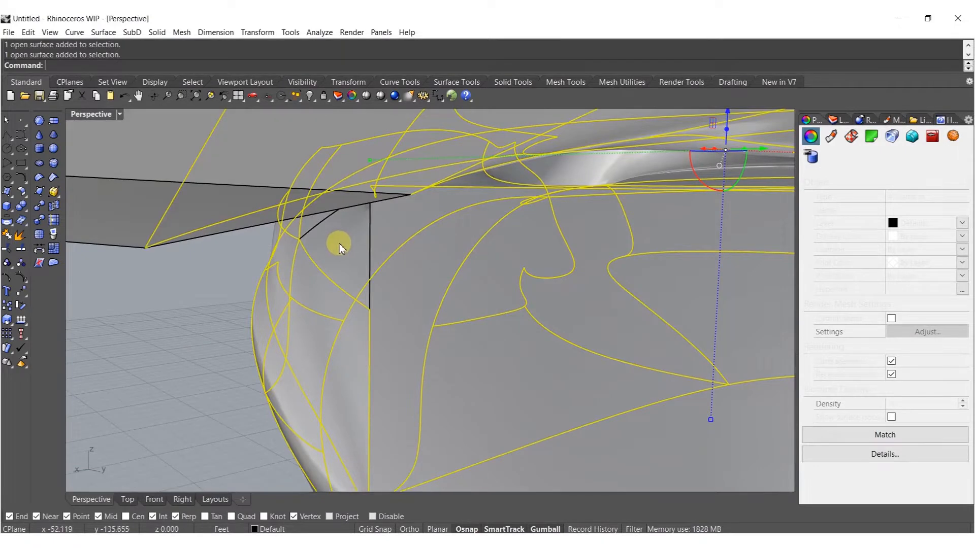
{"action": "right_click_drag", "start_coordinate": [319, 258], "coordinate": [465, 242]}
{"action": "scroll", "coordinate": [436, 310], "scroll_direction": "down", "scroll_amount": 7}
{"action": "right_click_drag", "start_coordinate": [431, 318], "coordinate": [426, 352]}
{"action": "right_click_drag", "start_coordinate": [299, 162], "coordinate": [459, 244]}
{"action": "key", "text": "ctrl+l"}
- Select the overlooked narrow surfaces at the block junction, undo the lock, and join them with the curved polysurface
{"action": "right_click_drag", "start_coordinate": [316, 193], "coordinate": [413, 279]}
{"action": "scroll", "coordinate": [413, 279], "scroll_direction": "up", "scroll_amount": 15}
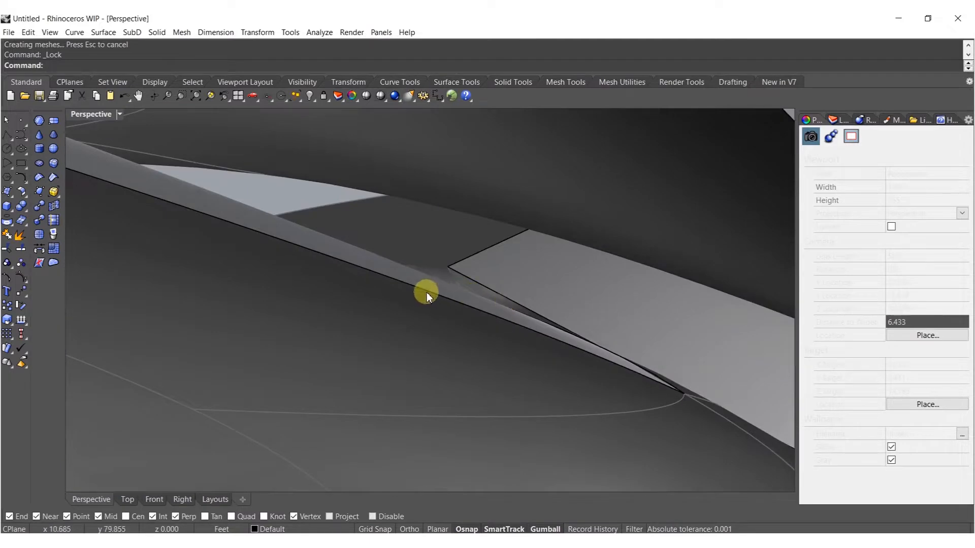
{"action": "left_click", "coordinate": [426, 293]}
{"action": "scroll", "coordinate": [421, 291], "scroll_direction": "down", "scroll_amount": 8}
{"action": "right_click_drag", "start_coordinate": [405, 306], "coordinate": [431, 274]}
{"action": "scroll", "coordinate": [452, 282], "scroll_direction": "down", "scroll_amount": 6}
{"action": "scroll", "coordinate": [462, 235], "scroll_direction": "up", "scroll_amount": 3}
{"action": "left_click", "coordinate": [462, 235], "text": "shift"}
{"action": "mouse_move", "coordinate": [462, 235]}
{"action": "right_mouse_down"}
{"action": "mouse_move", "coordinate": [289, 264]}
{"action": "mouse_move", "coordinate": [319, 253]}
{"action": "mouse_move", "coordinate": [405, 257]}
{"action": "mouse_move", "coordinate": [413, 340]}
{"action": "mouse_move", "coordinate": [383, 306]}
{"action": "mouse_move", "coordinate": [455, 314]}
{"action": "mouse_move", "coordinate": [457, 355]}
{"action": "mouse_move", "coordinate": [514, 333]}
{"action": "right_mouse_up"}
{"action": "key", "text": "ctrl+z"}
{"action": "left_click", "coordinate": [513, 333], "text": "shift"}
{"action": "right_click_drag", "start_coordinate": [414, 285], "coordinate": [540, 348]}
{"action": "middle_click", "coordinate": [496, 357]}
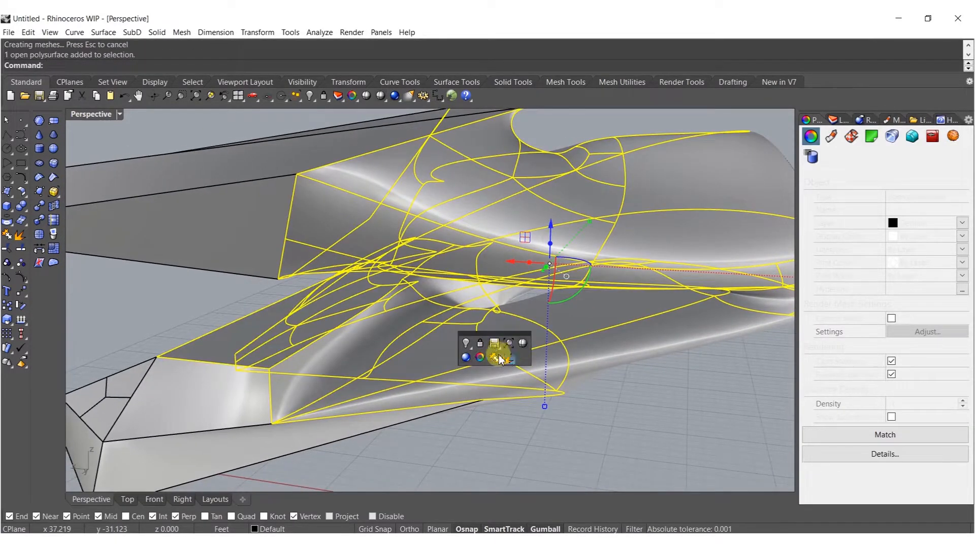
{"action": "left_click", "coordinate": [497, 357]}
- Select only the joined curved polysurface and lock it, leaving the block faces unlocked
{"action": "left_click", "coordinate": [198, 353]}
{"action": "right_click_drag", "start_coordinate": [370, 350], "coordinate": [385, 294]}
{"action": "key", "text": "Escape"}
{"action": "left_click", "coordinate": [492, 323]}
{"action": "right_click_drag", "start_coordinate": [491, 326], "coordinate": [652, 260]}
{"action": "key", "text": "ctrl+l"}
{"action": "scroll", "coordinate": [435, 256], "scroll_direction": "down", "scroll_amount": 6}
{"action": "scroll", "coordinate": [464, 262], "scroll_direction": "up", "scroll_amount": 12}
{"action": "scroll", "coordinate": [465, 261], "scroll_direction": "down", "scroll_amount": 4}
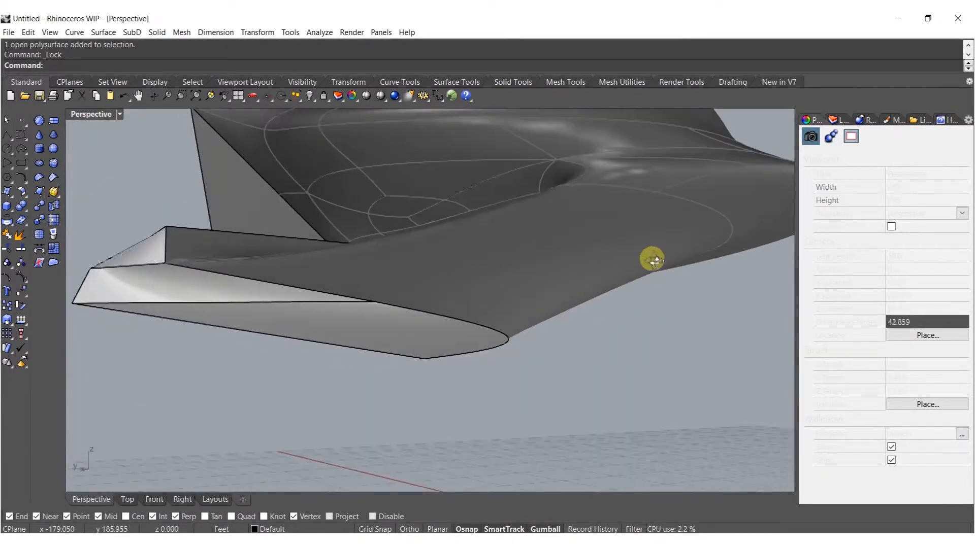
- Select all the unlocked surfaces of the two block ends and join them
{"action": "scroll", "coordinate": [409, 263], "scroll_direction": "down", "scroll_amount": 5}
{"action": "key", "text": "ctrl+a"}
{"action": "right_click_drag", "start_coordinate": [409, 264], "coordinate": [420, 328]}
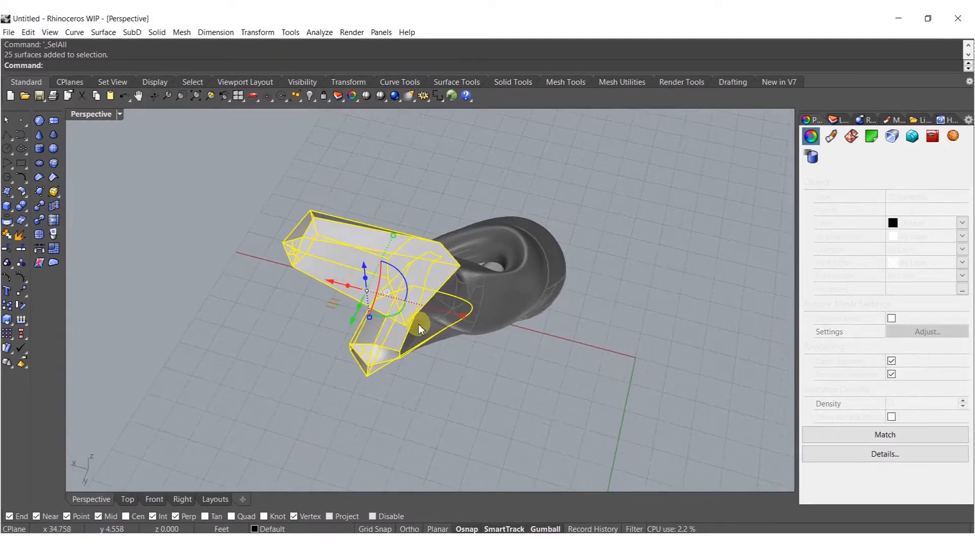
{"action": "key", "text": "ctrl+j"}
- Unlock the curved polysurface and lock the joined block ends instead
{"action": "scroll", "coordinate": [411, 297], "scroll_direction": "up", "scroll_amount": 5}
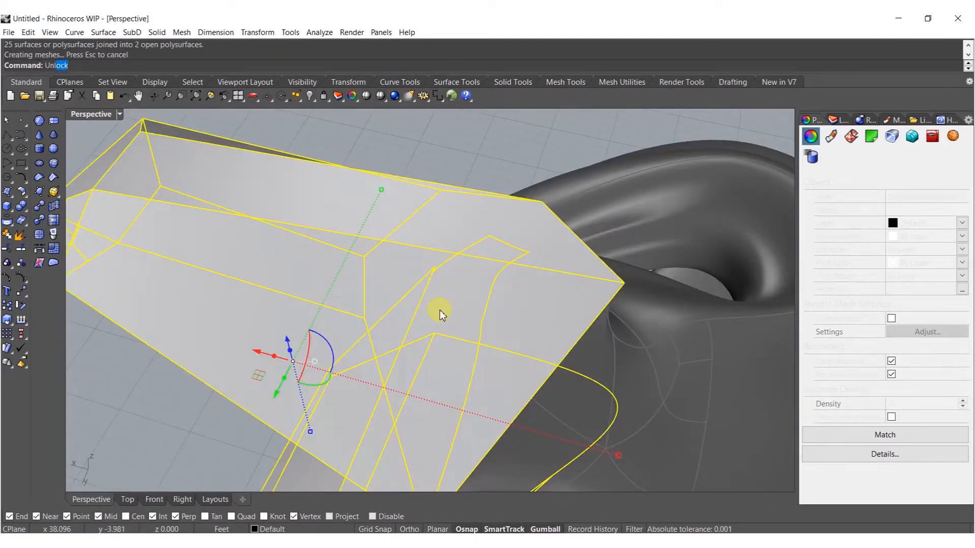
{"action": "key", "text": "Return"}
{"action": "right_click_drag", "start_coordinate": [463, 330], "coordinate": [392, 247]}
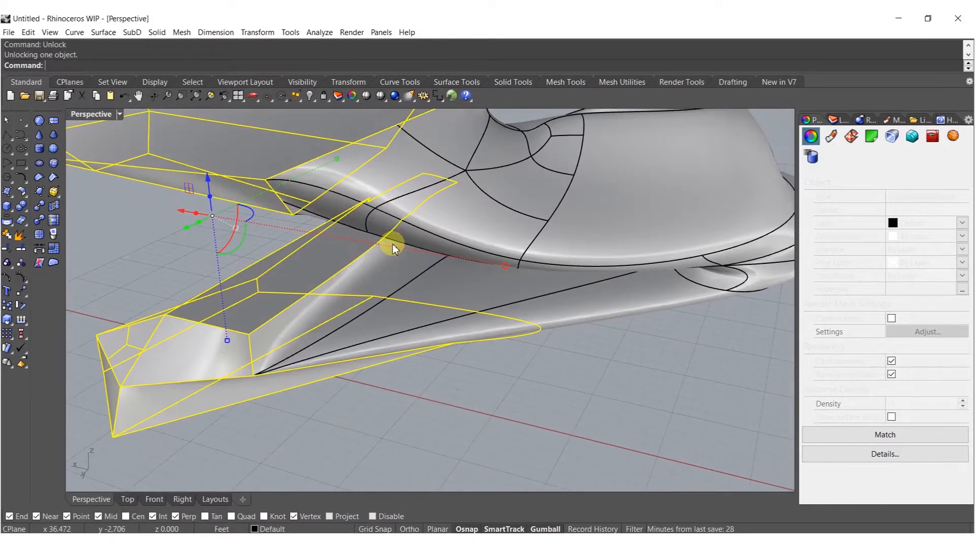
{"action": "key", "text": "ctrl+l"}
{"action": "scroll", "coordinate": [421, 272], "scroll_direction": "down", "scroll_amount": 7}
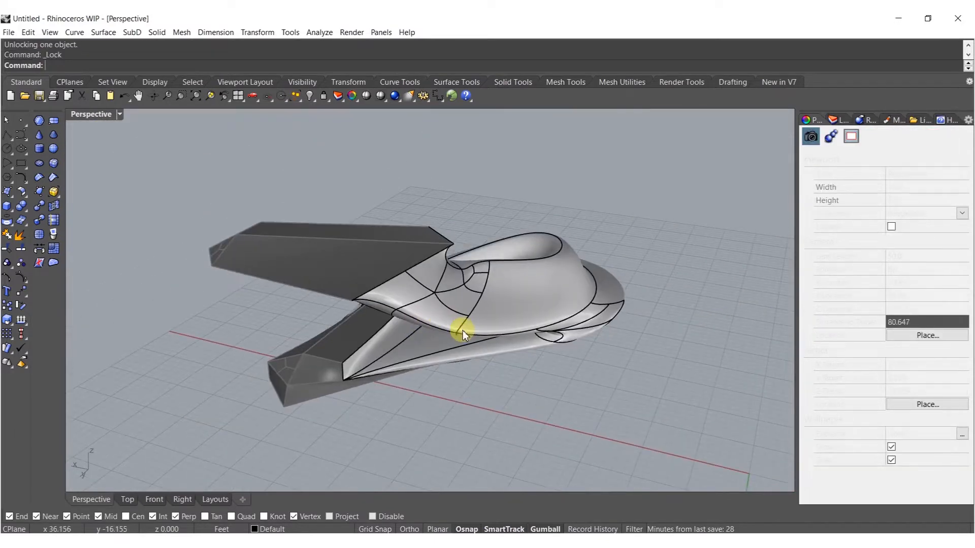
- Select the curved polysurface of the looping body and open Grasshopper
{"action": "left_click", "coordinate": [501, 349]}
{"action": "right_click_drag", "start_coordinate": [502, 349], "coordinate": [386, 299]}
{"action": "type", "text": "Grasshopper"}
{"action": "key", "text": "Return"}
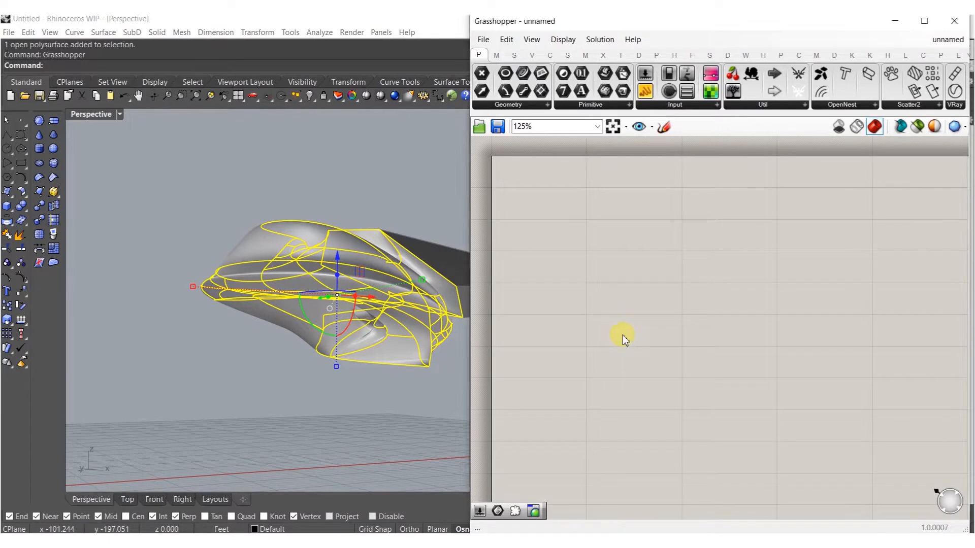
- Add a Brep parameter to the canvas and set it to the selected curved polysurface
{"action": "double_click", "coordinate": [620, 336]}
{"action": "type", "text": "BRE"}
{"action": "left_click", "coordinate": [601, 256]}
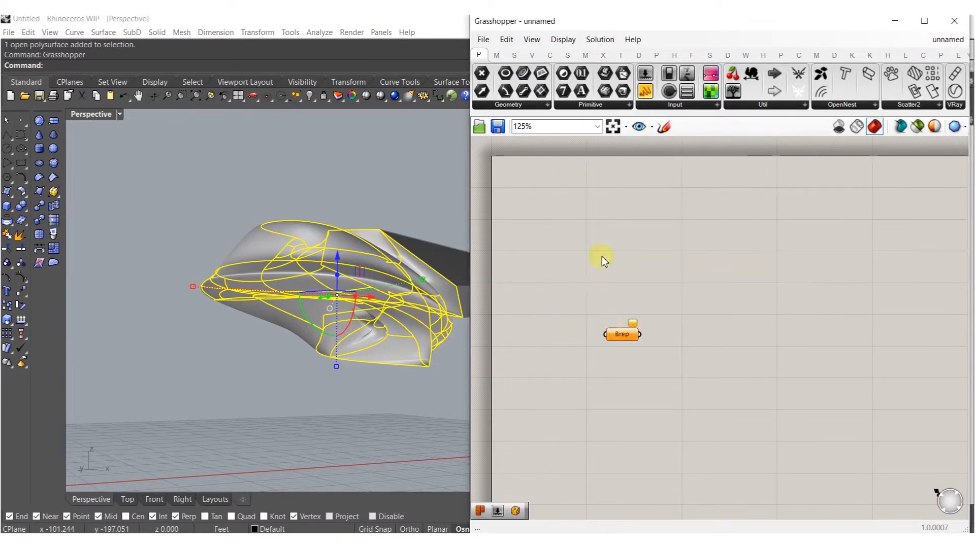
{"action": "scroll", "coordinate": [621, 349], "scroll_direction": "up", "scroll_amount": 4}
{"action": "right_click", "coordinate": [619, 323]}
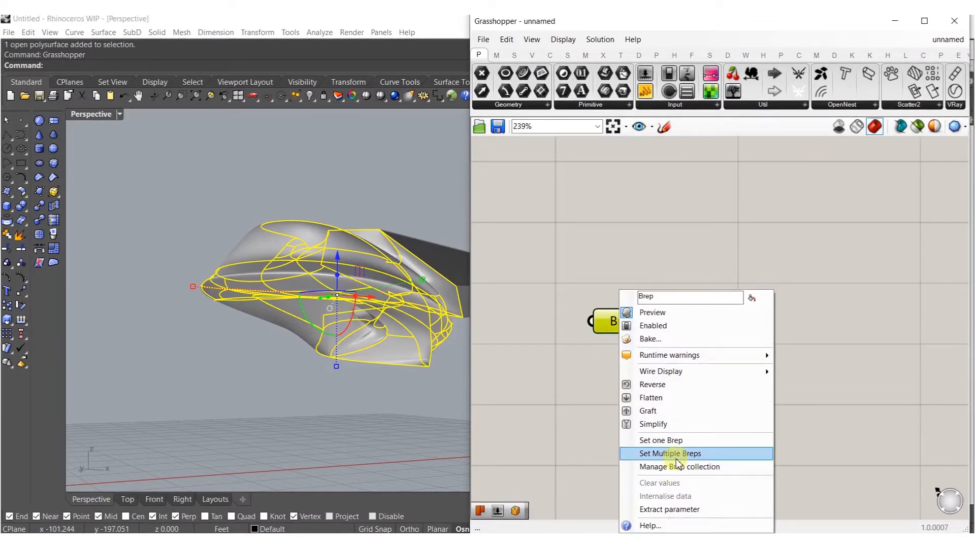
{"action": "left_click", "coordinate": [675, 439]}
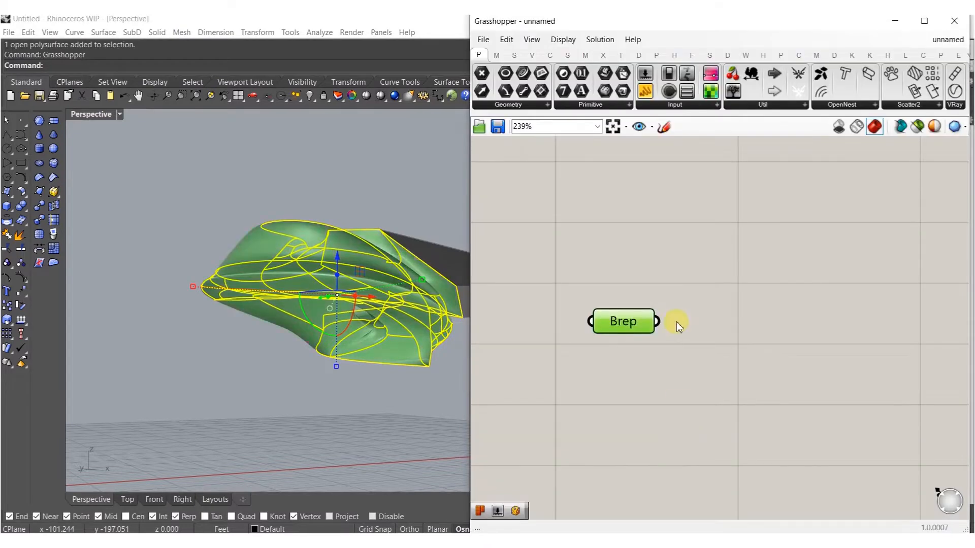
- Add a Bounding Box component beside the Brep parameter and connect the Brep to its Content input
{"action": "double_click", "coordinate": [676, 322]}
{"action": "type", "text": "BOUND"}
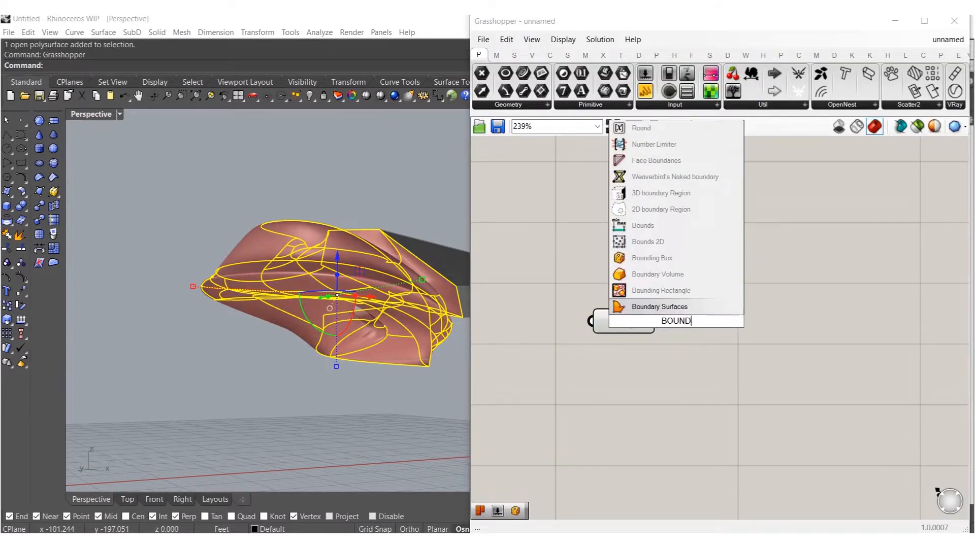
{"action": "left_click", "coordinate": [655, 258]}
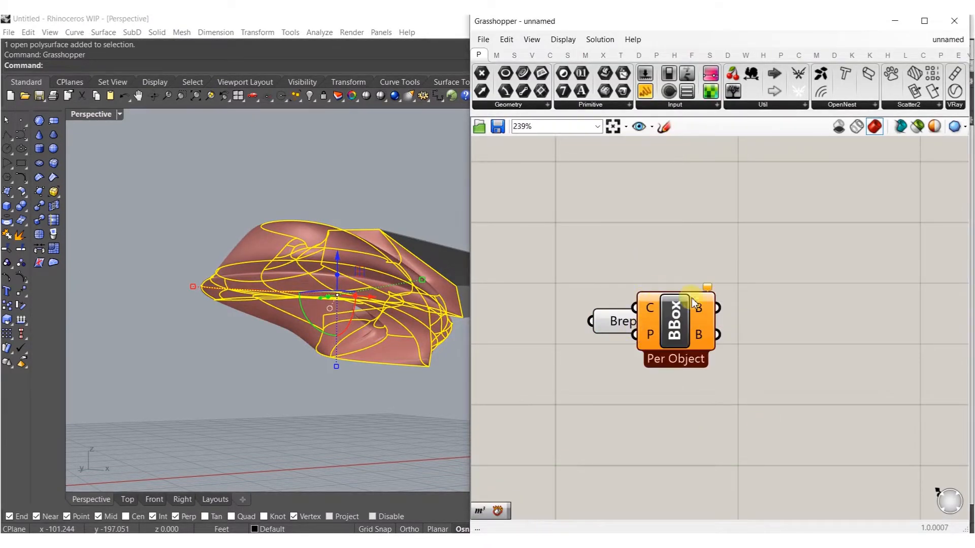
{"action": "left_click_drag", "start_coordinate": [676, 306], "coordinate": [709, 333]}
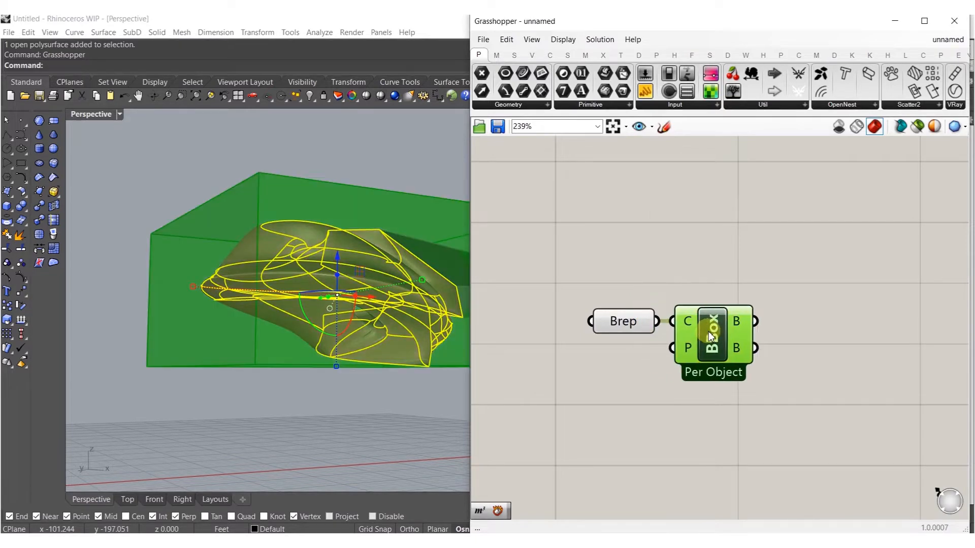
- Add a Deconstruct Brep component and feed it the box output of the Bounding Box component
{"action": "right_click_drag", "start_coordinate": [885, 360], "coordinate": [793, 356]}
{"action": "double_click", "coordinate": [794, 358]}
{"action": "type", "text": "DEC"}
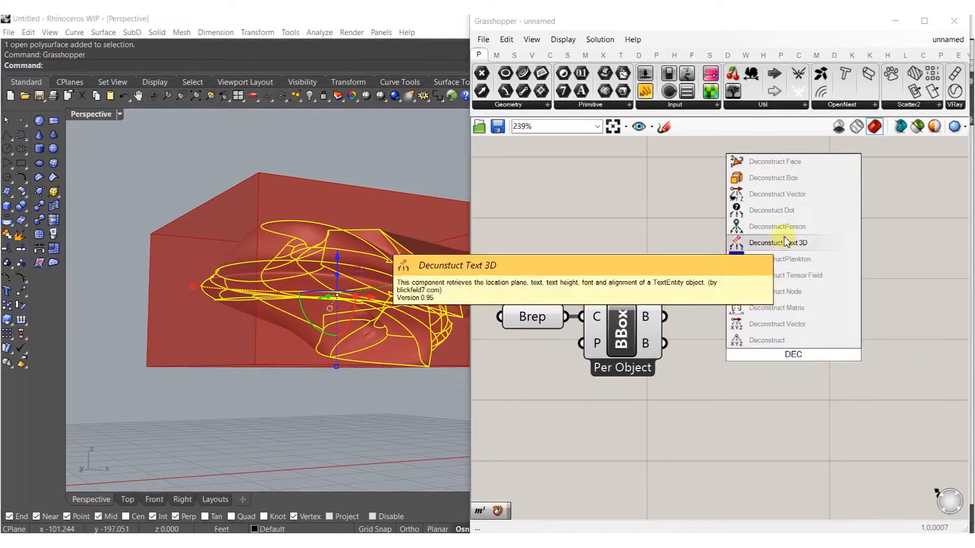
{"action": "left_click", "coordinate": [764, 275]}
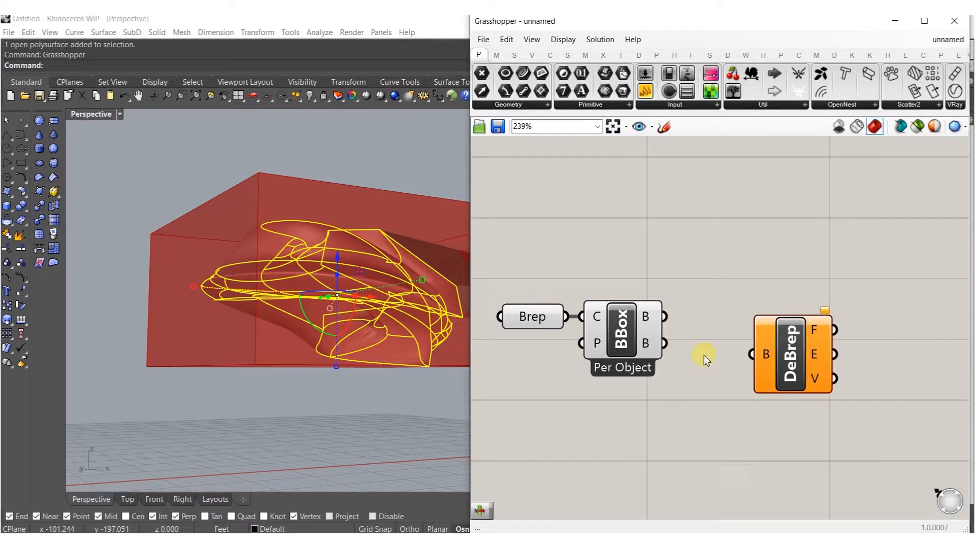
{"action": "left_click_drag", "start_coordinate": [672, 323], "coordinate": [663, 316]}
{"action": "left_click_drag", "start_coordinate": [785, 349], "coordinate": [707, 313]}
- Add a List Item component and connect the Faces output of Deconstruct Brep to its List input
{"action": "right_click_drag", "start_coordinate": [744, 334], "coordinate": [713, 346]}
{"action": "double_click", "coordinate": [777, 374]}
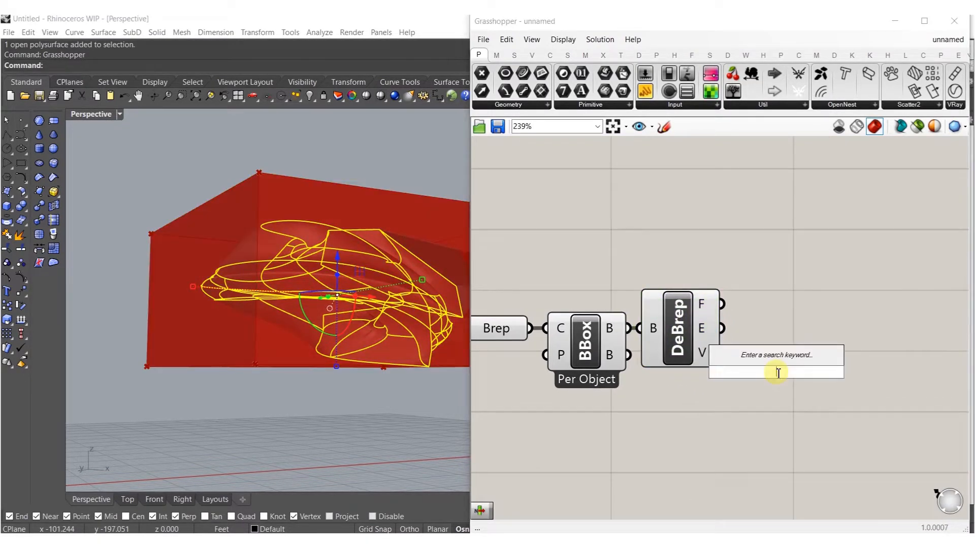
{"action": "type", "text": "it"}
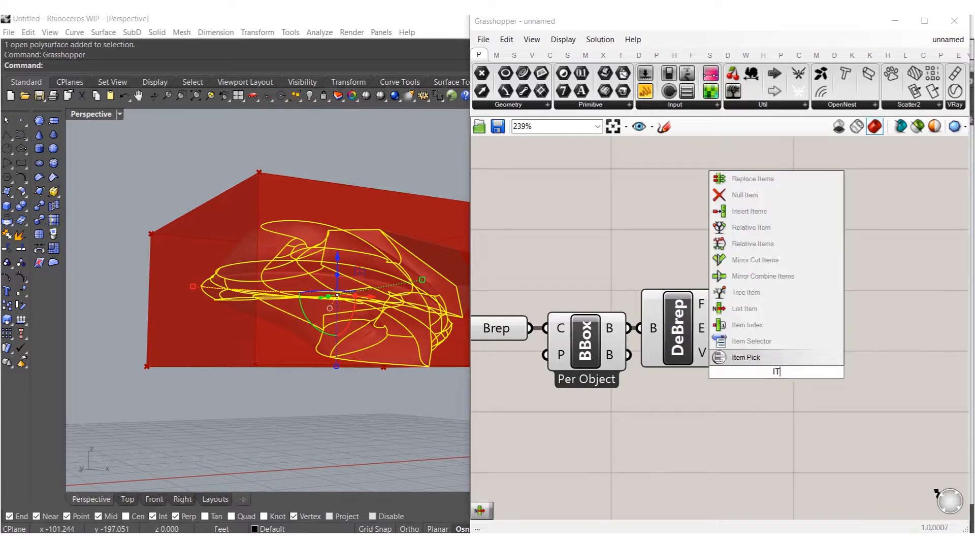
{"action": "key", "text": "BackSpace"}
{"action": "type", "text": "ist"}
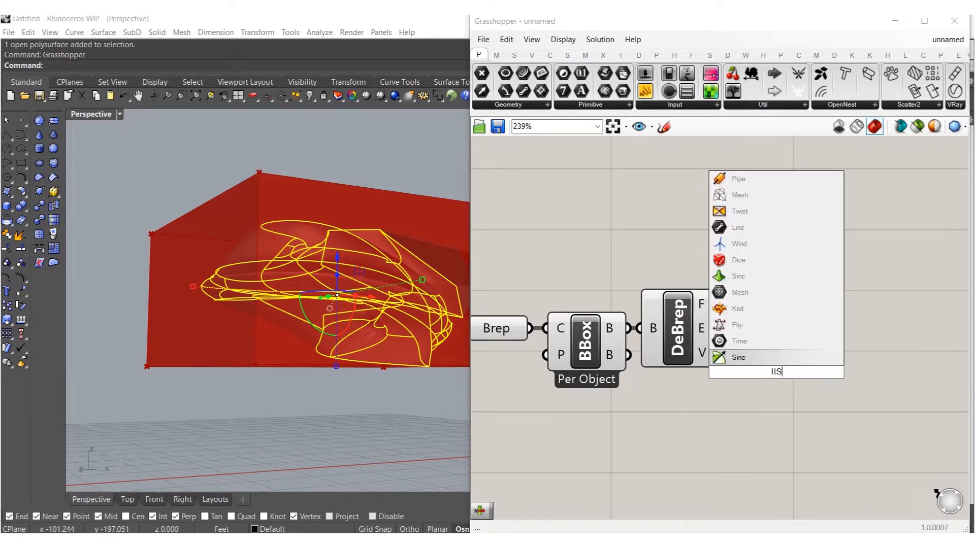
{"action": "key", "text": "BackSpace"}
{"action": "key", "text": "BackSpace"}
{"action": "key", "text": "BackSpace"}
{"action": "key", "text": "BackSpace"}
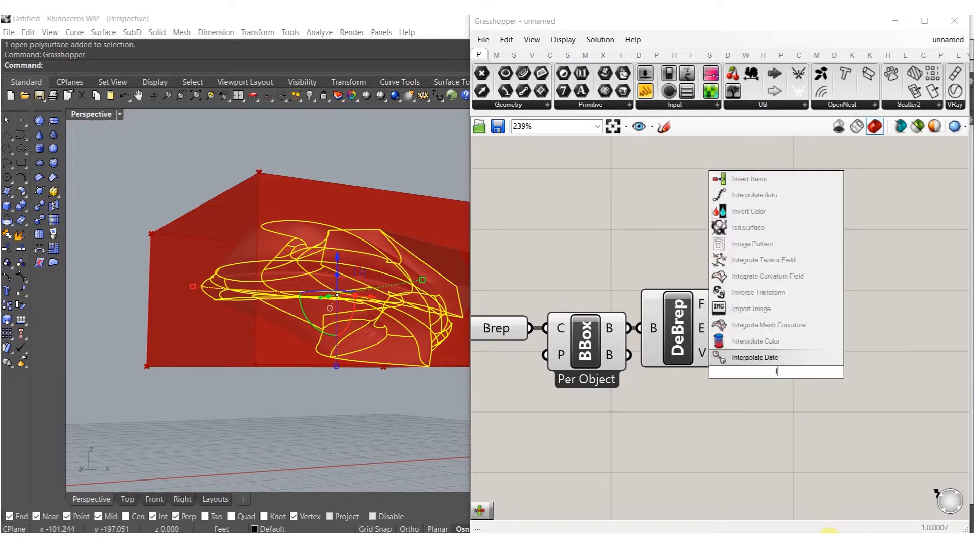
{"action": "type", "text": "item"}
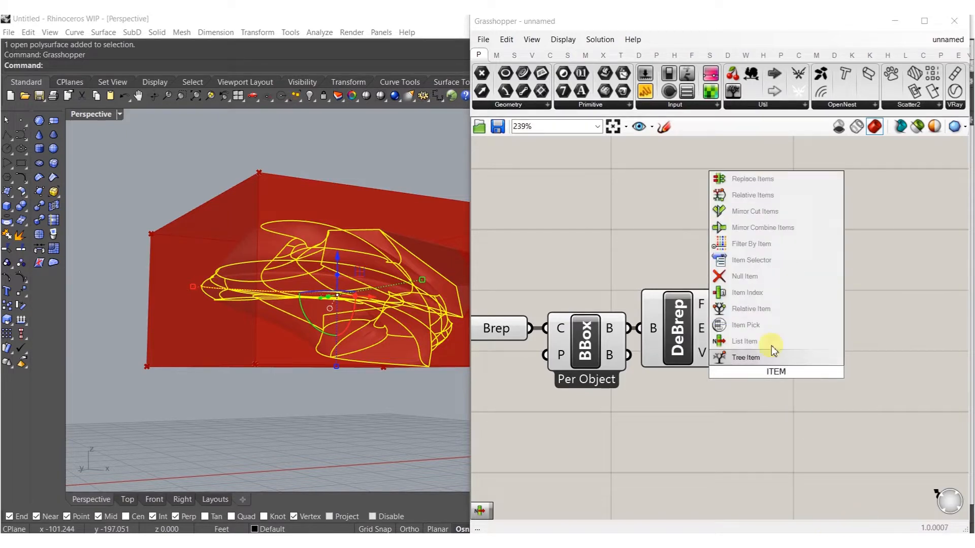
{"action": "left_click", "coordinate": [744, 341]}
{"action": "scroll", "coordinate": [751, 351], "scroll_direction": "up", "scroll_amount": 3}
{"action": "left_click_drag", "start_coordinate": [712, 270], "coordinate": [777, 271]}
- Extend the List Item component with extra outputs up to +5
{"action": "right_click_drag", "start_coordinate": [897, 352], "coordinate": [797, 353]}
{"action": "scroll", "coordinate": [742, 386], "scroll_direction": "up", "scroll_amount": 5}
{"action": "left_click", "coordinate": [683, 345]}
{"action": "left_click", "coordinate": [683, 346]}
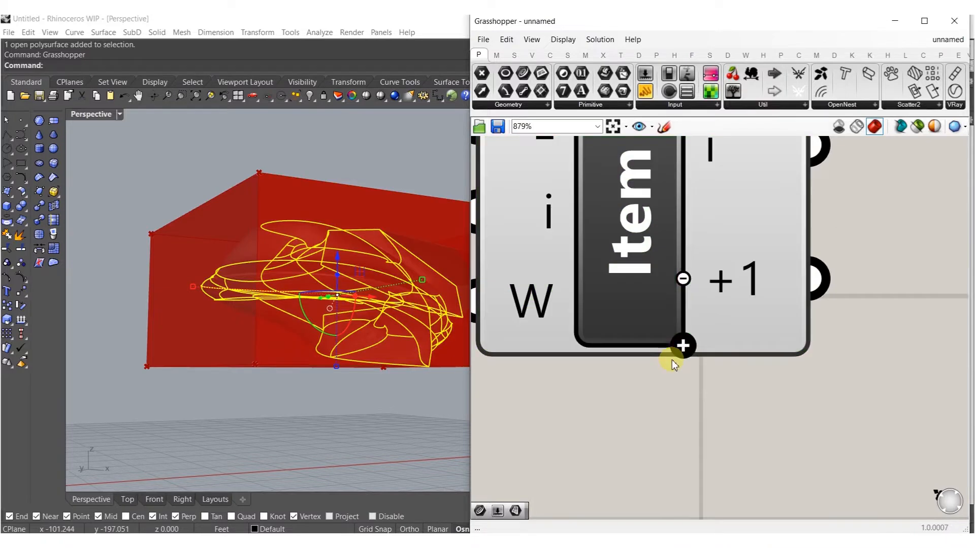
{"action": "left_click", "coordinate": [681, 348]}
{"action": "left_click", "coordinate": [681, 391]}
{"action": "left_click", "coordinate": [681, 433]}
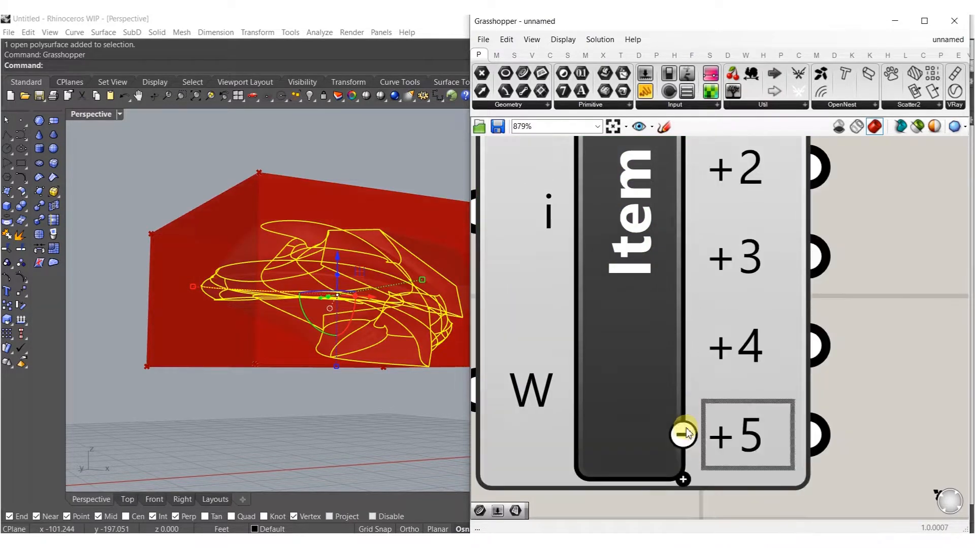
{"action": "scroll", "coordinate": [669, 342], "scroll_direction": "down", "scroll_amount": 3}
{"action": "left_click_drag", "start_coordinate": [678, 325], "coordinate": [668, 344]}
- Add a Surface parameter and connect it to the +4 output of List Item
{"action": "right_click_drag", "start_coordinate": [873, 479], "coordinate": [757, 442]}
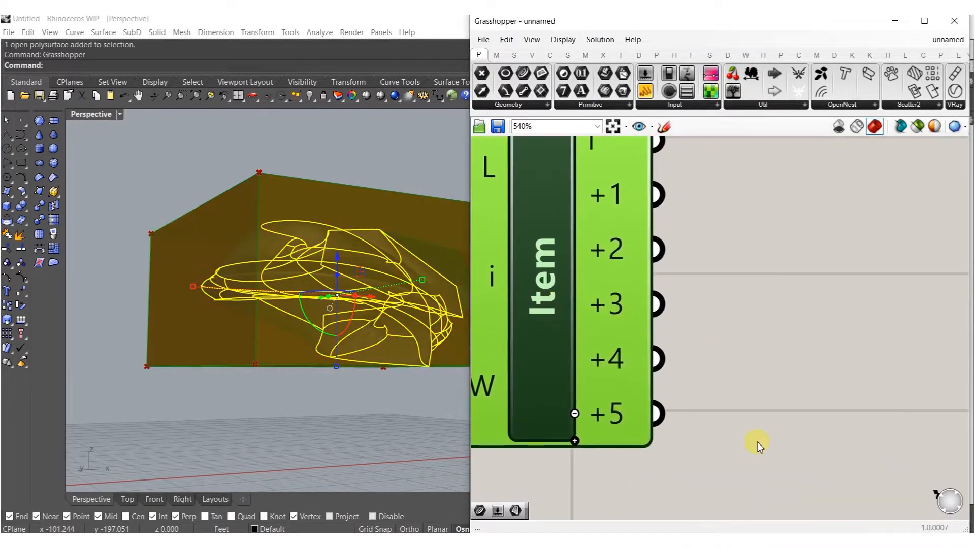
{"action": "double_click", "coordinate": [754, 406]}
{"action": "type", "text": "srf"}
{"action": "left_click", "coordinate": [723, 378]}
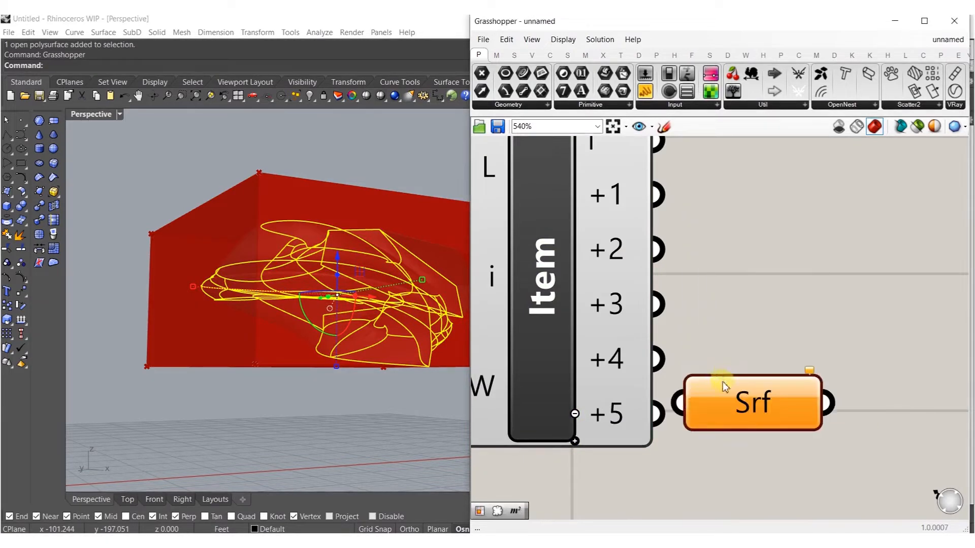
{"action": "left_click_drag", "start_coordinate": [654, 367], "coordinate": [655, 363]}
{"action": "left_click_drag", "start_coordinate": [746, 409], "coordinate": [765, 367]}
- Turn off the preview of all the Grasshopper components and hide the curved polysurface in the Rhino viewport
{"action": "right_click_drag", "start_coordinate": [409, 384], "coordinate": [386, 244]}
{"action": "scroll", "coordinate": [735, 377], "scroll_direction": "down", "scroll_amount": 5}
{"action": "left_click_drag", "start_coordinate": [759, 418], "coordinate": [507, 282]}
{"action": "middle_click", "coordinate": [532, 295]}
{"action": "left_click", "coordinate": [574, 256]}
{"action": "left_click", "coordinate": [687, 198]}
{"action": "right_click_drag", "start_coordinate": [769, 283], "coordinate": [651, 263]}
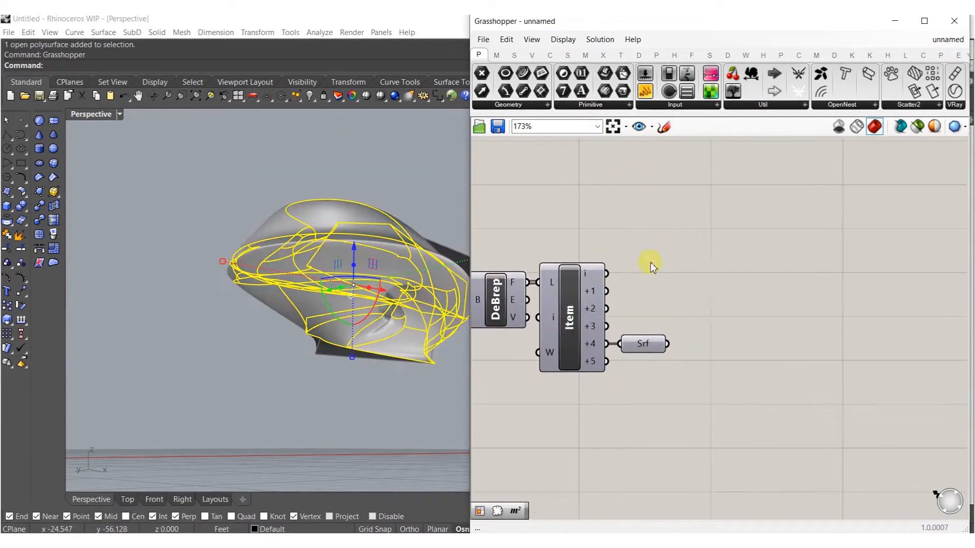
{"action": "right_click_drag", "start_coordinate": [396, 319], "coordinate": [345, 355]}
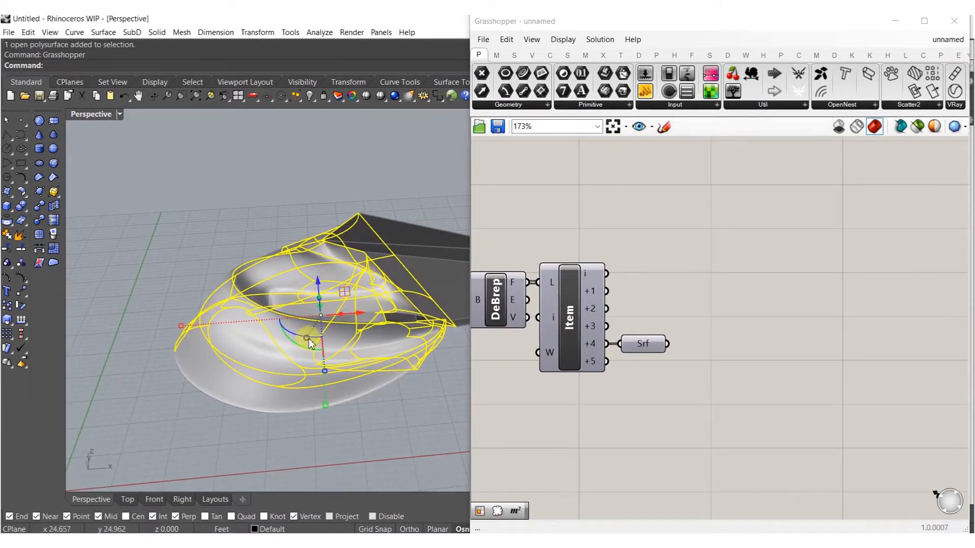
{"action": "key", "text": "ctrl+h"}
- Add a Populate Geometry component in Grasshopper and connect the Surface parameter to its Geometry input
{"action": "right_click_drag", "start_coordinate": [643, 363], "coordinate": [582, 362]}
{"action": "double_click", "coordinate": [641, 344]}
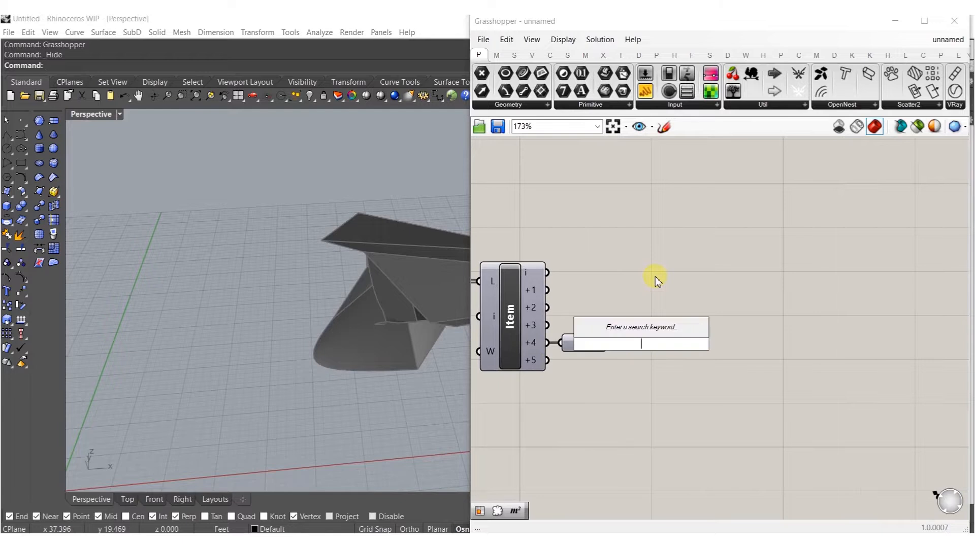
{"action": "type", "text": "POP"}
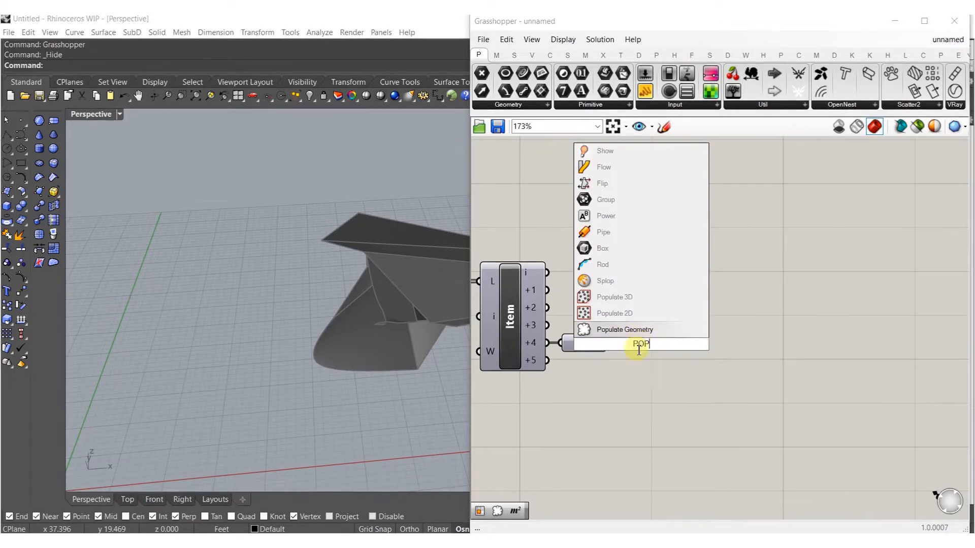
{"action": "left_click", "coordinate": [632, 330]}
{"action": "left_click_drag", "start_coordinate": [605, 330], "coordinate": [697, 356]}
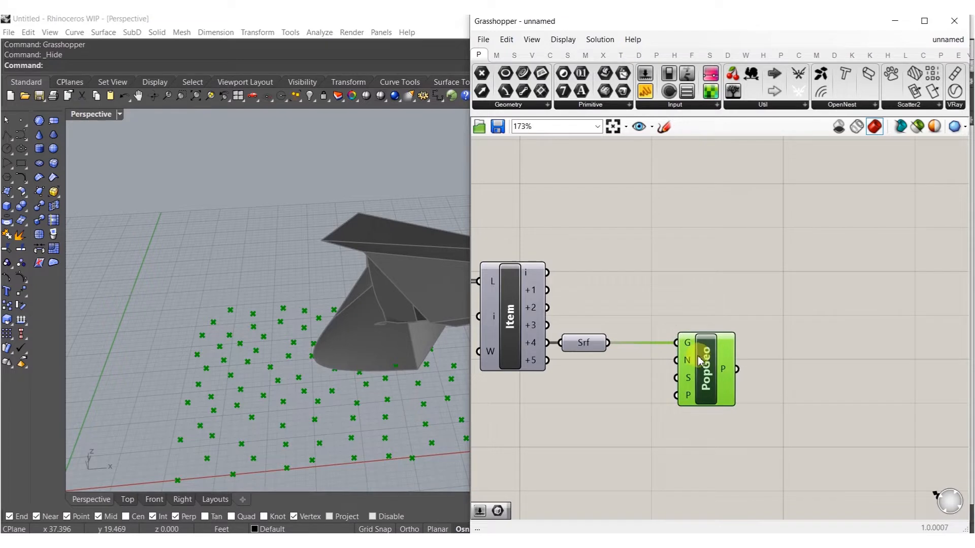
- Add two number sliders set to 255 and 2, one below the other above the Surface parameter
{"action": "double_click", "coordinate": [617, 300]}
{"action": "type", "text": "255"}
{"action": "left_click", "coordinate": [617, 285]}
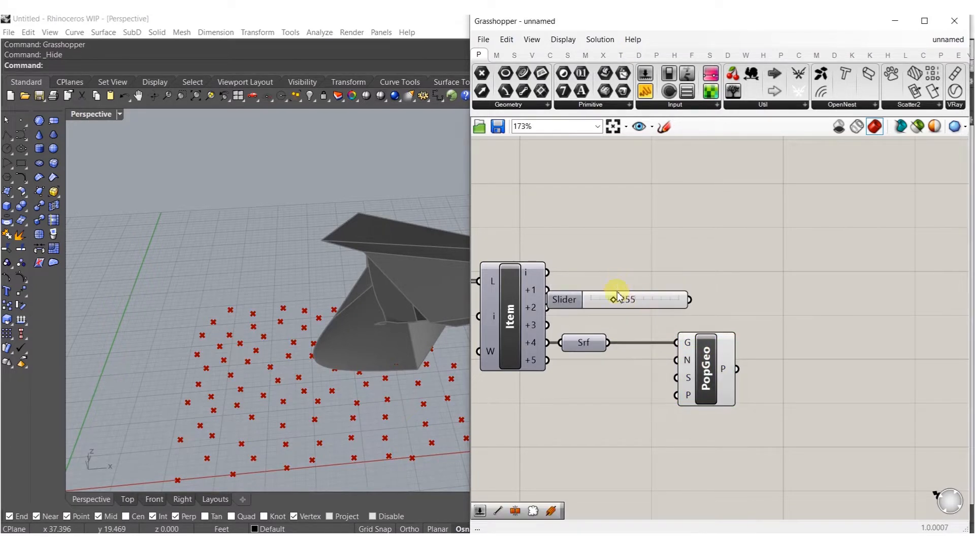
{"action": "left_click_drag", "start_coordinate": [666, 303], "coordinate": [685, 301]}
{"action": "double_click", "coordinate": [646, 252]}
{"action": "type", "text": "2"}
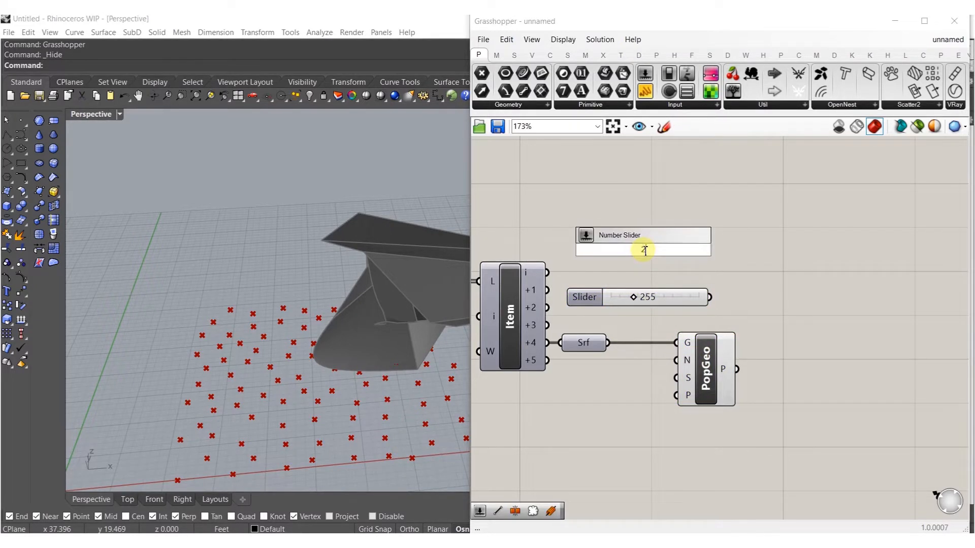
{"action": "key", "text": "Return"}
{"action": "left_click_drag", "start_coordinate": [674, 253], "coordinate": [673, 323]}
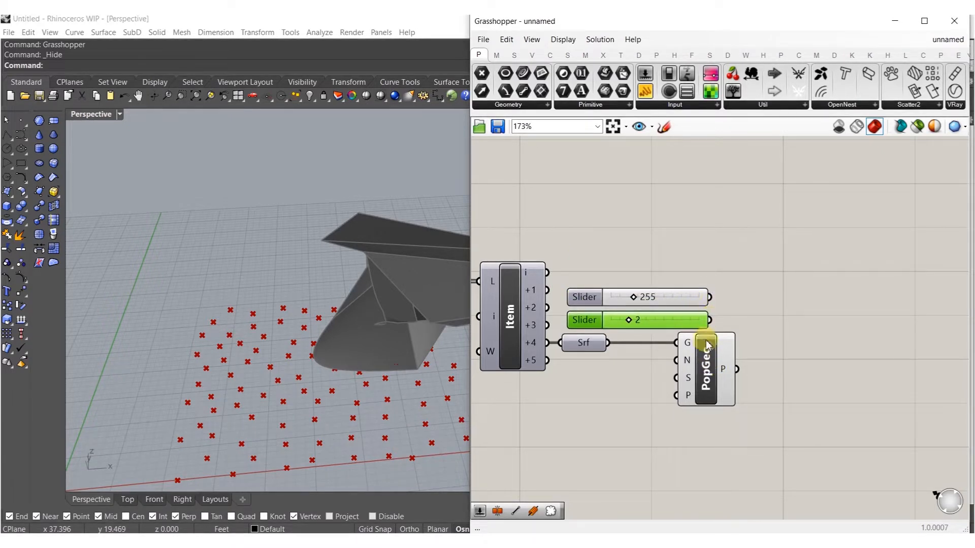
- Duplicate the Populate Geometry component and connect the 255 slider to both Count inputs and the 2 slider to the copy's Seed input
{"action": "left_click_drag", "start_coordinate": [707, 351], "coordinate": [710, 432], "text": "alt"}
{"action": "left_click", "coordinate": [660, 436]}
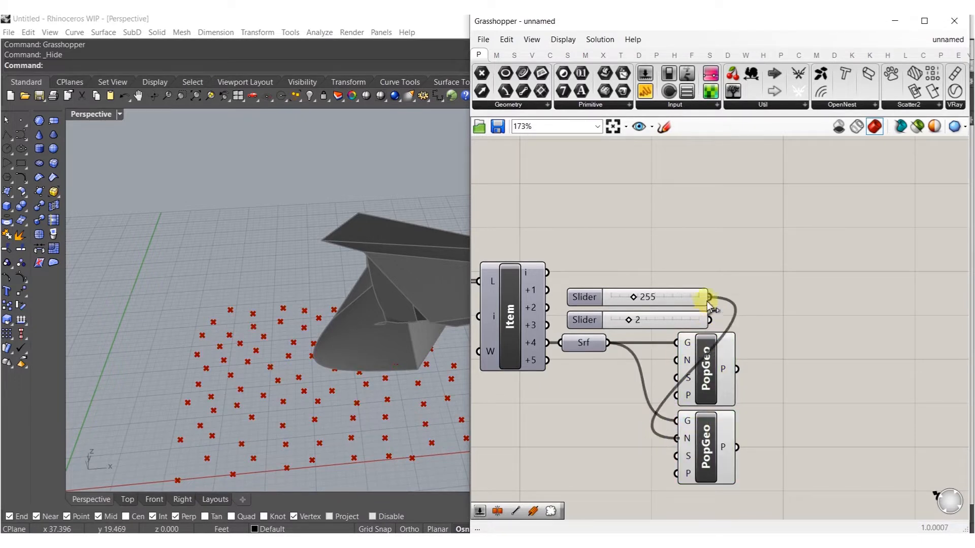
{"action": "left_click_drag", "start_coordinate": [709, 300], "coordinate": [679, 378]}
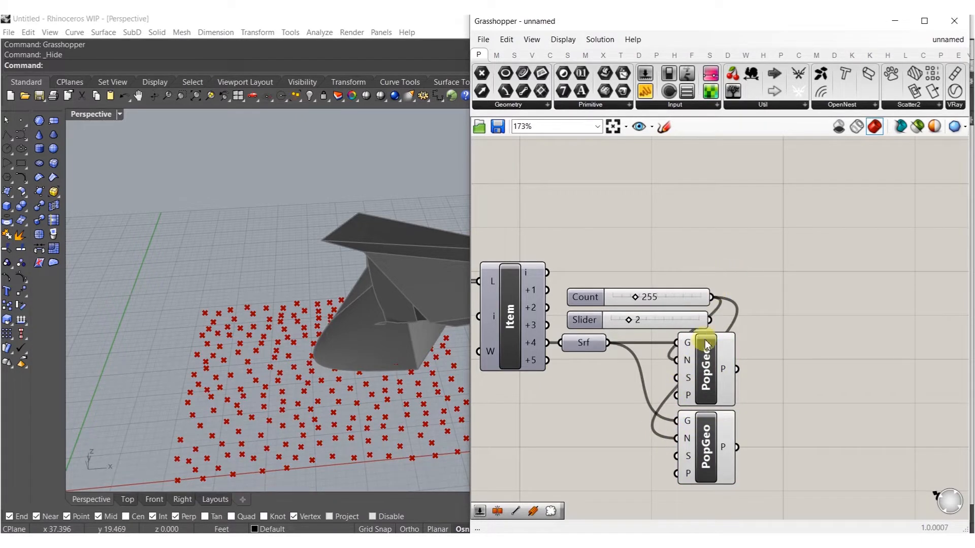
{"action": "left_click_drag", "start_coordinate": [681, 459], "coordinate": [681, 459]}
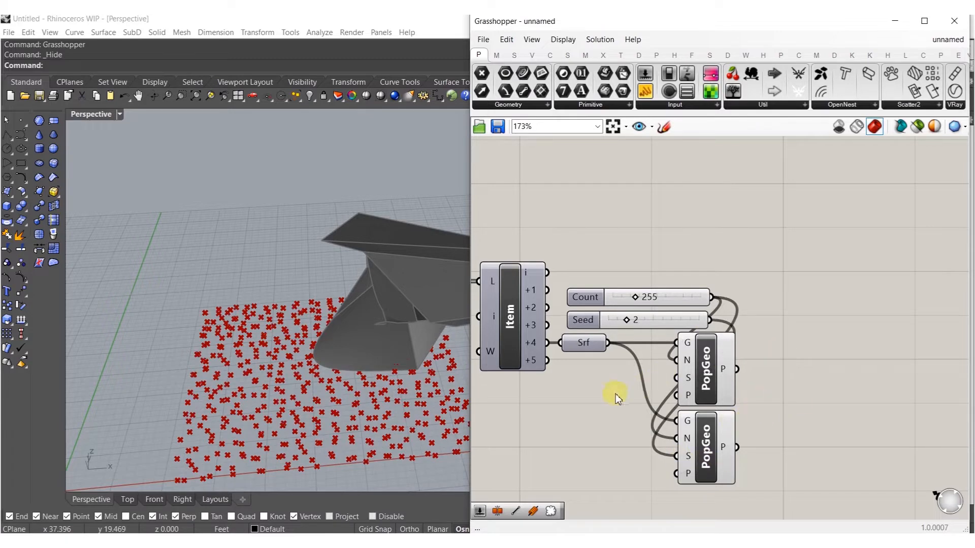
{"action": "left_click_drag", "start_coordinate": [616, 394], "coordinate": [587, 266]}
{"action": "left_click", "coordinate": [629, 281]}
{"action": "left_click", "coordinate": [801, 241]}
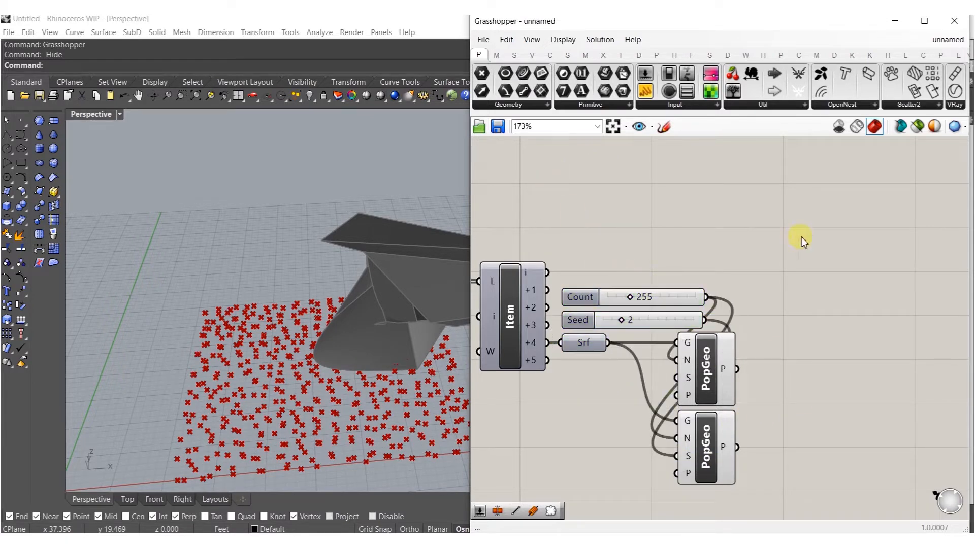
- Add a Line component joining the points of the two Populate Geometry components
{"action": "double_click", "coordinate": [781, 383]}
{"action": "type", "text": "line"}
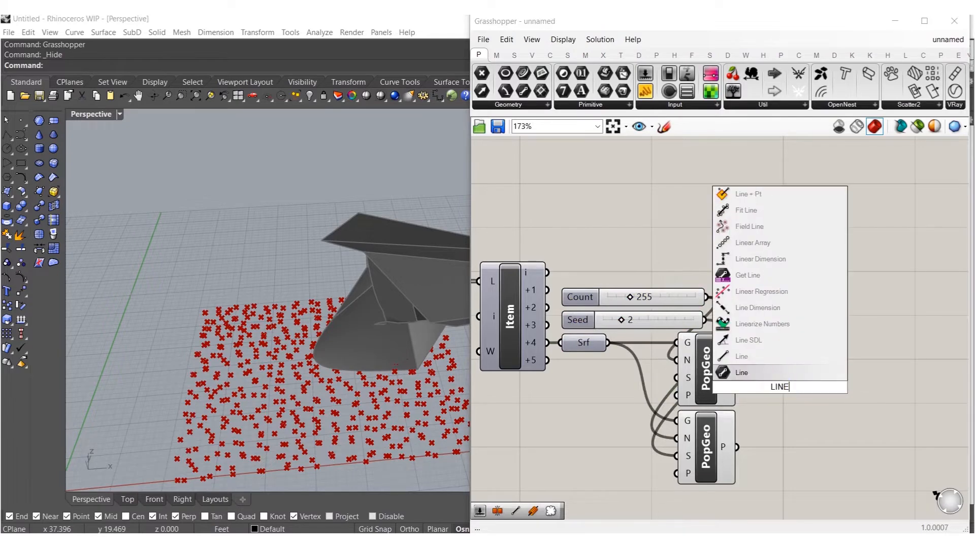
{"action": "left_click", "coordinate": [742, 356]}
- Turn off the preview of all the components before the Line component
{"action": "left_click_drag", "start_coordinate": [750, 447], "coordinate": [525, 327]}
{"action": "left_click", "coordinate": [777, 387]}
{"action": "scroll", "coordinate": [726, 459], "scroll_direction": "down", "scroll_amount": 4}
{"action": "middle_click", "coordinate": [688, 388]}
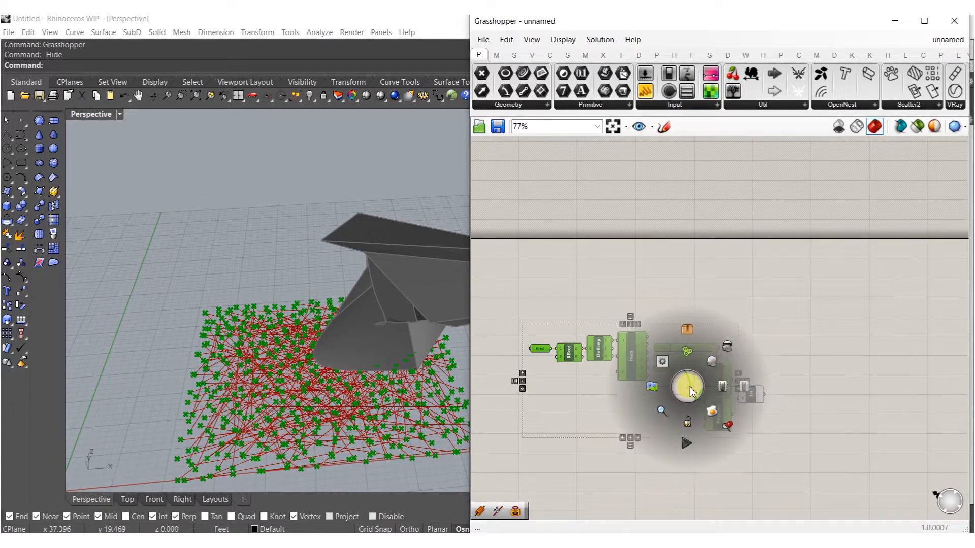
{"action": "left_click", "coordinate": [728, 345]}
- Set the Seed slider to 3
{"action": "scroll", "coordinate": [690, 292], "scroll_direction": "up", "scroll_amount": 8}
{"action": "left_click_drag", "start_coordinate": [675, 316], "coordinate": [701, 323]}
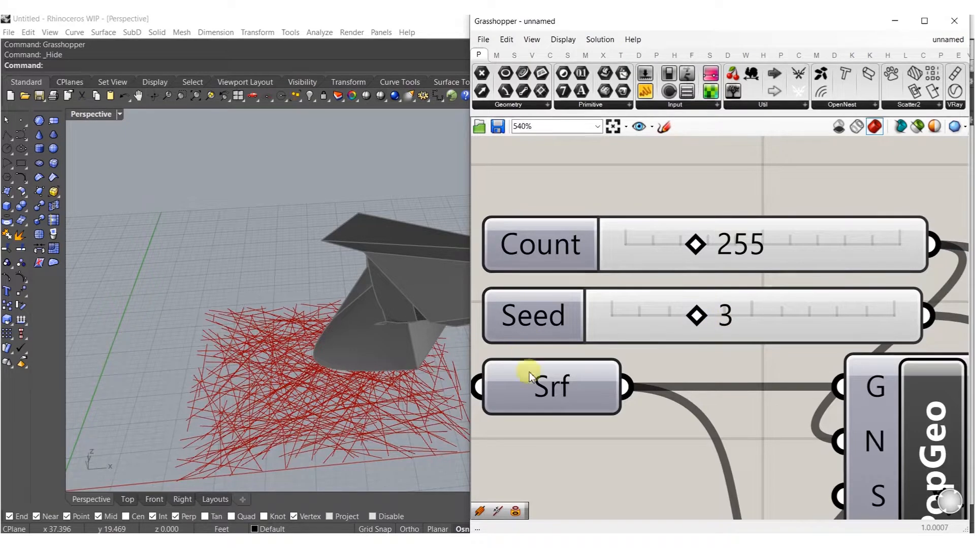
{"action": "scroll", "coordinate": [783, 306], "scroll_direction": "down", "scroll_amount": 6}
{"action": "left_click_drag", "start_coordinate": [808, 441], "coordinate": [629, 261]}
{"action": "left_click", "coordinate": [637, 350]}
{"action": "right_click_drag", "start_coordinate": [356, 330], "coordinate": [365, 355]}
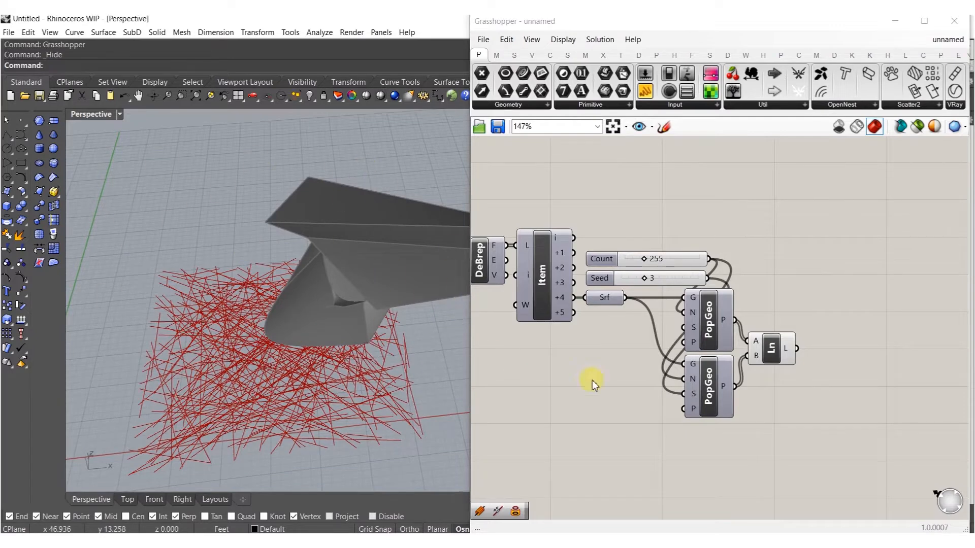
- Move the sliders, Populate Geometry and Line components away from the Surface parameter and add an Area component in the gap
{"action": "left_click_drag", "start_coordinate": [783, 429], "coordinate": [666, 226]}
{"action": "left_click_drag", "start_coordinate": [690, 264], "coordinate": [916, 267]}
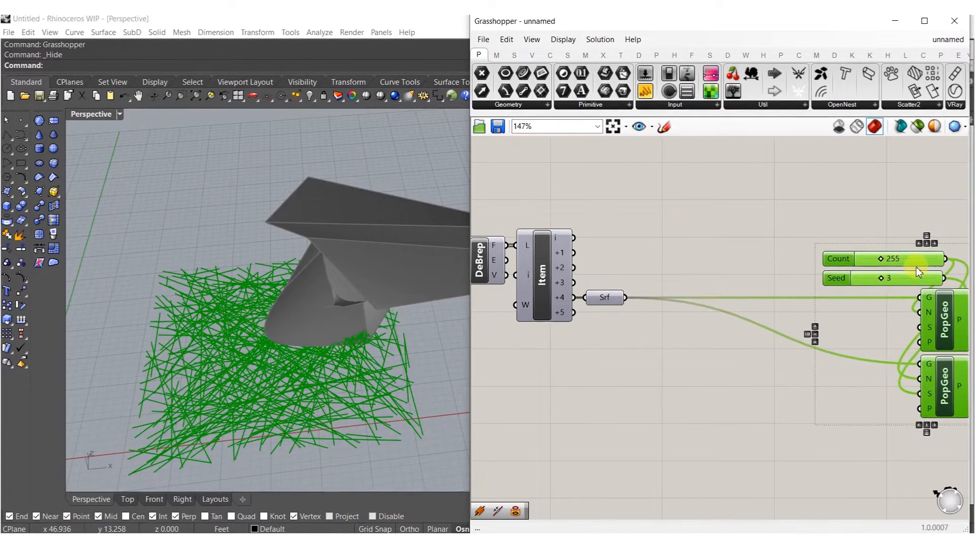
{"action": "double_click", "coordinate": [683, 345]}
{"action": "type", "text": "area"}
{"action": "key", "text": "Return"}
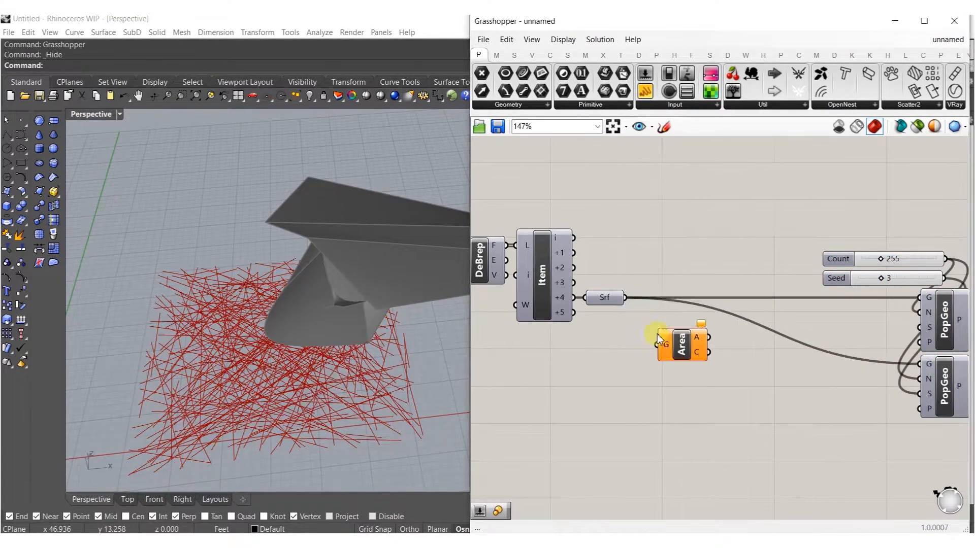
- Add a Scale component, connect the surface to Area and to Scale's Geometry input, and use the area centroid as the scaling center
{"action": "double_click", "coordinate": [671, 386]}
{"action": "type", "text": "sca"}
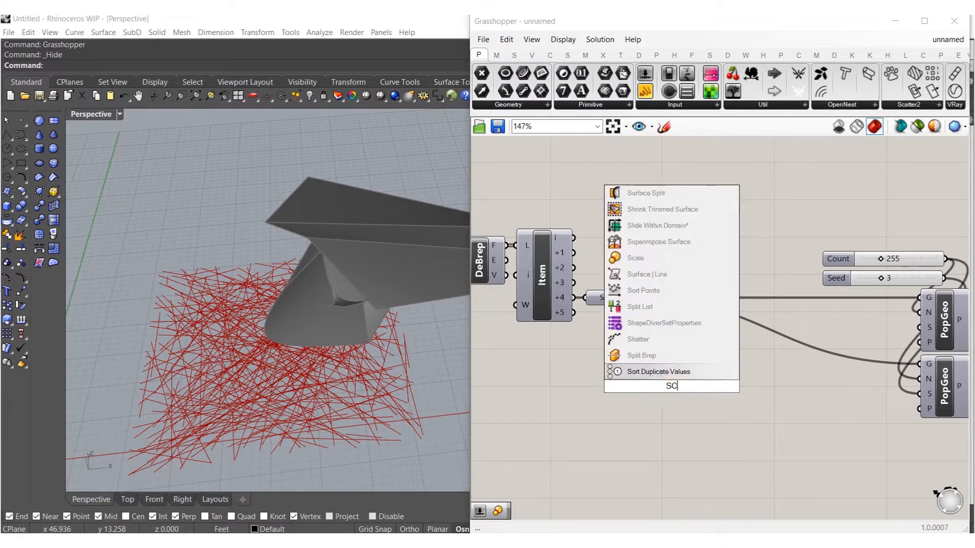
{"action": "left_click", "coordinate": [649, 375]}
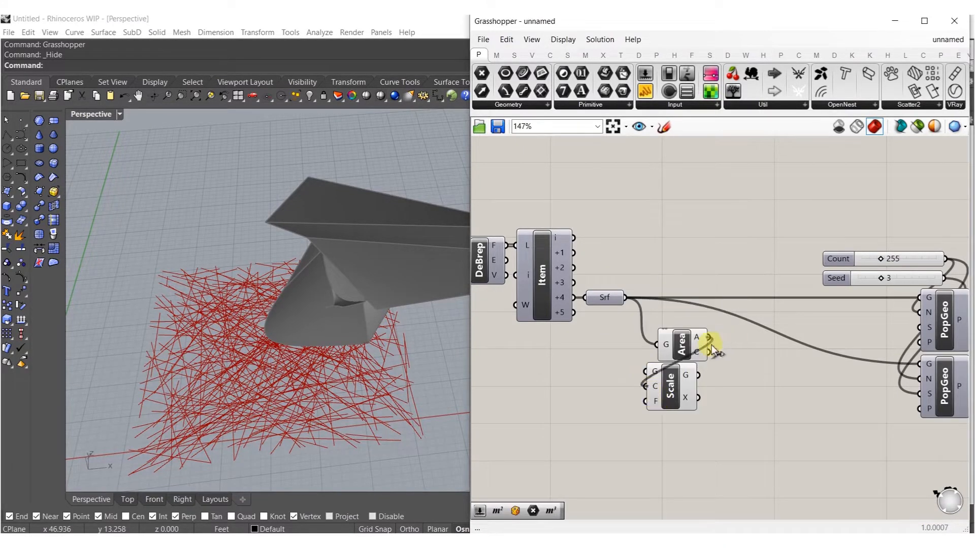
{"action": "left_click_drag", "start_coordinate": [619, 352], "coordinate": [625, 298]}
{"action": "left_click_drag", "start_coordinate": [663, 381], "coordinate": [732, 347]}
- Add a 1.255 slider as the scale Factor and feed the scaled surface into both Populate Geometry components instead of the original surface
{"action": "double_click", "coordinate": [678, 406]}
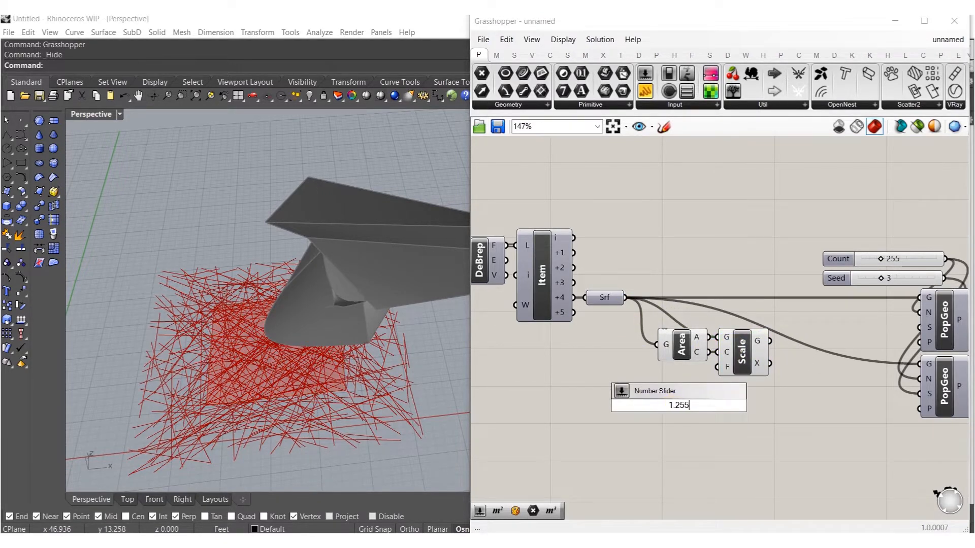
{"action": "key", "text": "Return"}
{"action": "left_click_drag", "start_coordinate": [717, 368], "coordinate": [693, 378]}
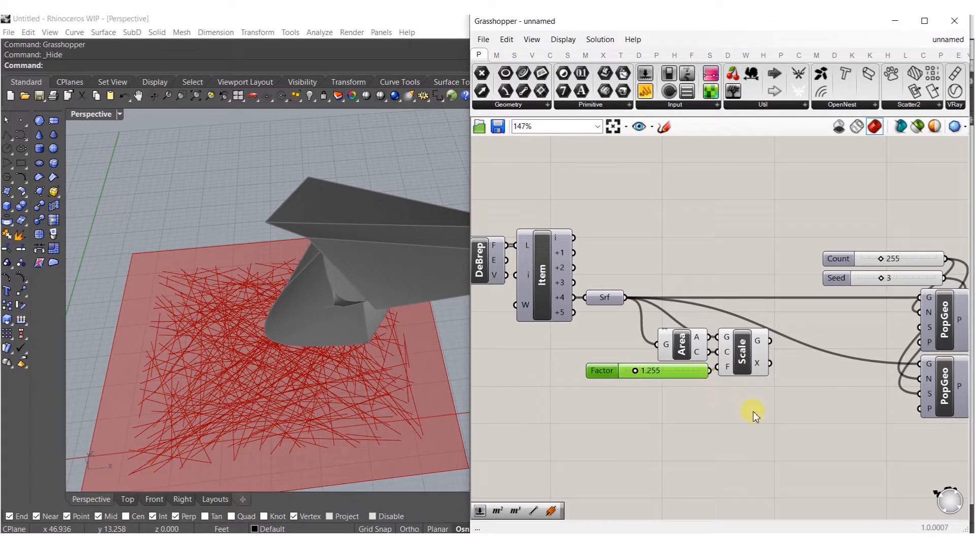
{"action": "left_click_drag", "start_coordinate": [625, 299], "coordinate": [770, 339], "text": "ctrl+shift"}
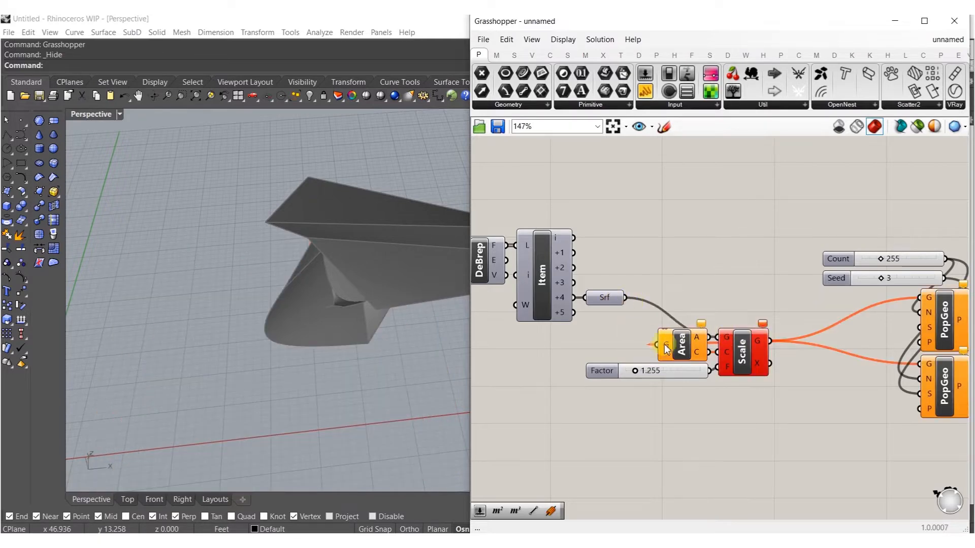
{"action": "left_click_drag", "start_coordinate": [641, 298], "coordinate": [638, 299]}
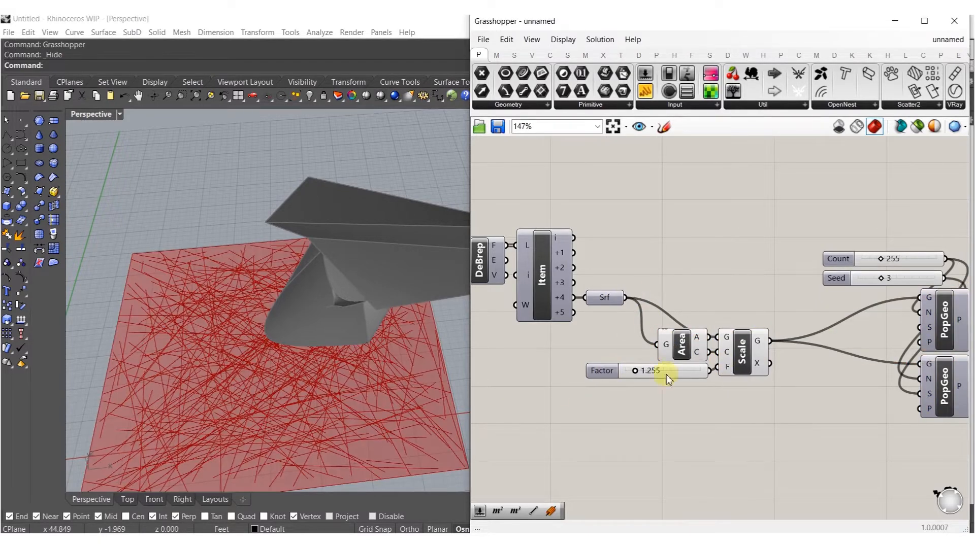
- Set the scale Factor slider to 1.979
{"action": "scroll", "coordinate": [666, 375], "scroll_direction": "up", "scroll_amount": 4}
{"action": "left_click_drag", "start_coordinate": [623, 374], "coordinate": [655, 396]}
{"action": "scroll", "coordinate": [654, 397], "scroll_direction": "down", "scroll_amount": 7}
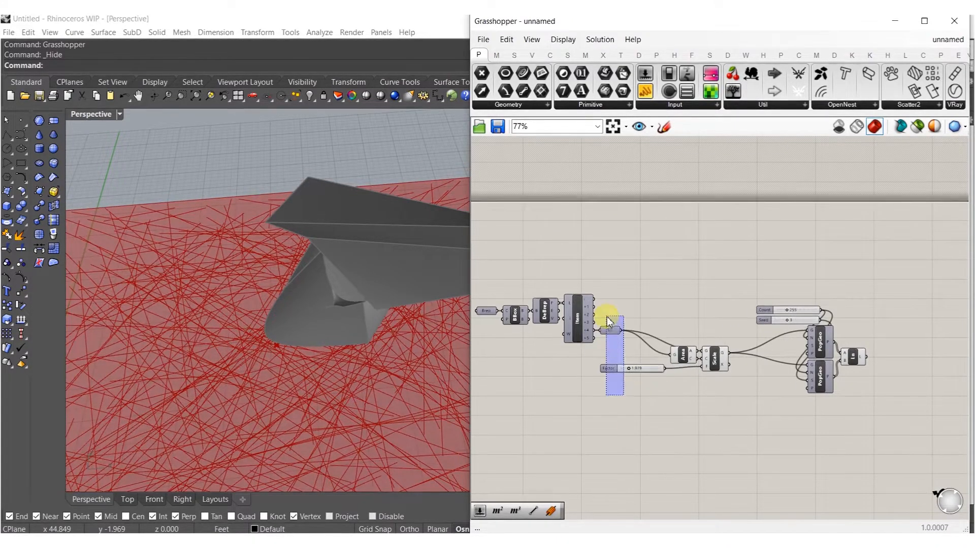
{"action": "left_click_drag", "start_coordinate": [608, 317], "coordinate": [609, 319]}
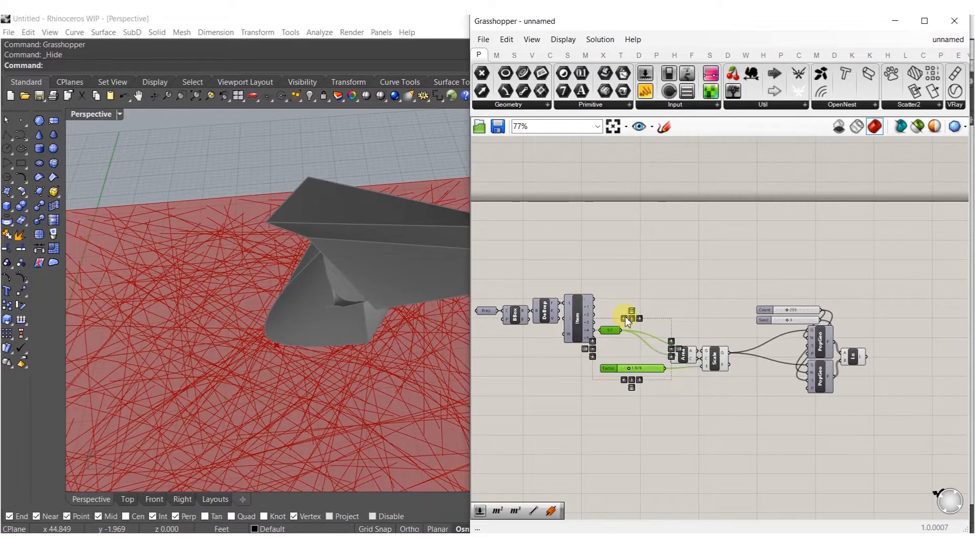
{"action": "right_click_drag", "start_coordinate": [716, 383], "coordinate": [675, 383]}
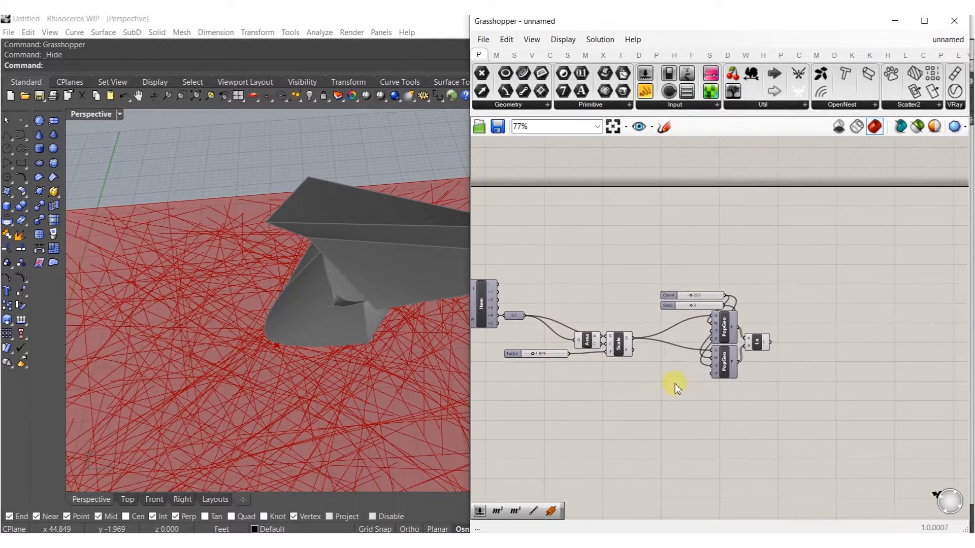
- Add a curve Project component with the Line output as its curves and the Brep parameter as its target
{"action": "double_click", "coordinate": [782, 356]}
{"action": "type", "text": "P"}
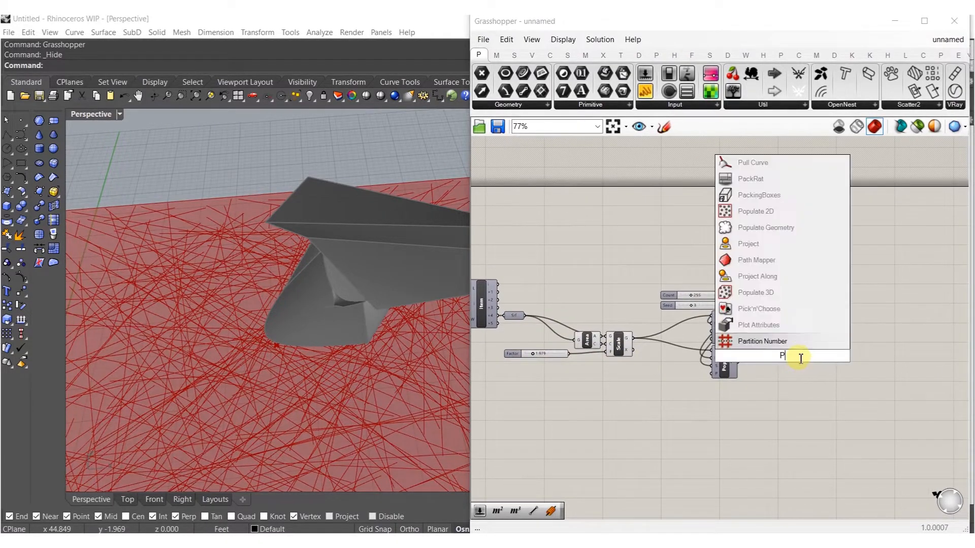
{"action": "type", "text": "ROJ"}
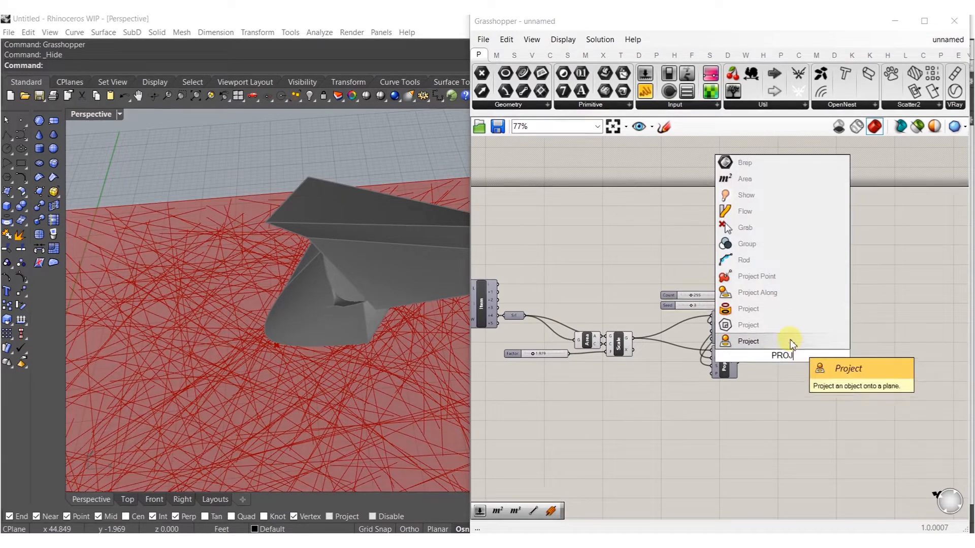
{"action": "left_click", "coordinate": [781, 309]}
{"action": "scroll", "coordinate": [769, 348], "scroll_direction": "up", "scroll_amount": 3}
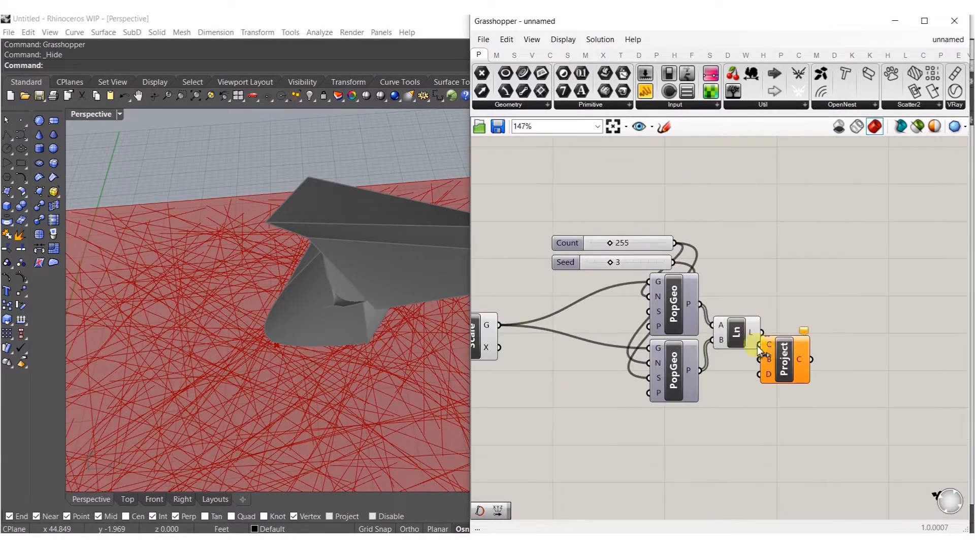
{"action": "left_click_drag", "start_coordinate": [784, 366], "coordinate": [631, 288]}
{"action": "scroll", "coordinate": [722, 373], "scroll_direction": "down", "scroll_amount": 4}
{"action": "scroll", "coordinate": [615, 333], "scroll_direction": "up", "scroll_amount": 4}
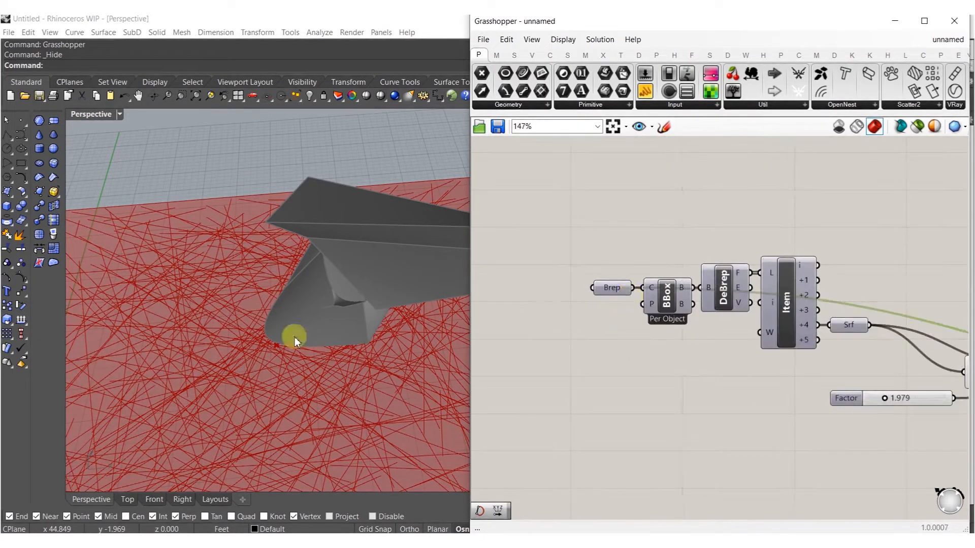
{"action": "left_click", "coordinate": [512, 394]}
- Turn off the preview of all the components before the Project component
{"action": "scroll", "coordinate": [721, 414], "scroll_direction": "down", "scroll_amount": 4}
{"action": "right_click_drag", "start_coordinate": [761, 421], "coordinate": [630, 336]}
{"action": "scroll", "coordinate": [894, 348], "scroll_direction": "up", "scroll_amount": 3}
{"action": "left_click_drag", "start_coordinate": [838, 395], "coordinate": [567, 148]}
{"action": "middle_click", "coordinate": [589, 290]}
{"action": "left_click", "coordinate": [631, 252]}
- Set the Count slider to 781
{"action": "right_click_drag", "start_coordinate": [240, 322], "coordinate": [355, 320], "text": "shift"}
{"action": "mouse_move", "coordinate": [529, 343]}
{"action": "right_mouse_down"}
{"action": "mouse_move", "coordinate": [668, 316]}
{"action": "mouse_move", "coordinate": [543, 339]}
{"action": "right_mouse_up"}
{"action": "scroll", "coordinate": [748, 233], "scroll_direction": "up", "scroll_amount": 4}
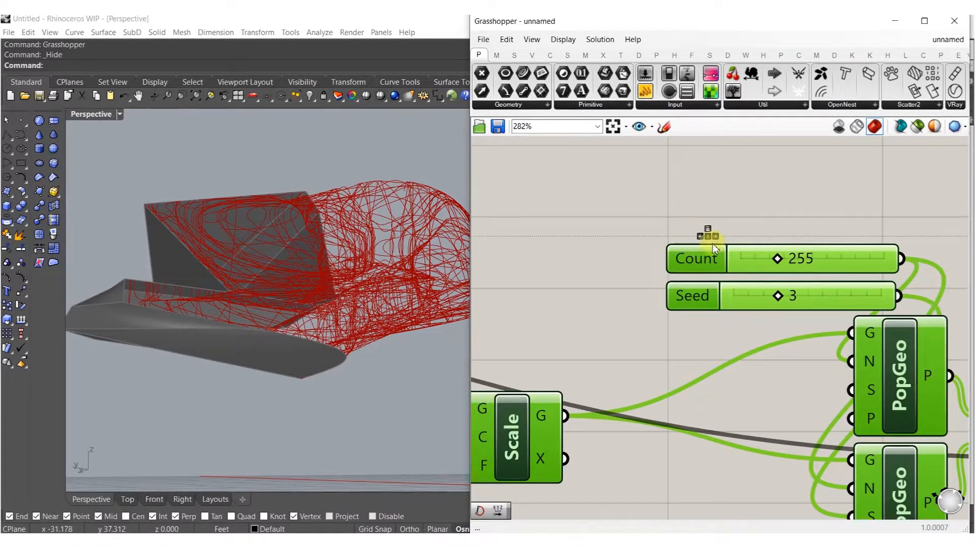
{"action": "scroll", "coordinate": [710, 270], "scroll_direction": "up", "scroll_amount": 3}
{"action": "left_click_drag", "start_coordinate": [773, 269], "coordinate": [843, 265]}
{"action": "left_click", "coordinate": [349, 250]}
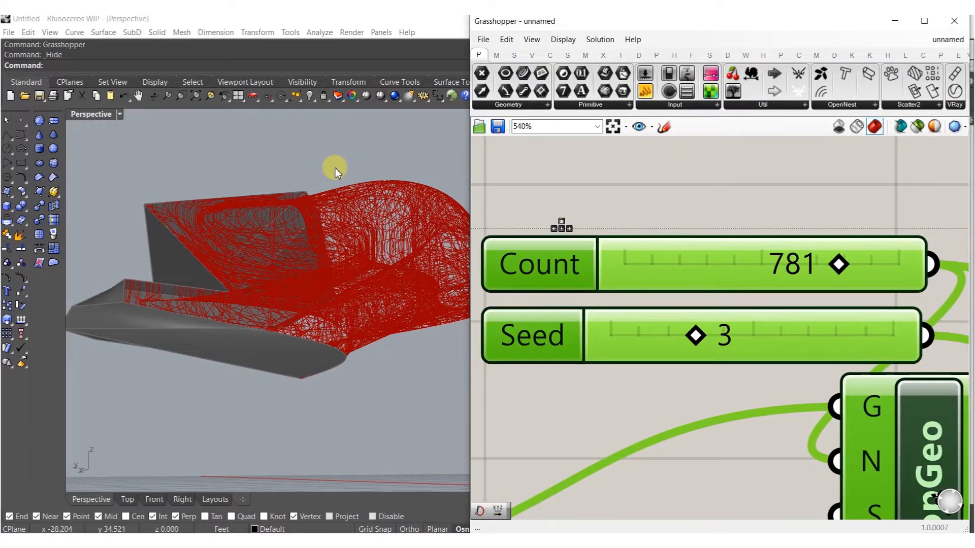
- Examine the projected line pattern on the curved body from several sides
{"action": "right_click_drag", "start_coordinate": [335, 169], "coordinate": [246, 298]}
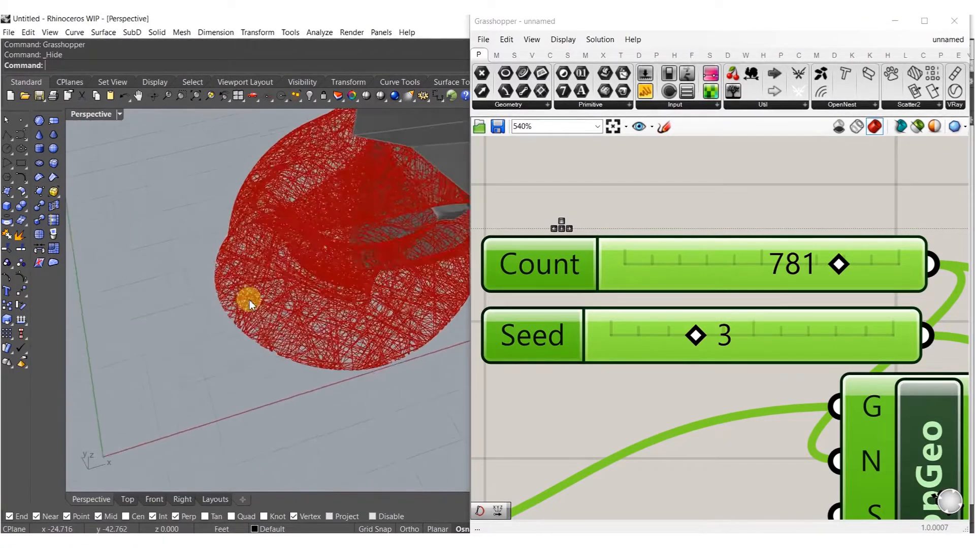
{"action": "scroll", "coordinate": [258, 304], "scroll_direction": "up", "scroll_amount": 5}
{"action": "right_click_drag", "start_coordinate": [198, 325], "coordinate": [390, 176]}
{"action": "right_click_drag", "start_coordinate": [332, 169], "coordinate": [408, 238]}
{"action": "scroll", "coordinate": [303, 349], "scroll_direction": "down", "scroll_amount": 8}
{"action": "scroll", "coordinate": [364, 304], "scroll_direction": "up", "scroll_amount": 5}
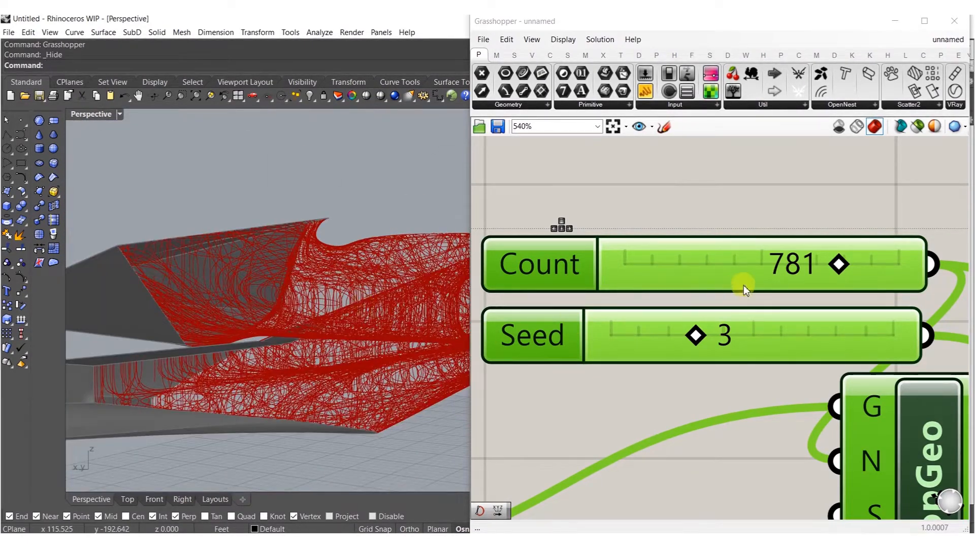
- Move the Project component away from the Line component and add a Vector XYZ component below it
{"action": "scroll", "coordinate": [744, 285], "scroll_direction": "down", "scroll_amount": 5}
{"action": "scroll", "coordinate": [634, 307], "scroll_direction": "up", "scroll_amount": 3}
{"action": "left_click_drag", "start_coordinate": [634, 307], "coordinate": [820, 318]}
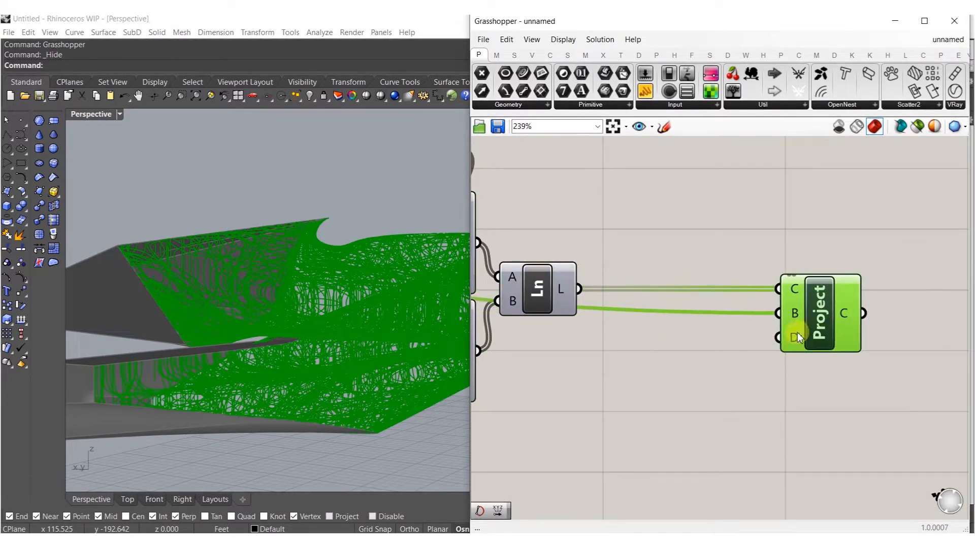
{"action": "double_click", "coordinate": [654, 390]}
{"action": "type", "text": "XYZ"}
{"action": "left_click", "coordinate": [644, 375]}
{"action": "left_click_drag", "start_coordinate": [652, 388], "coordinate": [707, 389]}
- Add three number sliders beside the Vector XYZ component, set to 0.035, 0.674 and 1.000
{"action": "double_click", "coordinate": [585, 432]}
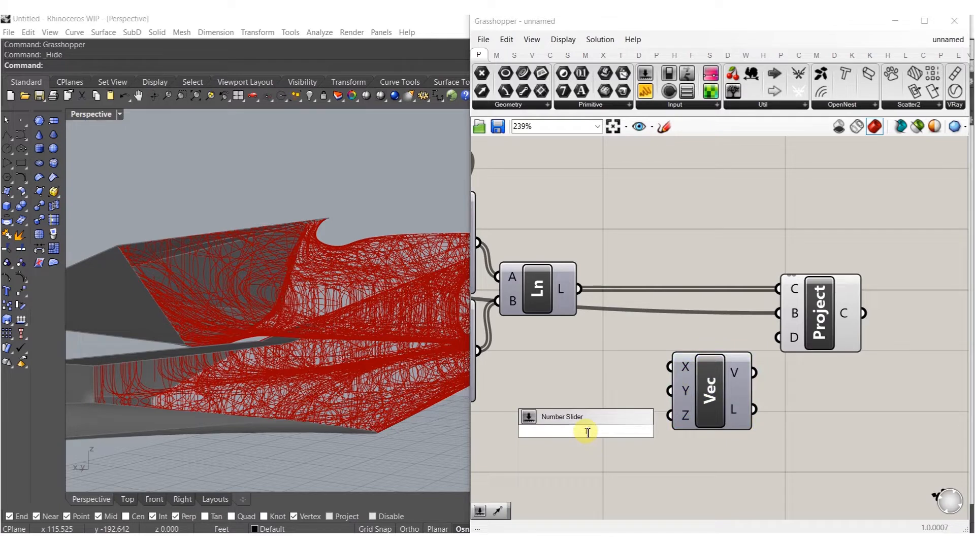
{"action": "type", "text": "1."}
{"action": "key", "text": "Return"}
{"action": "left_click_drag", "start_coordinate": [611, 431], "coordinate": [584, 381]}
{"action": "left_click", "coordinate": [600, 468]}
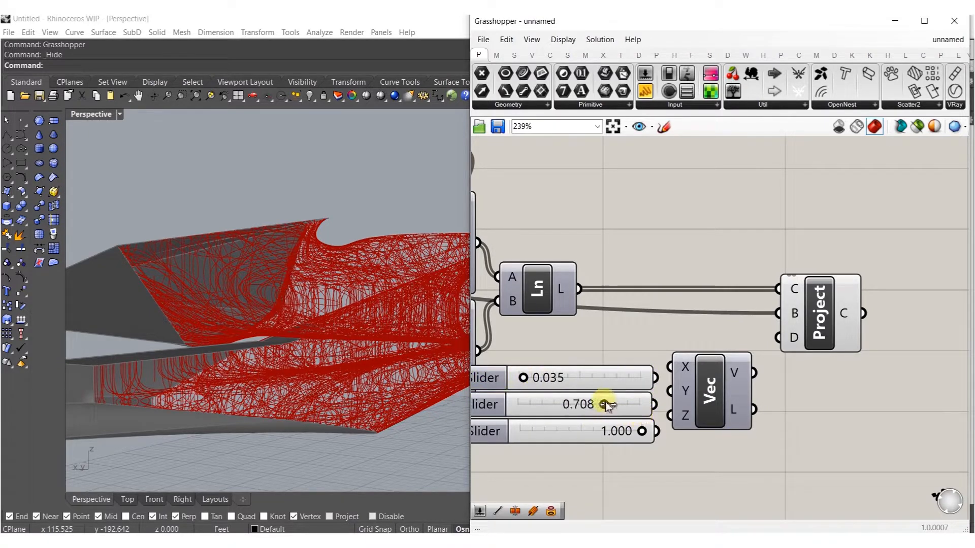
- Connect the three sliders to the vector's X, Y and Z inputs and the resulting vector to Project's Direction input
{"action": "left_click_drag", "start_coordinate": [666, 381], "coordinate": [659, 431]}
{"action": "left_click_drag", "start_coordinate": [722, 400], "coordinate": [770, 412]}
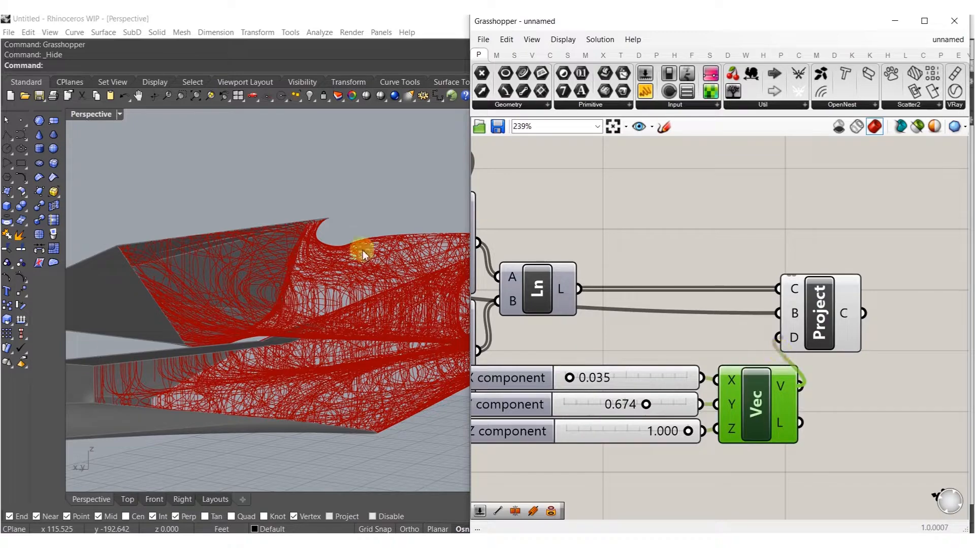
{"action": "right_click_drag", "start_coordinate": [275, 344], "coordinate": [289, 311]}
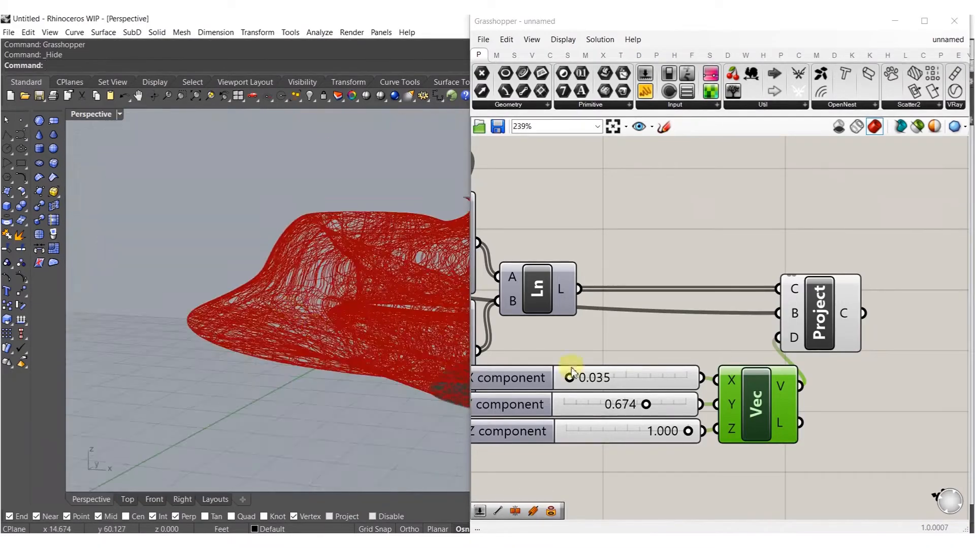
- Set the Y component slider to 1.000 and raise its maximum to 3
{"action": "scroll", "coordinate": [613, 377], "scroll_direction": "up", "scroll_amount": 3}
{"action": "right_click_drag", "start_coordinate": [670, 425], "coordinate": [622, 406]}
{"action": "left_click_drag", "start_coordinate": [627, 411], "coordinate": [808, 380]}
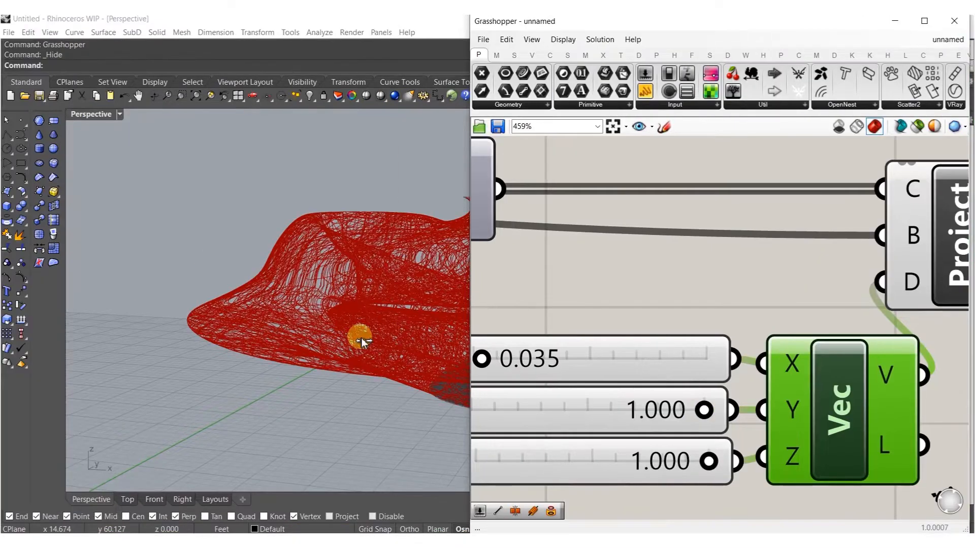
{"action": "right_click_drag", "start_coordinate": [663, 385], "coordinate": [970, 320]}
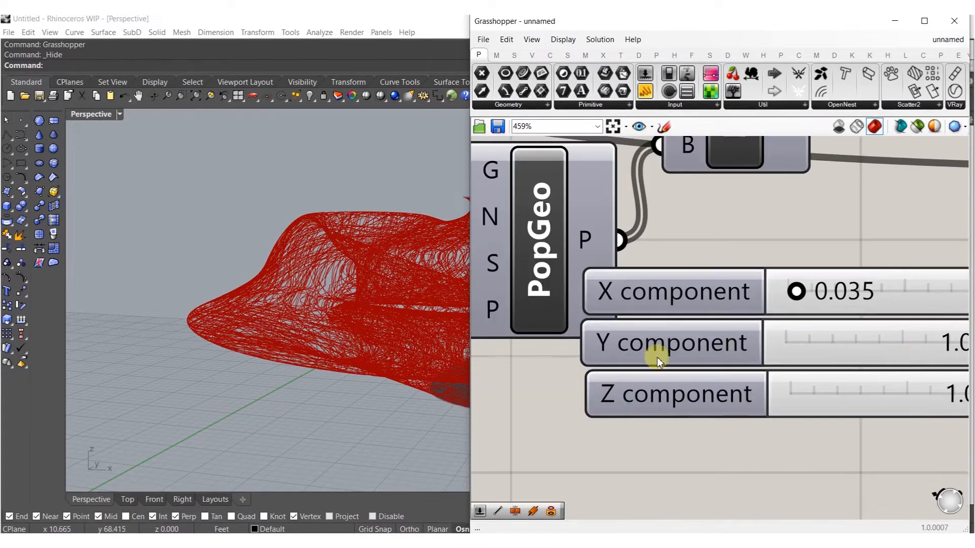
{"action": "double_click", "coordinate": [678, 348]}
{"action": "left_click_drag", "start_coordinate": [735, 384], "coordinate": [737, 357]}
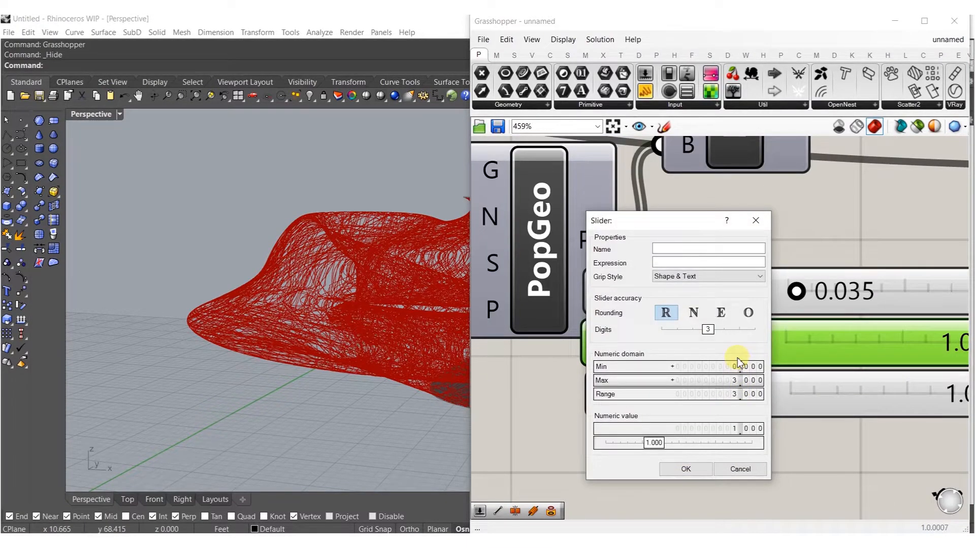
{"action": "left_click", "coordinate": [701, 464]}
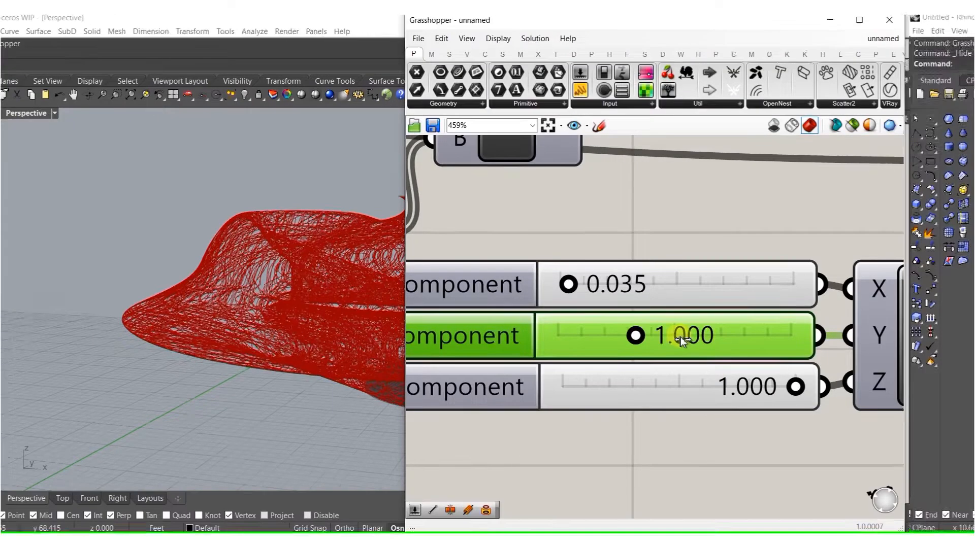
- Set the Y component slider to 1.654 and view the updated projection on the body from another side
{"action": "left_click_drag", "start_coordinate": [701, 337], "coordinate": [746, 337]}
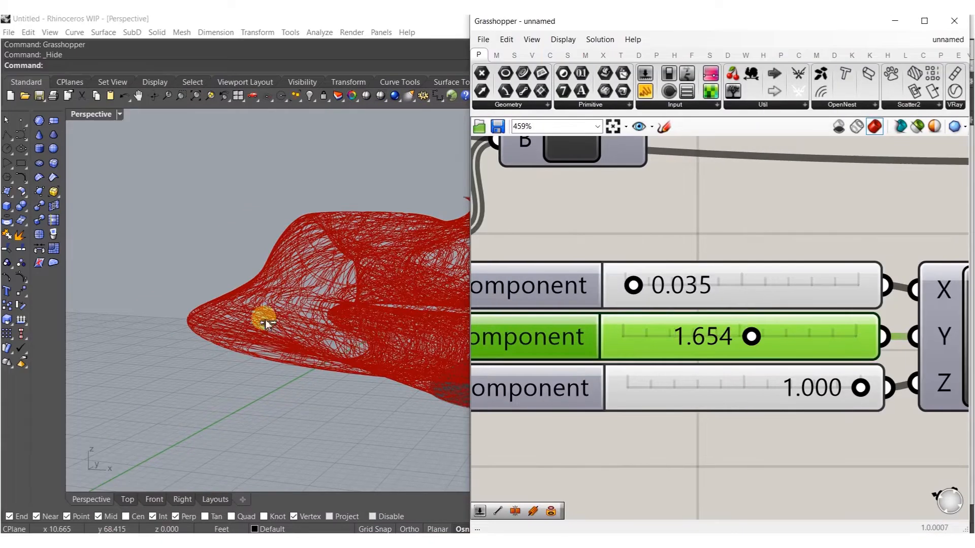
{"action": "right_click_drag", "start_coordinate": [266, 308], "coordinate": [355, 285]}
{"action": "scroll", "coordinate": [517, 258], "scroll_direction": "down", "scroll_amount": 5}
{"action": "scroll", "coordinate": [703, 257], "scroll_direction": "up", "scroll_amount": 4}
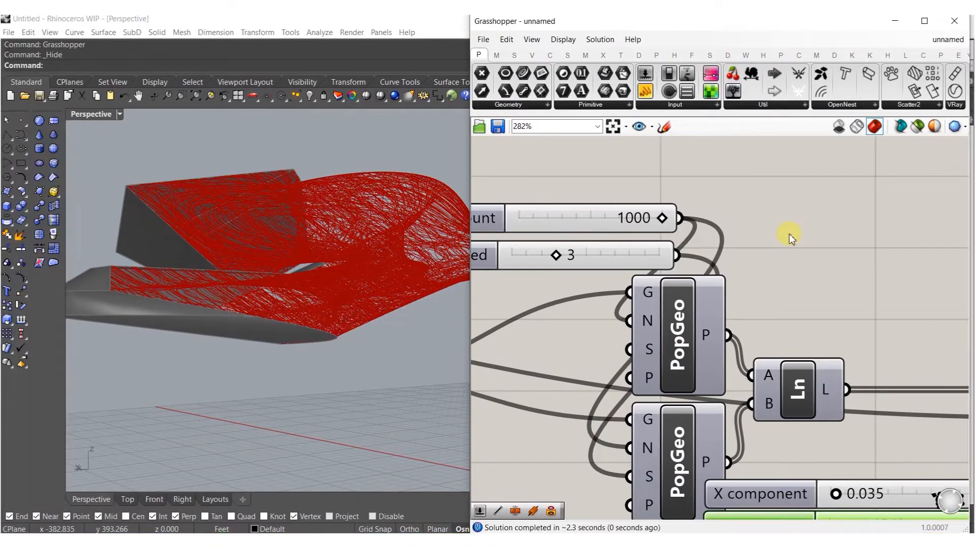
- Move the X, Y and Z component sliders together so they sit clear of the Populate Geometry component
{"action": "scroll", "coordinate": [796, 233], "scroll_direction": "down", "scroll_amount": 3}
{"action": "left_click_drag", "start_coordinate": [813, 382], "coordinate": [567, 235]}
{"action": "left_click_drag", "start_coordinate": [620, 303], "coordinate": [648, 303]}
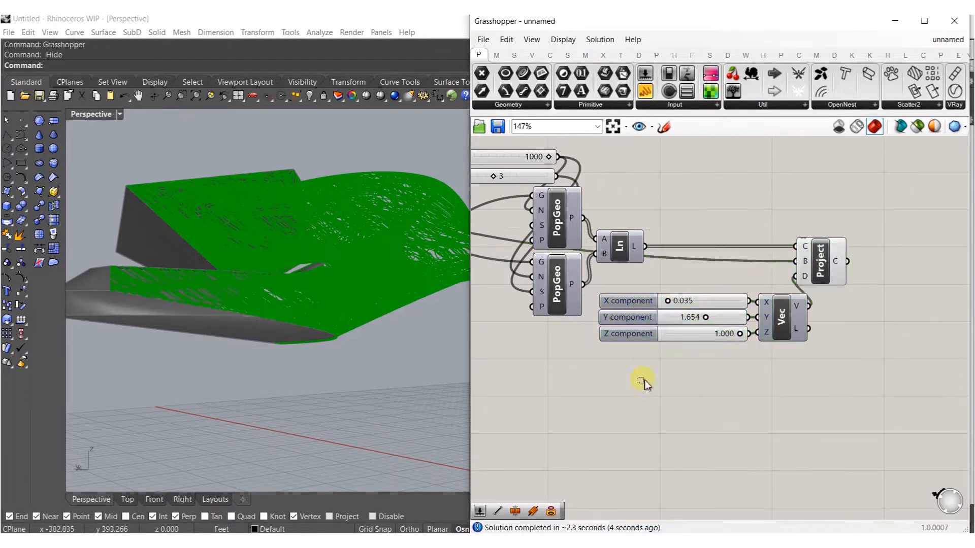
{"action": "left_click_drag", "start_coordinate": [642, 381], "coordinate": [624, 230]}
{"action": "left_click", "coordinate": [664, 222]}
{"action": "left_click", "coordinate": [782, 218]}
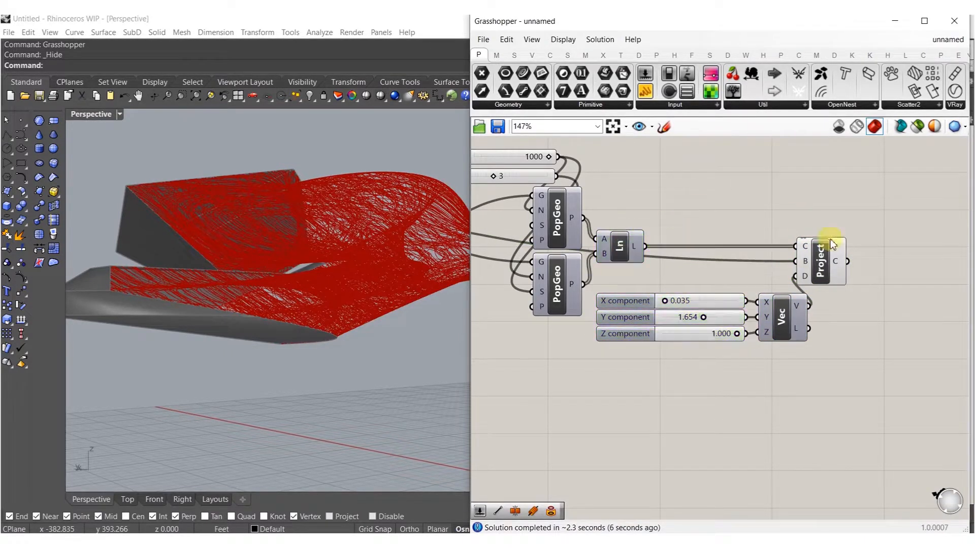
- Add a Mesh Pipe component and place it beyond the Project component
{"action": "right_click_drag", "start_coordinate": [897, 276], "coordinate": [772, 294]}
{"action": "double_click", "coordinate": [772, 295]}
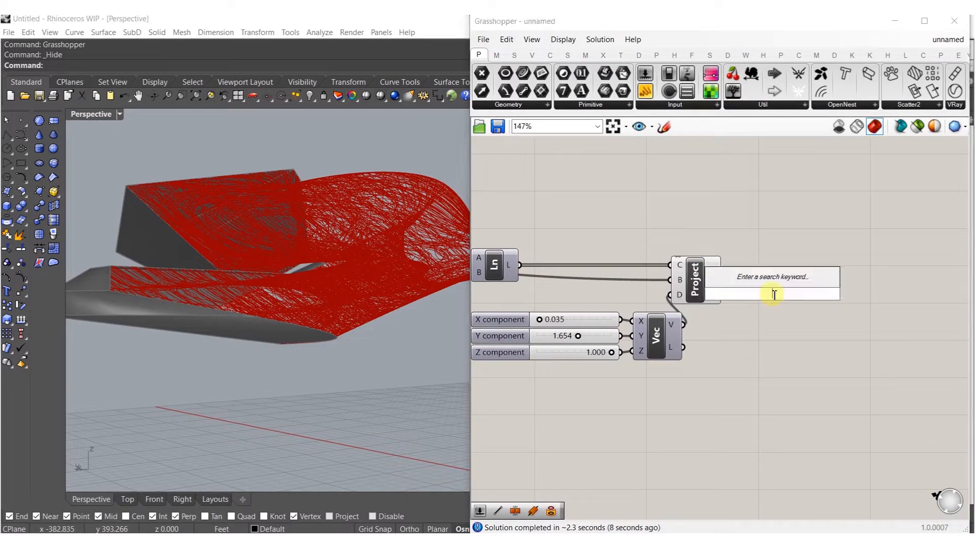
{"action": "type", "text": "PIP"}
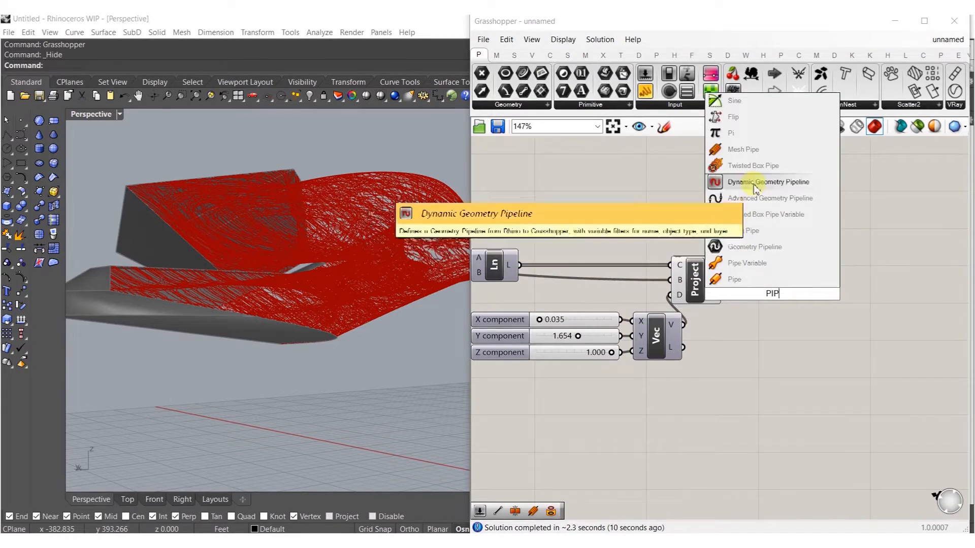
{"action": "left_click", "coordinate": [744, 149]}
{"action": "left_click_drag", "start_coordinate": [779, 302], "coordinate": [863, 318]}
- Add a number slider set to 3 and connect it to Mesh Pipe's Segments input
{"action": "double_click", "coordinate": [748, 378]}
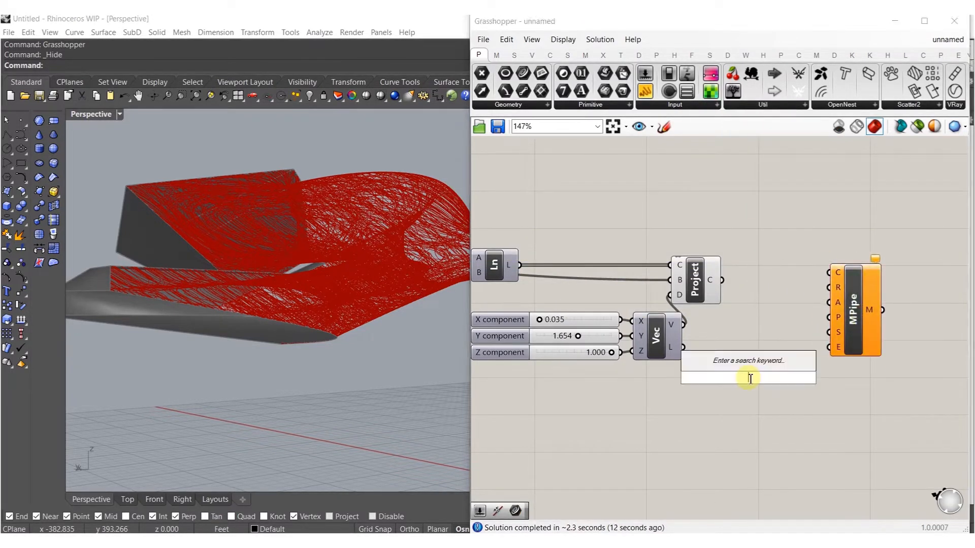
{"action": "type", "text": "3"}
{"action": "key", "text": "Return"}
{"action": "left_click_drag", "start_coordinate": [835, 331], "coordinate": [809, 378]}
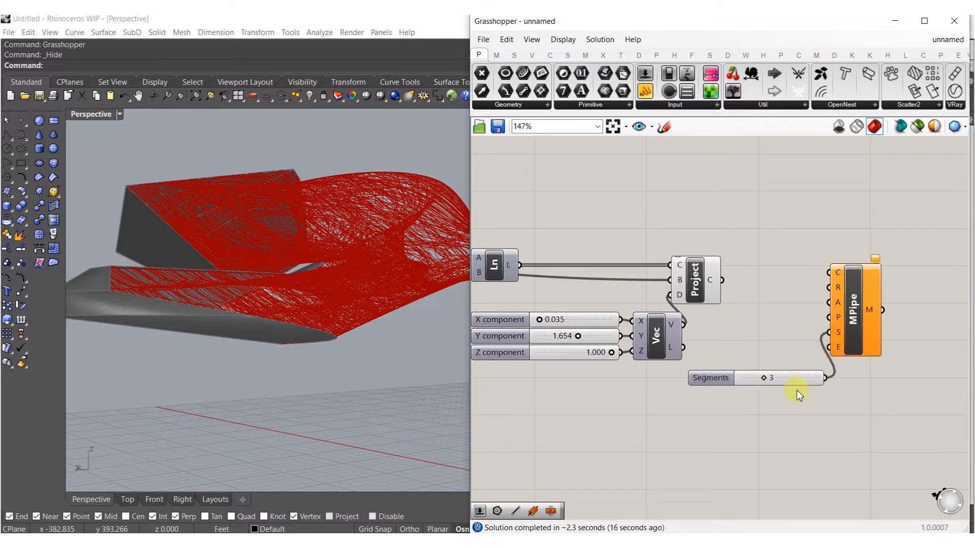
- Connect a 0.125 slider to Mesh Pipe's Radius input and the projected curves to its Curve input, placing the slider above Segments
{"action": "double_click", "coordinate": [750, 448]}
{"action": "type", "text": ".125"}
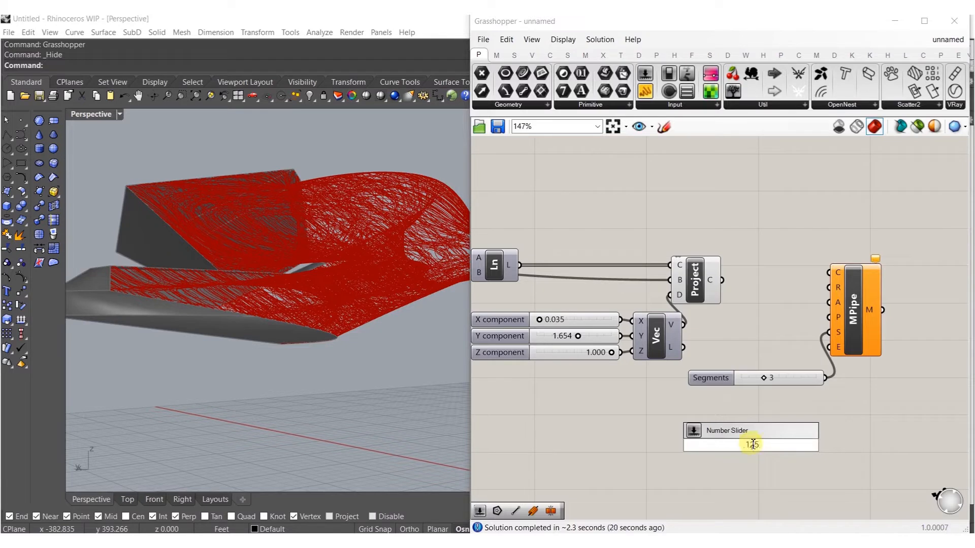
{"action": "key", "text": "Return"}
{"action": "left_click_drag", "start_coordinate": [811, 445], "coordinate": [828, 287]}
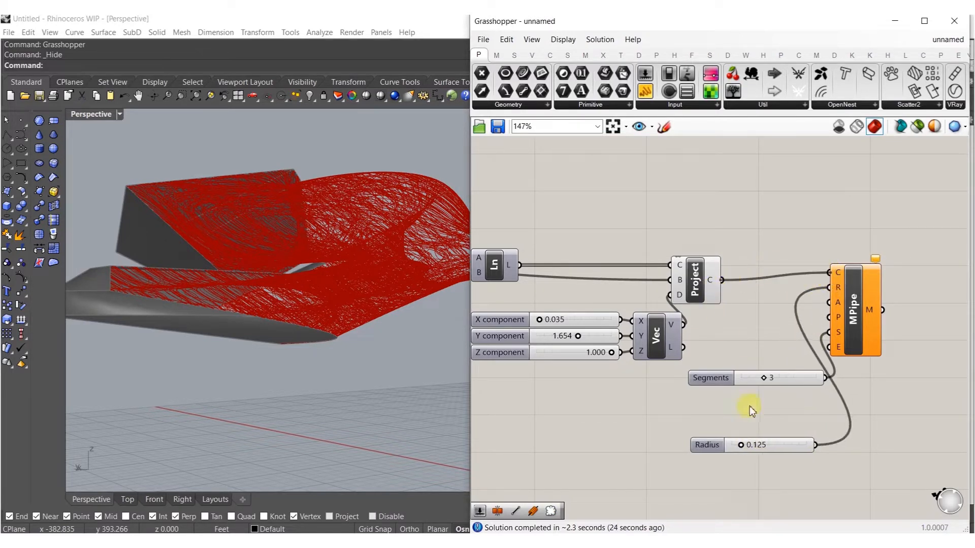
{"action": "left_click_drag", "start_coordinate": [705, 445], "coordinate": [702, 358]}
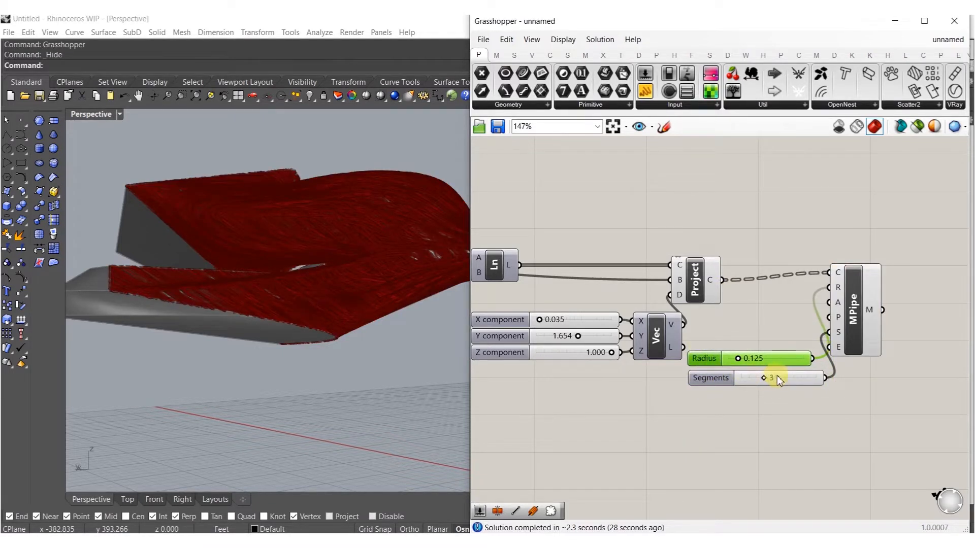
- Inspect the piped lines on the body, and turn off the preview of the Project and Vector XYZ components
{"action": "right_click_drag", "start_coordinate": [355, 255], "coordinate": [400, 258]}
{"action": "right_click_drag", "start_coordinate": [281, 275], "coordinate": [315, 175]}
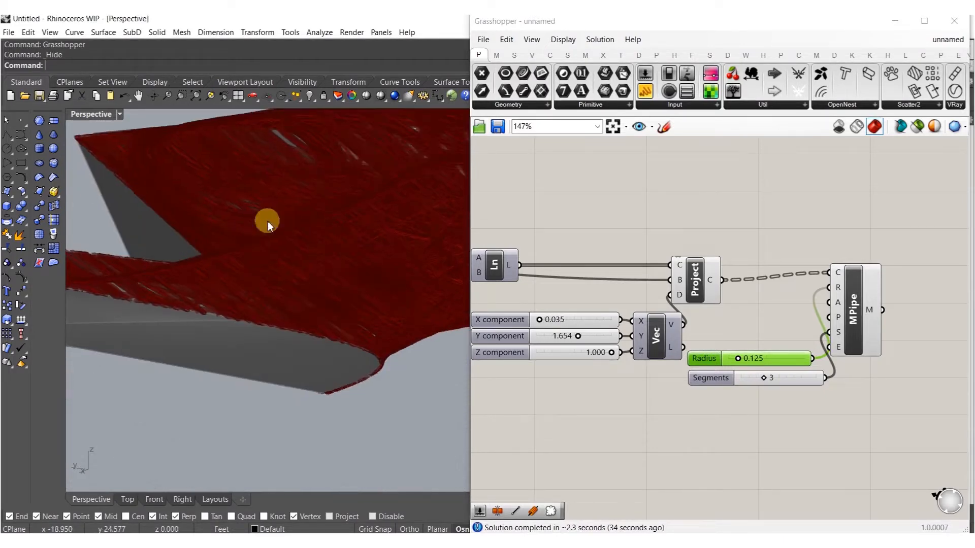
{"action": "right_click_drag", "start_coordinate": [294, 264], "coordinate": [371, 294]}
{"action": "left_click_drag", "start_coordinate": [744, 413], "coordinate": [724, 340]}
{"action": "left_click_drag", "start_coordinate": [745, 432], "coordinate": [616, 246]}
{"action": "middle_click", "coordinate": [682, 274]}
{"action": "left_click", "coordinate": [720, 237]}
{"action": "right_click_drag", "start_coordinate": [401, 268], "coordinate": [384, 358]}
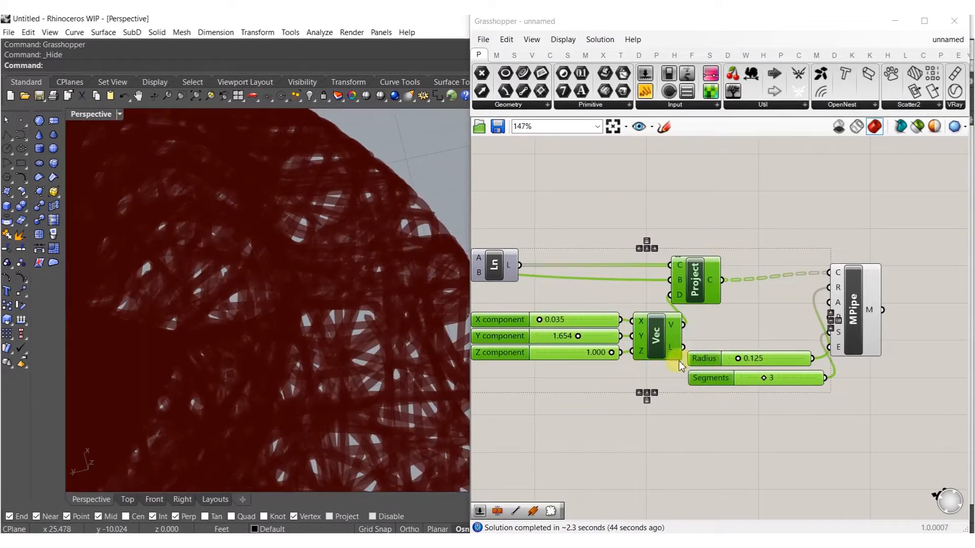
- Set the Radius slider to 0.067 and switch the Perspective viewport to Rendered display
{"action": "scroll", "coordinate": [683, 373], "scroll_direction": "up", "scroll_amount": 10}
{"action": "left_click_drag", "start_coordinate": [644, 374], "coordinate": [635, 375]}
{"action": "mouse_move", "coordinate": [313, 316]}
{"action": "right_mouse_down"}
{"action": "mouse_move", "coordinate": [337, 413]}
{"action": "mouse_move", "coordinate": [376, 288]}
{"action": "mouse_move", "coordinate": [313, 332]}
{"action": "right_mouse_up"}
{"action": "left_click", "coordinate": [283, 337]}
{"action": "scroll", "coordinate": [662, 294], "scroll_direction": "down", "scroll_amount": 5}
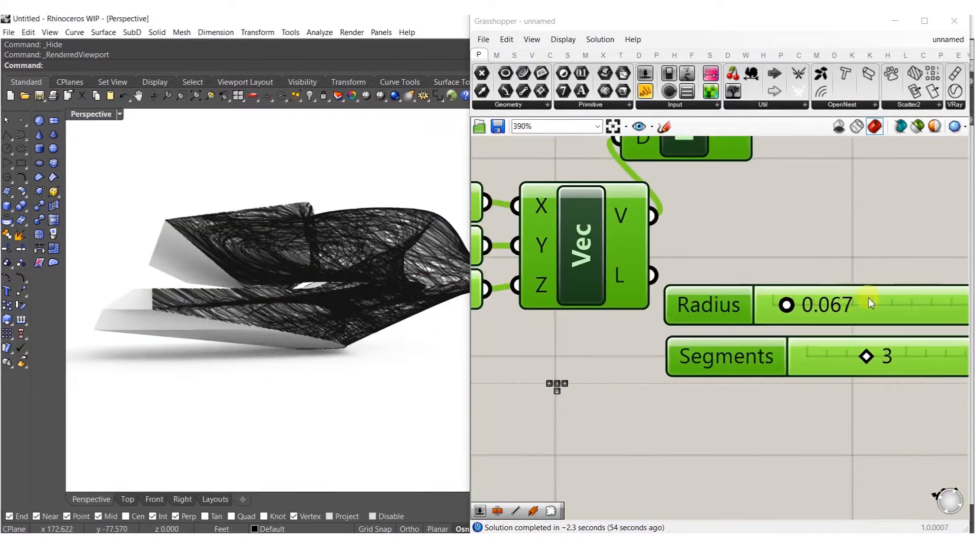
- Bake the Mesh Pipe result into the Rhino model and close the Grasshopper window
{"action": "scroll", "coordinate": [697, 315], "scroll_direction": "up", "scroll_amount": 5}
{"action": "middle_click", "coordinate": [755, 297]}
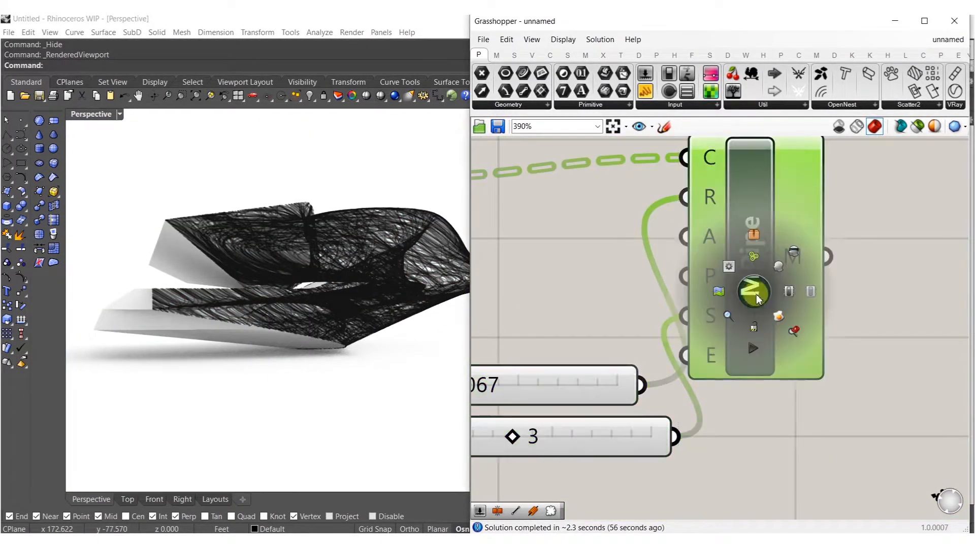
{"action": "left_click", "coordinate": [776, 315]}
{"action": "left_click", "coordinate": [622, 255]}
{"action": "left_click", "coordinate": [955, 21]}
- Examine the baked pipe mesh on the curved body up close and from several sides
{"action": "right_click_drag", "start_coordinate": [496, 218], "coordinate": [460, 323]}
{"action": "scroll", "coordinate": [460, 323], "scroll_direction": "up", "scroll_amount": 5}
{"action": "scroll", "coordinate": [486, 329], "scroll_direction": "down", "scroll_amount": 4}
{"action": "right_click_drag", "start_coordinate": [540, 340], "coordinate": [550, 254]}
{"action": "scroll", "coordinate": [288, 333], "scroll_direction": "up", "scroll_amount": 4}
{"action": "scroll", "coordinate": [373, 352], "scroll_direction": "down", "scroll_amount": 5}
{"action": "scroll", "coordinate": [669, 289], "scroll_direction": "up", "scroll_amount": 4}
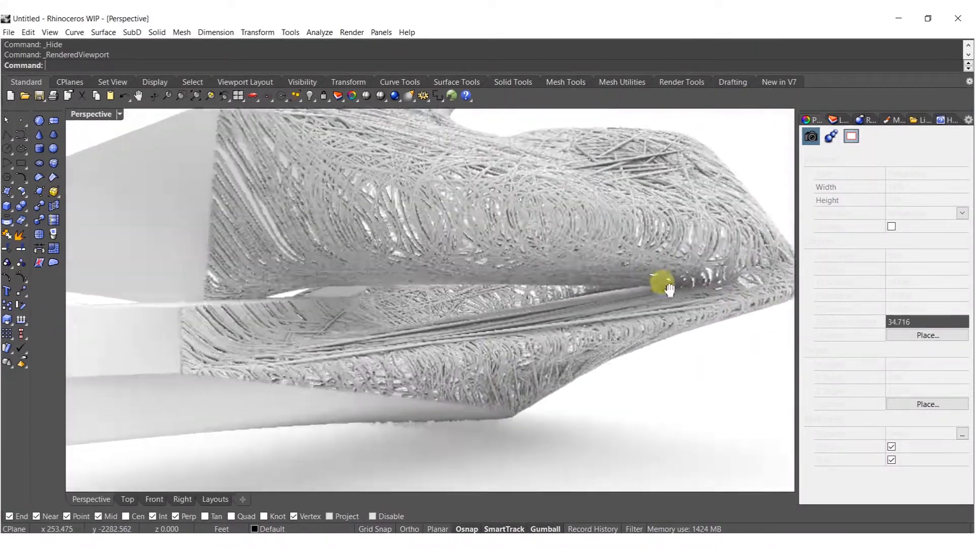
{"action": "scroll", "coordinate": [635, 297], "scroll_direction": "down", "scroll_amount": 4}
{"action": "right_click_drag", "start_coordinate": [571, 329], "coordinate": [559, 405]}
{"action": "scroll", "coordinate": [543, 412], "scroll_direction": "up", "scroll_amount": 4}
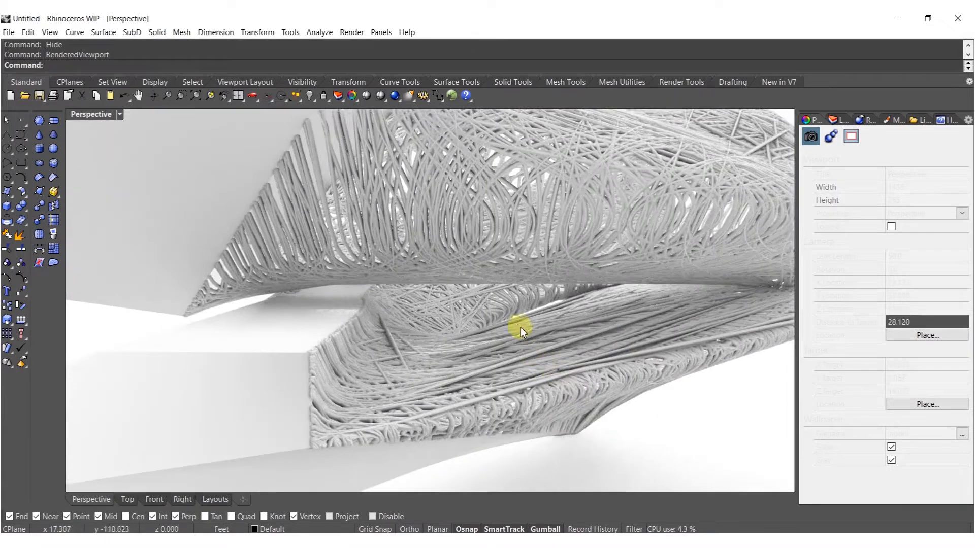
{"action": "right_click_drag", "start_coordinate": [597, 331], "coordinate": [526, 255]}
{"action": "scroll", "coordinate": [518, 288], "scroll_direction": "down", "scroll_amount": 6}
- Undo the Grasshopper bake and reopen the Grasshopper window
{"action": "key", "text": "ctrl+z"}
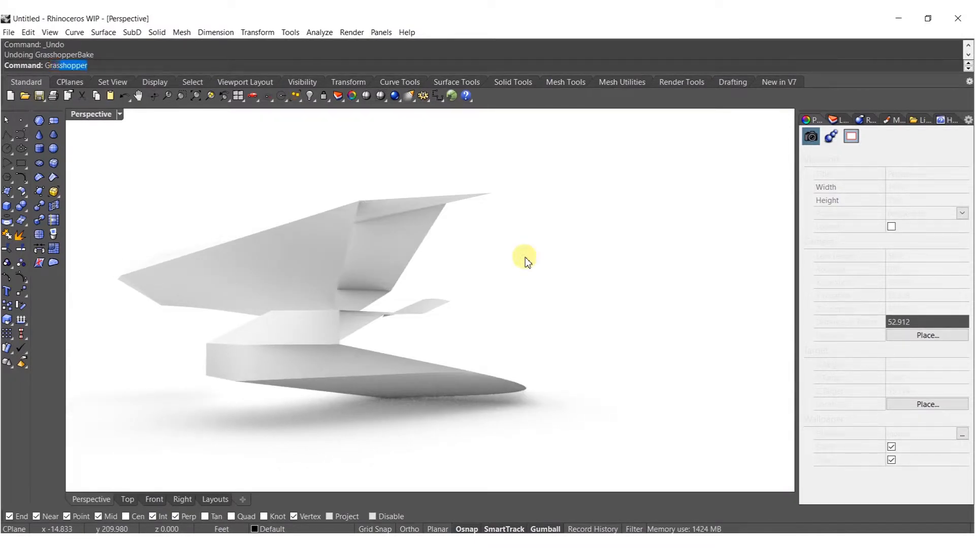
{"action": "key", "text": "Return"}
- Set the X component slider to 0.5 and view the redirected projection on the body
{"action": "scroll", "coordinate": [644, 406], "scroll_direction": "down", "scroll_amount": 5}
{"action": "scroll", "coordinate": [670, 323], "scroll_direction": "up", "scroll_amount": 5}
{"action": "scroll", "coordinate": [677, 316], "scroll_direction": "up", "scroll_amount": 2}
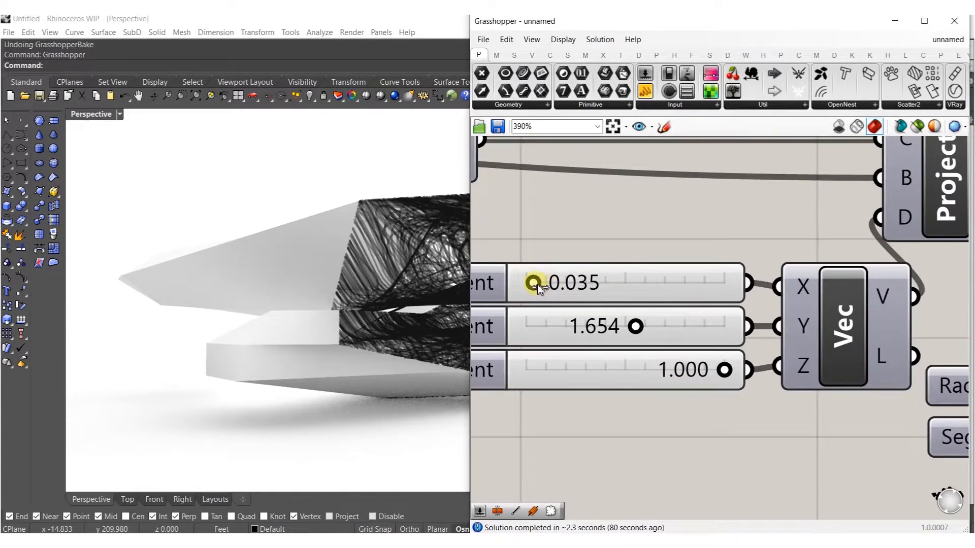
{"action": "double_click", "coordinate": [573, 282]}
{"action": "type", "text": ".5"}
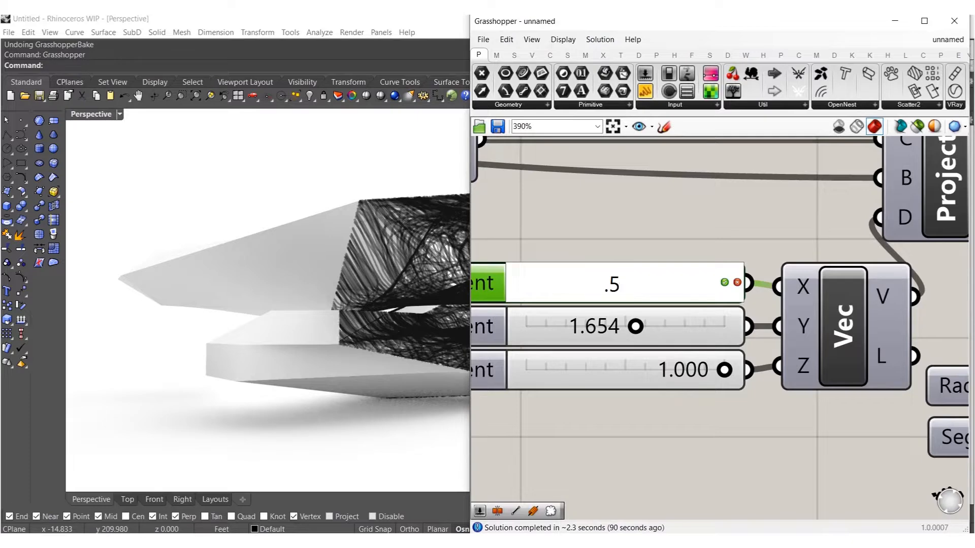
{"action": "key", "text": "Return"}
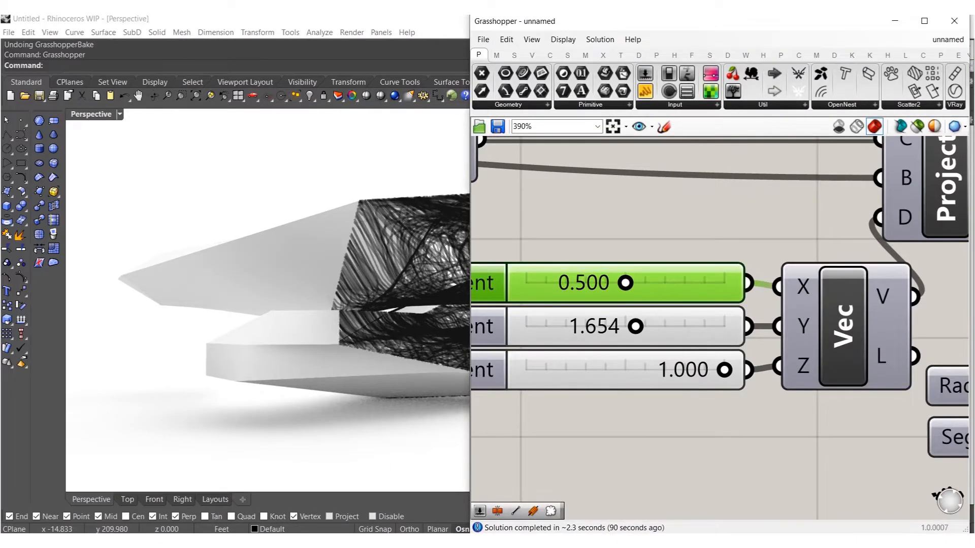
{"action": "right_click_drag", "start_coordinate": [402, 254], "coordinate": [367, 329]}
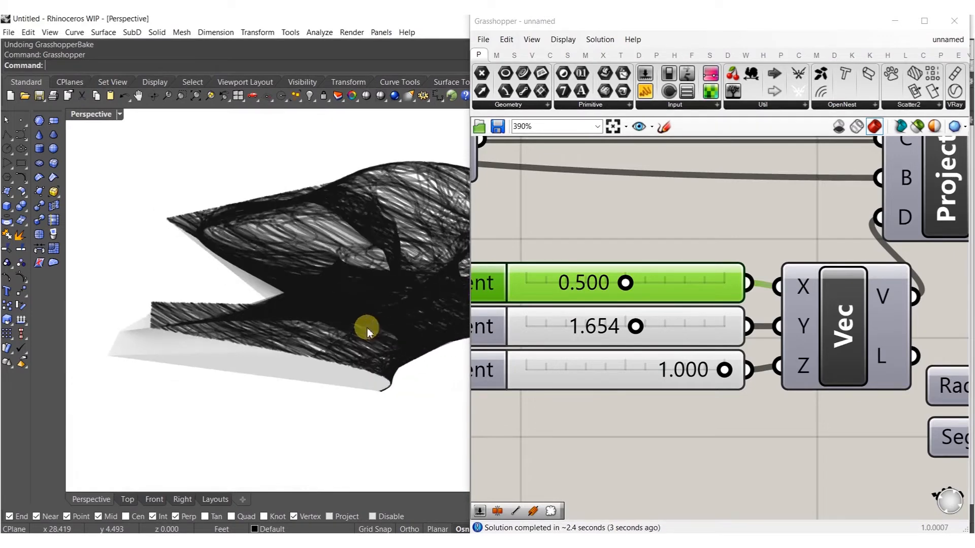
- Set the Mesh Pipe Radius slider to 0.050
{"action": "scroll", "coordinate": [686, 365], "scroll_direction": "down", "scroll_amount": 3}
{"action": "scroll", "coordinate": [829, 359], "scroll_direction": "up", "scroll_amount": 3}
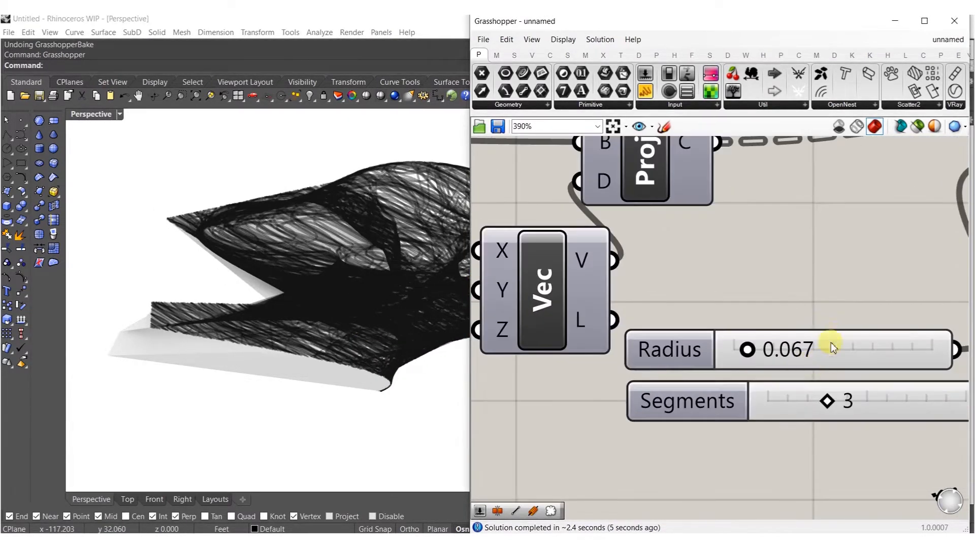
{"action": "double_click", "coordinate": [834, 351]}
{"action": "type", "text": ".0"}
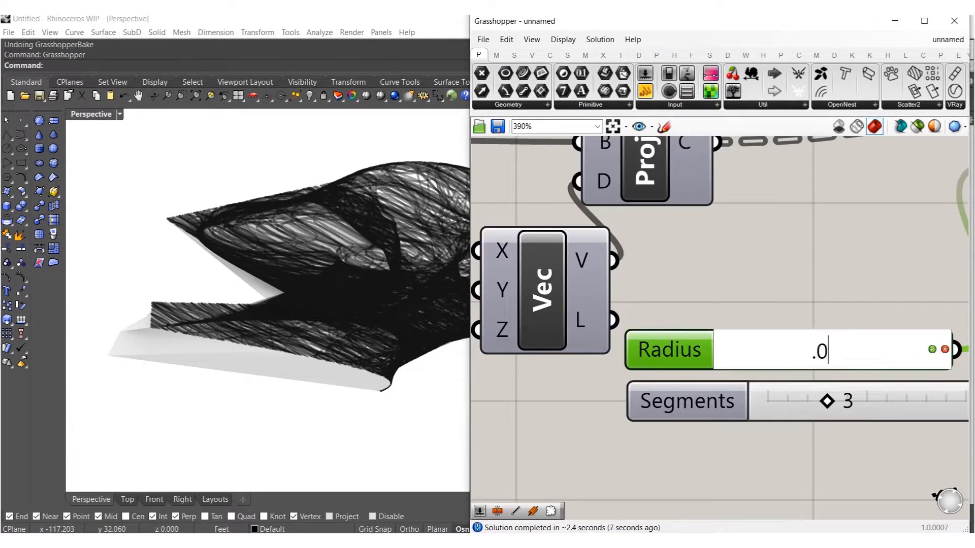
{"action": "key", "text": "Return"}
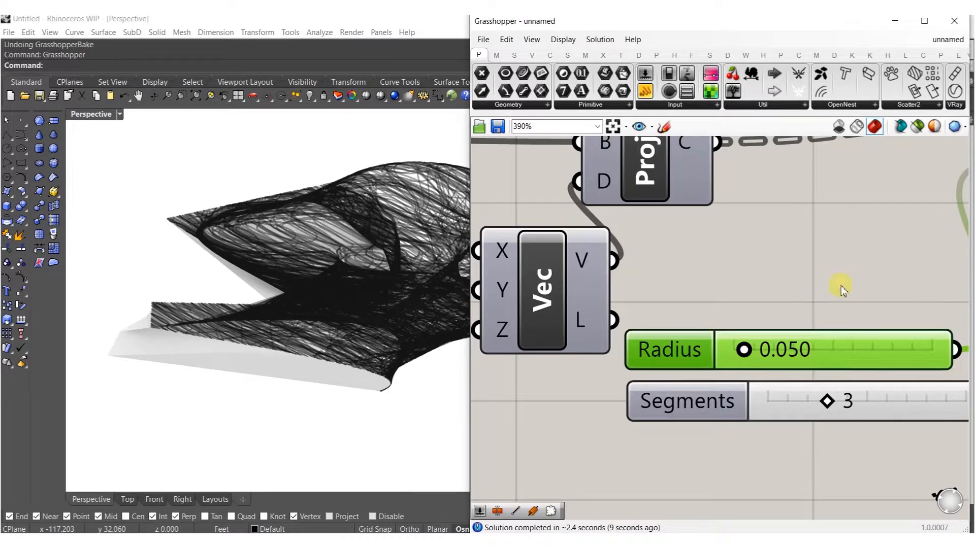
- Add a Mesh Join component beside the Mesh Pipe component
{"action": "scroll", "coordinate": [840, 285], "scroll_direction": "down", "scroll_amount": 3}
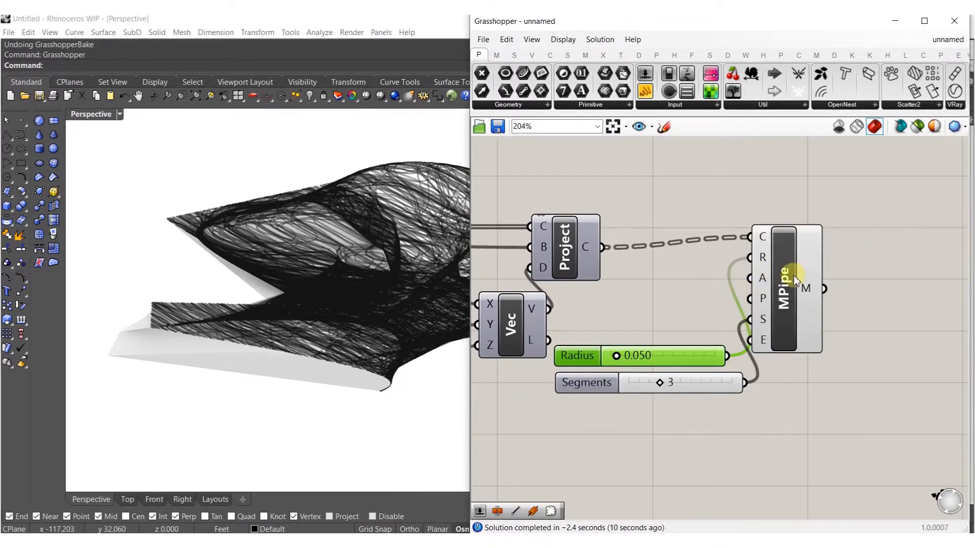
{"action": "double_click", "coordinate": [870, 315]}
{"action": "type", "text": "JP"}
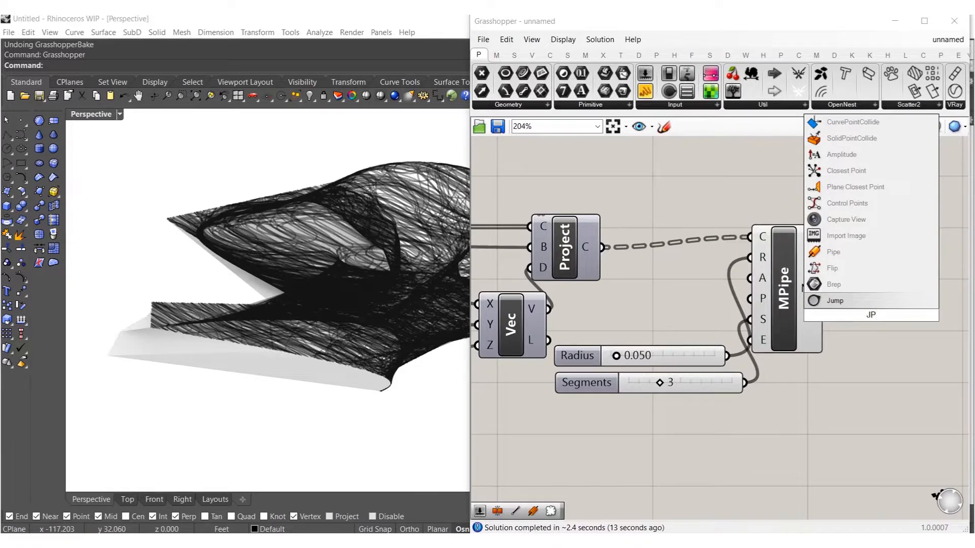
{"action": "key", "text": "BackSpace"}
{"action": "type", "text": "OIN"}
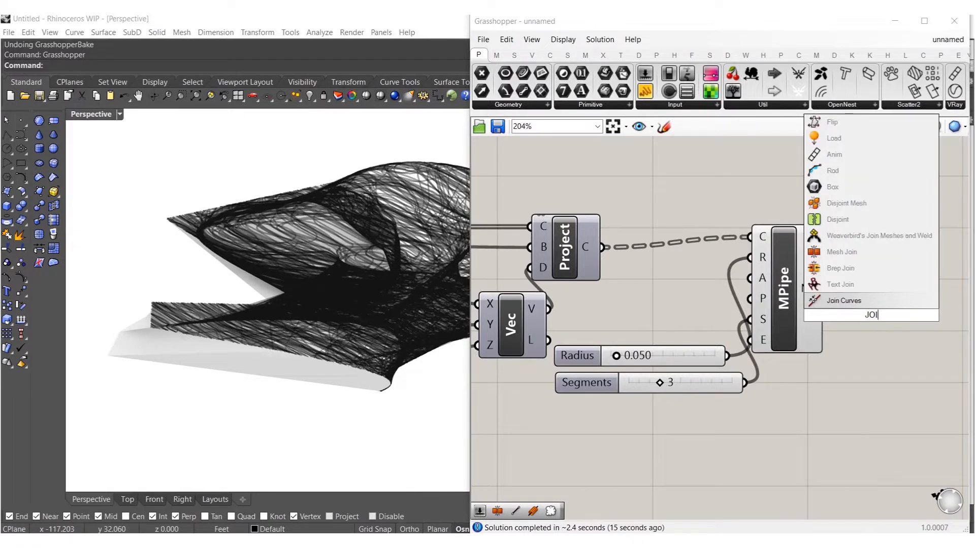
{"action": "left_click", "coordinate": [860, 252]}
- Connect Mesh Pipe's mesh output to Mesh Join and flatten Mesh Join's mesh input
{"action": "left_click_drag", "start_coordinate": [823, 289], "coordinate": [845, 313]}
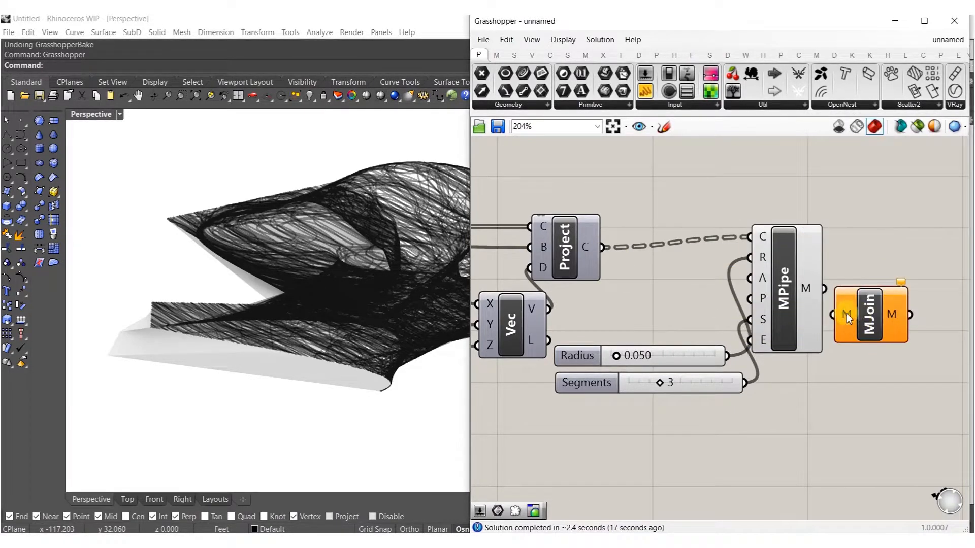
{"action": "right_click", "coordinate": [850, 307]}
{"action": "left_click", "coordinate": [888, 399]}
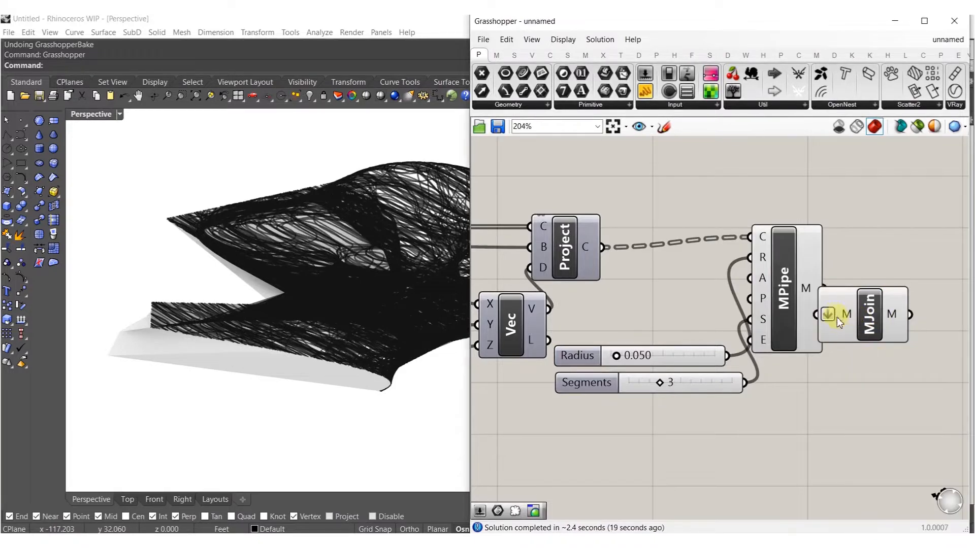
- Turn off the Mesh Pipe component's preview and move Mesh Join slightly further away from it
{"action": "left_click", "coordinate": [779, 293]}
{"action": "middle_click", "coordinate": [780, 294]}
{"action": "left_click", "coordinate": [816, 257]}
{"action": "left_click", "coordinate": [858, 240]}
{"action": "left_click_drag", "start_coordinate": [854, 319], "coordinate": [877, 295]}
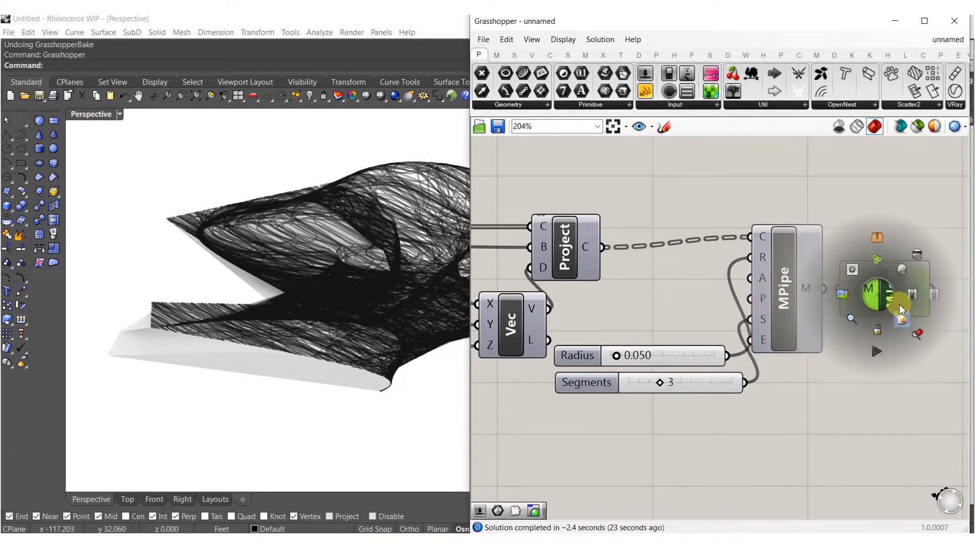
- Bake the Mesh Join output and examine the baked pipe mesh in the Perspective viewport from several angles
{"action": "left_click", "coordinate": [901, 317]}
{"action": "left_click", "coordinate": [901, 150]}
{"action": "left_click", "coordinate": [956, 21]}
{"action": "right_click_drag", "start_coordinate": [506, 259], "coordinate": [628, 301]}
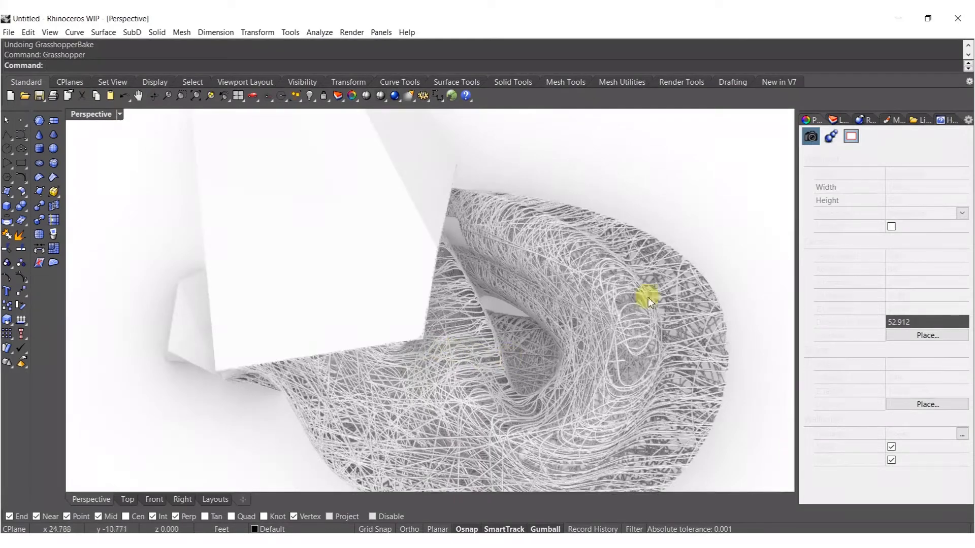
{"action": "right_click_drag", "start_coordinate": [685, 333], "coordinate": [290, 233]}
{"action": "right_click_drag", "start_coordinate": [419, 234], "coordinate": [441, 302]}
{"action": "right_click_drag", "start_coordinate": [290, 295], "coordinate": [468, 382]}
{"action": "scroll", "coordinate": [429, 368], "scroll_direction": "down", "scroll_amount": 2}
{"action": "scroll", "coordinate": [288, 350], "scroll_direction": "up", "scroll_amount": 4}
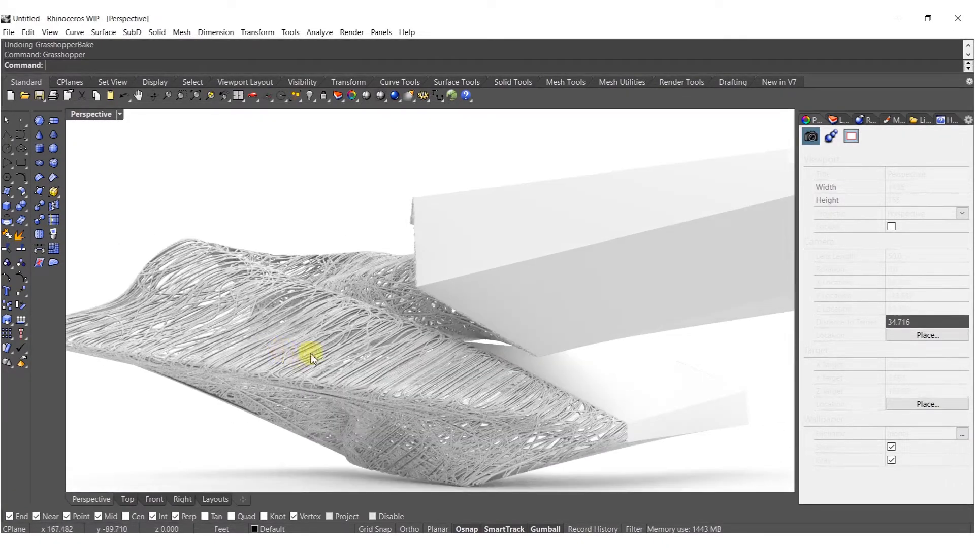
{"action": "right_click_drag", "start_coordinate": [376, 315], "coordinate": [406, 374]}
- Undo the bake and reopen the Grasshopper definition at the Vector component's sliders
{"action": "key", "text": "ctrl+z"}
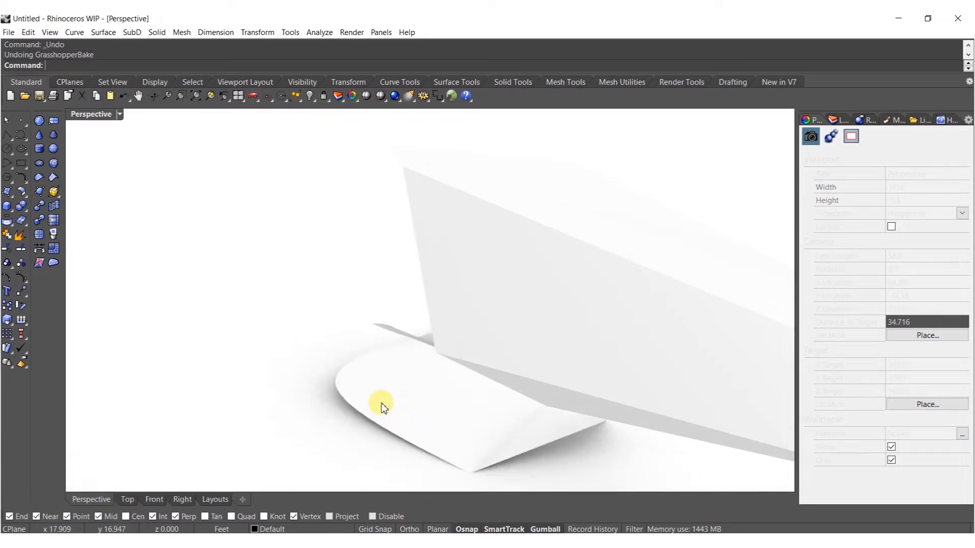
{"action": "key", "text": "Return"}
{"action": "right_click_drag", "start_coordinate": [549, 387], "coordinate": [843, 376]}
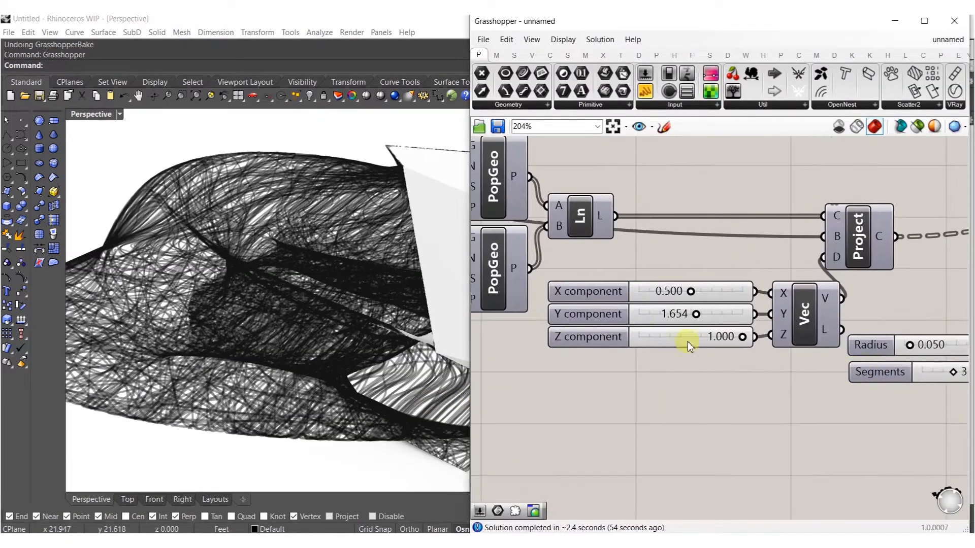
- Swap the two upper Vector sliders so the 1.654 slider feeds X and the 0.500 slider feeds Y
{"action": "left_click_drag", "start_coordinate": [708, 290], "coordinate": [704, 381]}
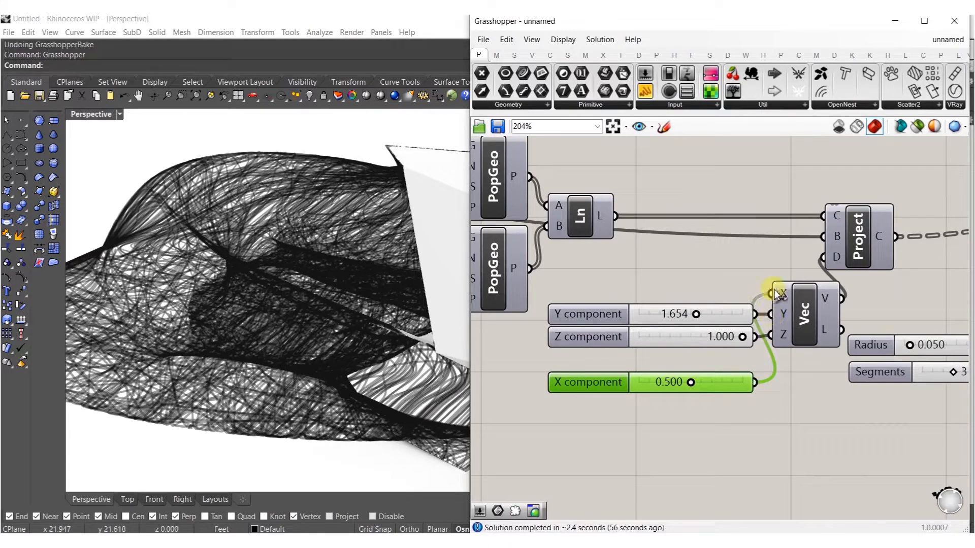
{"action": "key", "text": "ctrl+z"}
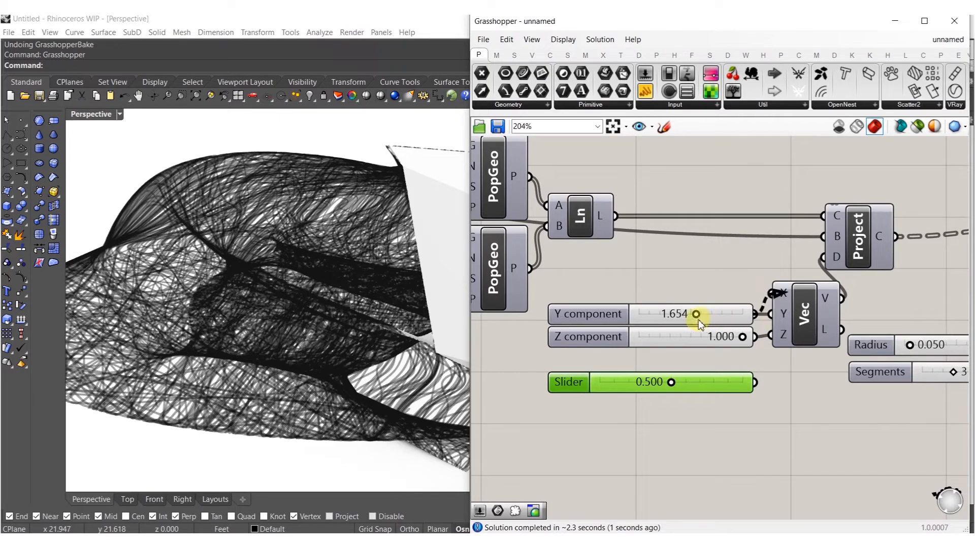
{"action": "key", "text": "ctrl+z"}
{"action": "left_click_drag", "start_coordinate": [714, 315], "coordinate": [713, 295]}
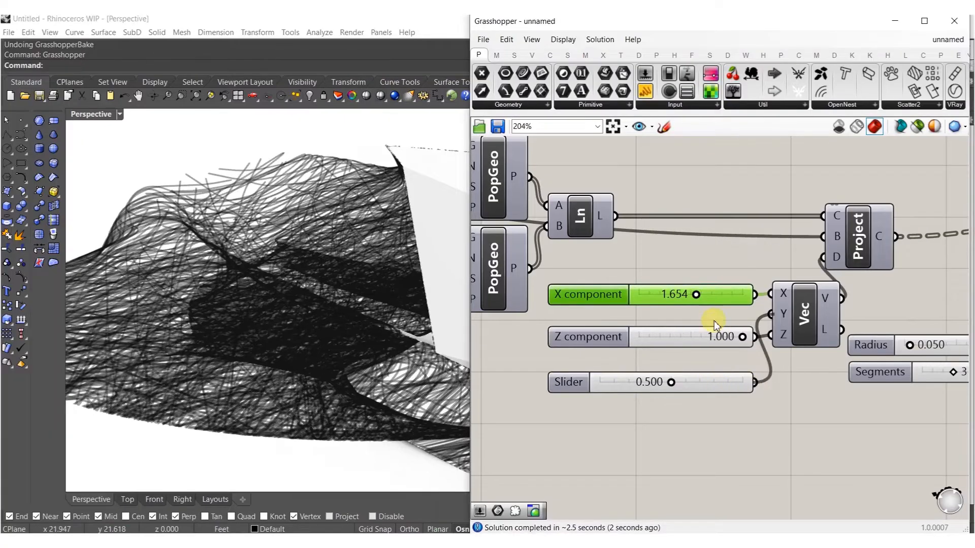
{"action": "left_click_drag", "start_coordinate": [714, 317], "coordinate": [714, 318]}
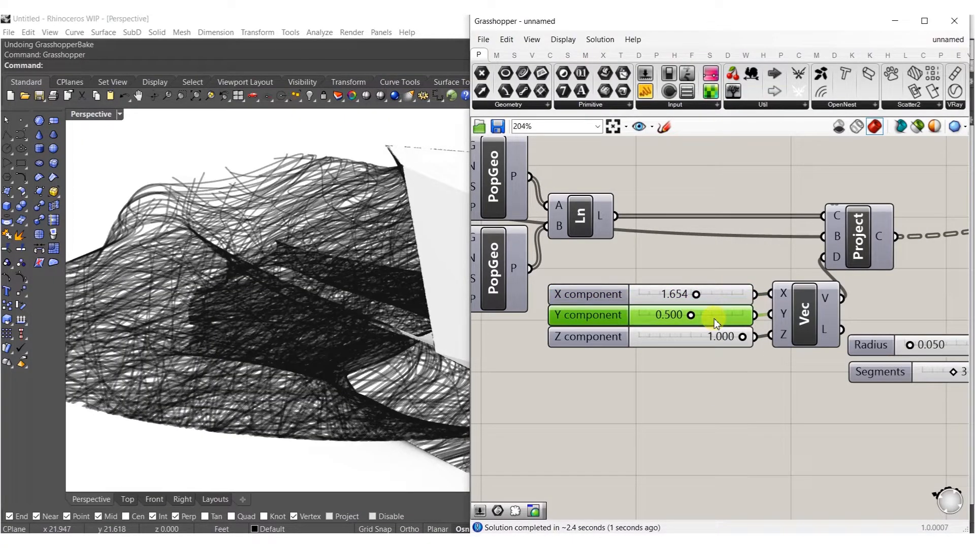
{"action": "left_click", "coordinate": [700, 360]}
- Move the X and Y component sliders slightly up to even out the spacing beside the Vector component
{"action": "scroll", "coordinate": [671, 357], "scroll_direction": "down", "scroll_amount": 2}
{"action": "right_click_drag", "start_coordinate": [818, 394], "coordinate": [605, 383]}
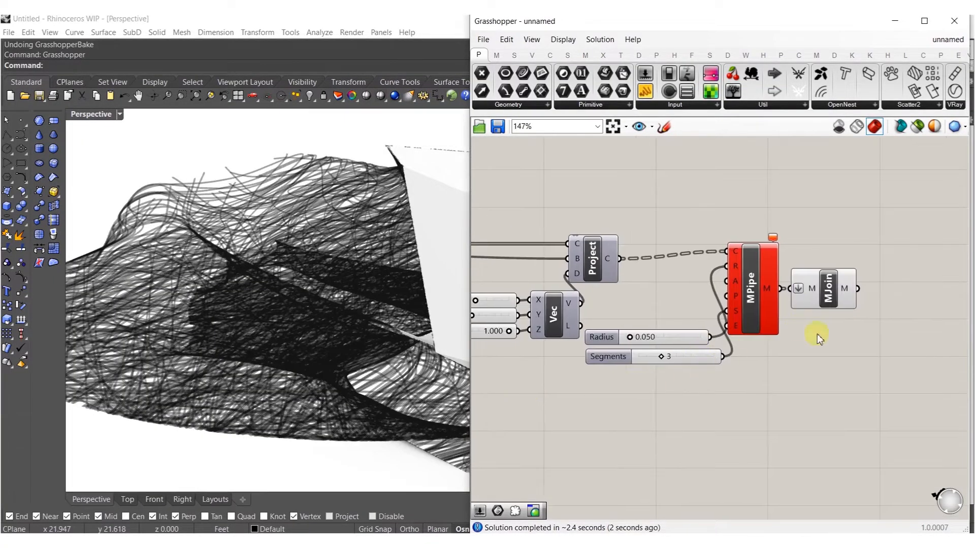
{"action": "scroll", "coordinate": [496, 290], "scroll_direction": "up", "scroll_amount": 4}
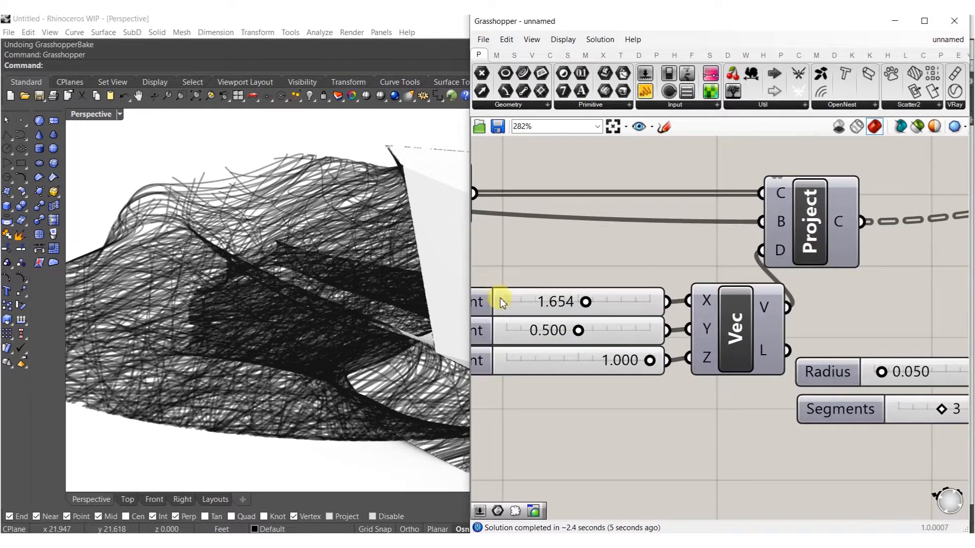
{"action": "left_click", "coordinate": [500, 297]}
{"action": "left_click", "coordinate": [510, 327]}
{"action": "left_click", "coordinate": [505, 301], "text": "shift"}
{"action": "left_click_drag", "start_coordinate": [506, 300], "coordinate": [506, 296]}
{"action": "left_click", "coordinate": [523, 265]}
- Bake Mesh Join with the swapped projection direction and examine the resulting pipe mesh from the front and rear
{"action": "right_click_drag", "start_coordinate": [305, 240], "coordinate": [325, 259]}
{"action": "scroll", "coordinate": [688, 361], "scroll_direction": "down", "scroll_amount": 5}
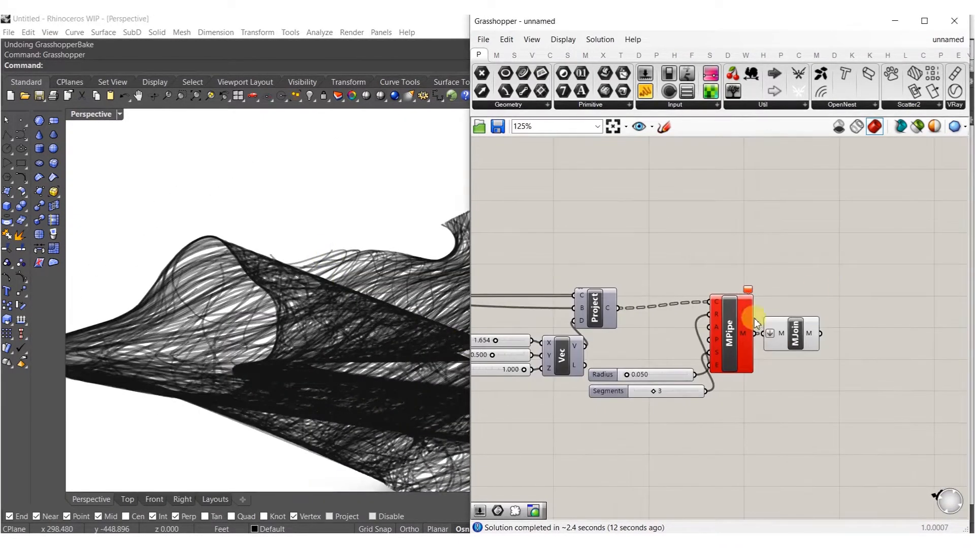
{"action": "middle_click", "coordinate": [784, 347]}
{"action": "left_click", "coordinate": [807, 375]}
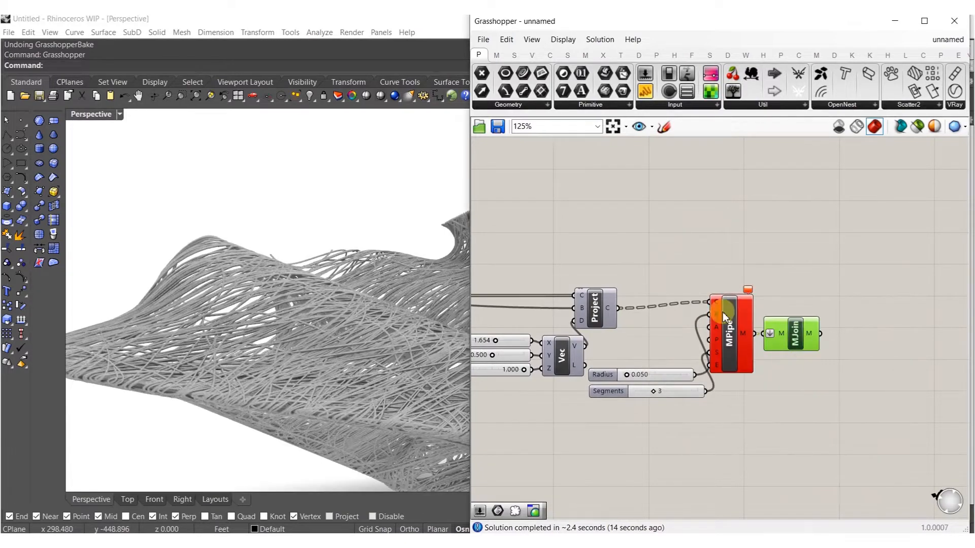
{"action": "left_click", "coordinate": [778, 203]}
{"action": "left_click", "coordinate": [950, 22]}
{"action": "right_click_drag", "start_coordinate": [422, 250], "coordinate": [470, 360]}
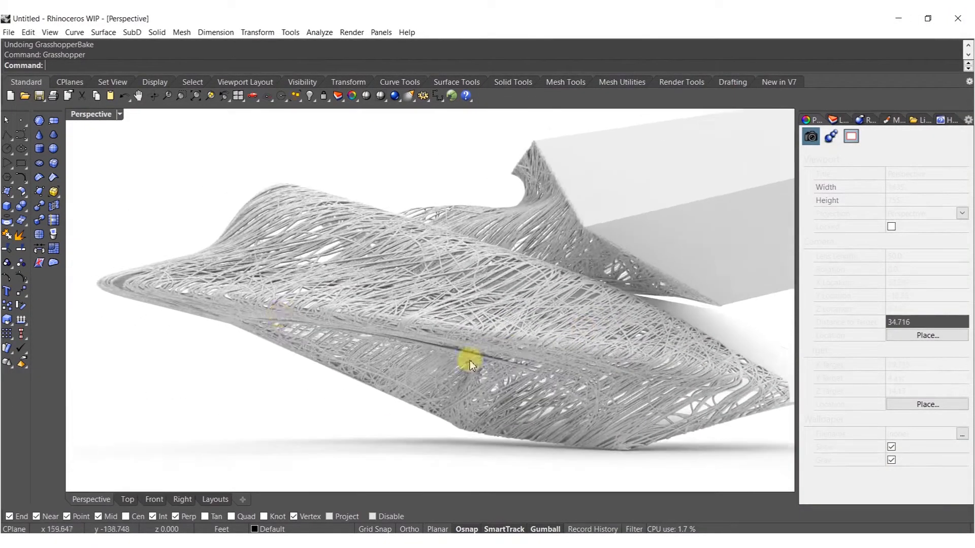
{"action": "right_click_drag", "start_coordinate": [344, 295], "coordinate": [525, 203]}
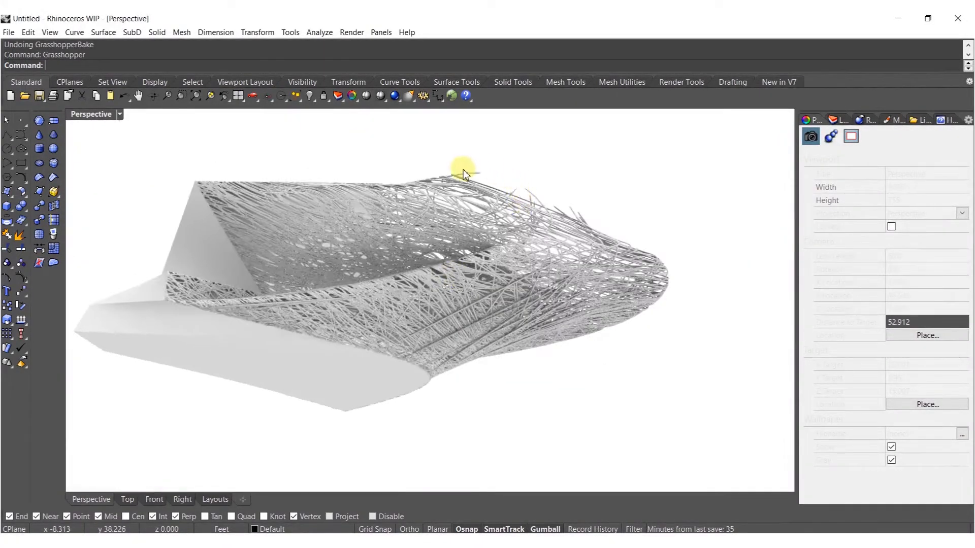
{"action": "right_click_drag", "start_coordinate": [573, 212], "coordinate": [367, 277]}
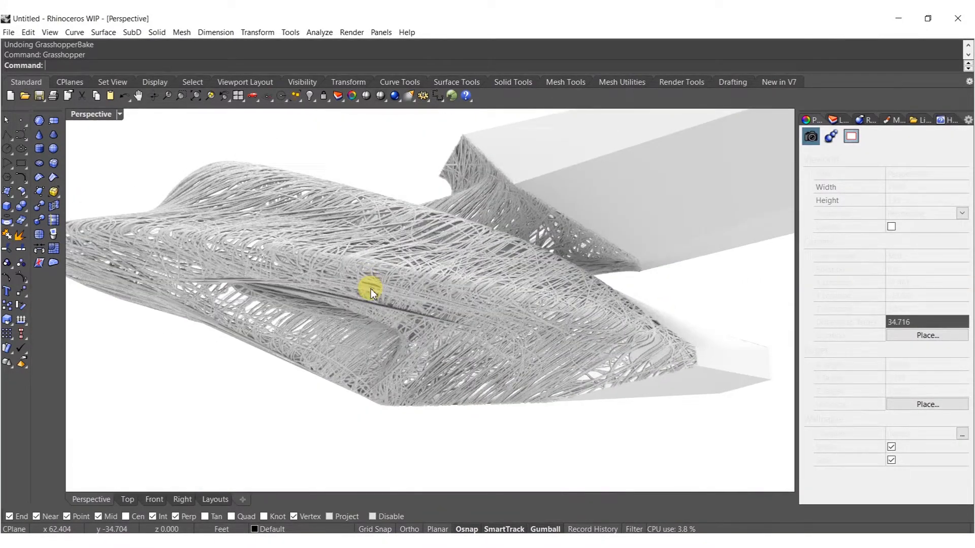
- Undo the bake of the redirected pipe mesh and bring Grasshopper back up
{"action": "key", "text": "ctrl+z"}
{"action": "type", "text": "Grasshopper"}
{"action": "key", "text": "Return"}
- Set the Scale component's Factor slider to 2.200
{"action": "right_click_drag", "start_coordinate": [602, 304], "coordinate": [903, 237]}
{"action": "right_click_drag", "start_coordinate": [673, 298], "coordinate": [868, 314]}
{"action": "right_click_drag", "start_coordinate": [660, 258], "coordinate": [725, 294]}
{"action": "scroll", "coordinate": [665, 313], "scroll_direction": "up", "scroll_amount": 5}
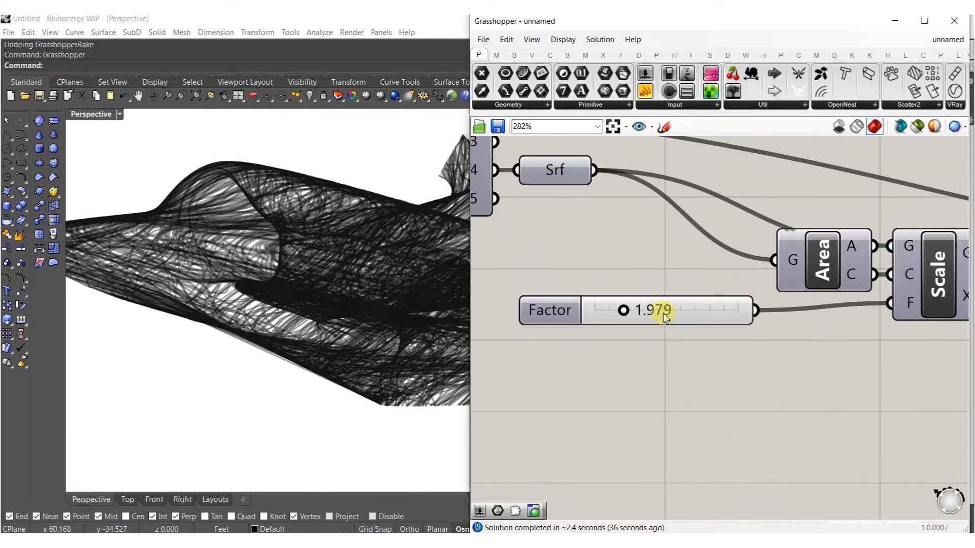
{"action": "left_click", "coordinate": [668, 318]}
{"action": "double_click", "coordinate": [668, 318]}
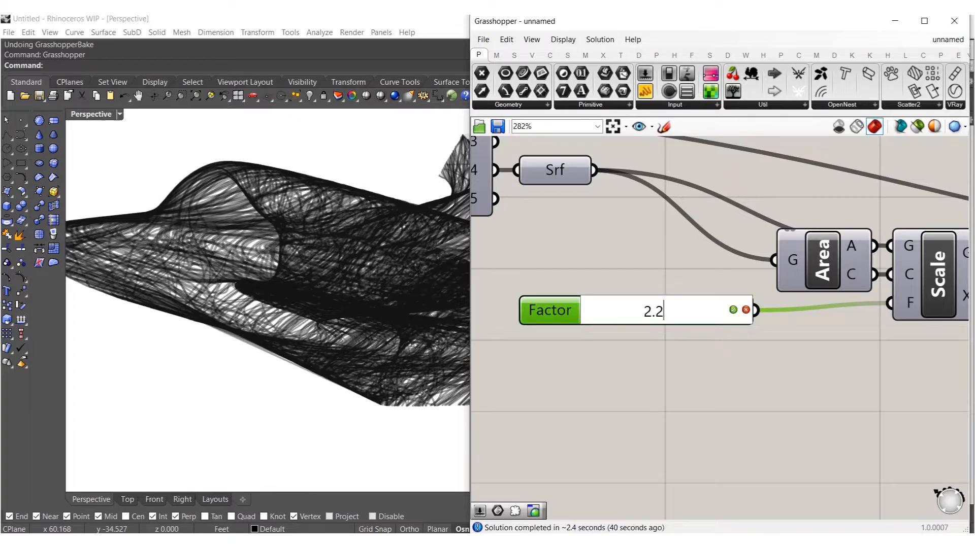
{"action": "key", "text": "Return"}
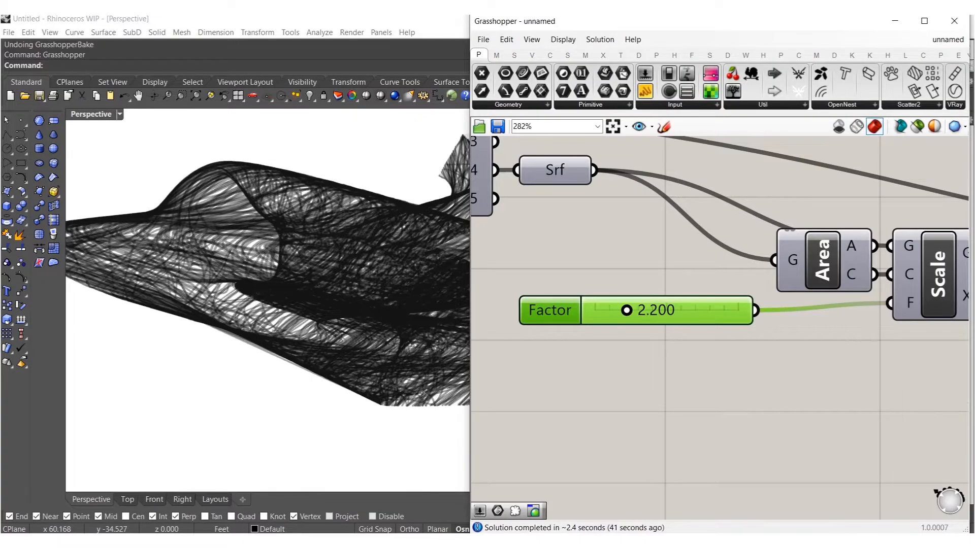
{"action": "right_click_drag", "start_coordinate": [228, 200], "coordinate": [315, 189]}
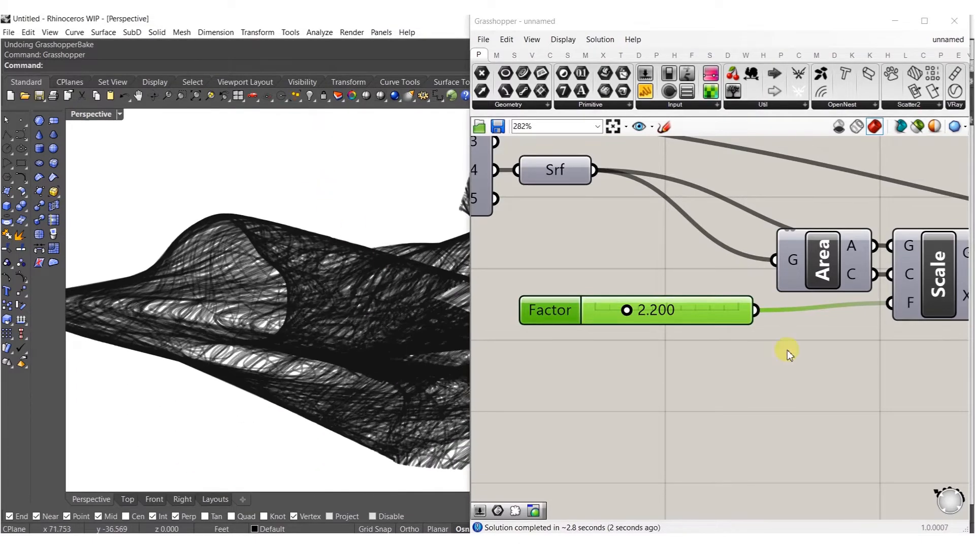
- Set the Count slider feeding both Populate Geometry components to 1200
{"action": "scroll", "coordinate": [746, 322], "scroll_direction": "down", "scroll_amount": 5}
{"action": "scroll", "coordinate": [820, 244], "scroll_direction": "up", "scroll_amount": 5}
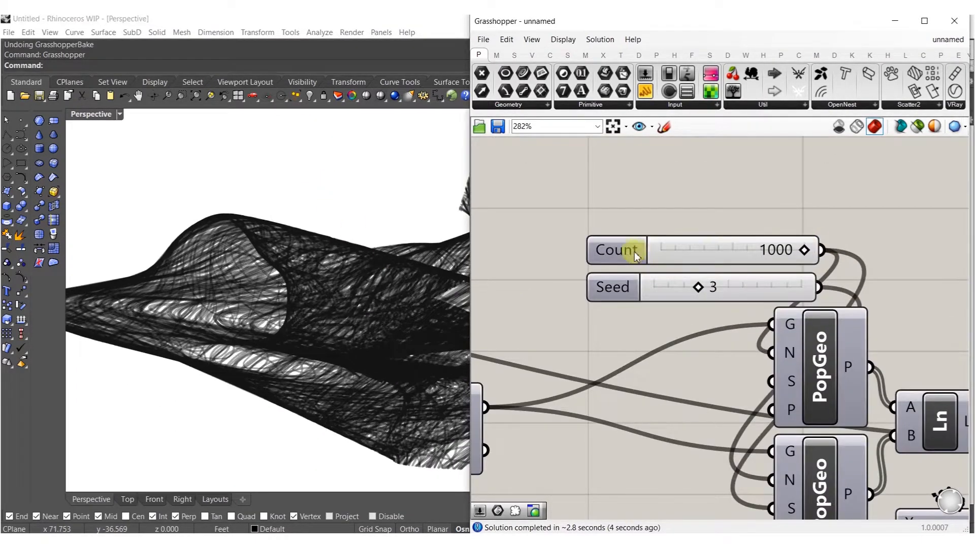
{"action": "double_click", "coordinate": [616, 252]}
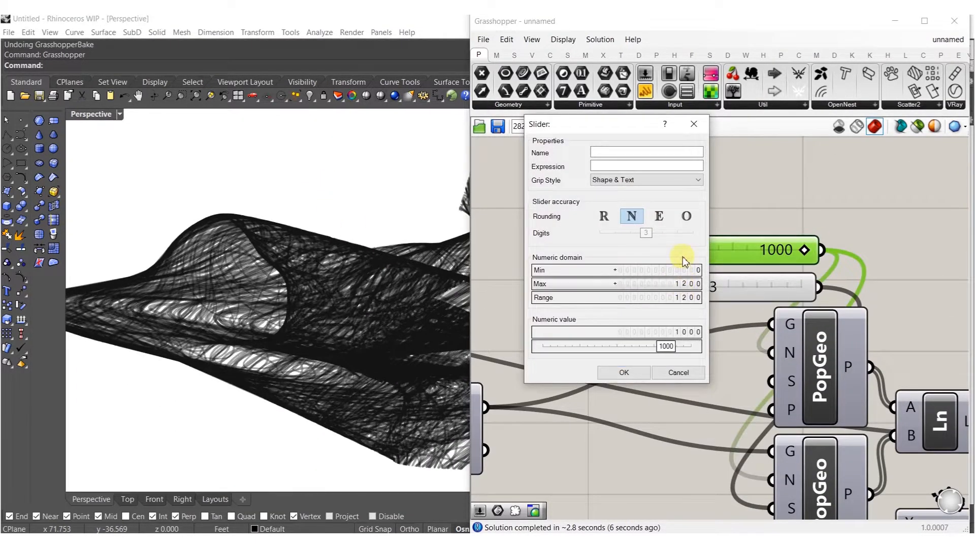
{"action": "left_click", "coordinate": [671, 348]}
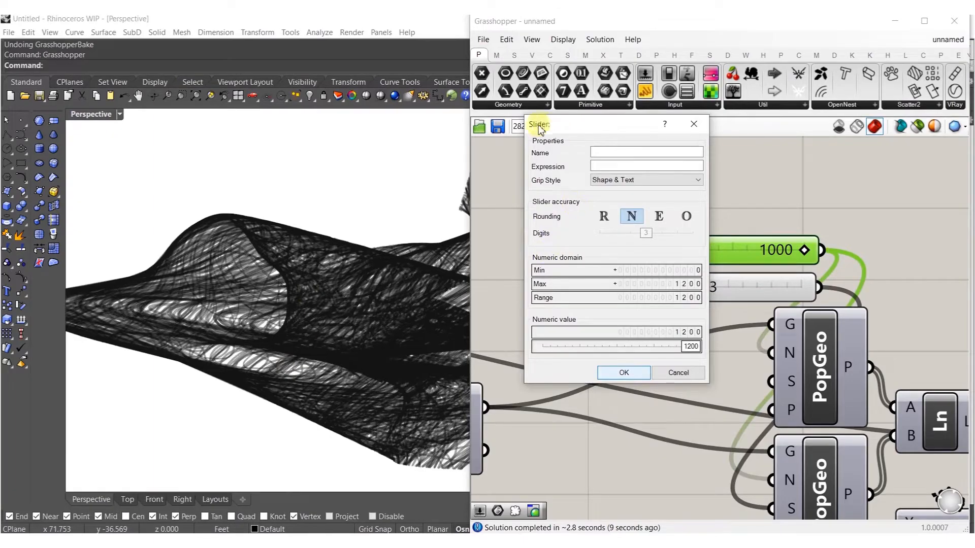
{"action": "key", "text": "Return"}
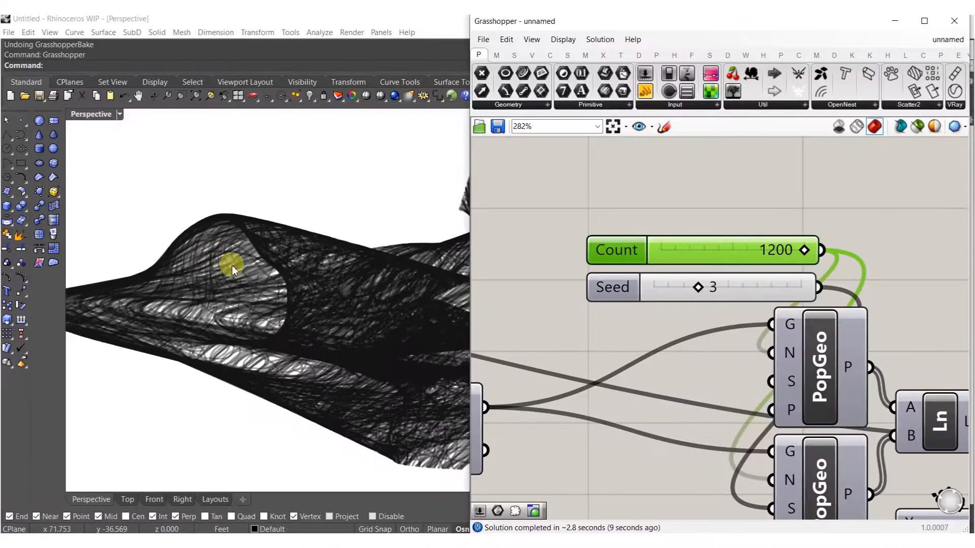
{"action": "right_click_drag", "start_coordinate": [233, 266], "coordinate": [260, 362]}
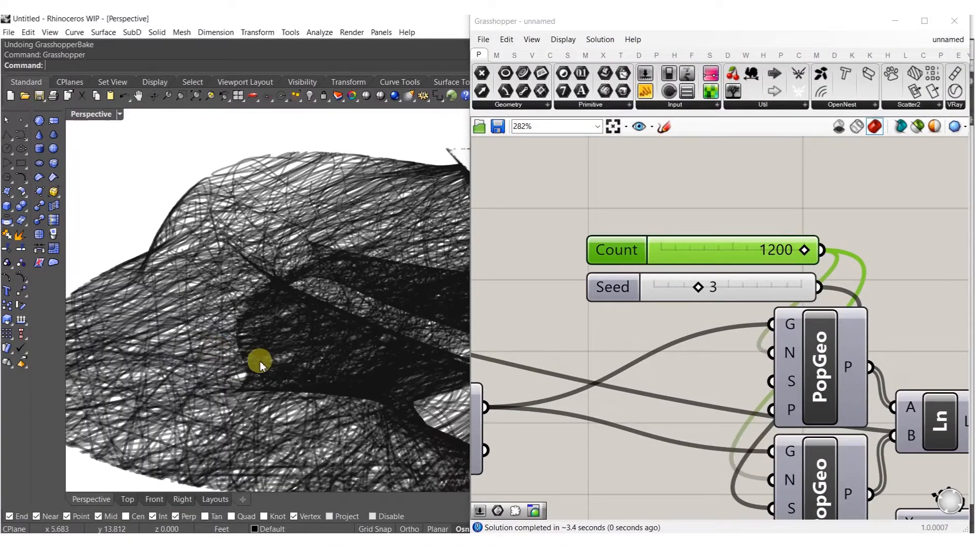
{"action": "right_click_drag", "start_coordinate": [316, 282], "coordinate": [330, 351]}
- Bake the denser mesh from the Mesh Join component and close the Grasshopper window
{"action": "scroll", "coordinate": [578, 335], "scroll_direction": "down", "scroll_amount": 4}
{"action": "right_click_drag", "start_coordinate": [814, 399], "coordinate": [602, 355]}
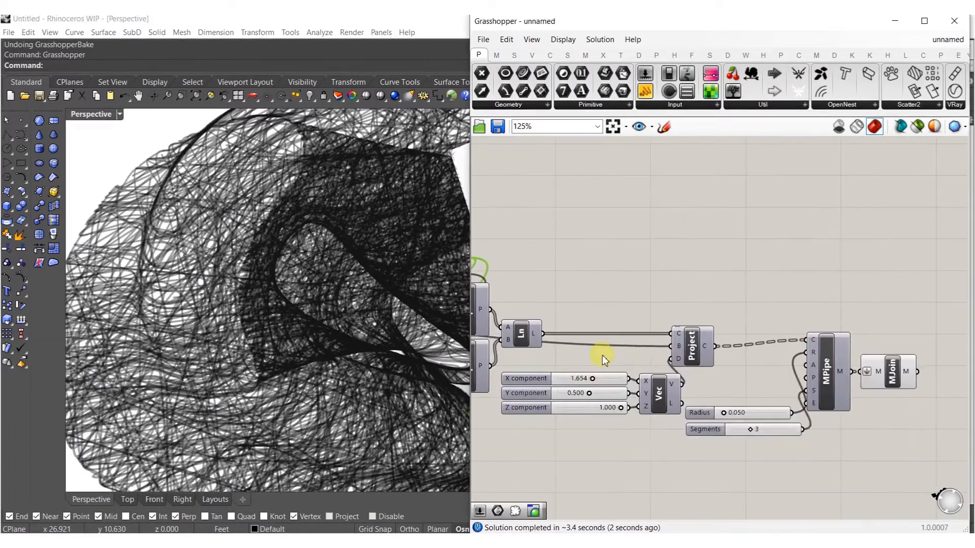
{"action": "right_click_drag", "start_coordinate": [814, 360], "coordinate": [729, 340]}
{"action": "middle_click", "coordinate": [814, 352]}
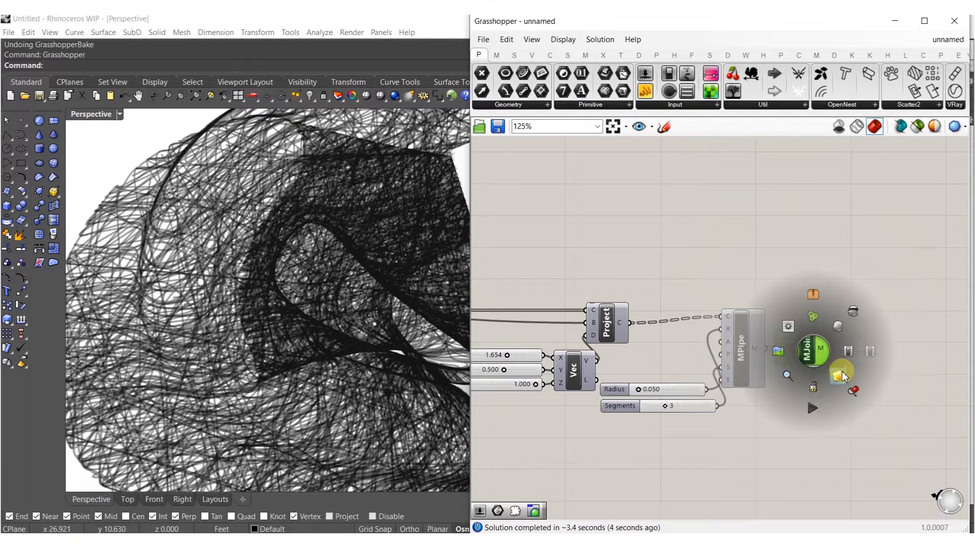
{"action": "left_click", "coordinate": [840, 373]}
{"action": "left_click", "coordinate": [859, 226]}
{"action": "left_click", "coordinate": [954, 23]}
- Select the baked pipe mesh and switch the Perspective viewport to the Shaded display mode
{"action": "right_click_drag", "start_coordinate": [557, 289], "coordinate": [382, 264]}
{"action": "scroll", "coordinate": [391, 326], "scroll_direction": "down", "scroll_amount": 2}
{"action": "right_click_drag", "start_coordinate": [390, 326], "coordinate": [500, 419]}
{"action": "scroll", "coordinate": [456, 382], "scroll_direction": "down", "scroll_amount": 4}
{"action": "left_click", "coordinate": [358, 381]}
{"action": "middle_click", "coordinate": [500, 419]}
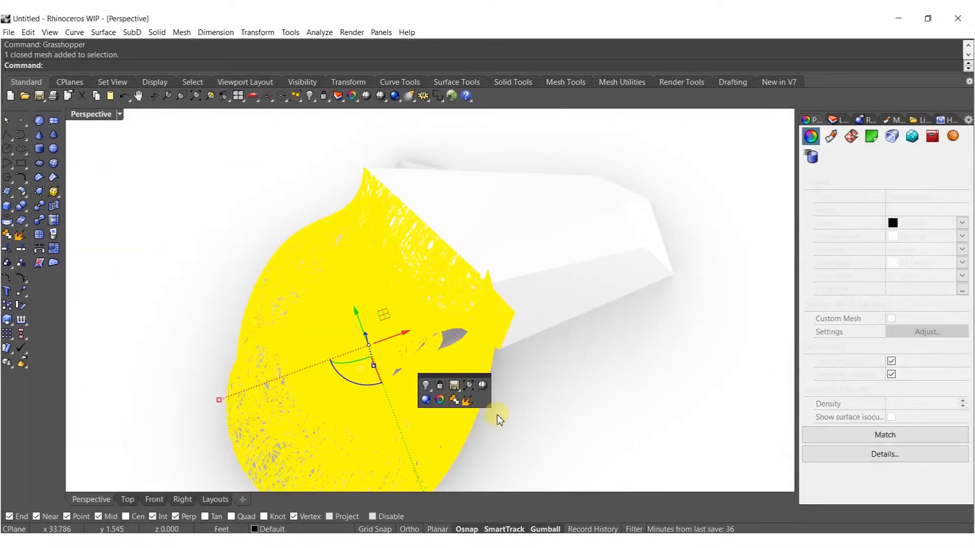
{"action": "left_click", "coordinate": [483, 388]}
{"action": "right_click_drag", "start_coordinate": [498, 341], "coordinate": [548, 226]}
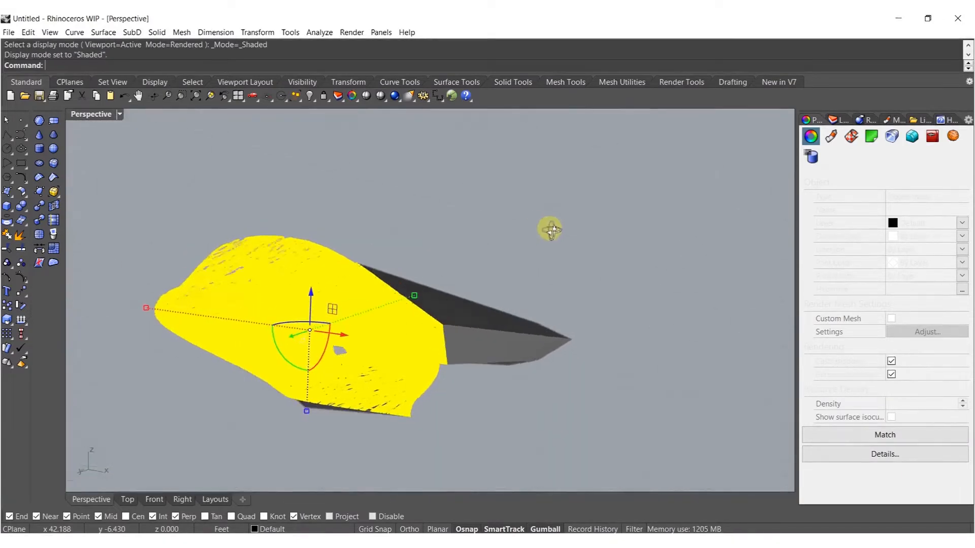
- Move the selected pipe mesh to the PLASTER layer
{"action": "left_click", "coordinate": [849, 120]}
{"action": "right_click", "coordinate": [845, 267]}
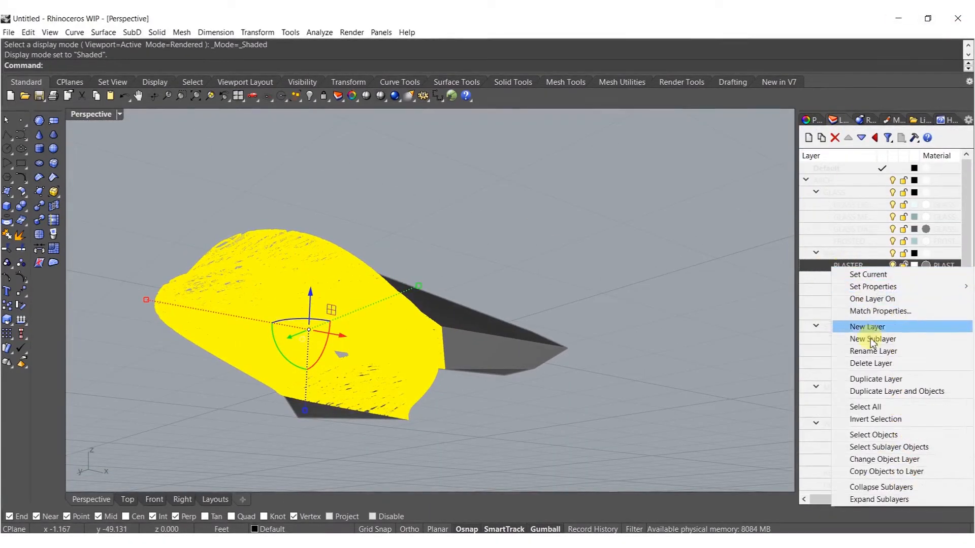
{"action": "left_click", "coordinate": [883, 459]}
{"action": "right_click_drag", "start_coordinate": [629, 412], "coordinate": [462, 311]}
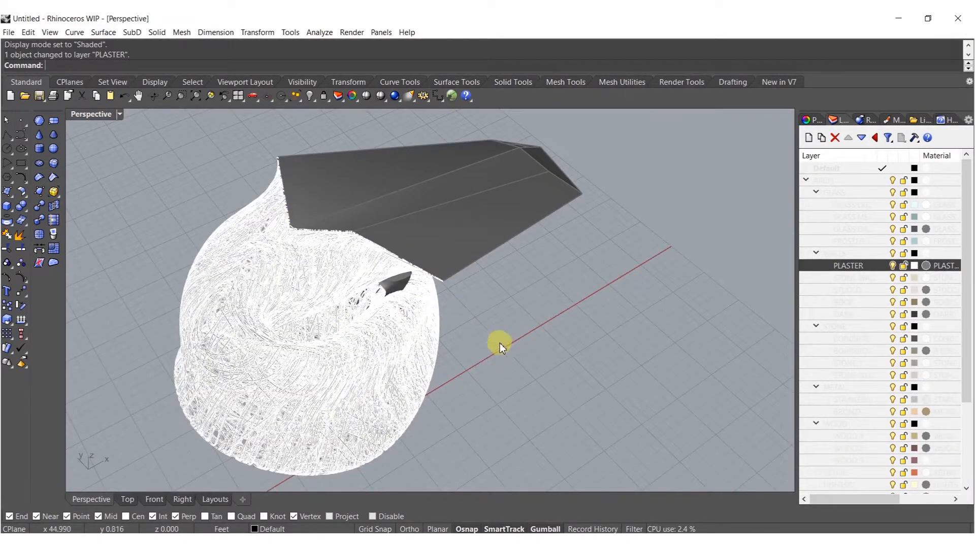
- Unlock the locked objects in the model
{"action": "type", "text": "nlock"}
{"action": "key", "text": "Return"}
{"action": "right_click_drag", "start_coordinate": [499, 343], "coordinate": [536, 358]}
{"action": "left_click", "coordinate": [569, 279]}
{"action": "right_click_drag", "start_coordinate": [569, 279], "coordinate": [496, 256]}
{"action": "right_click_drag", "start_coordinate": [533, 366], "coordinate": [492, 299], "text": "shift"}
{"action": "left_click", "coordinate": [488, 246], "text": "shift"}
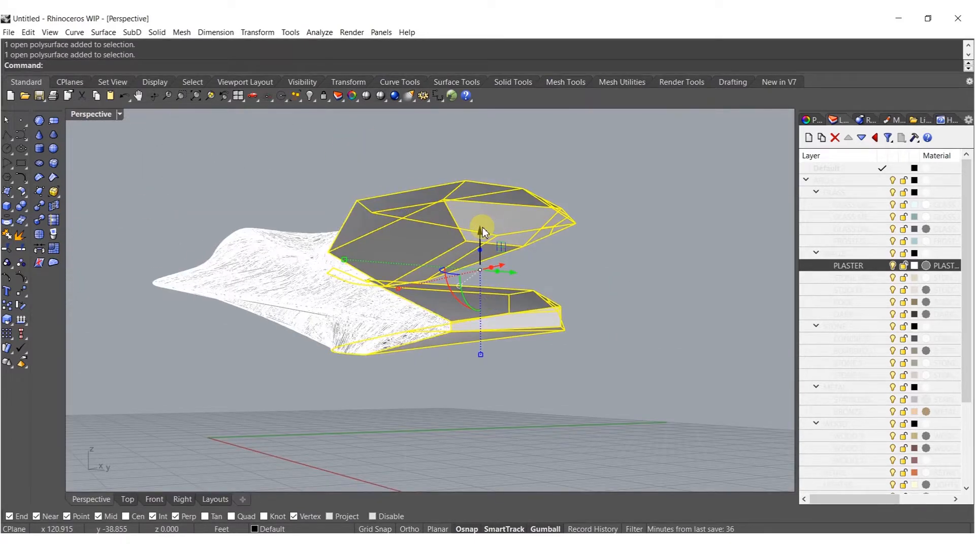
{"action": "type", "text": "Offset"}
{"action": "key", "text": "Return"}
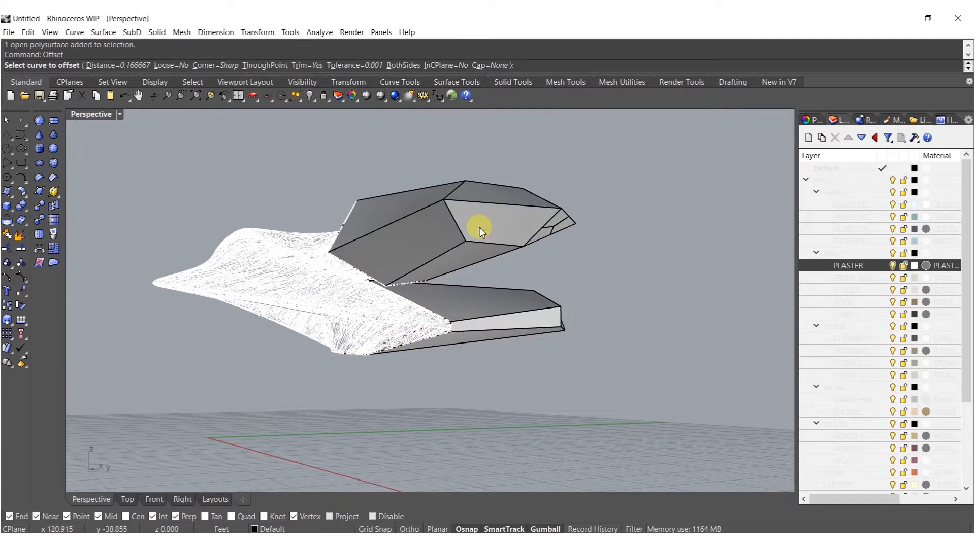
{"action": "key", "text": "Escape"}
- Try to thicken both faceted shells into solids with a surface offset of distance 1, deleting the input surfaces
{"action": "left_click", "coordinate": [497, 297]}
{"action": "left_click", "coordinate": [491, 230], "text": "shift"}
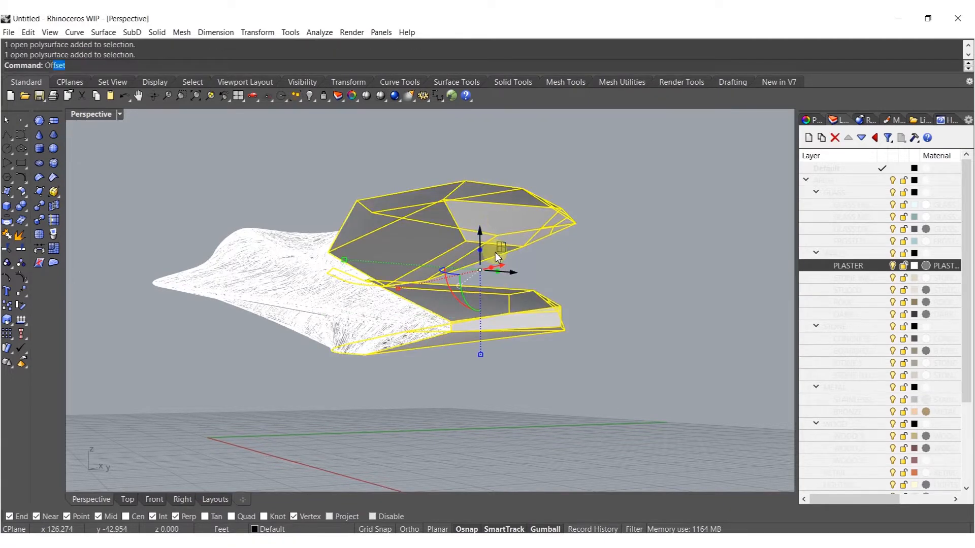
{"action": "type", "text": "OffsetSrf"}
{"action": "key", "text": "Return"}
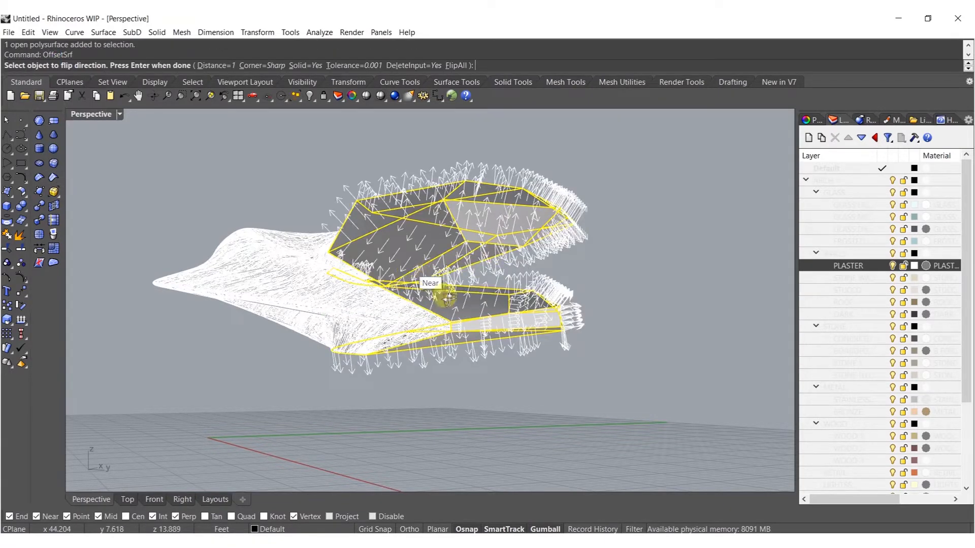
{"action": "right_click_drag", "start_coordinate": [418, 271], "coordinate": [469, 292]}
{"action": "type", "text": "D"}
{"action": "key", "text": "Return"}
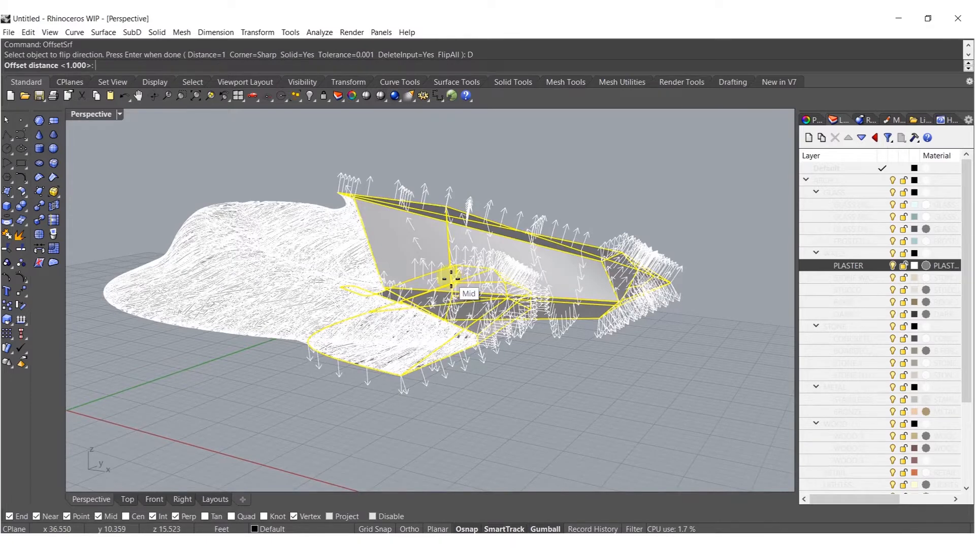
{"action": "key", "text": "Return"}
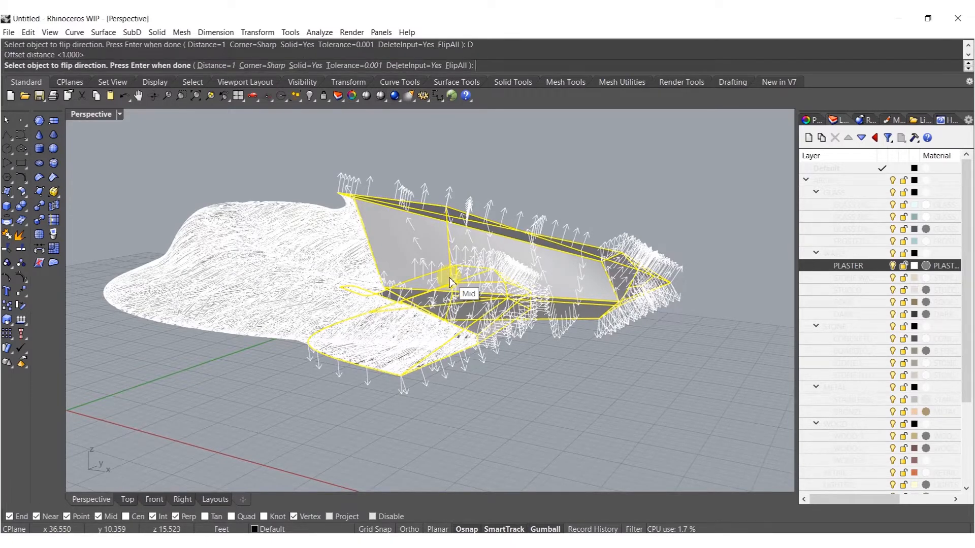
{"action": "key", "text": "Return"}
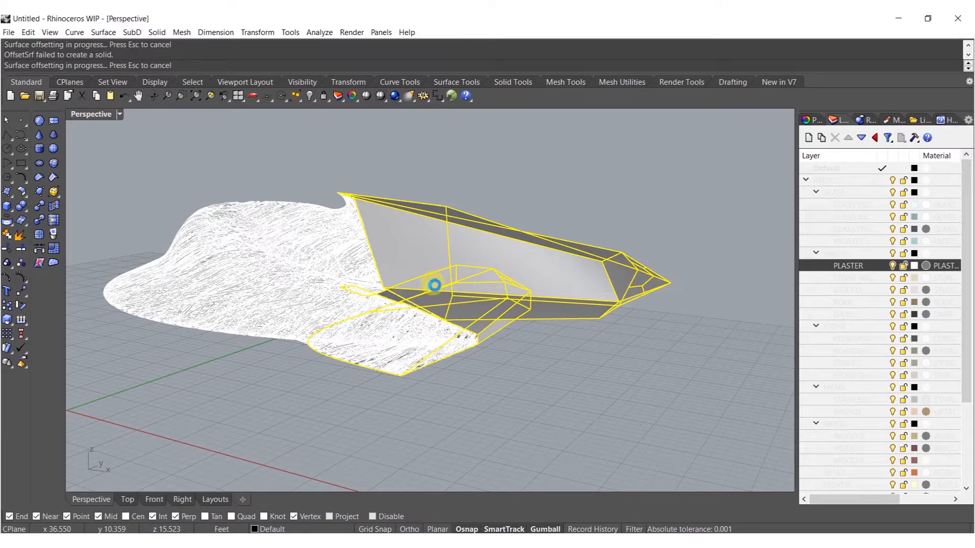
{"action": "right_click_drag", "start_coordinate": [434, 286], "coordinate": [522, 300]}
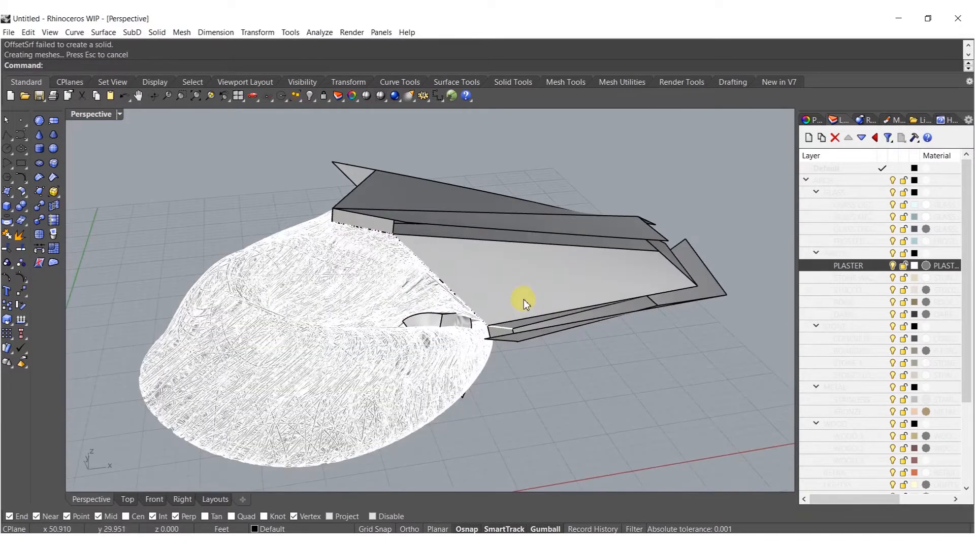
{"action": "key", "text": "ctrl+z"}
- Run the solid surface offset again on both faceted shells, then clear the selection
{"action": "key", "text": "Return"}
{"action": "right_click_drag", "start_coordinate": [509, 261], "coordinate": [564, 218]}
{"action": "right_click", "coordinate": [555, 213]}
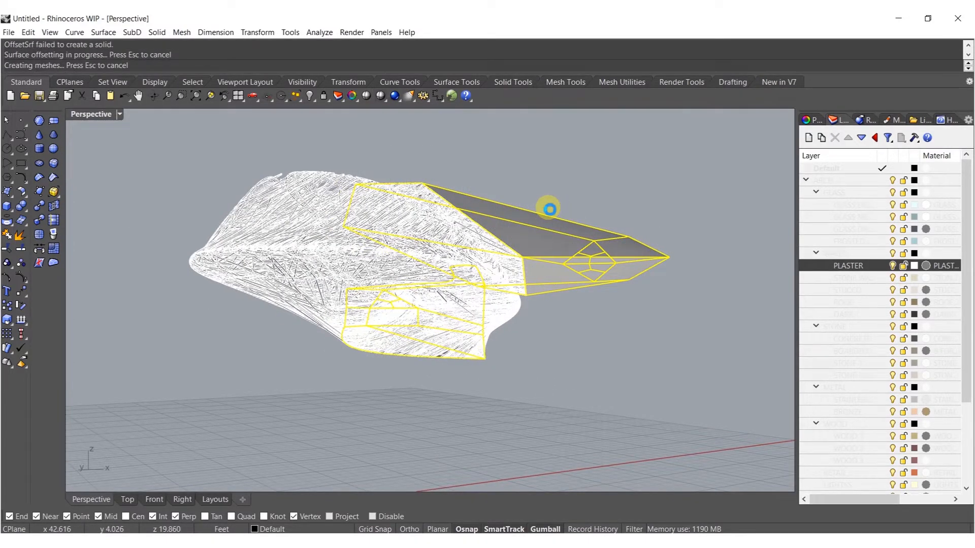
{"action": "right_click_drag", "start_coordinate": [550, 207], "coordinate": [482, 325]}
{"action": "key", "text": "Escape"}
- Select the thickened upper shell and examine its edge where it meets the pipe mesh
{"action": "scroll", "coordinate": [440, 300], "scroll_direction": "up", "scroll_amount": 5}
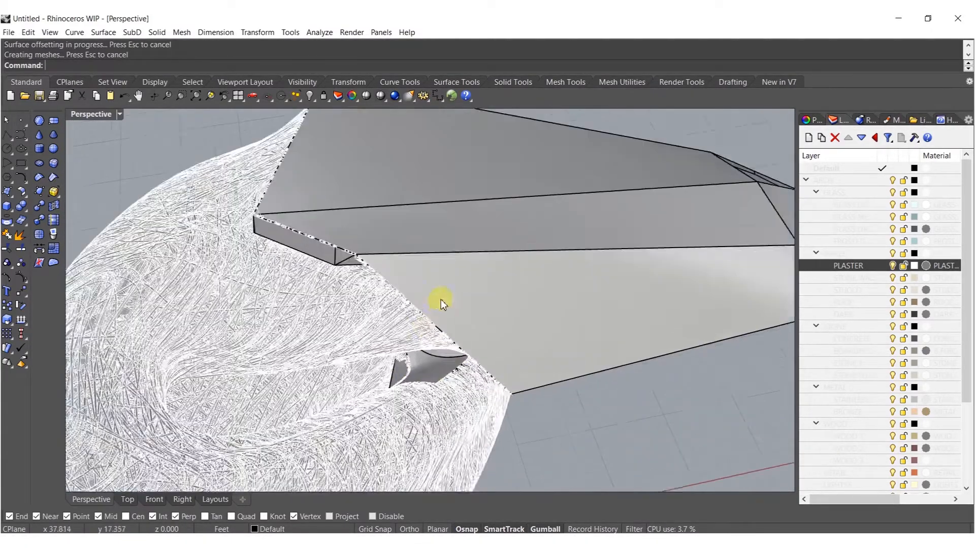
{"action": "right_click_drag", "start_coordinate": [441, 300], "coordinate": [448, 152]}
{"action": "scroll", "coordinate": [448, 212], "scroll_direction": "up", "scroll_amount": 4}
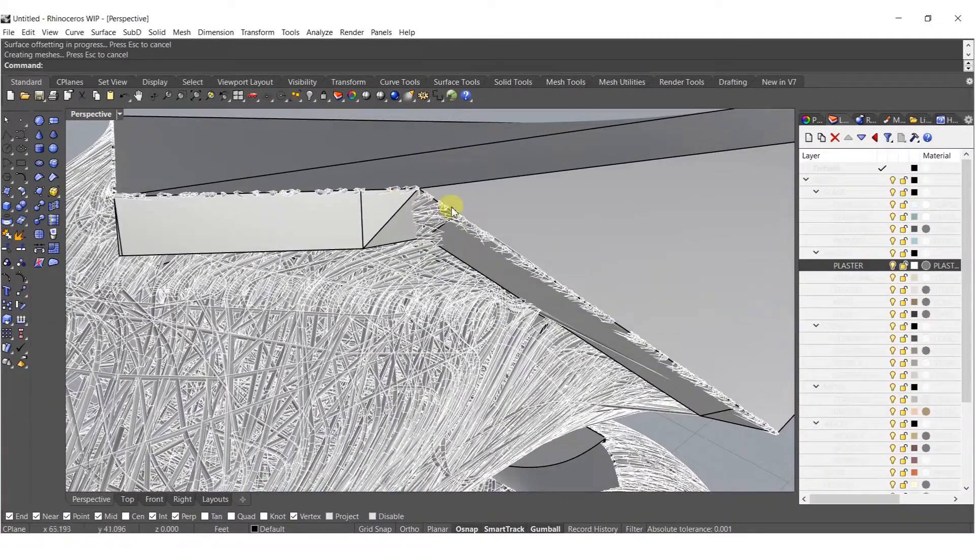
{"action": "left_click", "coordinate": [480, 205]}
{"action": "left_click_drag", "start_coordinate": [475, 205], "coordinate": [475, 201]}
{"action": "scroll", "coordinate": [450, 237], "scroll_direction": "down", "scroll_amount": 3}
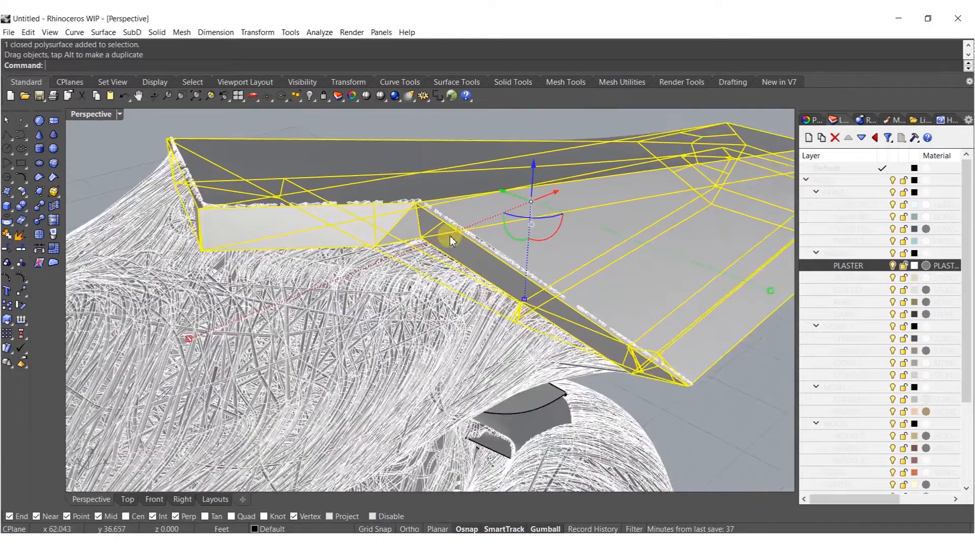
- Adjust the fit of the faceted volumes against the fibrous mesh with slight uniform 3D scaling
{"action": "right_click_drag", "start_coordinate": [450, 237], "coordinate": [498, 297]}
{"action": "left_click_drag", "start_coordinate": [483, 285], "coordinate": [482, 291], "text": "shift"}
{"action": "right_click_drag", "start_coordinate": [483, 290], "coordinate": [483, 233]}
{"action": "key", "text": "Escape"}
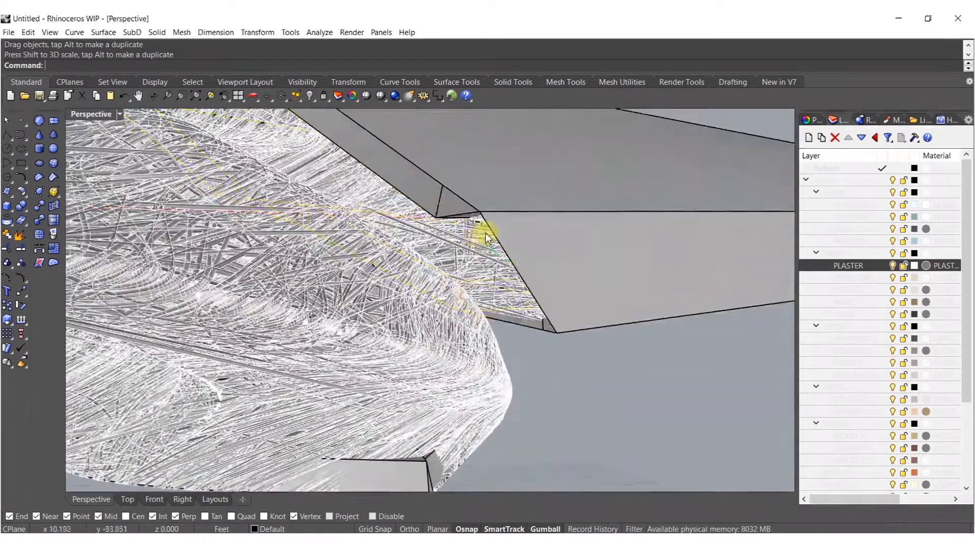
{"action": "scroll", "coordinate": [480, 232], "scroll_direction": "down", "scroll_amount": 6}
{"action": "right_click_drag", "start_coordinate": [495, 269], "coordinate": [448, 326]}
{"action": "left_click", "coordinate": [449, 330]}
{"action": "scroll", "coordinate": [448, 381], "scroll_direction": "up", "scroll_amount": 3}
{"action": "left_click_drag", "start_coordinate": [402, 363], "coordinate": [406, 373], "text": "shift"}
{"action": "key", "text": "Escape"}
- Check the whole model in Rendered display mode from several angles, and return to Shaded display
{"action": "right_click_drag", "start_coordinate": [498, 267], "coordinate": [424, 304]}
{"action": "middle_click", "coordinate": [402, 305]}
{"action": "left_click", "coordinate": [397, 317]}
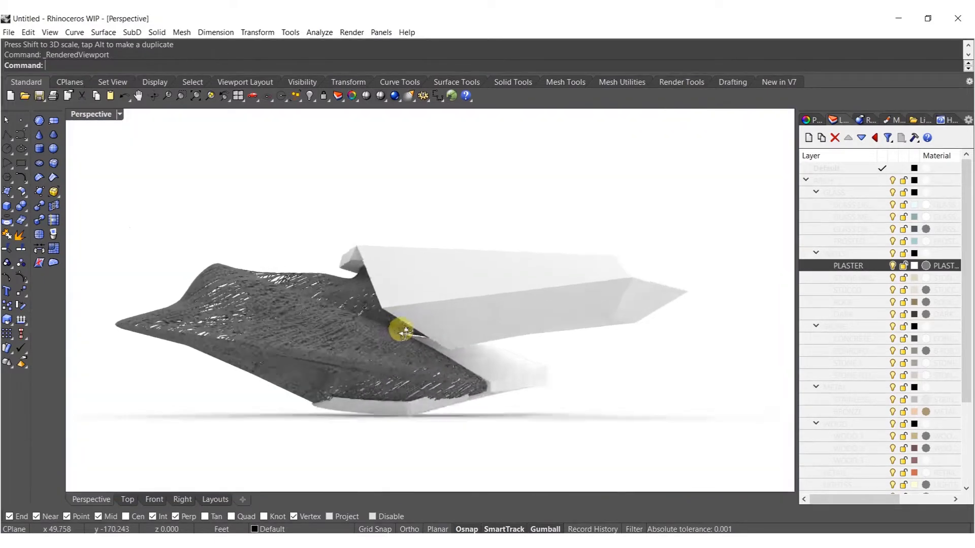
{"action": "scroll", "coordinate": [390, 333], "scroll_direction": "up", "scroll_amount": 3}
{"action": "scroll", "coordinate": [419, 314], "scroll_direction": "down", "scroll_amount": 3}
{"action": "middle_click", "coordinate": [464, 302]}
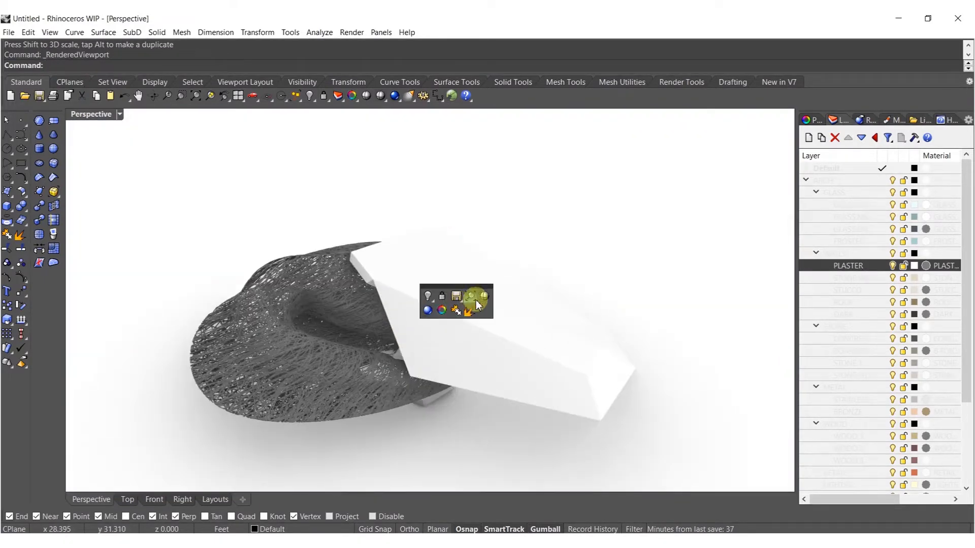
{"action": "left_click", "coordinate": [463, 311]}
- Assign both the upper and lower faceted polysurfaces to the WOOD 1 layer
{"action": "left_click", "coordinate": [512, 326]}
{"action": "right_click_drag", "start_coordinate": [512, 327], "coordinate": [511, 322]}
{"action": "left_click", "coordinate": [500, 367], "text": "shift"}
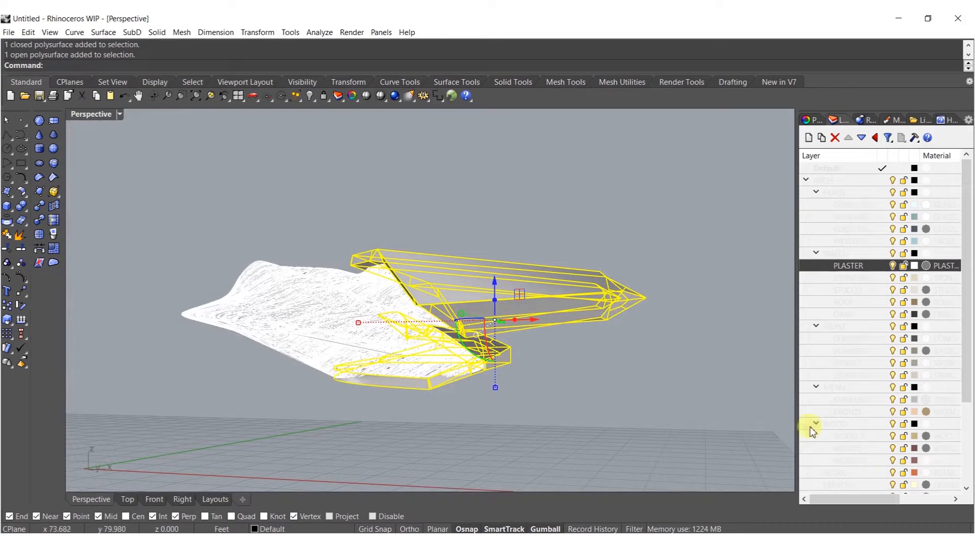
{"action": "right_click", "coordinate": [848, 440]}
{"action": "left_click", "coordinate": [876, 392]}
{"action": "left_click", "coordinate": [675, 381]}
{"action": "right_click_drag", "start_coordinate": [527, 348], "coordinate": [571, 330], "text": "shift"}
{"action": "left_click_drag", "start_coordinate": [687, 400], "coordinate": [210, 121]}
{"action": "type", "text": "m"}
{"action": "key", "text": "Return"}
{"action": "scroll", "coordinate": [492, 320], "scroll_direction": "up", "scroll_amount": 3}
{"action": "key", "text": "Escape"}
- Display the model in Rendered mode and slightly scale the upper faceted volume uniformly in 3D
{"action": "scroll", "coordinate": [404, 318], "scroll_direction": "down", "scroll_amount": 5}
{"action": "right_click_drag", "start_coordinate": [409, 342], "coordinate": [509, 289]}
{"action": "middle_click", "coordinate": [493, 360]}
{"action": "left_click", "coordinate": [465, 365]}
{"action": "scroll", "coordinate": [428, 346], "scroll_direction": "up", "scroll_amount": 2}
{"action": "left_click", "coordinate": [509, 289]}
{"action": "left_click_drag", "start_coordinate": [557, 341], "coordinate": [559, 336], "text": "shift"}
{"action": "key", "text": "Escape"}
- Move the upper faceted volume slightly upward
{"action": "left_click", "coordinate": [528, 258]}
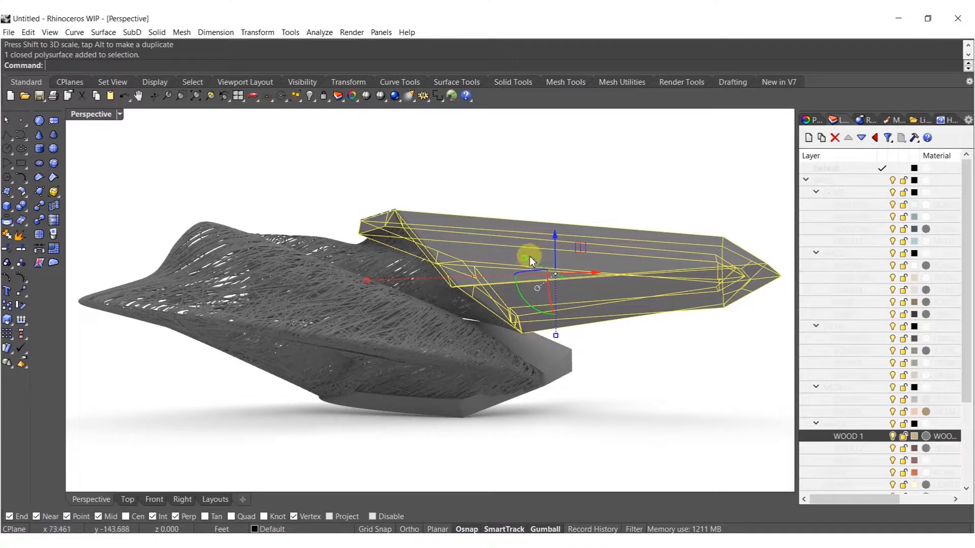
{"action": "left_click_drag", "start_coordinate": [551, 232], "coordinate": [553, 230]}
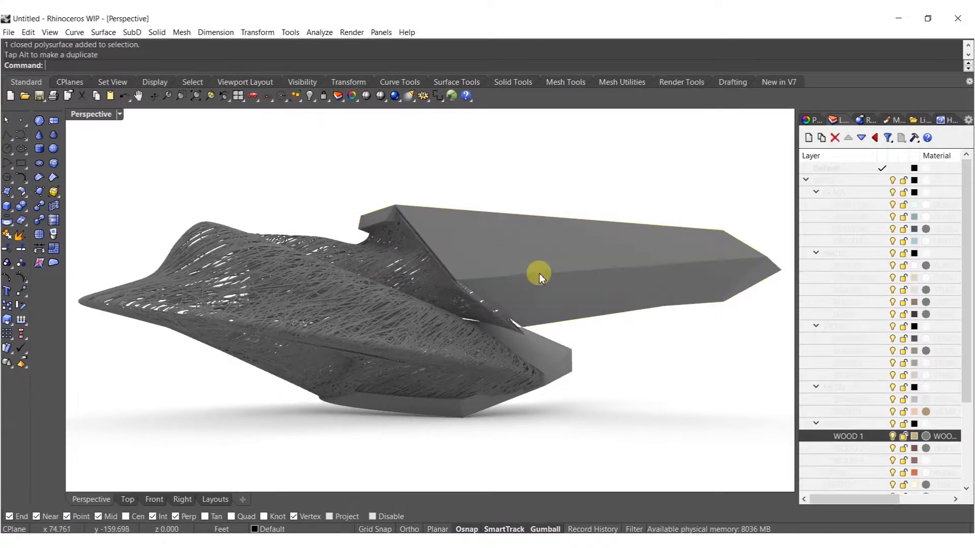
{"action": "right_click_drag", "start_coordinate": [539, 277], "coordinate": [525, 274]}
{"action": "scroll", "coordinate": [539, 274], "scroll_direction": "up", "scroll_amount": 3}
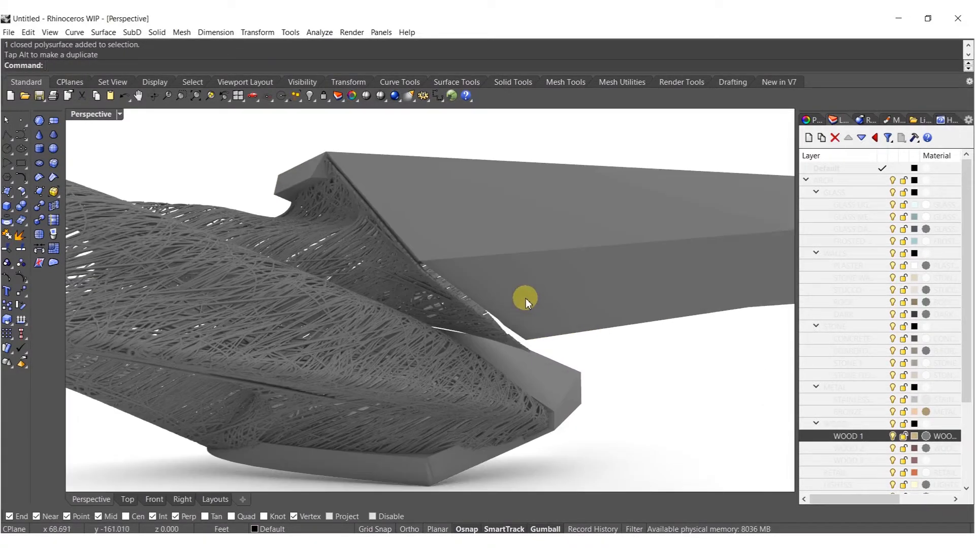
- Nudge the faceted volumes vertically to refine how they meet the mesh's open edge
{"action": "left_click", "coordinate": [551, 347]}
{"action": "left_click_drag", "start_coordinate": [570, 349], "coordinate": [568, 308]}
{"action": "left_click_drag", "start_coordinate": [569, 217], "coordinate": [569, 224]}
{"action": "right_click_drag", "start_coordinate": [541, 226], "coordinate": [429, 266]}
{"action": "key", "text": "Escape"}
{"action": "scroll", "coordinate": [448, 244], "scroll_direction": "down", "scroll_amount": 3}
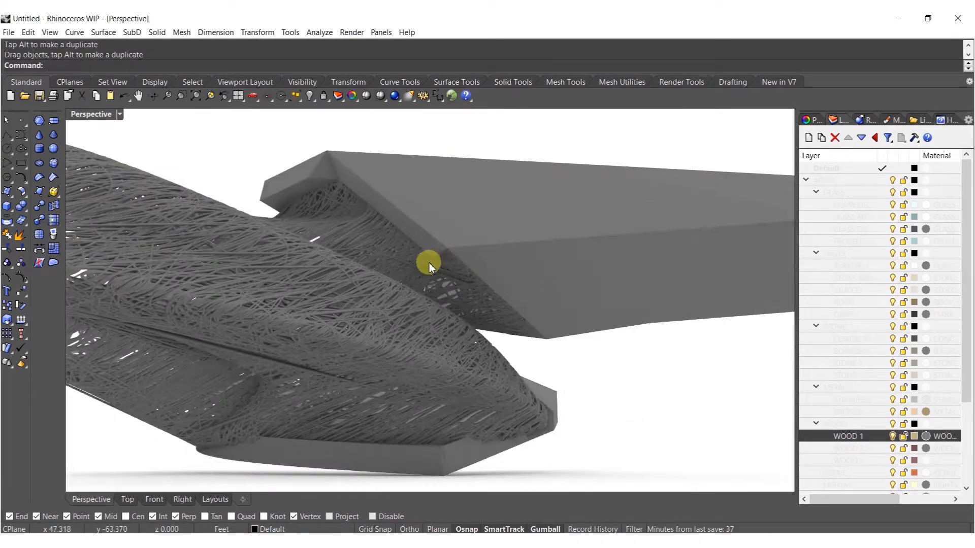
- Inspect the mesh fibres and their junctions with the faceted volumes up close, and return to Shaded display
{"action": "scroll", "coordinate": [431, 340], "scroll_direction": "down", "scroll_amount": 5}
{"action": "scroll", "coordinate": [431, 339], "scroll_direction": "up", "scroll_amount": 2}
{"action": "right_click_drag", "start_coordinate": [431, 340], "coordinate": [598, 348]}
{"action": "scroll", "coordinate": [616, 374], "scroll_direction": "up", "scroll_amount": 6}
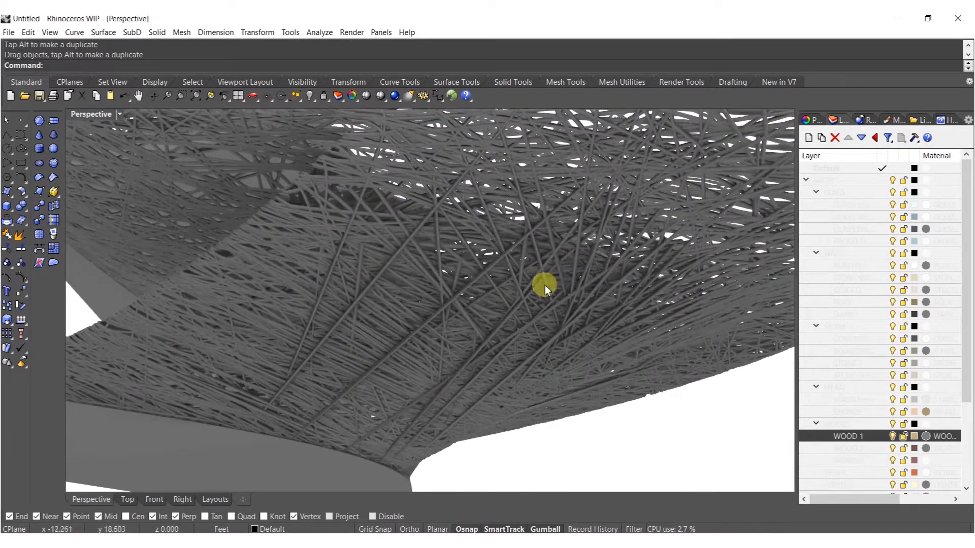
{"action": "scroll", "coordinate": [507, 376], "scroll_direction": "down", "scroll_amount": 8}
{"action": "mouse_move", "coordinate": [530, 340]}
{"action": "right_mouse_down"}
{"action": "mouse_move", "coordinate": [551, 324]}
{"action": "mouse_move", "coordinate": [320, 321]}
{"action": "mouse_move", "coordinate": [341, 340]}
{"action": "mouse_move", "coordinate": [442, 344]}
{"action": "mouse_move", "coordinate": [388, 342]}
{"action": "mouse_move", "coordinate": [446, 333]}
{"action": "mouse_move", "coordinate": [465, 342]}
{"action": "mouse_move", "coordinate": [475, 324]}
{"action": "mouse_move", "coordinate": [465, 373]}
{"action": "mouse_move", "coordinate": [425, 349]}
{"action": "mouse_move", "coordinate": [544, 379]}
{"action": "right_mouse_up"}
{"action": "left_click", "coordinate": [453, 346]}
{"action": "scroll", "coordinate": [440, 339], "scroll_direction": "down", "scroll_amount": 10}
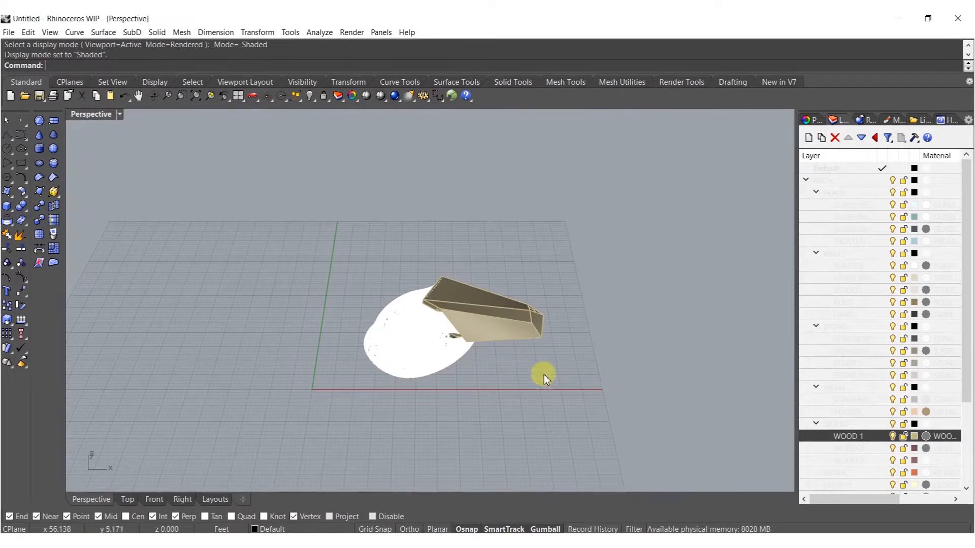
- Create a single bounding box around the two polysurfaces and the mesh
{"action": "left_click_drag", "start_coordinate": [527, 391], "coordinate": [228, 172]}
{"action": "scroll", "coordinate": [485, 380], "scroll_direction": "up", "scroll_amount": 9}
{"action": "right_click_drag", "start_coordinate": [487, 382], "coordinate": [392, 299]}
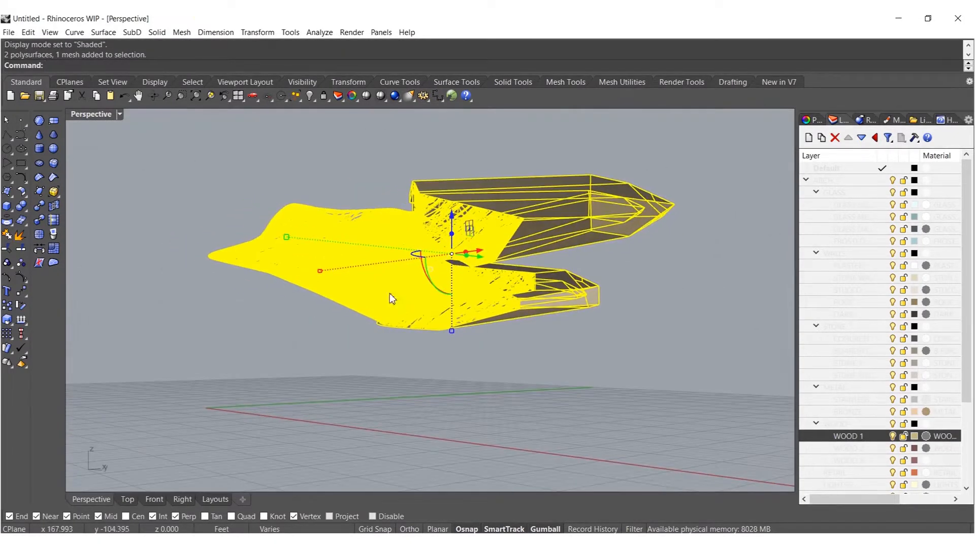
{"action": "type", "text": "u"}
{"action": "key", "text": "Return"}
{"action": "key", "text": "Return"}
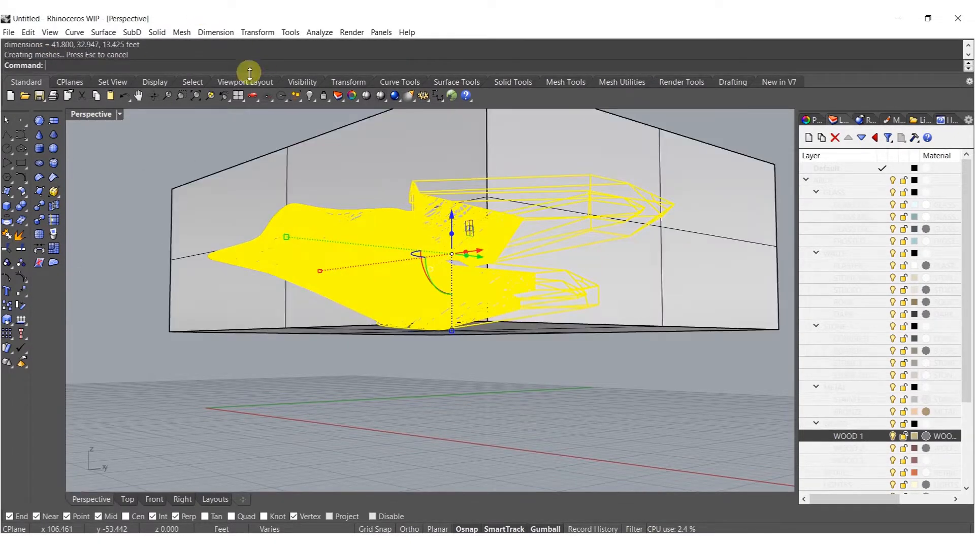
- Move the building and its bounding box together from the box's lower corner to the origin 0,0,0
{"action": "left_click", "coordinate": [318, 332], "text": "shift"}
{"action": "type", "text": "m"}
{"action": "key", "text": "Return"}
{"action": "left_click", "coordinate": [169, 331]}
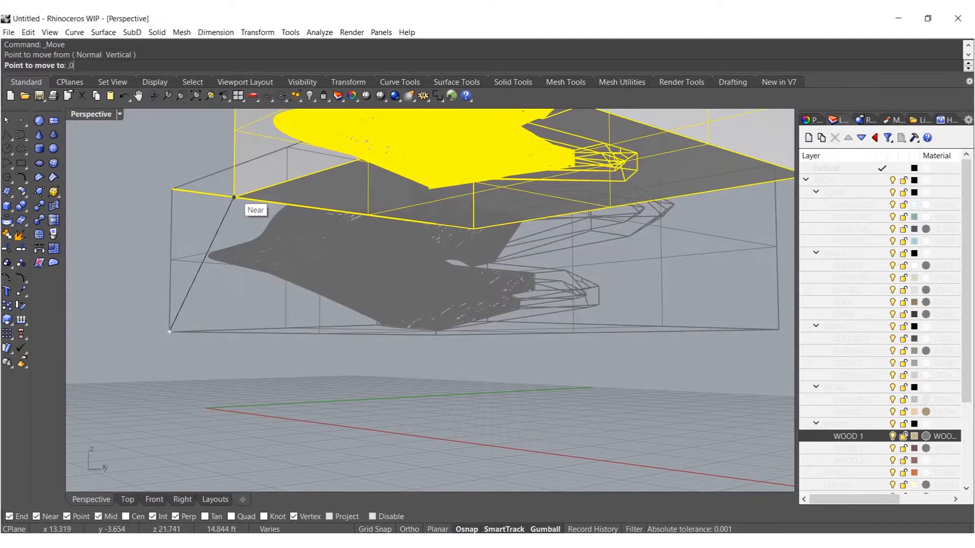
{"action": "type", "text": "0,0,"}
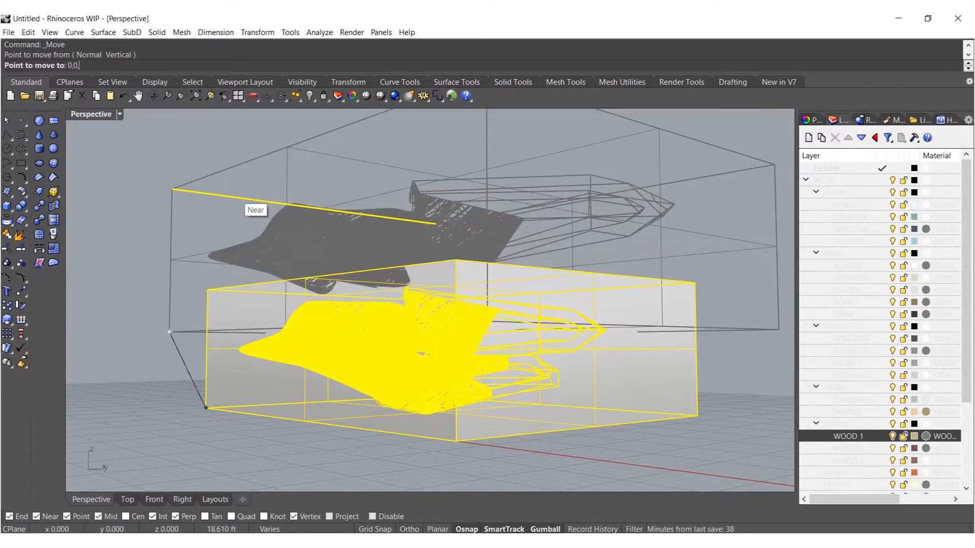
{"action": "key", "text": "Return"}
- Explode the bounding box and delete all of its faces except the bottom one
{"action": "right_click_drag", "start_coordinate": [381, 316], "coordinate": [418, 268]}
{"action": "left_click", "coordinate": [421, 342]}
{"action": "middle_click", "coordinate": [431, 354]}
{"action": "left_click", "coordinate": [445, 358]}
{"action": "right_click_drag", "start_coordinate": [445, 414], "coordinate": [441, 269]}
{"action": "left_click", "coordinate": [444, 358], "text": "ctrl"}
{"action": "key", "text": "Delete"}
- Scale up the remaining bottom face into a large ground surface extending far around the building
{"action": "right_click_drag", "start_coordinate": [424, 314], "coordinate": [457, 333]}
{"action": "left_click", "coordinate": [418, 387]}
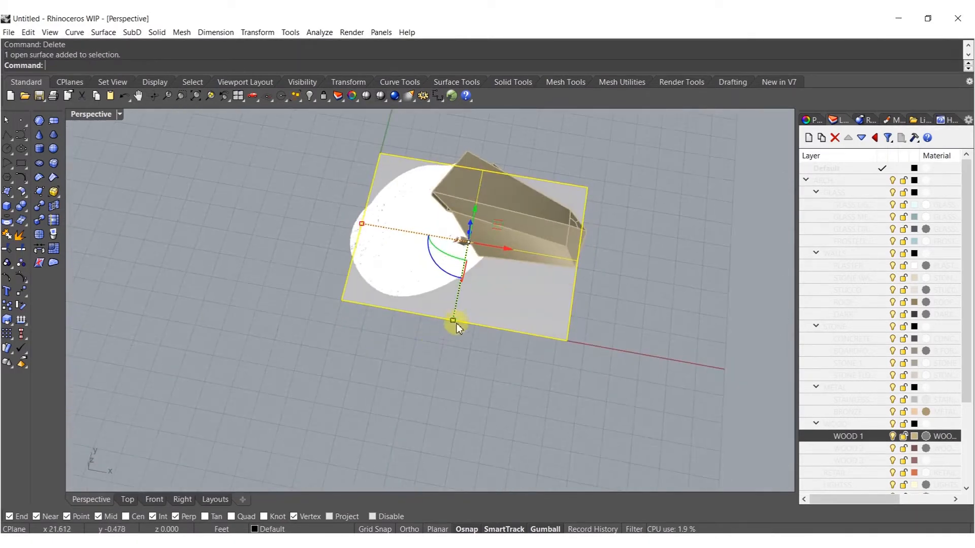
{"action": "left_click_drag", "start_coordinate": [454, 321], "coordinate": [370, 398]}
{"action": "right_click_drag", "start_coordinate": [370, 398], "coordinate": [462, 314]}
- Rebuild the ground surface with a dense grid of control points
{"action": "type", "text": "Rebuild"}
{"action": "key", "text": "Return"}
{"action": "key", "text": "Return"}
- Invert the selection and lock the building's polysurfaces and mesh
{"action": "right_click_drag", "start_coordinate": [376, 309], "coordinate": [445, 251], "text": "shift"}
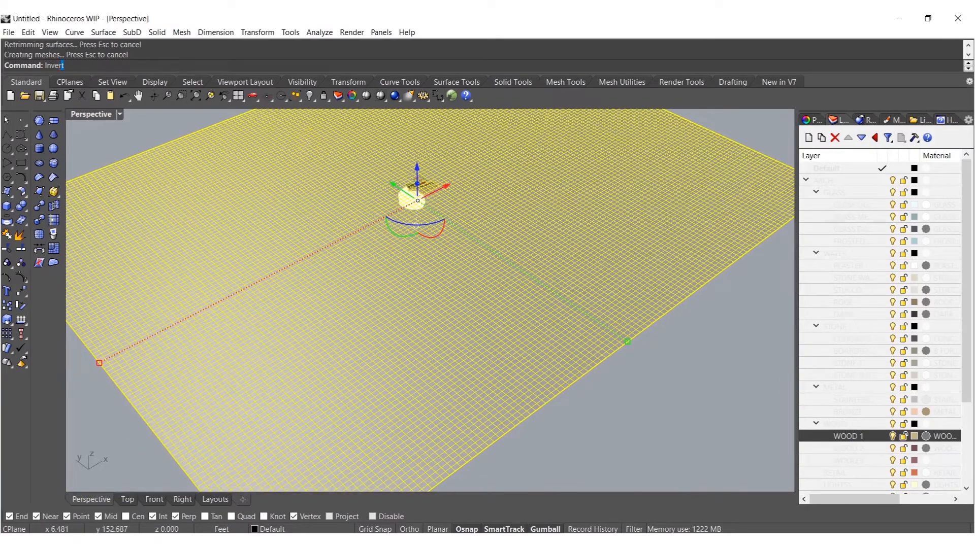
{"action": "key", "text": "Return"}
{"action": "key", "text": "ctrl+l"}
{"action": "right_click_drag", "start_coordinate": [378, 257], "coordinate": [451, 335]}
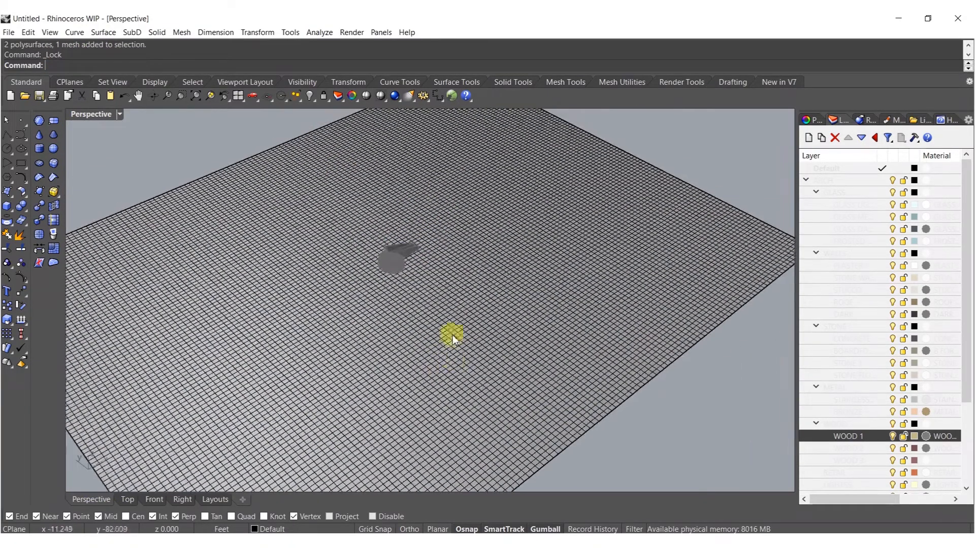
- Turn on the ground surface's control points and brush-select a winding band across it with a brush width of 40
{"action": "left_click", "coordinate": [400, 370]}
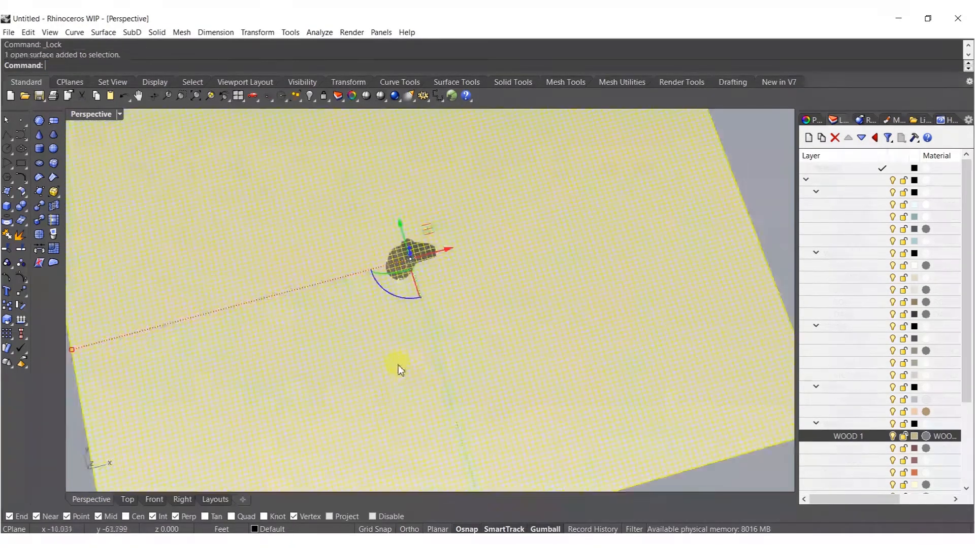
{"action": "left_click", "coordinate": [18, 278]}
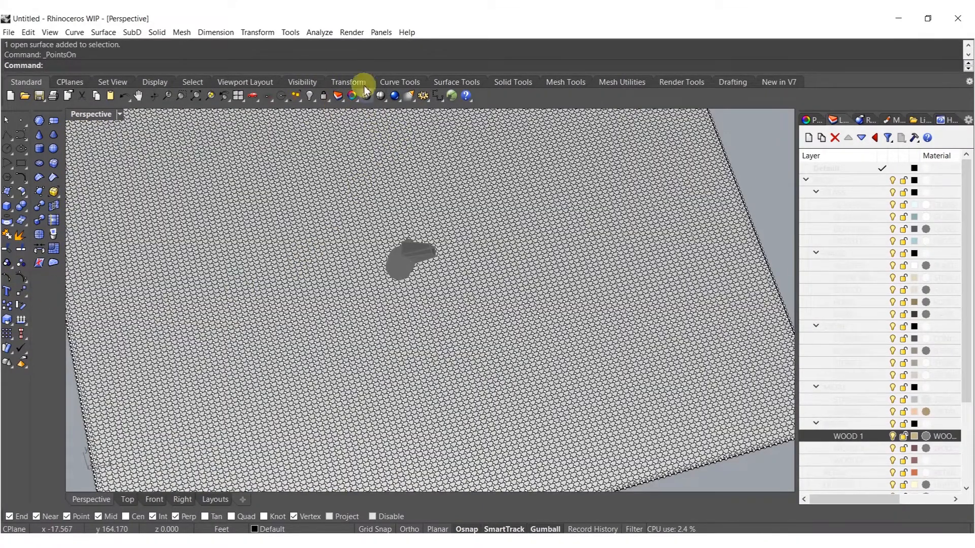
{"action": "left_click", "coordinate": [194, 84]}
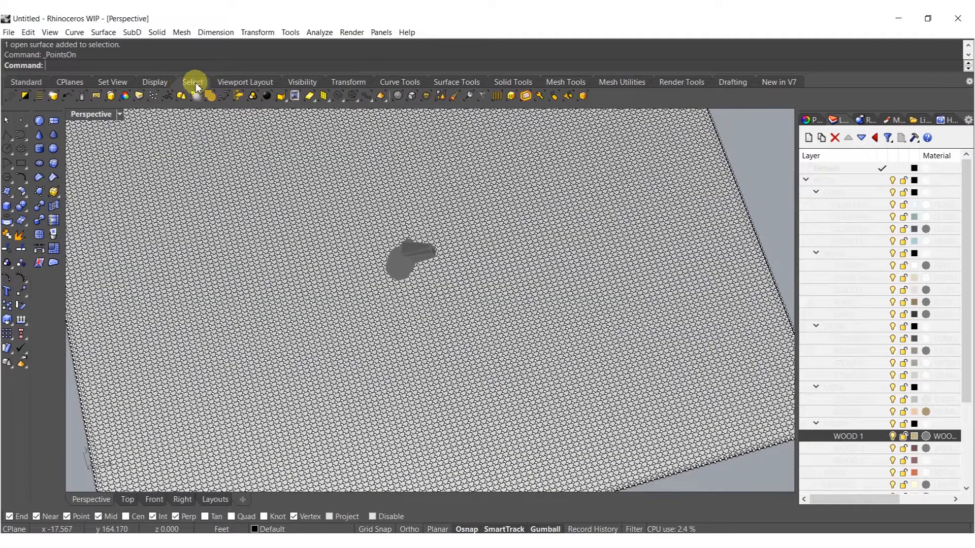
{"action": "left_click", "coordinate": [441, 99]}
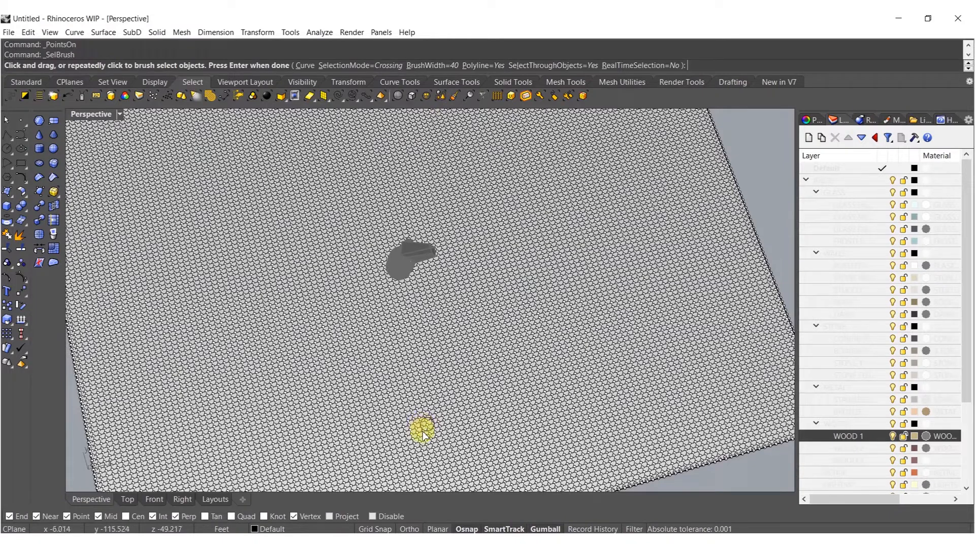
{"action": "mouse_move", "coordinate": [472, 401]}
{"action": "left_mouse_down"}
{"action": "mouse_move", "coordinate": [468, 327]}
{"action": "mouse_move", "coordinate": [339, 297]}
{"action": "mouse_move", "coordinate": [328, 189]}
{"action": "mouse_move", "coordinate": [288, 124]}
{"action": "mouse_move", "coordinate": [248, 135]}
{"action": "left_mouse_up"}
{"action": "key", "text": "Return"}
- Add branching bands of control points around the building to the selection, using brush widths of 30 and 16
{"action": "key", "text": "Return"}
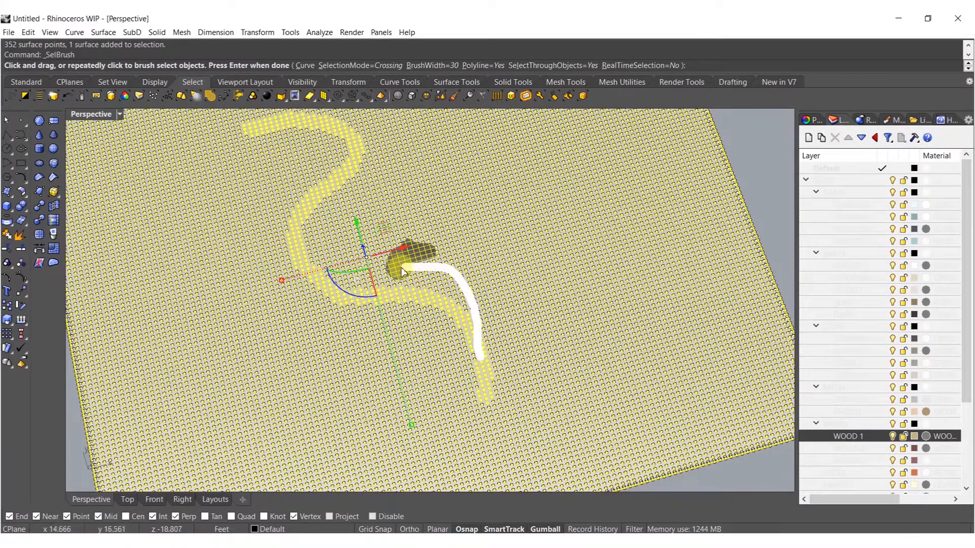
{"action": "left_click_drag", "start_coordinate": [358, 151], "coordinate": [355, 155]}
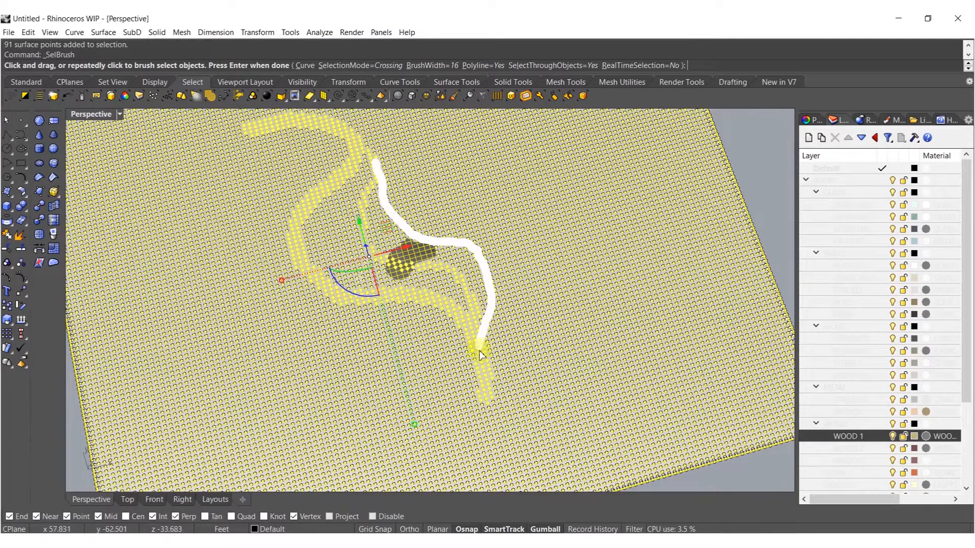
{"action": "left_click_drag", "start_coordinate": [490, 398], "coordinate": [493, 396]}
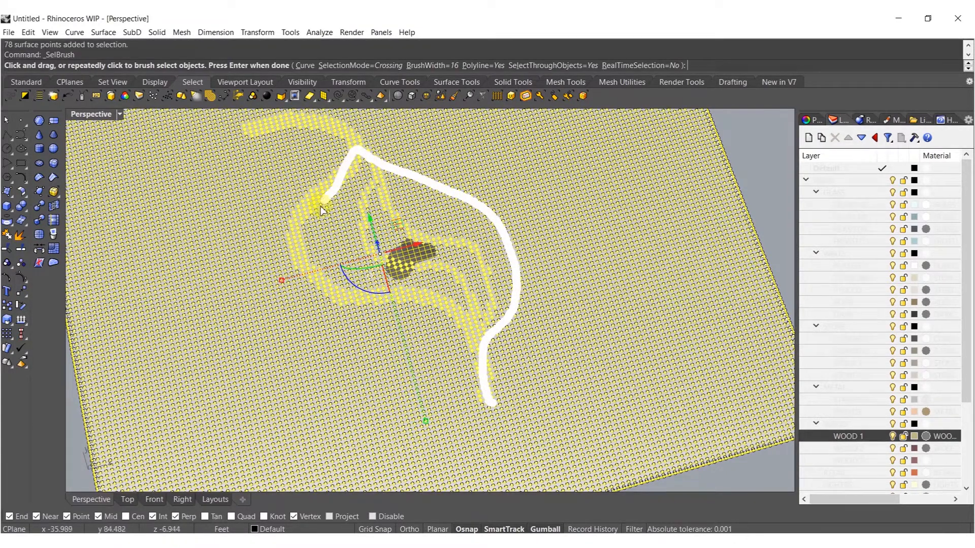
{"action": "left_click_drag", "start_coordinate": [460, 330], "coordinate": [463, 325]}
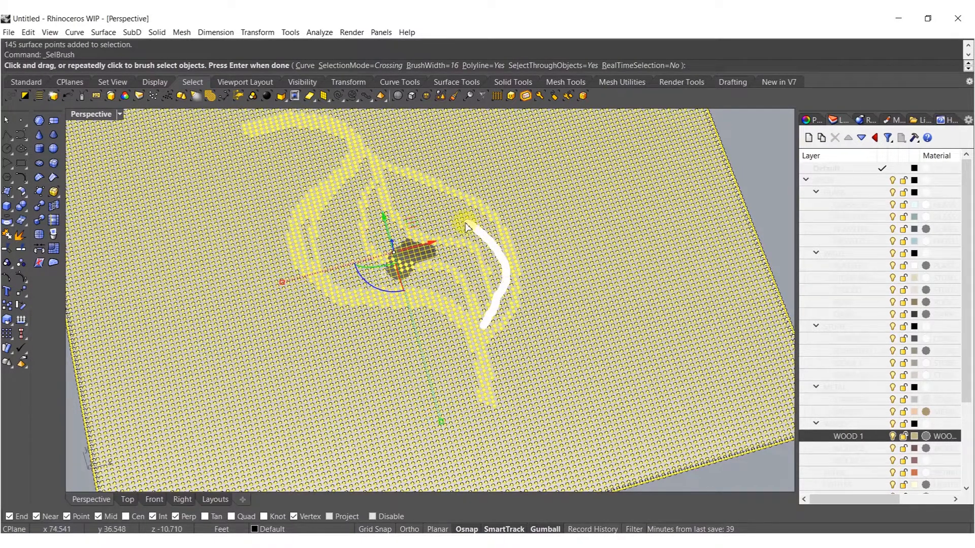
{"action": "mouse_move", "coordinate": [396, 173]}
{"action": "left_mouse_down"}
{"action": "mouse_move", "coordinate": [376, 144]}
{"action": "mouse_move", "coordinate": [388, 160]}
{"action": "mouse_move", "coordinate": [497, 175]}
{"action": "mouse_move", "coordinate": [558, 294]}
{"action": "mouse_move", "coordinate": [483, 374]}
{"action": "left_mouse_up"}
{"action": "mouse_move", "coordinate": [477, 423]}
{"action": "left_mouse_down"}
{"action": "mouse_move", "coordinate": [412, 340]}
{"action": "mouse_move", "coordinate": [335, 321]}
{"action": "left_mouse_up"}
{"action": "left_click_drag", "start_coordinate": [321, 237], "coordinate": [323, 206]}
{"action": "right_click", "coordinate": [323, 206]}
- Lower the selected control points by 3 feet and turn off the ground surface's control points
{"action": "mouse_move", "coordinate": [365, 234]}
{"action": "right_mouse_down"}
{"action": "mouse_move", "coordinate": [383, 287]}
{"action": "mouse_move", "coordinate": [448, 246]}
{"action": "right_mouse_up"}
{"action": "scroll", "coordinate": [440, 324], "scroll_direction": "up", "scroll_amount": 6}
{"action": "right_click_drag", "start_coordinate": [440, 324], "coordinate": [435, 213]}
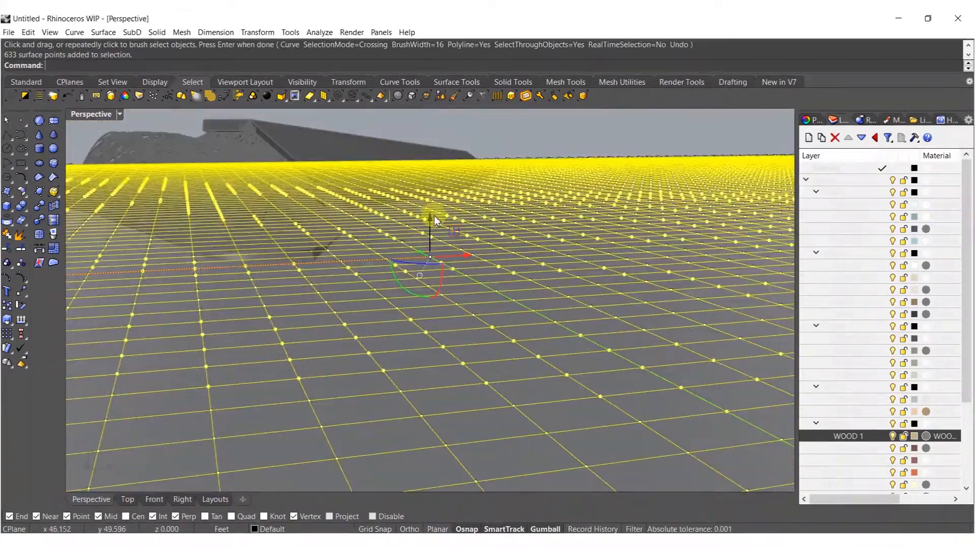
{"action": "left_click_drag", "start_coordinate": [431, 216], "coordinate": [436, 251]}
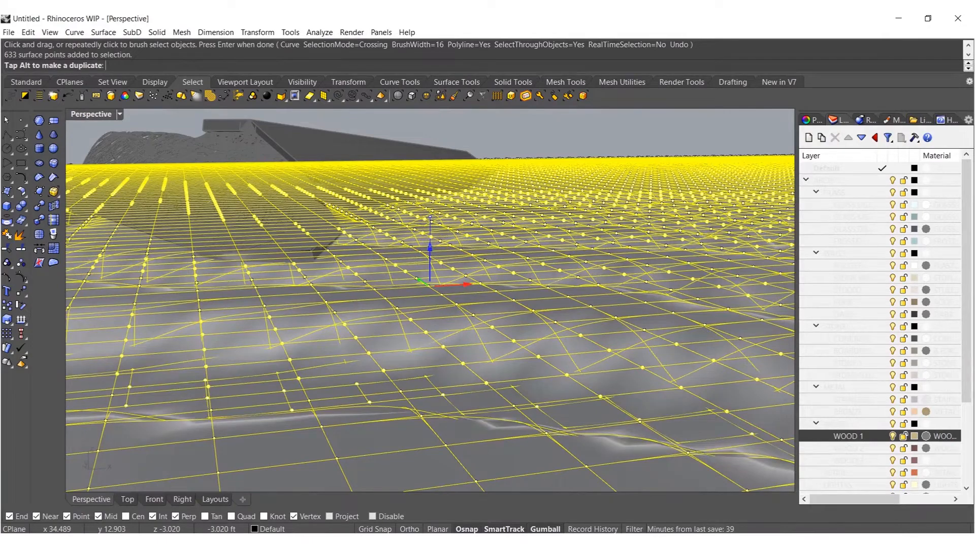
{"action": "type", "text": "3"}
{"action": "key", "text": "Return"}
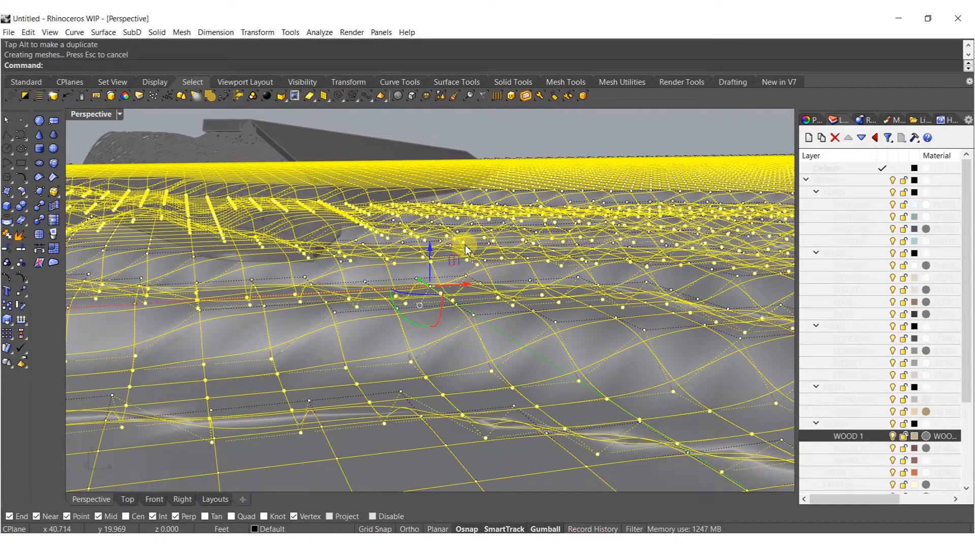
{"action": "right_click", "coordinate": [465, 246]}
{"action": "key", "text": "Escape"}
{"action": "key", "text": "Escape"}
- Examine the sculpted ground surface and its relation to the building from several angles
{"action": "right_click_drag", "start_coordinate": [496, 292], "coordinate": [653, 382]}
{"action": "left_click", "coordinate": [653, 382]}
{"action": "right_click_drag", "start_coordinate": [558, 397], "coordinate": [463, 307], "text": "shift"}
{"action": "left_click_drag", "start_coordinate": [447, 310], "coordinate": [587, 297]}
{"action": "key", "text": "Escape"}
{"action": "right_click_drag", "start_coordinate": [587, 298], "coordinate": [434, 307]}
{"action": "left_click", "coordinate": [450, 315]}
{"action": "mouse_move", "coordinate": [450, 315]}
{"action": "left_mouse_down"}
{"action": "mouse_move", "coordinate": [453, 286]}
{"action": "mouse_move", "coordinate": [453, 305]}
{"action": "left_mouse_up"}
{"action": "scroll", "coordinate": [431, 342], "scroll_direction": "down", "scroll_amount": 4}
{"action": "key", "text": "Escape"}
- Try smoothing the whole ground surface, and undo that smoothing
{"action": "left_click", "coordinate": [432, 325]}
{"action": "type", "text": "Smooth"}
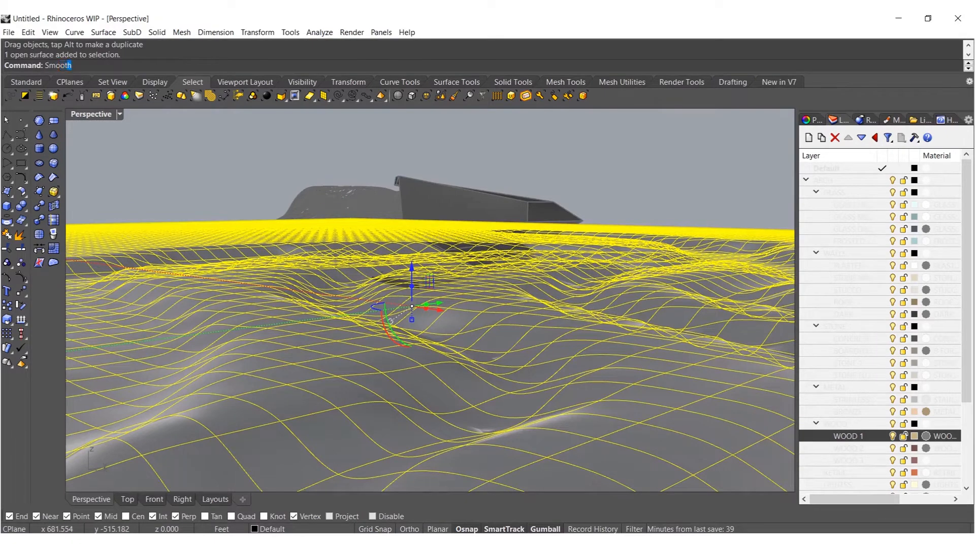
{"action": "key", "text": "Return"}
{"action": "key", "text": "Return"}
{"action": "key", "text": "ctrl+z"}
- Smooth the ground surface in X, Y and Z with a factor of 0.0653997 and 20 steps, keeping its boundaries fixed
{"action": "key", "text": "Return"}
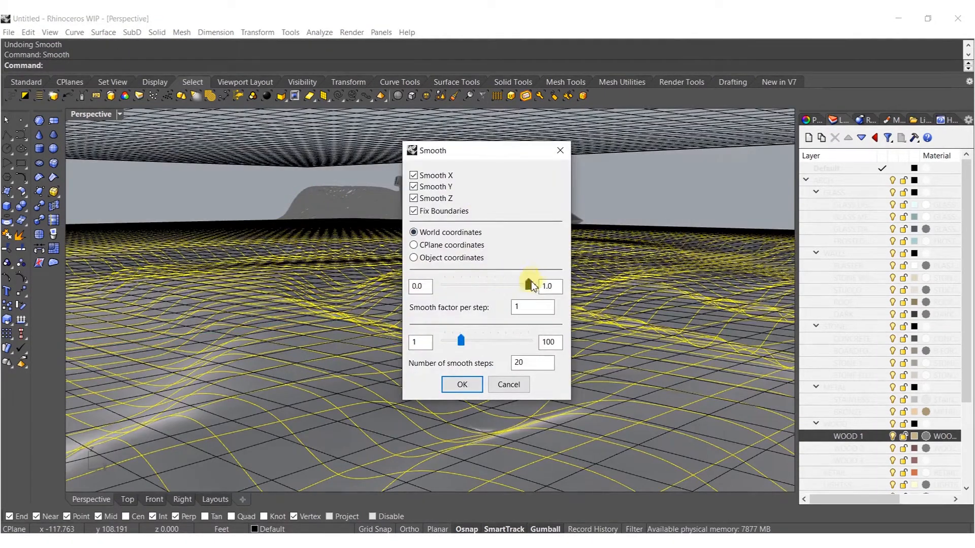
{"action": "left_click_drag", "start_coordinate": [467, 287], "coordinate": [484, 286]}
{"action": "left_click", "coordinate": [463, 384]}
{"action": "key", "text": "Escape"}
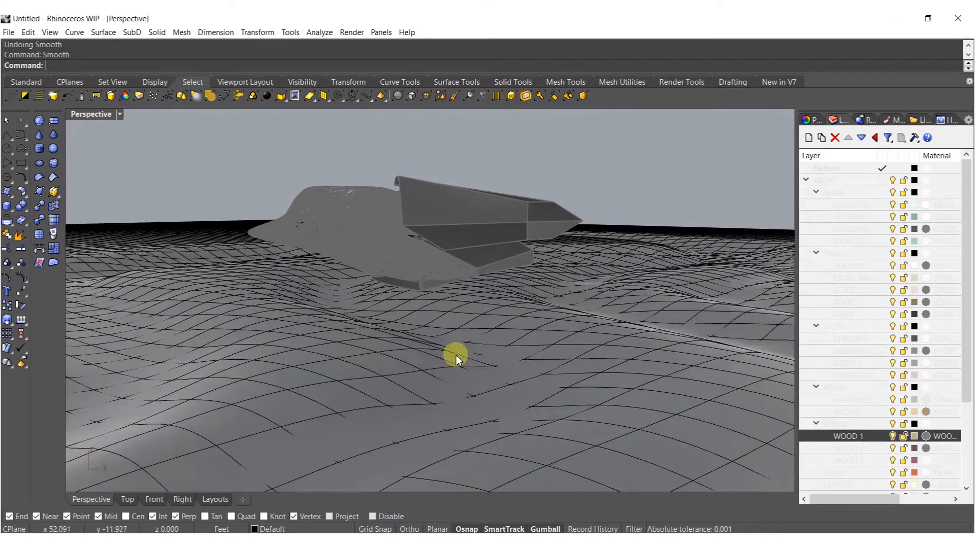
- Apply a second smoothing pass to the ground surface with the same factor and 20 steps
{"action": "key", "text": "Return"}
{"action": "left_click", "coordinate": [458, 346]}
{"action": "key", "text": "Return"}
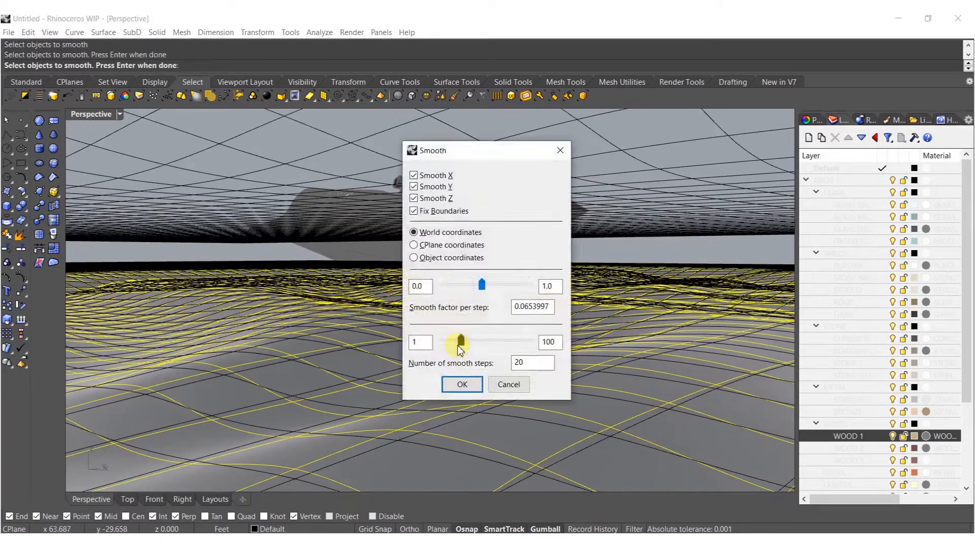
{"action": "key", "text": "Return"}
- Examine the smoothed terrain beneath and around the building
{"action": "right_click_drag", "start_coordinate": [396, 346], "coordinate": [453, 348]}
{"action": "left_click", "coordinate": [422, 321]}
{"action": "left_click_drag", "start_coordinate": [481, 331], "coordinate": [480, 329]}
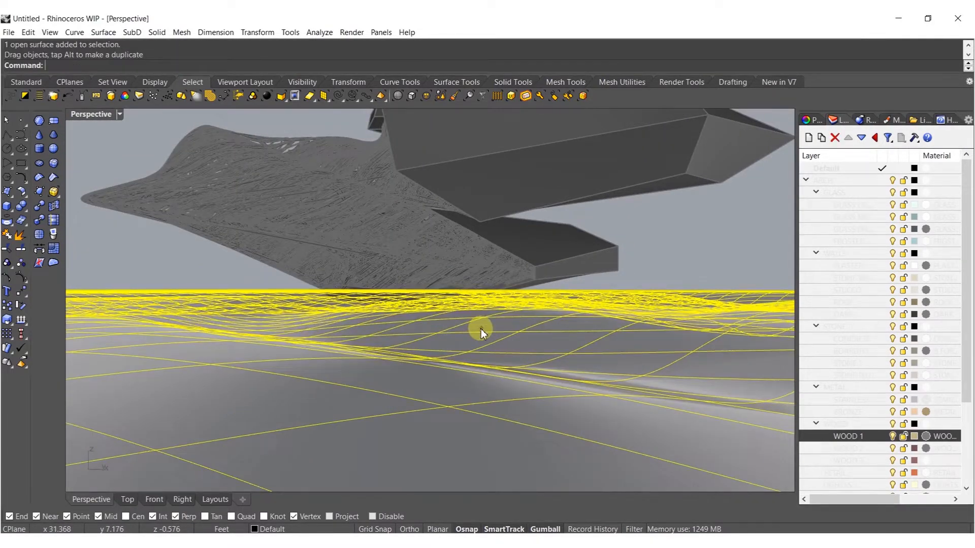
{"action": "key", "text": "Escape"}
{"action": "scroll", "coordinate": [409, 319], "scroll_direction": "up", "scroll_amount": 3}
{"action": "right_click_drag", "start_coordinate": [431, 313], "coordinate": [360, 230]}
{"action": "right_click_drag", "start_coordinate": [428, 272], "coordinate": [424, 337]}
- Assign the smoothed ground surface to the GRASS layer
{"action": "left_click", "coordinate": [453, 337]}
{"action": "scroll", "coordinate": [868, 435], "scroll_direction": "down", "scroll_amount": 3}
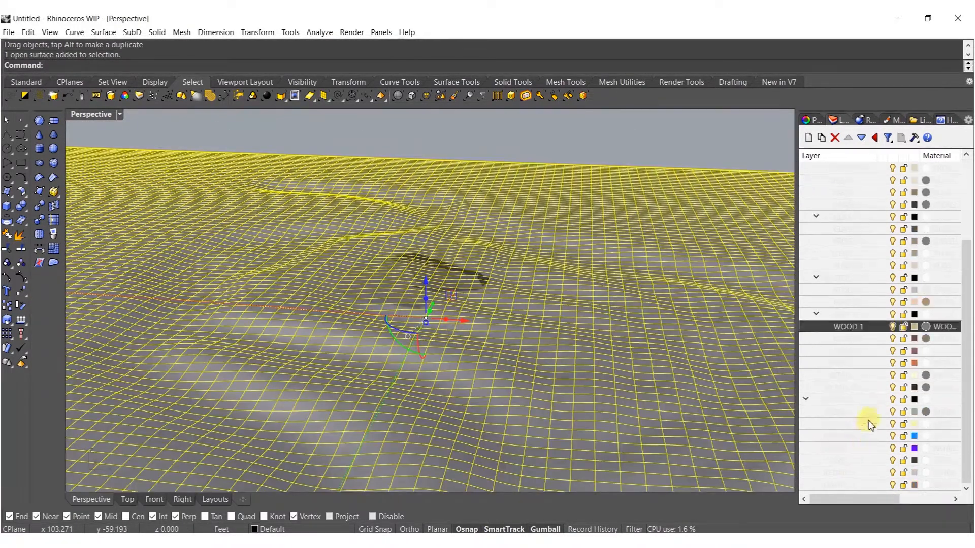
{"action": "right_click", "coordinate": [863, 411]}
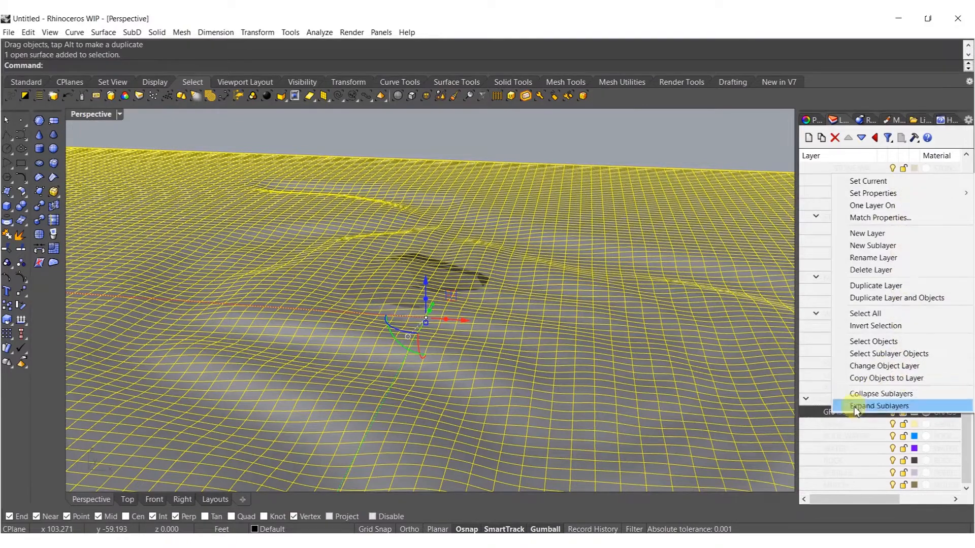
{"action": "left_click", "coordinate": [860, 366]}
{"action": "key", "text": "Escape"}
- Draw a flat rectangular plane from the ground surface's near corner to its diagonally opposite corner, covering the whole terrain
{"action": "scroll", "coordinate": [405, 279], "scroll_direction": "down", "scroll_amount": 3}
{"action": "right_click_drag", "start_coordinate": [404, 278], "coordinate": [473, 258]}
{"action": "left_click", "coordinate": [6, 194]}
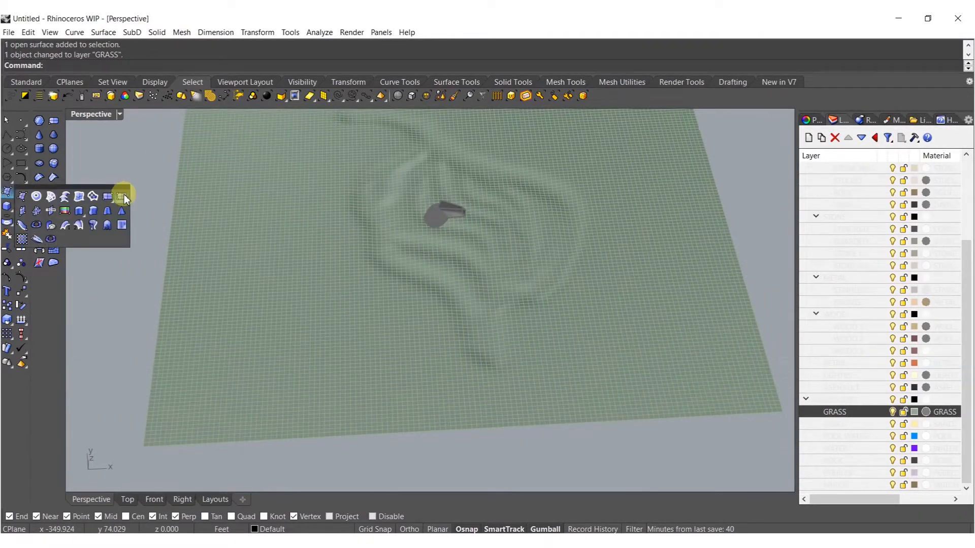
{"action": "left_click", "coordinate": [111, 198]}
{"action": "left_click", "coordinate": [147, 450]}
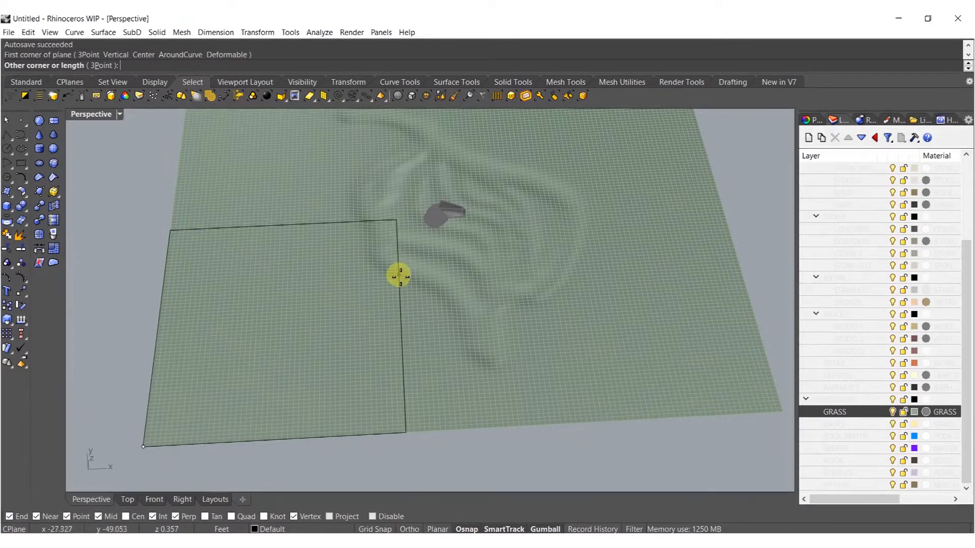
{"action": "scroll", "coordinate": [406, 274], "scroll_direction": "up", "scroll_amount": 3}
{"action": "left_click", "coordinate": [573, 169]}
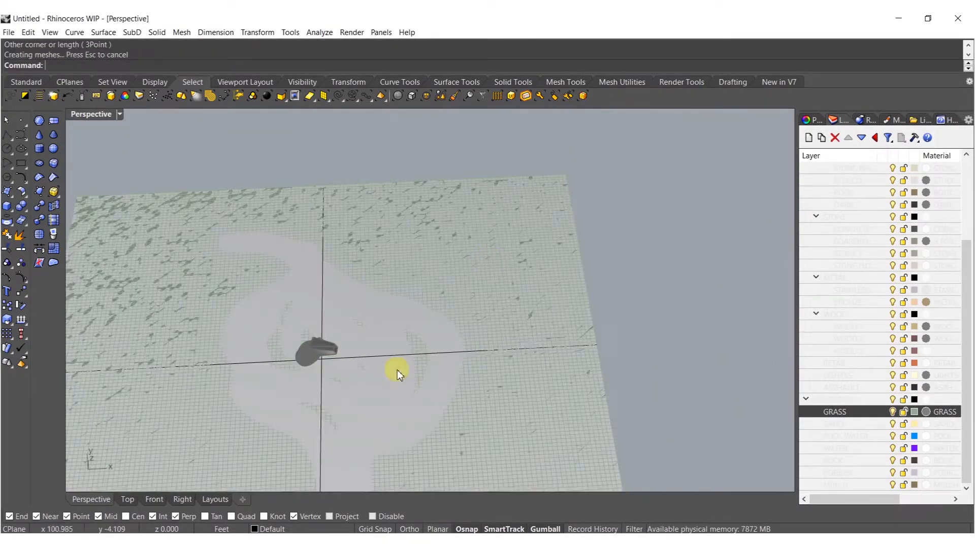
- Lower the flat plane slightly along Z so the raised terrain around the building pokes through it
{"action": "right_click_drag", "start_coordinate": [397, 370], "coordinate": [419, 301], "text": "shift"}
{"action": "left_click", "coordinate": [419, 303]}
{"action": "scroll", "coordinate": [428, 263], "scroll_direction": "up", "scroll_amount": 5}
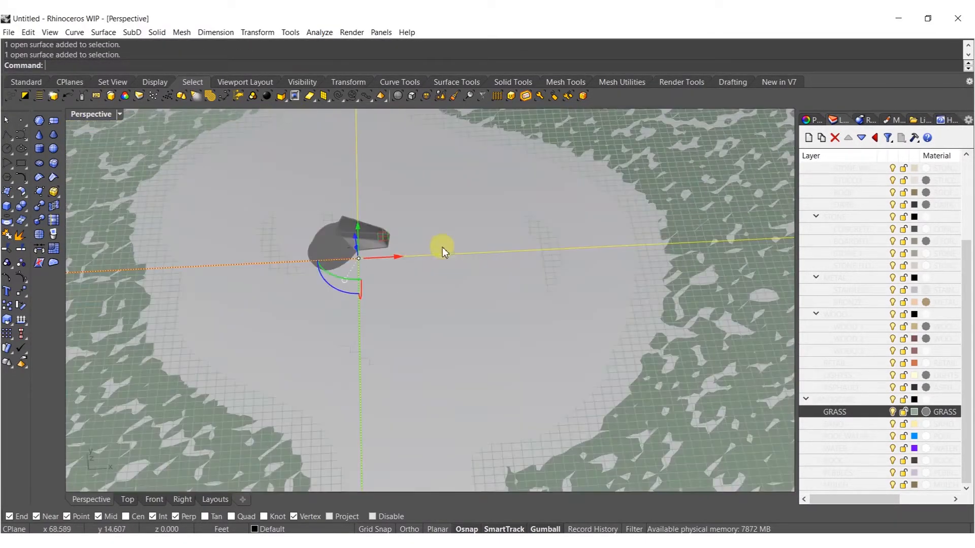
{"action": "right_click_drag", "start_coordinate": [453, 315], "coordinate": [395, 231]}
{"action": "scroll", "coordinate": [396, 233], "scroll_direction": "up", "scroll_amount": 5}
{"action": "right_click_drag", "start_coordinate": [405, 309], "coordinate": [422, 251], "text": "shift"}
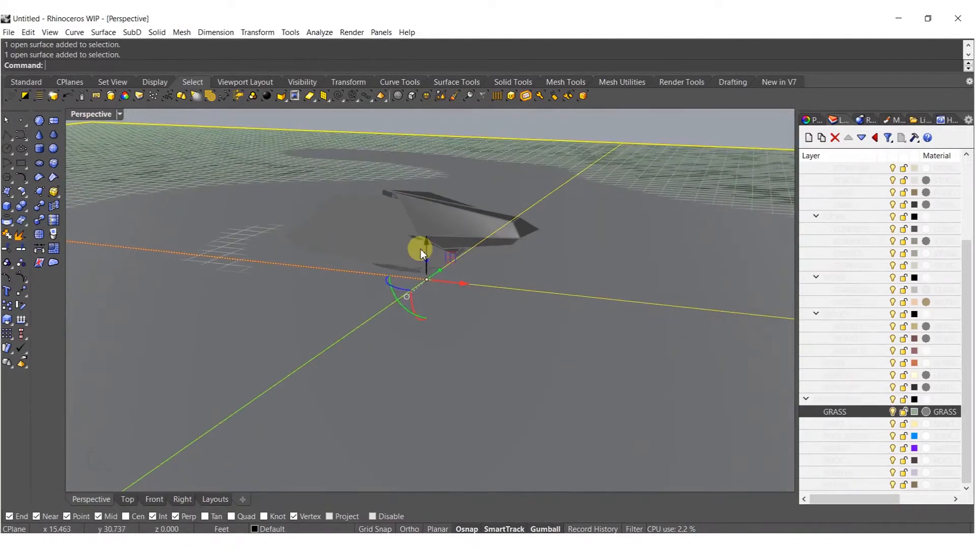
{"action": "scroll", "coordinate": [428, 260], "scroll_direction": "up", "scroll_amount": 6}
{"action": "left_click_drag", "start_coordinate": [432, 285], "coordinate": [432, 285]}
{"action": "right_click_drag", "start_coordinate": [407, 298], "coordinate": [519, 236]}
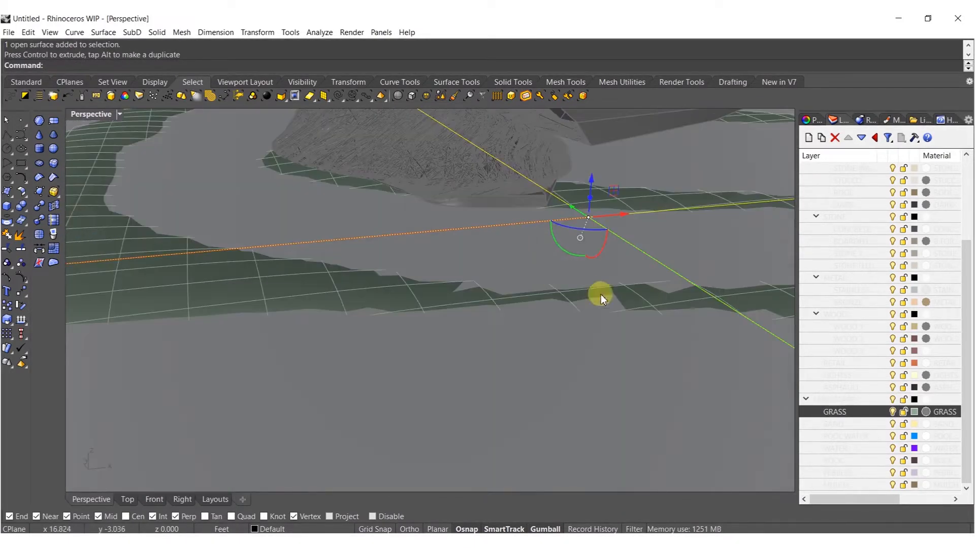
- Assign the flat plane to the POOL WATER layer
{"action": "right_click", "coordinate": [861, 437]}
{"action": "left_click", "coordinate": [870, 387]}
{"action": "right_click_drag", "start_coordinate": [658, 361], "coordinate": [429, 300]}
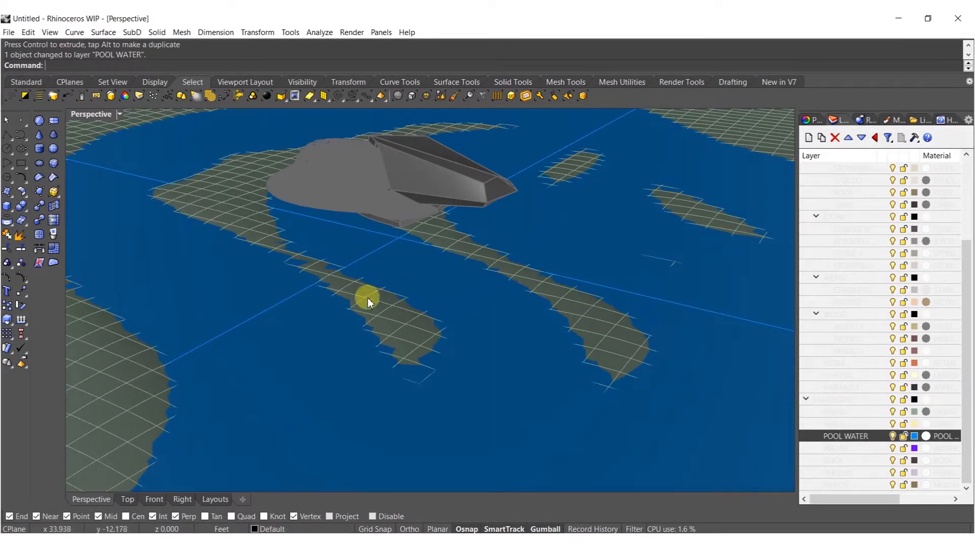
{"action": "right_click_drag", "start_coordinate": [354, 303], "coordinate": [412, 351], "text": "shift"}
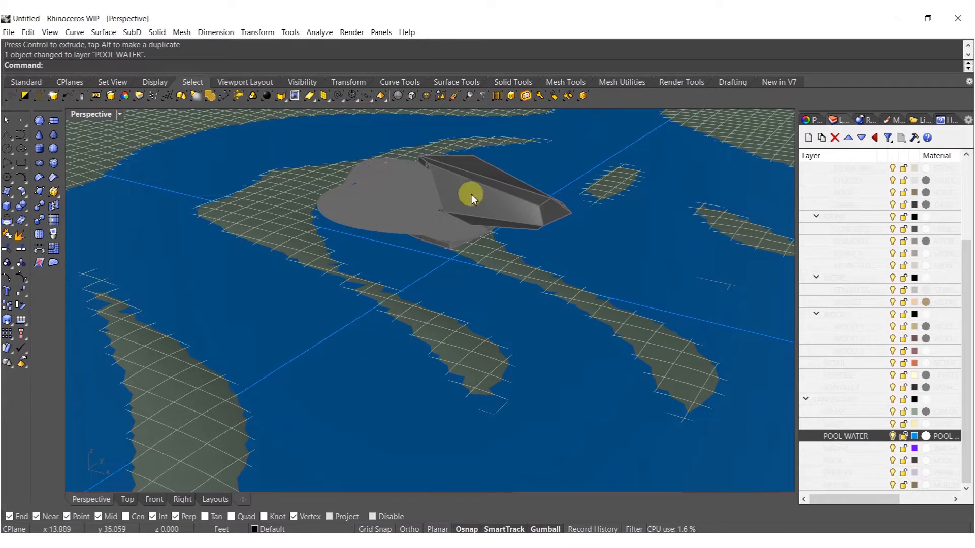
- Unlock the locked building objects and switch to Lumion
{"action": "right_click_drag", "start_coordinate": [556, 287], "coordinate": [456, 293]}
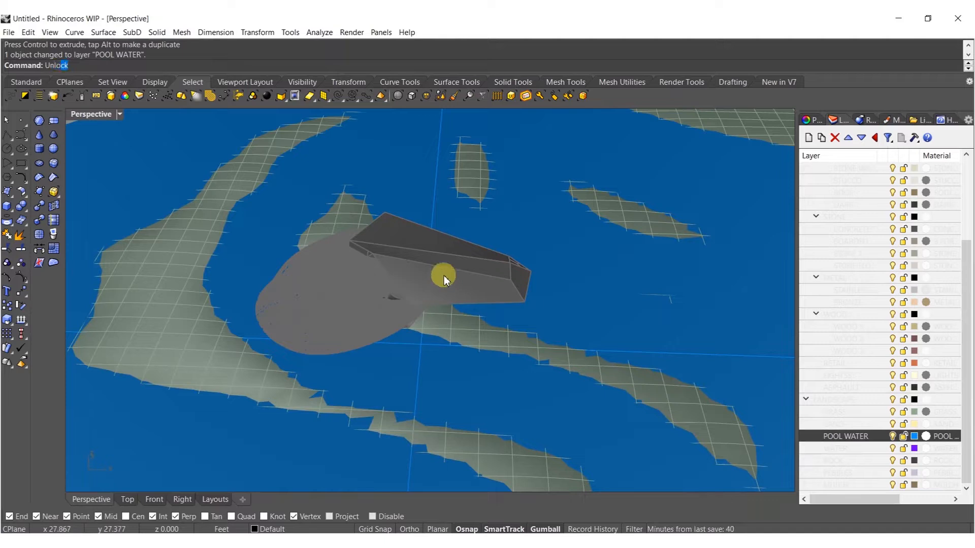
{"action": "key", "text": "Return"}
{"action": "left_click", "coordinate": [844, 541]}
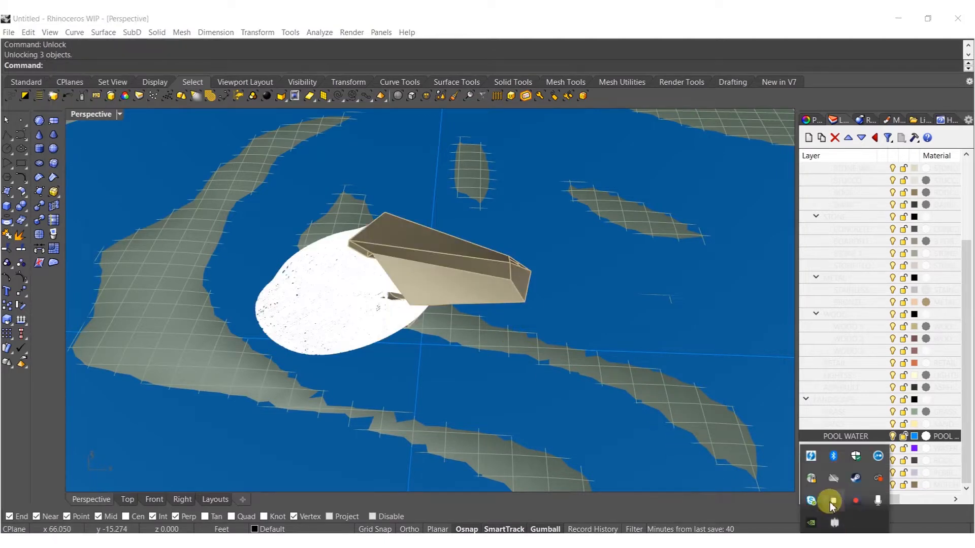
{"action": "left_click", "coordinate": [822, 500]}
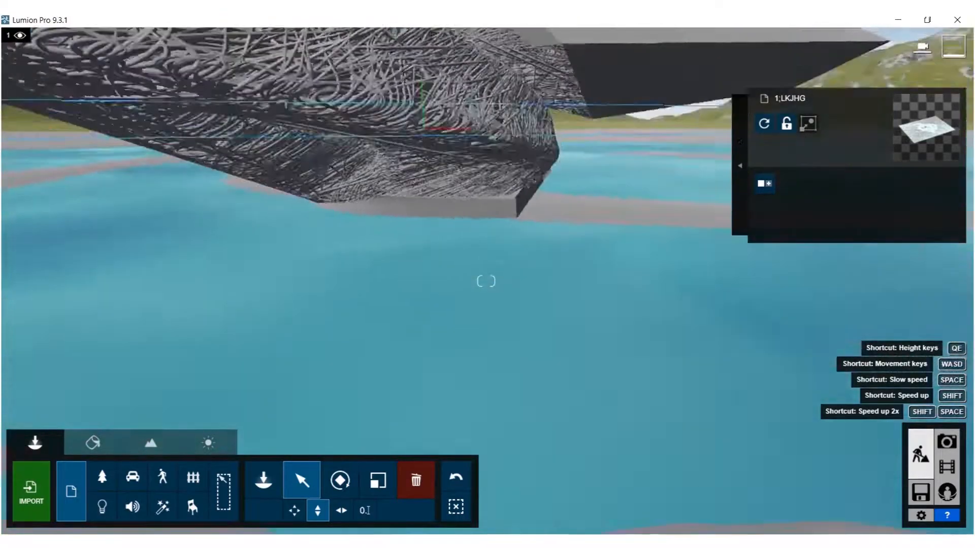
- Apply the Wild Grass 02 nature material to the terrain's GRASS material in the Material Editor
{"action": "key", "text": "s"}
{"action": "right_click_drag", "start_coordinate": [486, 281], "coordinate": [510, 270]}
{"action": "key", "text": "w"}
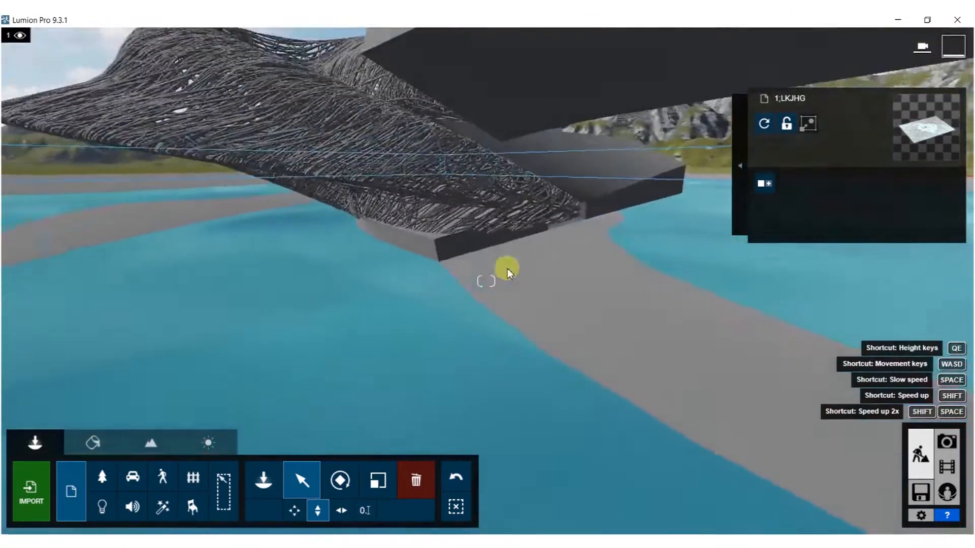
{"action": "key", "text": "s"}
{"action": "left_click", "coordinate": [91, 441]}
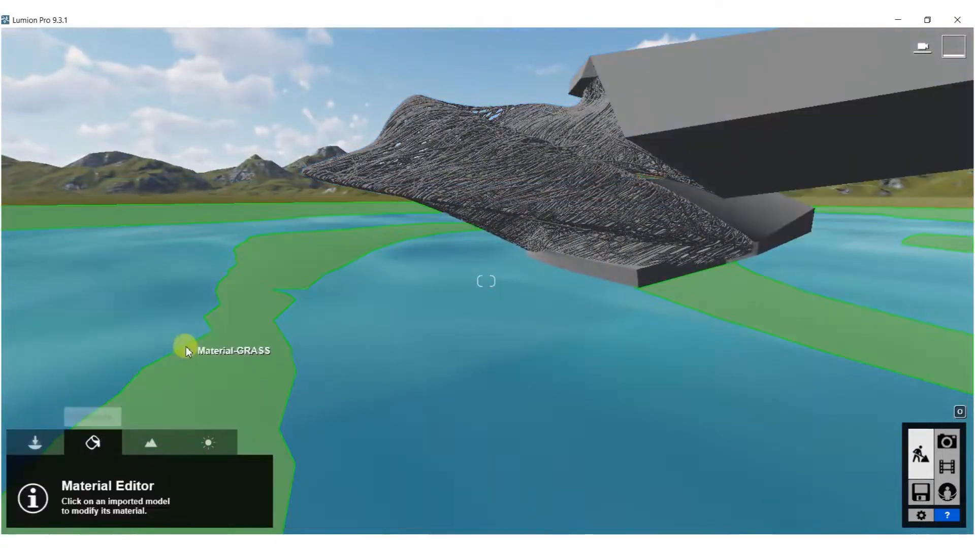
{"action": "left_click", "coordinate": [220, 330]}
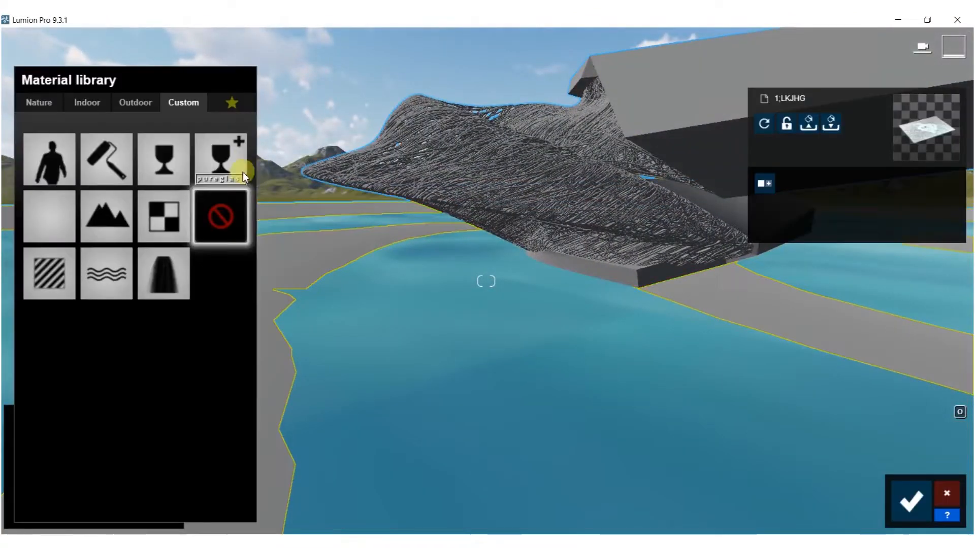
{"action": "left_click", "coordinate": [26, 104]}
{"action": "left_click", "coordinate": [93, 140]}
{"action": "left_click", "coordinate": [115, 427]}
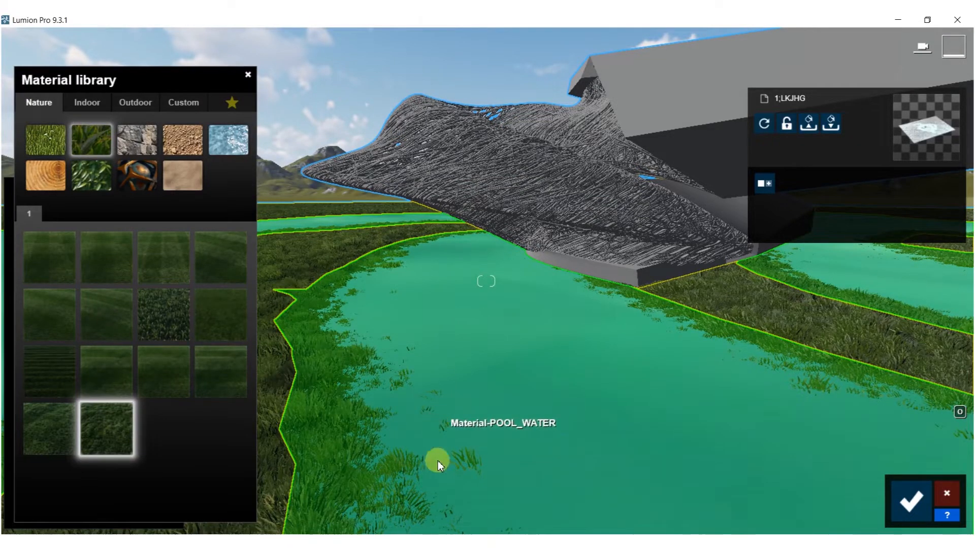
- Set the Wild Grass 02 grass length to its maximum and slightly increase the grass size
{"action": "right_click_drag", "start_coordinate": [470, 471], "coordinate": [442, 431]}
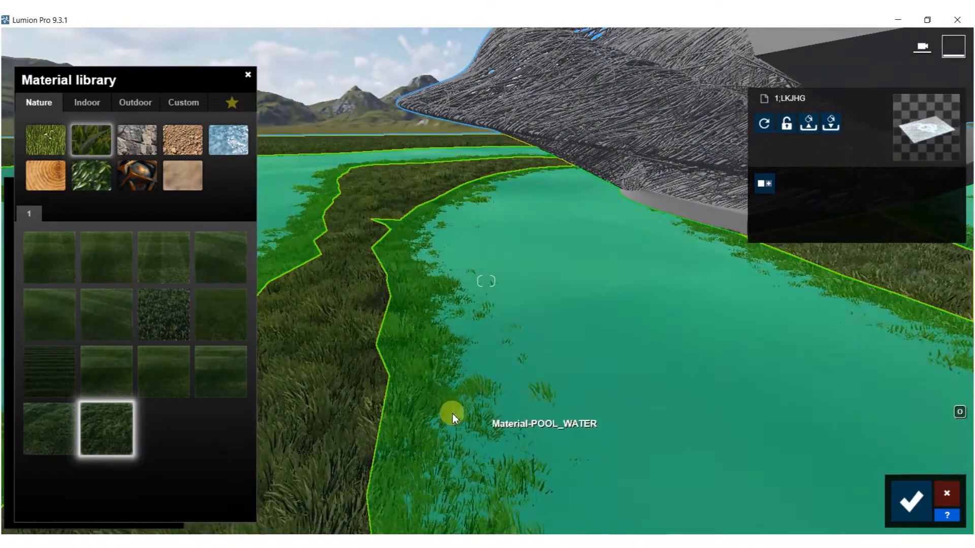
{"action": "left_click", "coordinate": [105, 439]}
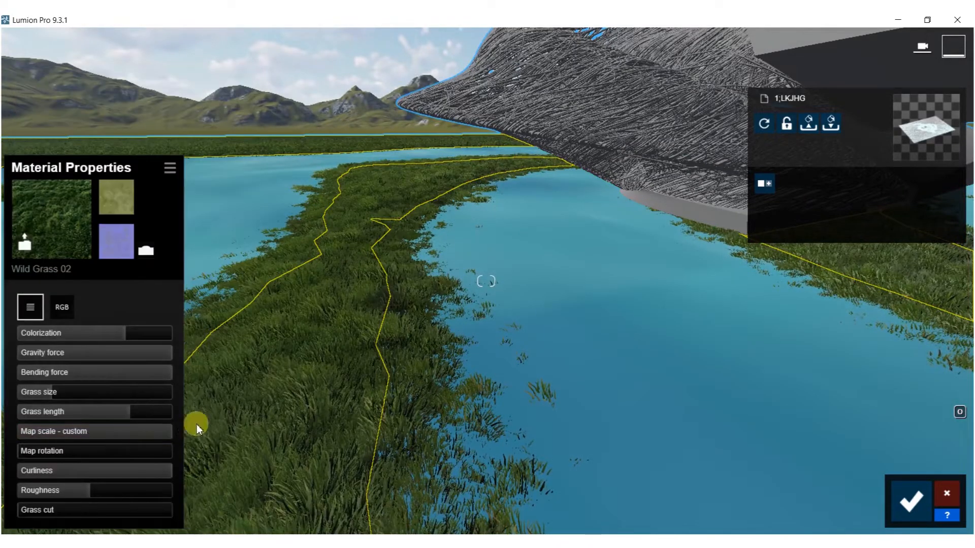
{"action": "left_click_drag", "start_coordinate": [144, 404], "coordinate": [202, 402], "text": "shift"}
{"action": "left_click_drag", "start_coordinate": [111, 400], "coordinate": [50, 395], "text": "shift"}
{"action": "left_click_drag", "start_coordinate": [58, 395], "coordinate": [73, 395]}
{"action": "right_click_drag", "start_coordinate": [592, 376], "coordinate": [340, 334]}
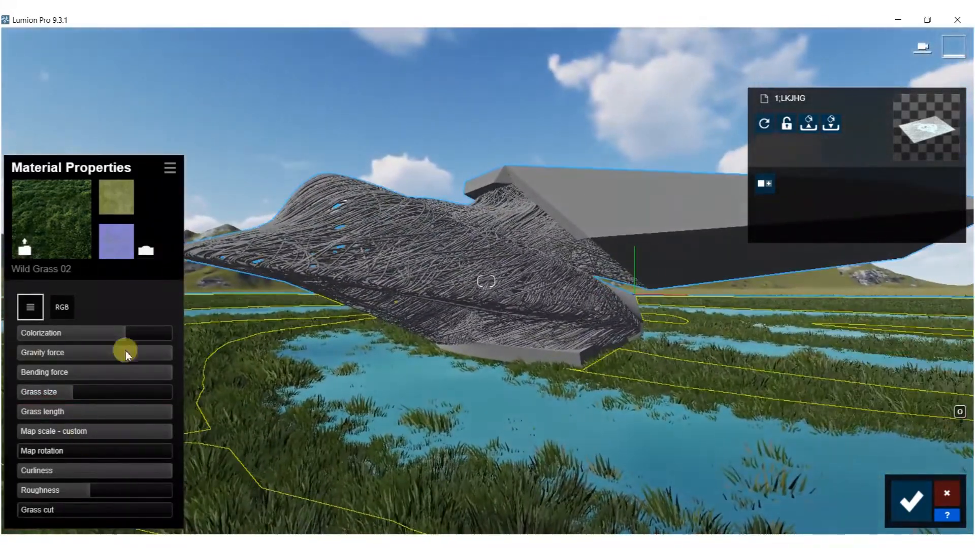
- Replace the POOL_WATER material with a nature water preset, comparing Clear Ocean and Calm Blue before choosing Calm Pond
{"action": "left_click", "coordinate": [492, 416]}
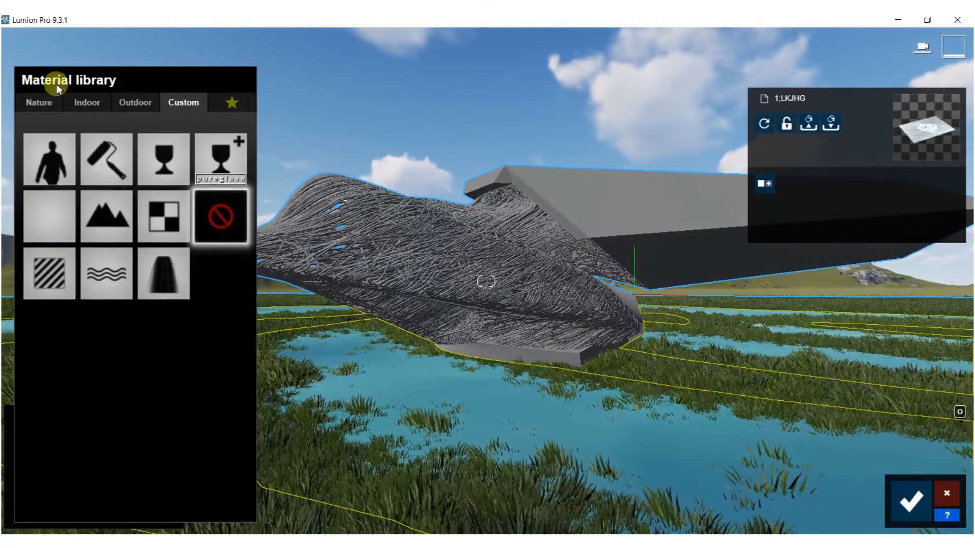
{"action": "left_click", "coordinate": [41, 103]}
{"action": "left_click", "coordinate": [234, 148]}
{"action": "left_click", "coordinate": [220, 260]}
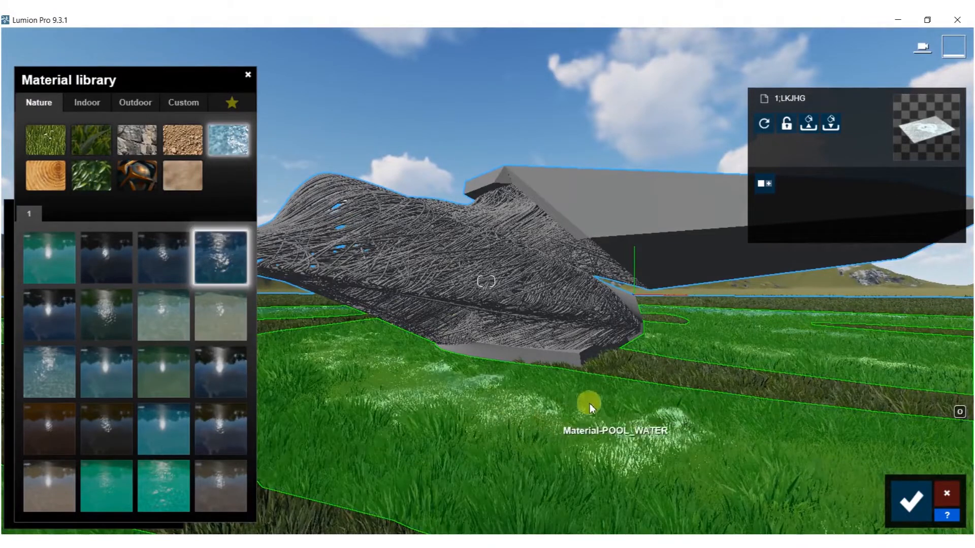
{"action": "left_click", "coordinate": [47, 381]}
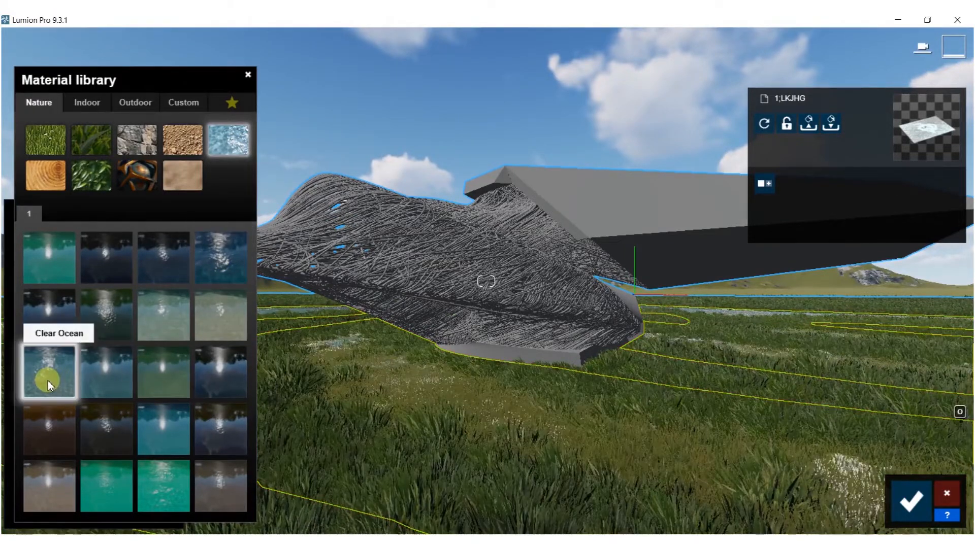
{"action": "left_click", "coordinate": [111, 319]}
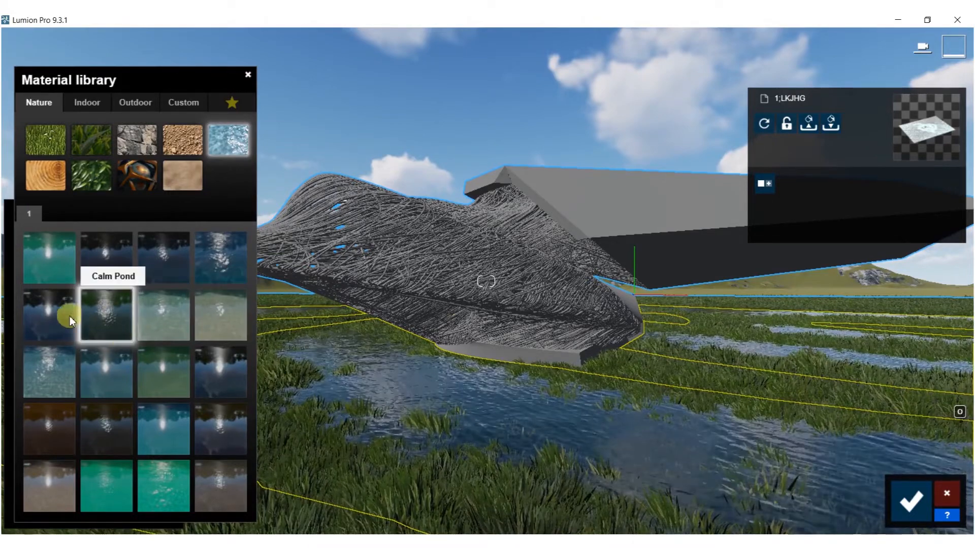
{"action": "left_click", "coordinate": [47, 319]}
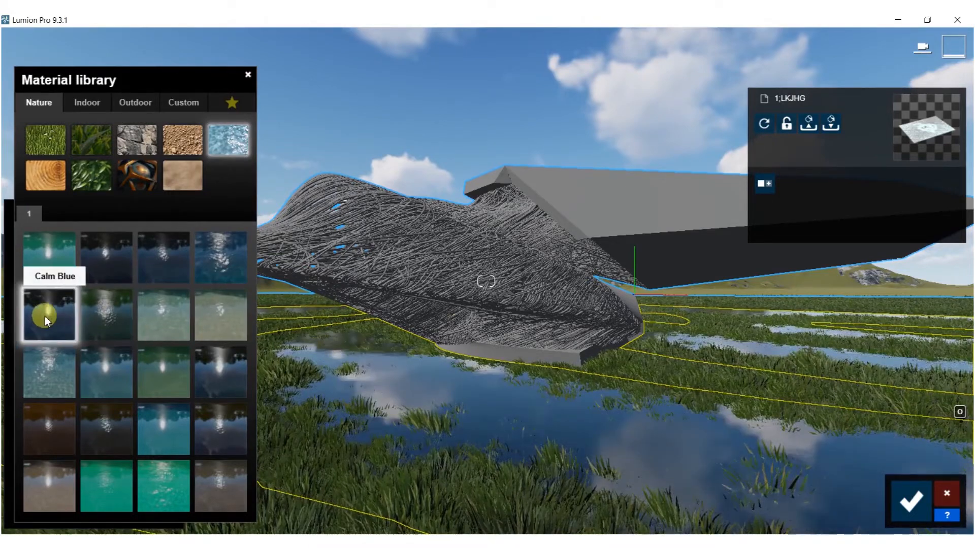
{"action": "left_click", "coordinate": [90, 323]}
- Try other water presets such as Clear Pool on the water plane, and return to Calm Pond
{"action": "right_click_drag", "start_coordinate": [529, 345], "coordinate": [586, 325]}
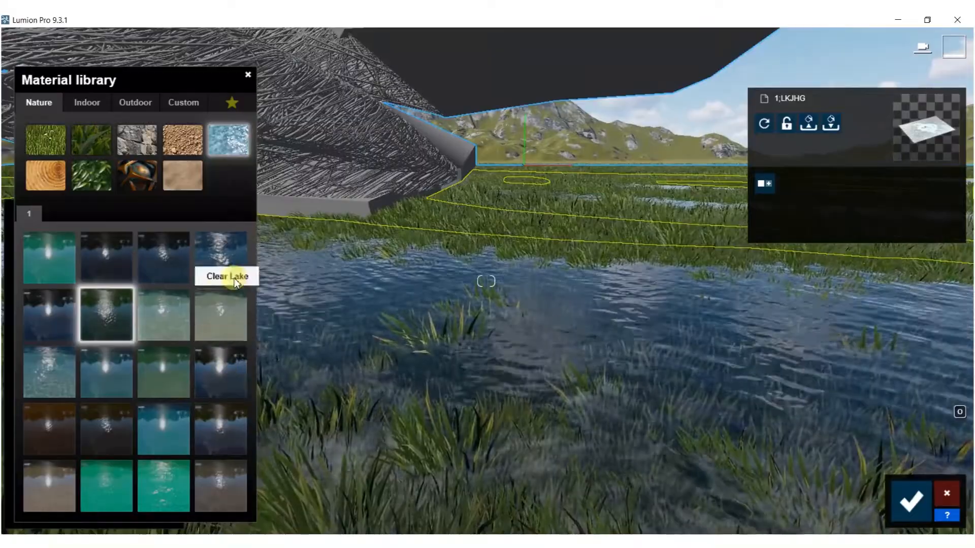
{"action": "left_click", "coordinate": [215, 256]}
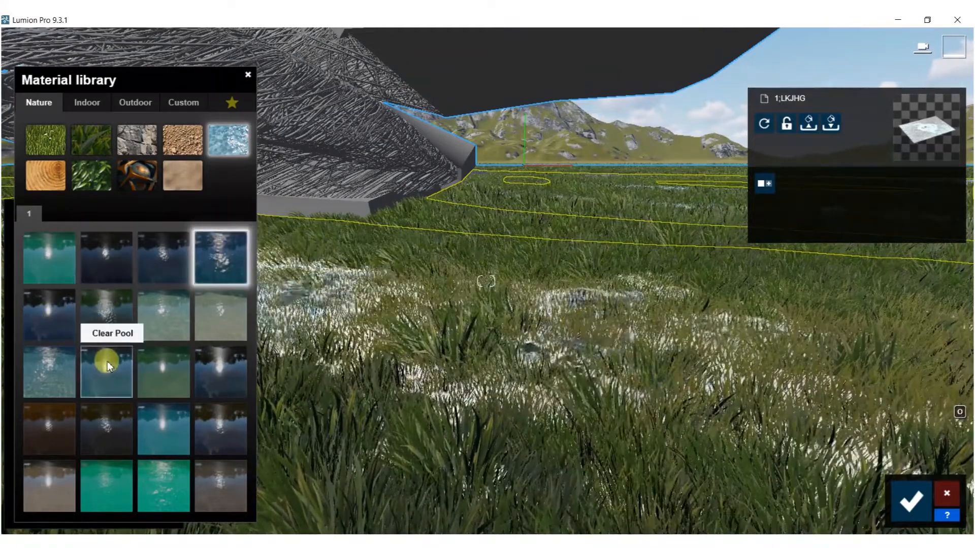
{"action": "left_click", "coordinate": [107, 365]}
{"action": "left_click", "coordinate": [69, 352]}
{"action": "left_click", "coordinate": [96, 316]}
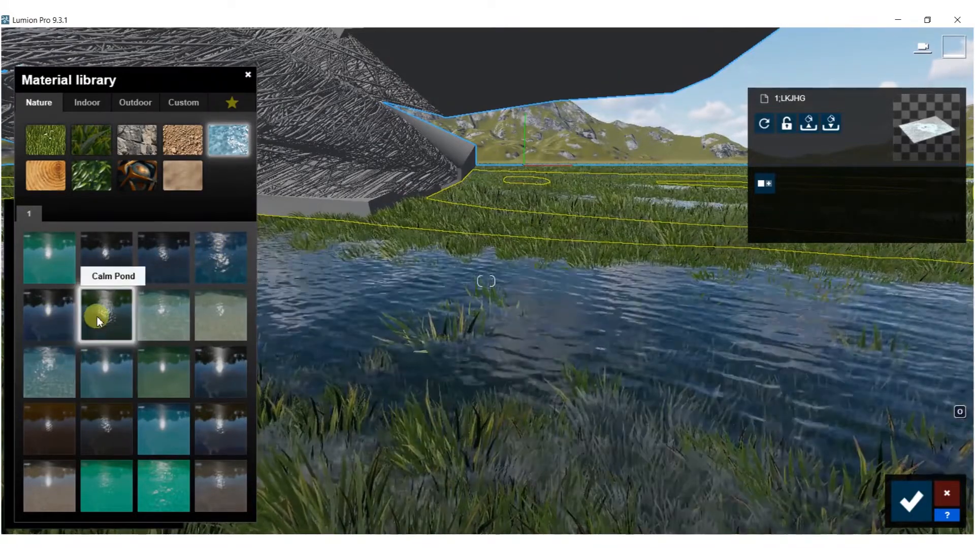
- Apply the indoor marble material Marble 012 1024 to the building's PLASTER mesh shell
{"action": "key", "text": "s"}
{"action": "right_click_drag", "start_coordinate": [461, 322], "coordinate": [774, 363]}
{"action": "key", "text": "w"}
{"action": "key", "text": "a"}
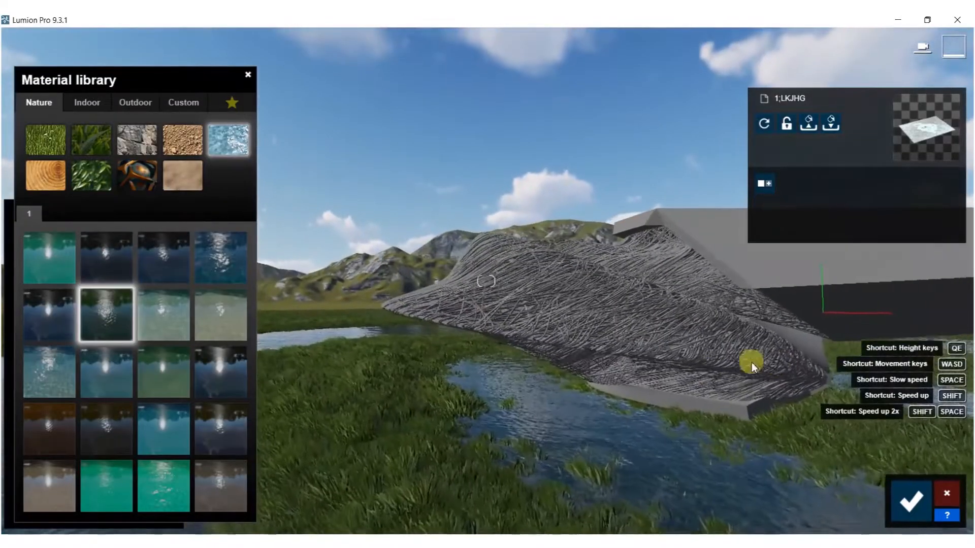
{"action": "left_click", "coordinate": [580, 326]}
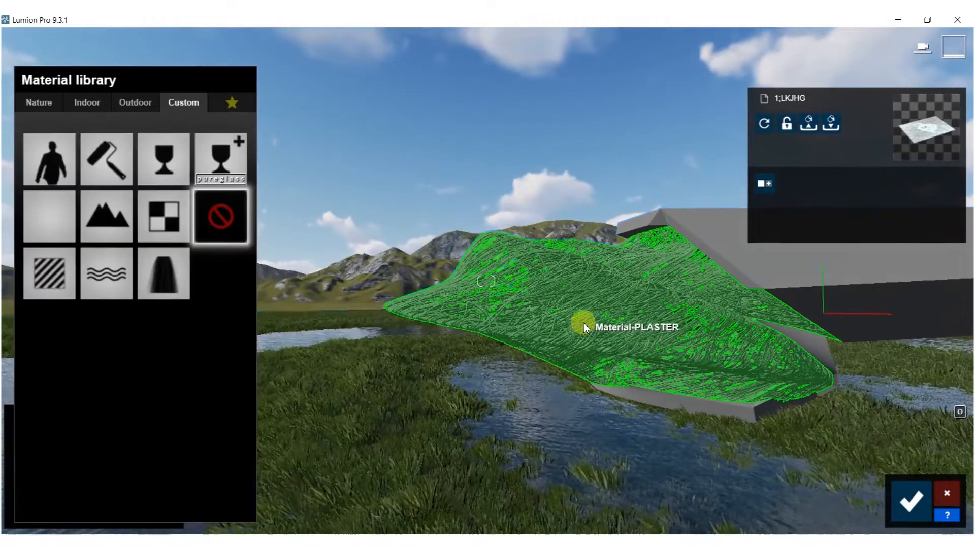
{"action": "left_click", "coordinate": [90, 107]}
{"action": "left_click", "coordinate": [85, 174]}
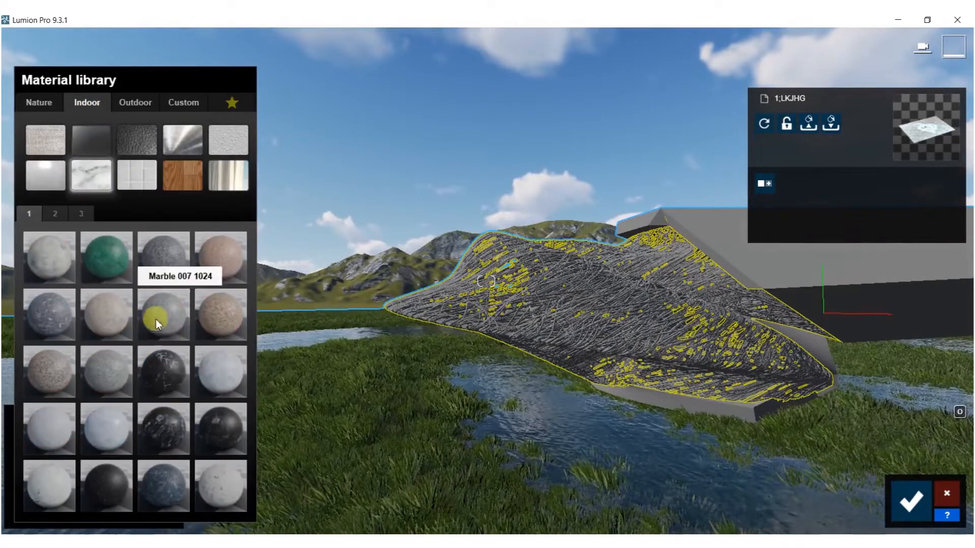
{"action": "left_click", "coordinate": [216, 364]}
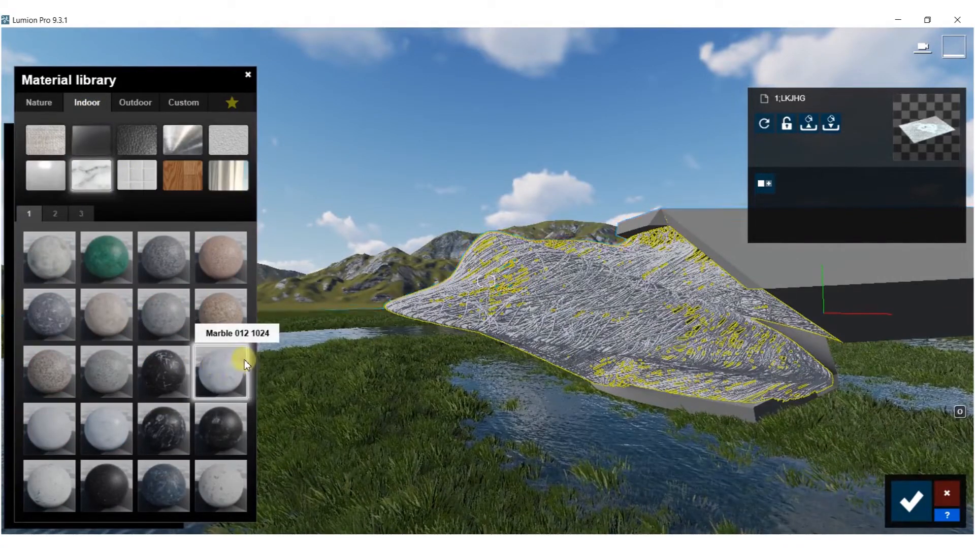
- Give the faceted volume's WOOD_1 material an indoor wood finish, choosing Wood Floor 006 1024
{"action": "left_click", "coordinate": [772, 260]}
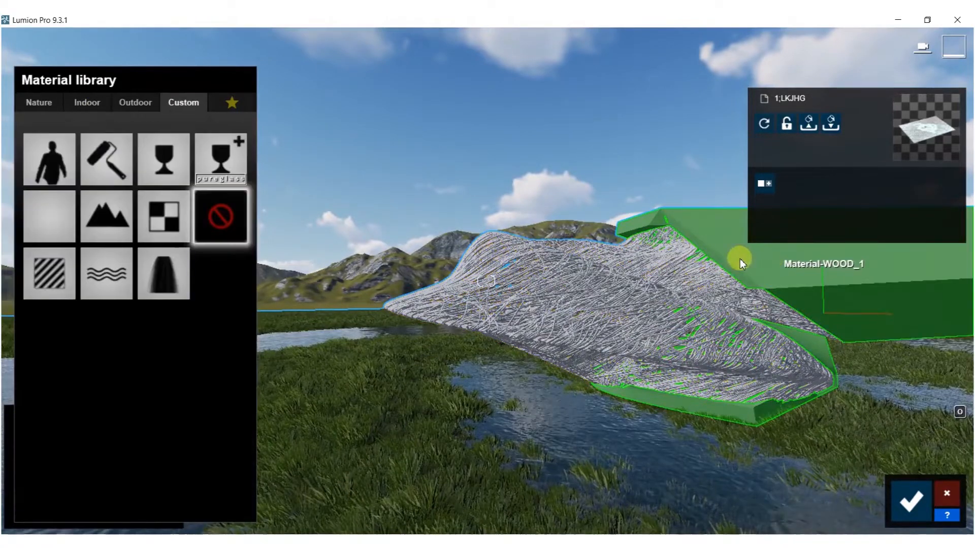
{"action": "left_click", "coordinate": [94, 107]}
{"action": "left_click", "coordinate": [181, 177]}
{"action": "left_click", "coordinate": [218, 377]}
{"action": "right_click_drag", "start_coordinate": [560, 376], "coordinate": [702, 309]}
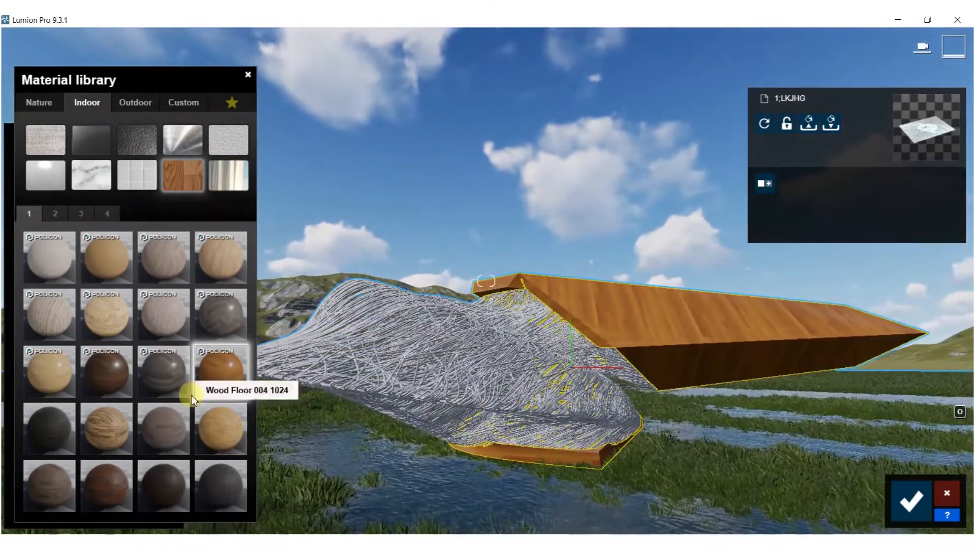
{"action": "left_click", "coordinate": [105, 484]}
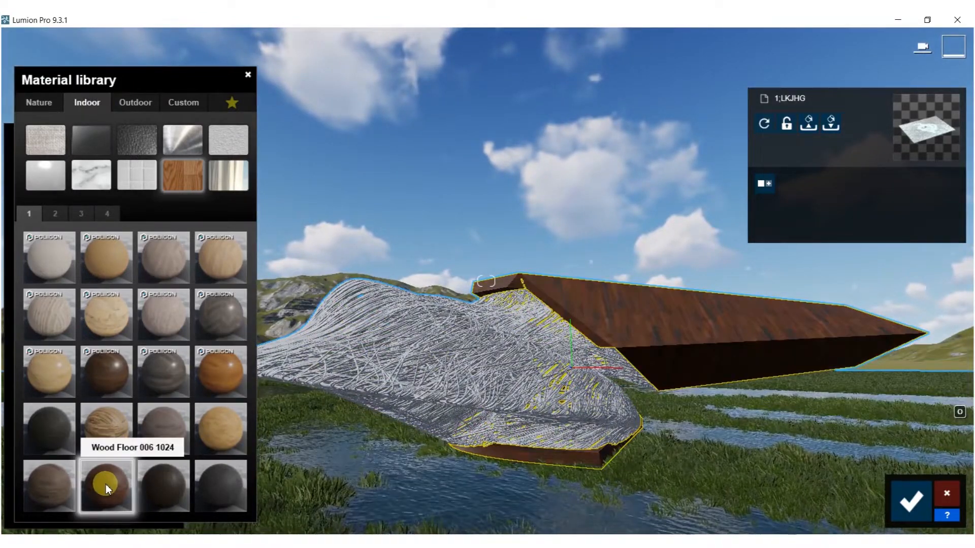
- Compare Wood Floor 019 and 025 finishes on the faceted volume, and choose Wood Floor 017 DDDS 1024
{"action": "left_click", "coordinate": [61, 213]}
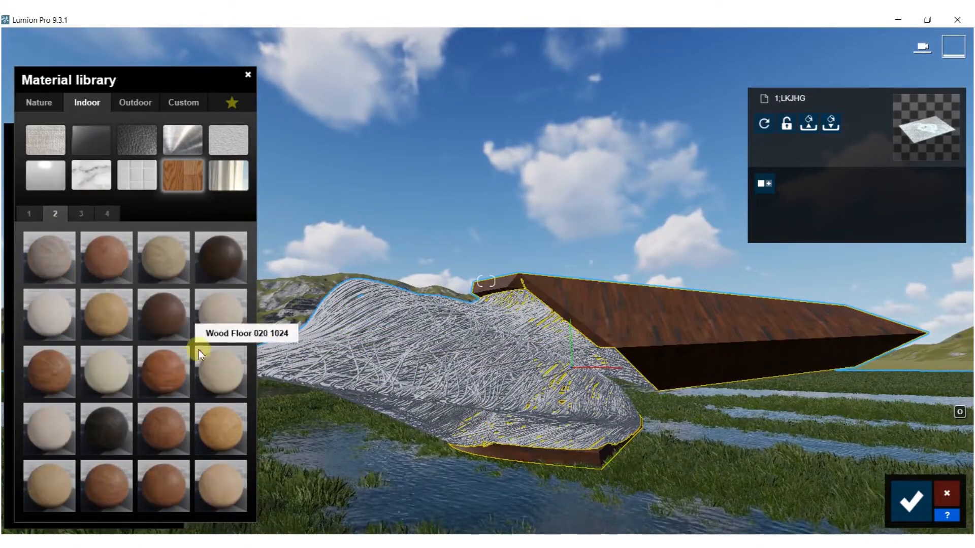
{"action": "left_click", "coordinate": [166, 367]}
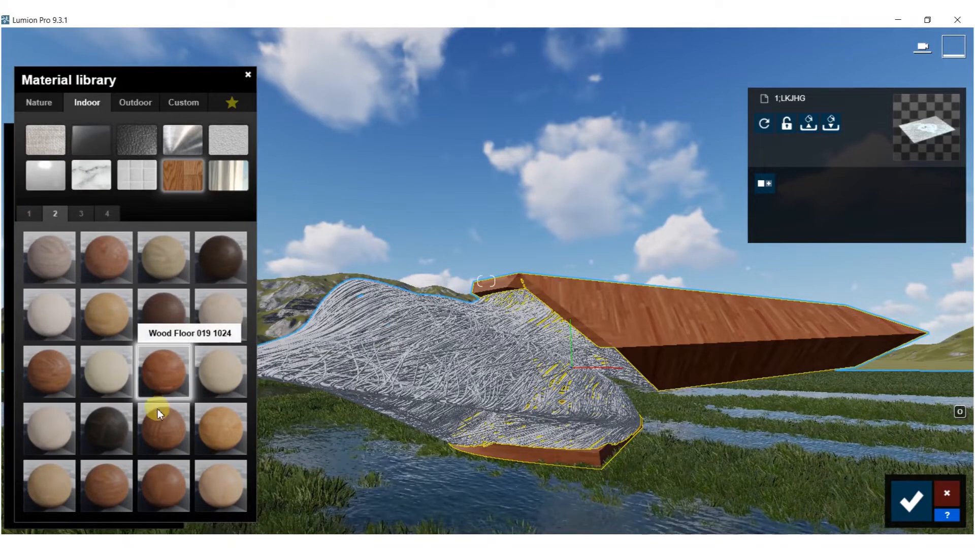
{"action": "left_click", "coordinate": [157, 434]}
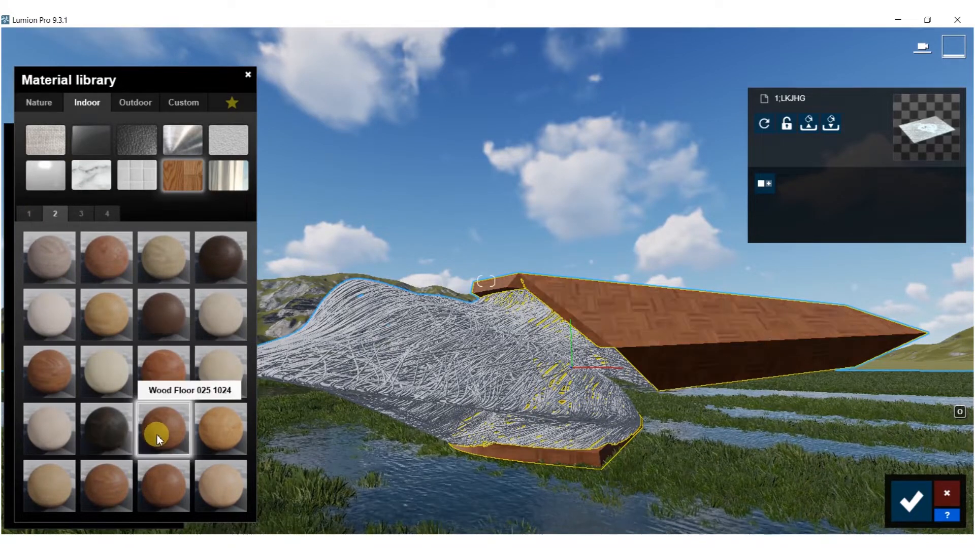
{"action": "left_click", "coordinate": [161, 372]}
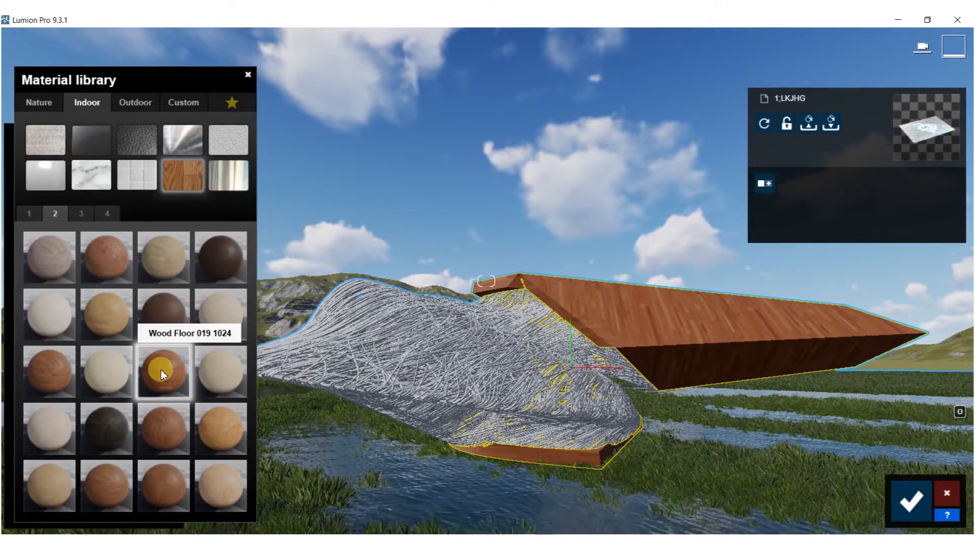
{"action": "left_click", "coordinate": [51, 380]}
{"action": "right_click_drag", "start_coordinate": [456, 371], "coordinate": [497, 382]}
{"action": "key", "text": "w"}
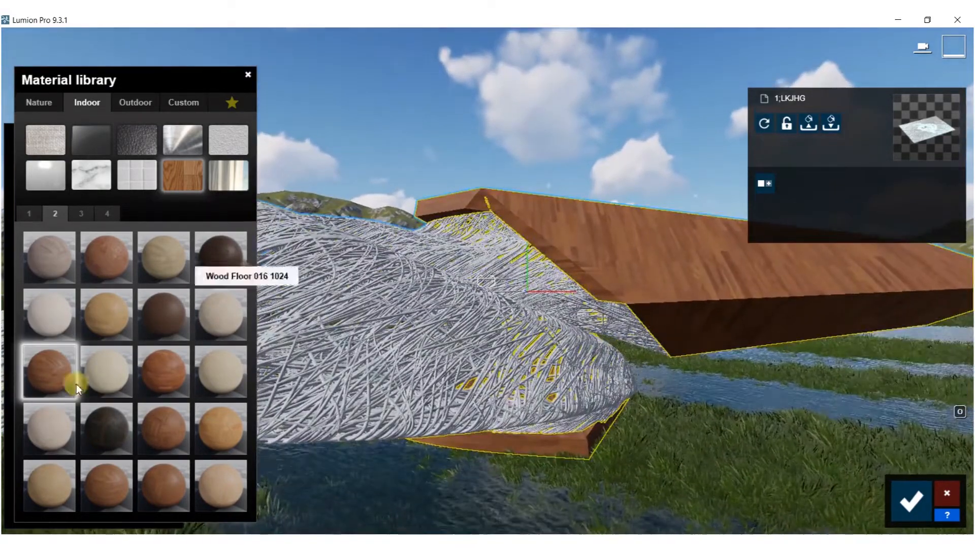
- Set a custom map scale for the Wood Floor 017 DDDS 1024 material and save the material changes
{"action": "left_click", "coordinate": [47, 391]}
{"action": "left_click_drag", "start_coordinate": [75, 382], "coordinate": [151, 350]}
{"action": "left_click_drag", "start_coordinate": [251, 348], "coordinate": [248, 352]}
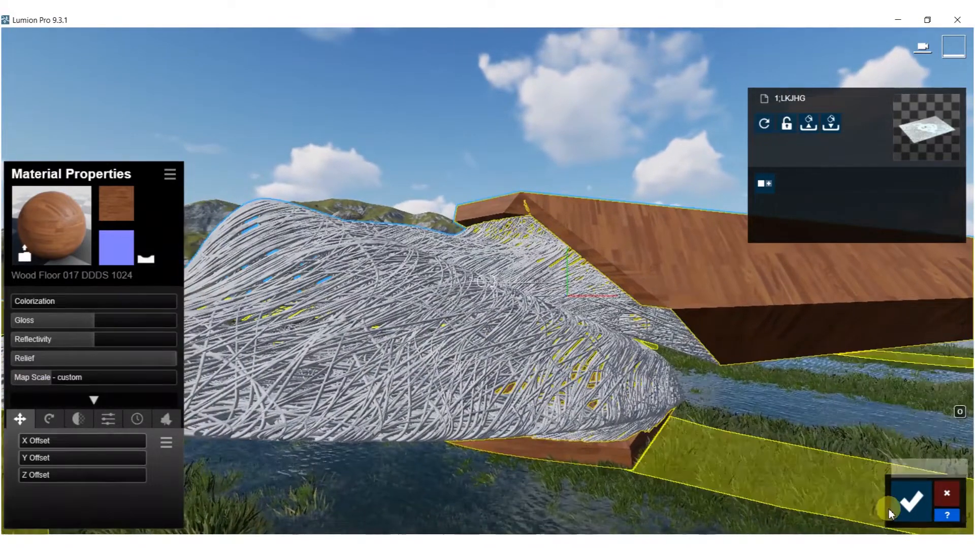
{"action": "left_click", "coordinate": [898, 500]}
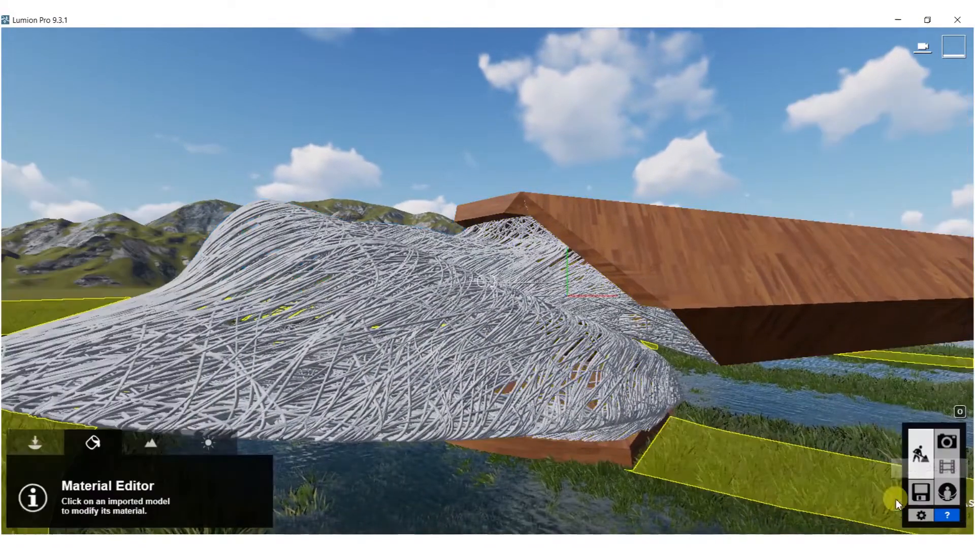
- Plant a cluster of Grass Green 003 x1 on the grassy bank beside the water in front of the mesh shell
{"action": "left_click", "coordinate": [35, 443]}
{"action": "left_click", "coordinate": [102, 478]}
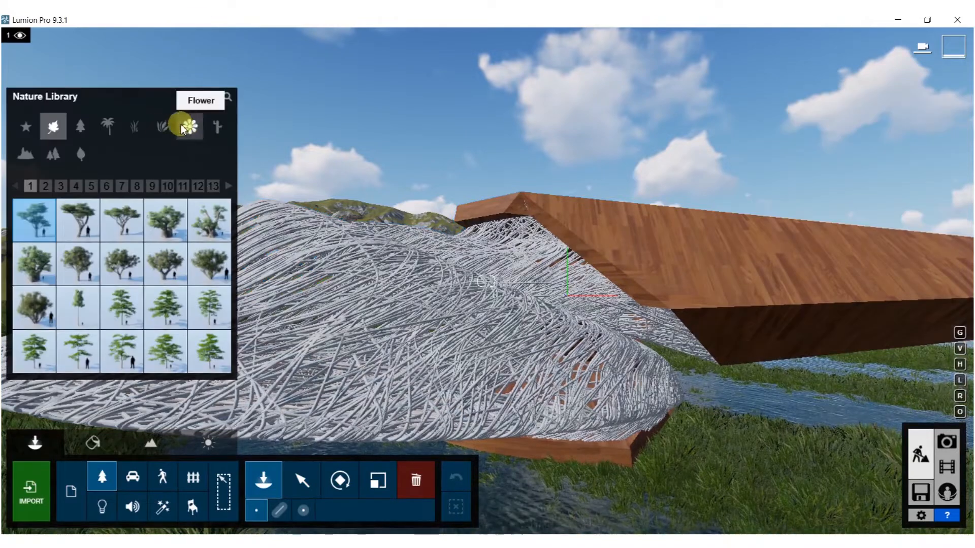
{"action": "left_click", "coordinate": [157, 131]}
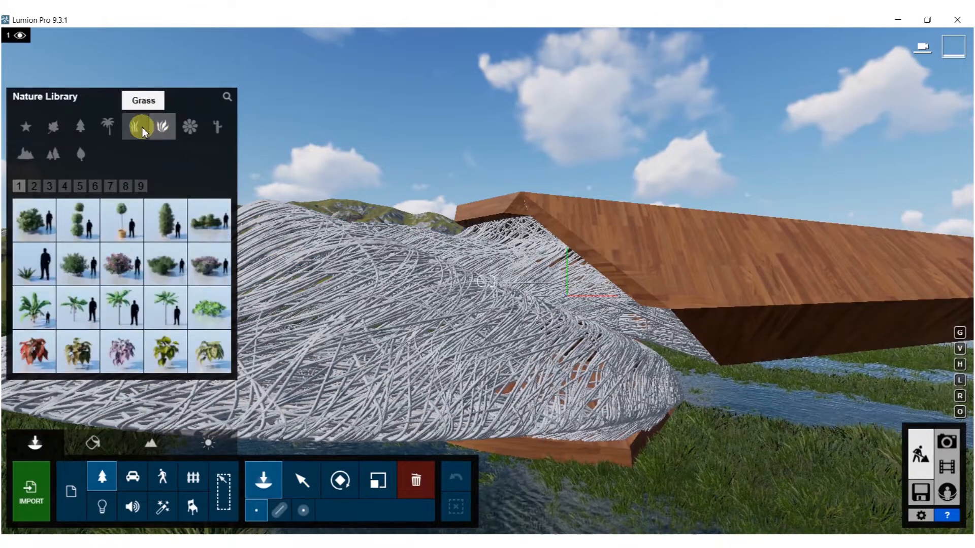
{"action": "left_click", "coordinate": [136, 127]}
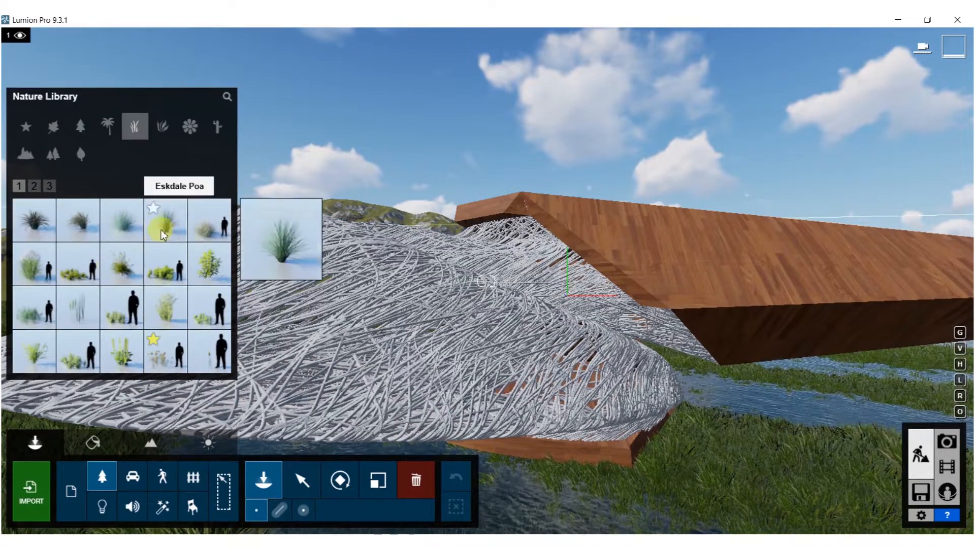
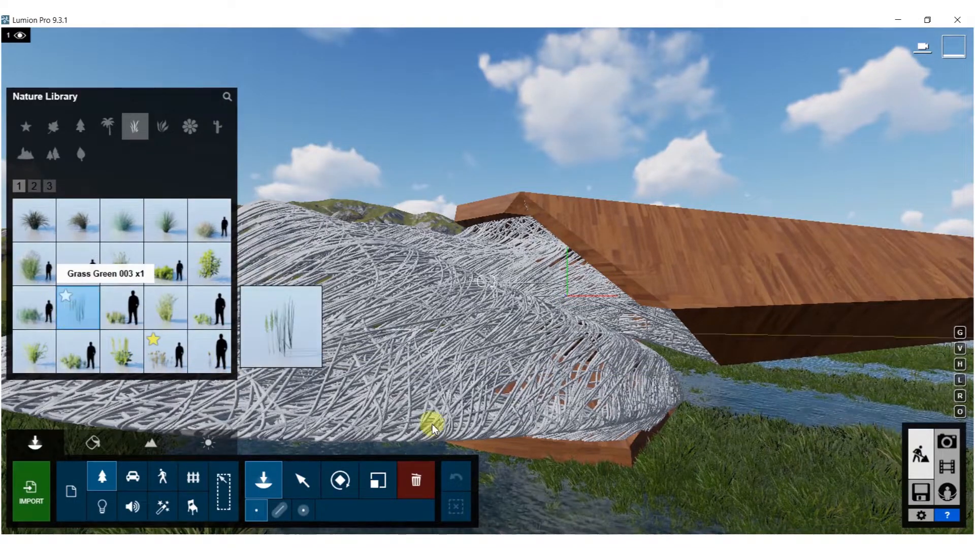
{"action": "left_click", "coordinate": [627, 456]}
{"action": "key", "text": "s"}
{"action": "right_click_drag", "start_coordinate": [685, 507], "coordinate": [547, 304]}
{"action": "key", "text": "w"}
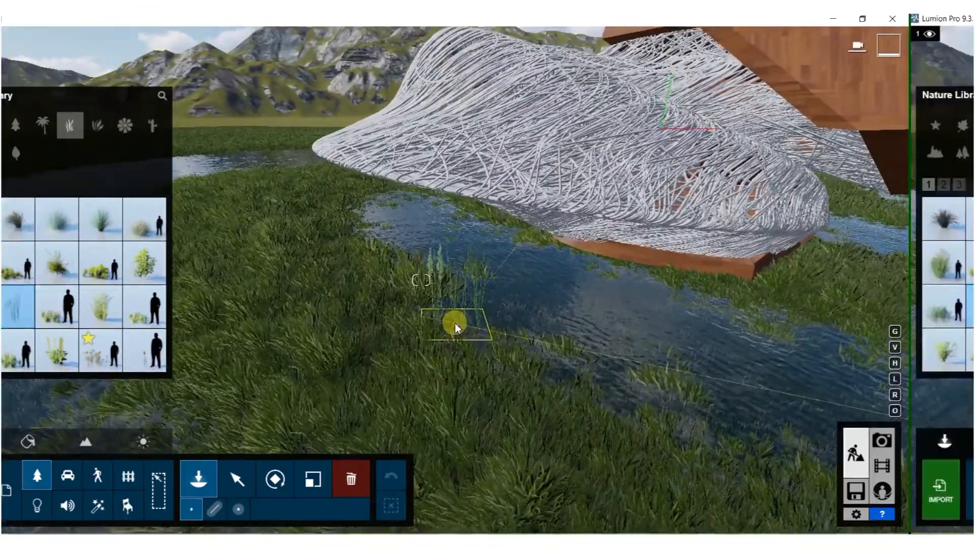
{"action": "left_click", "coordinate": [567, 331]}
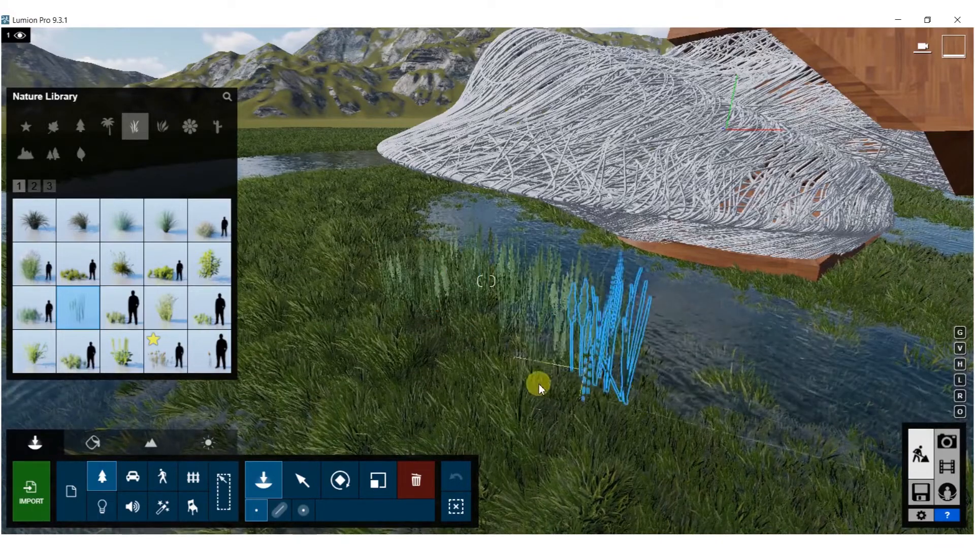
- Plant Grass Green 007 clumps among the tall grass and along the far water channels beyond the wooden volume
{"action": "left_click", "coordinate": [162, 361]}
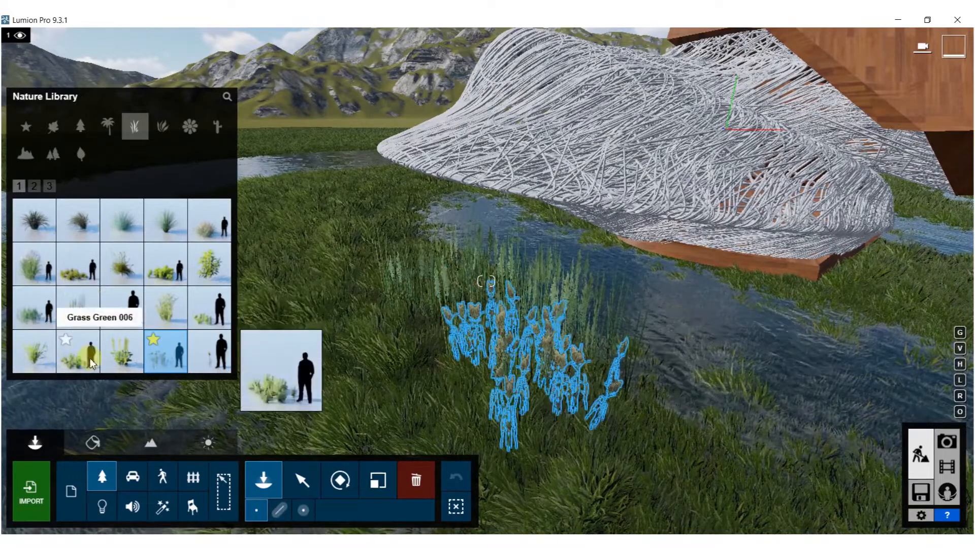
{"action": "right_click_drag", "start_coordinate": [328, 339], "coordinate": [587, 366]}
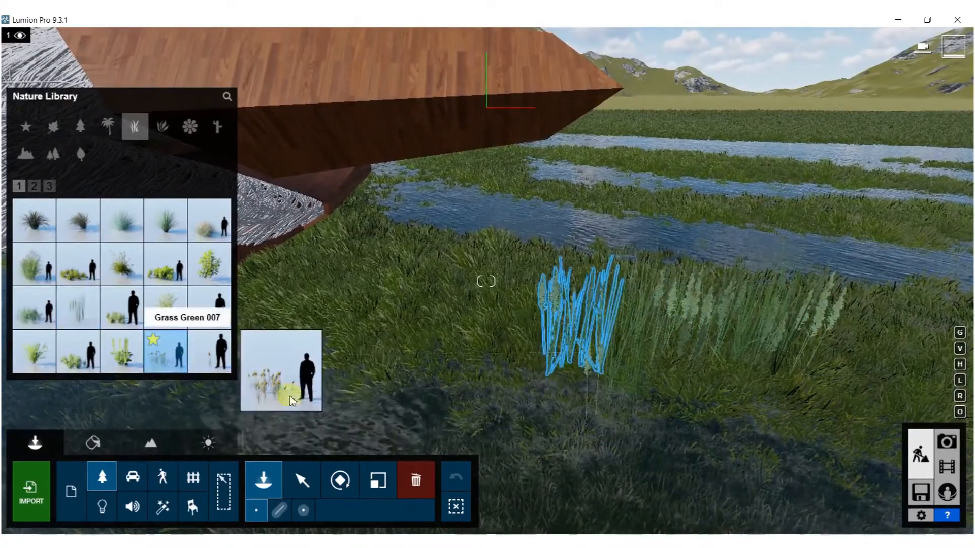
{"action": "left_click", "coordinate": [181, 365]}
{"action": "left_click", "coordinate": [713, 396]}
{"action": "right_click_drag", "start_coordinate": [759, 263], "coordinate": [553, 197]}
{"action": "left_click", "coordinate": [539, 211]}
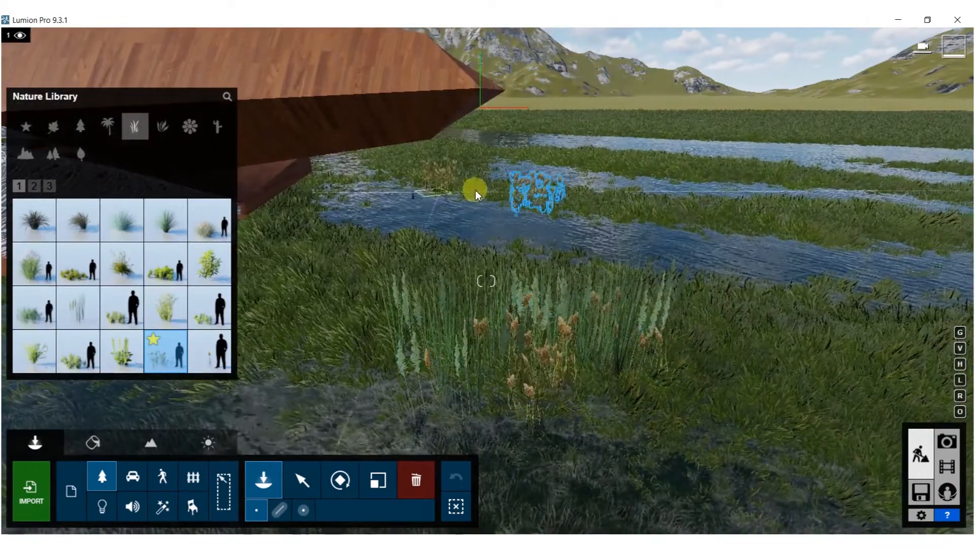
{"action": "left_click", "coordinate": [500, 203]}
{"action": "left_click", "coordinate": [661, 180]}
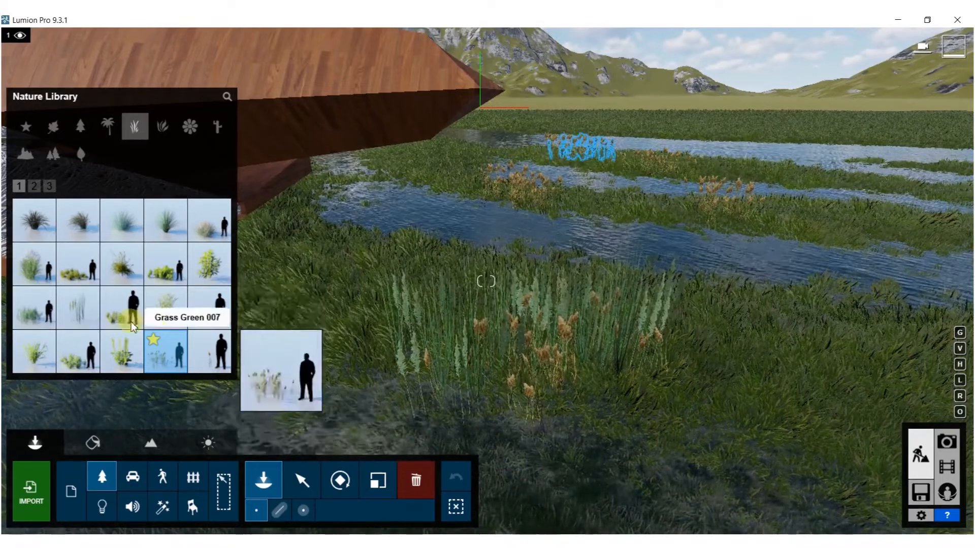
- Add a Grass Green 003 x1 clump by the far channel and several yellow-green grass tufts around the tall grass cluster
{"action": "left_click", "coordinate": [74, 311]}
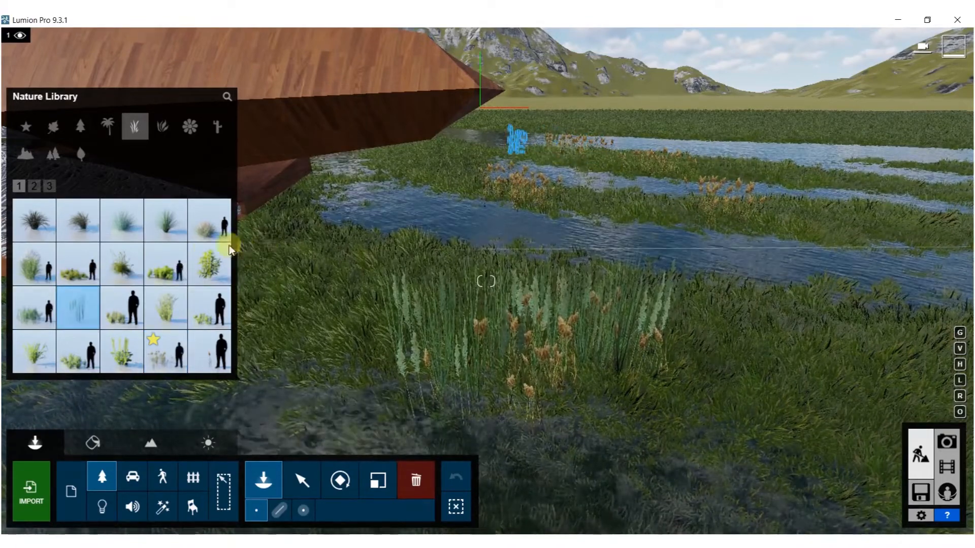
{"action": "left_click", "coordinate": [123, 259]}
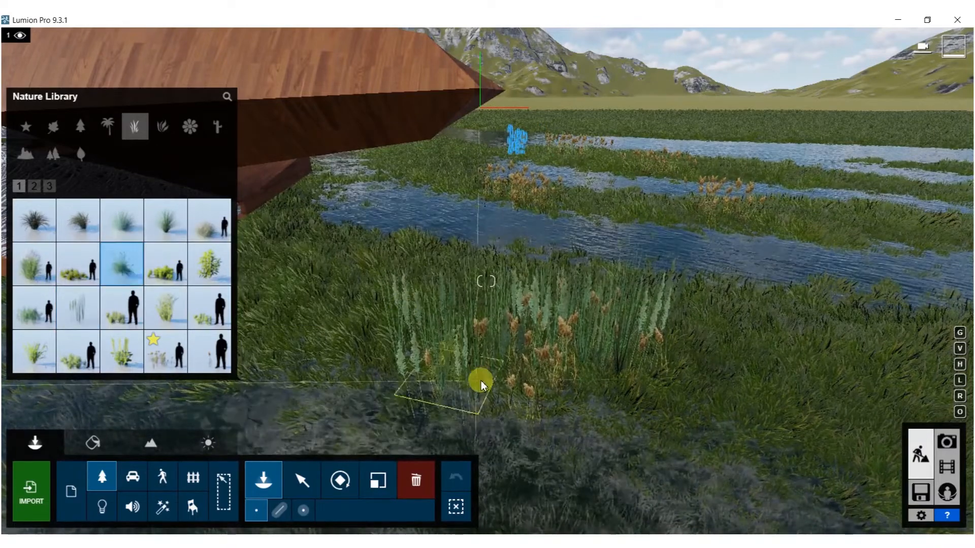
{"action": "left_click", "coordinate": [491, 414]}
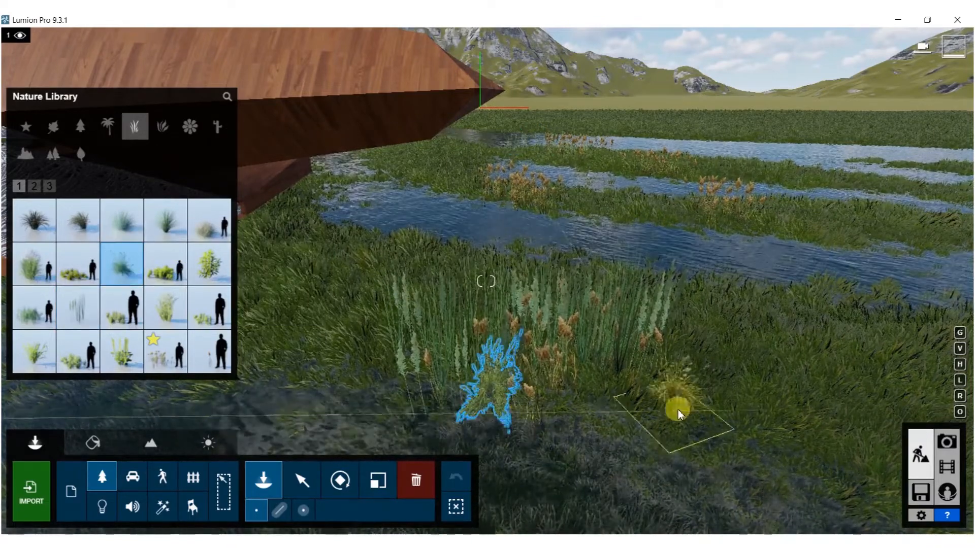
{"action": "left_click", "coordinate": [654, 378]}
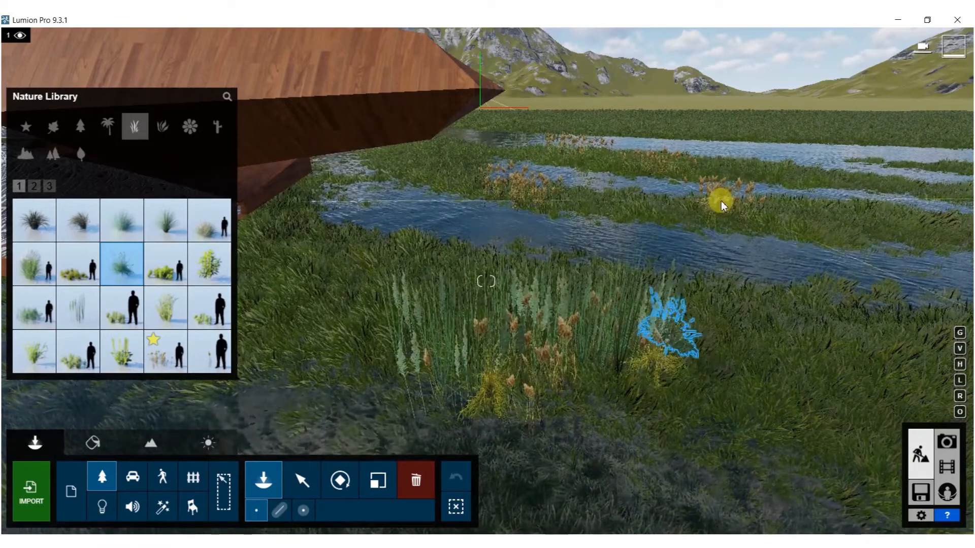
{"action": "left_click", "coordinate": [741, 229]}
- Inspect the building and its new planting from ground level and from the opposite side
{"action": "right_click_drag", "start_coordinate": [741, 229], "coordinate": [544, 209]}
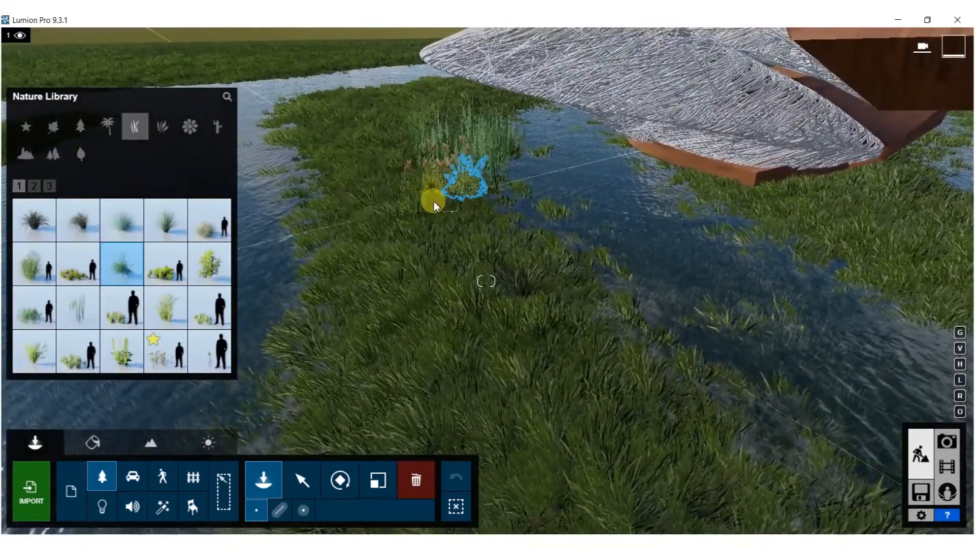
{"action": "right_click_drag", "start_coordinate": [718, 233], "coordinate": [771, 17]}
{"action": "key", "text": "w"}
{"action": "key", "text": "w"}
{"action": "key", "text": "q"}
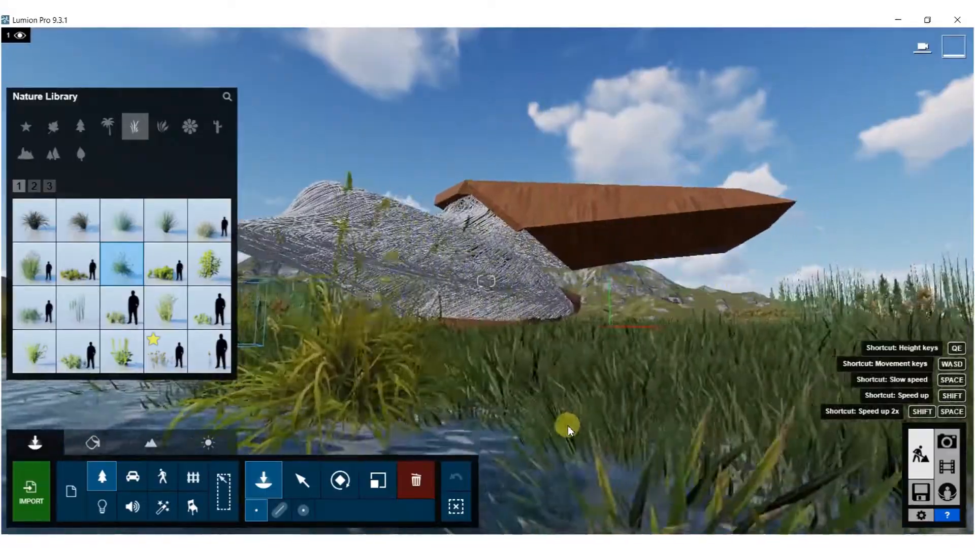
{"action": "right_click_drag", "start_coordinate": [570, 424], "coordinate": [584, 416]}
{"action": "key", "text": "a"}
{"action": "right_click_drag", "start_coordinate": [486, 281], "coordinate": [660, 287]}
{"action": "key", "text": "s"}
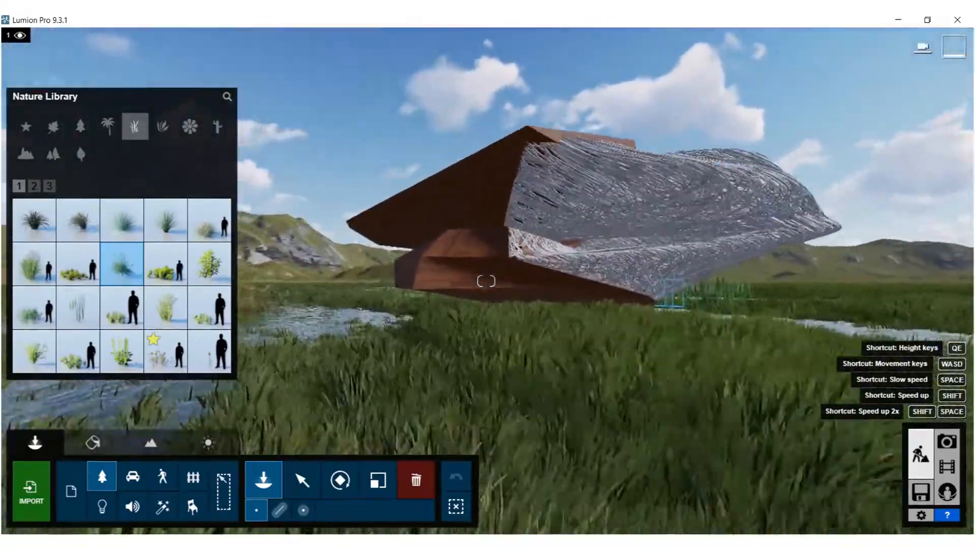
{"action": "key", "text": "w"}
{"action": "right_click_drag", "start_coordinate": [486, 280], "coordinate": [558, 280]}
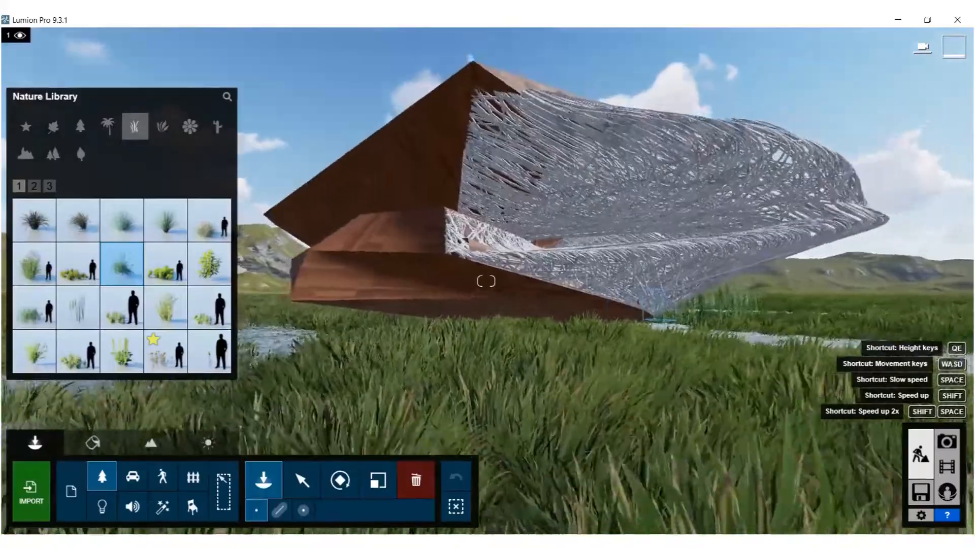
{"action": "key", "text": "a"}
{"action": "right_click_drag", "start_coordinate": [486, 280], "coordinate": [634, 281]}
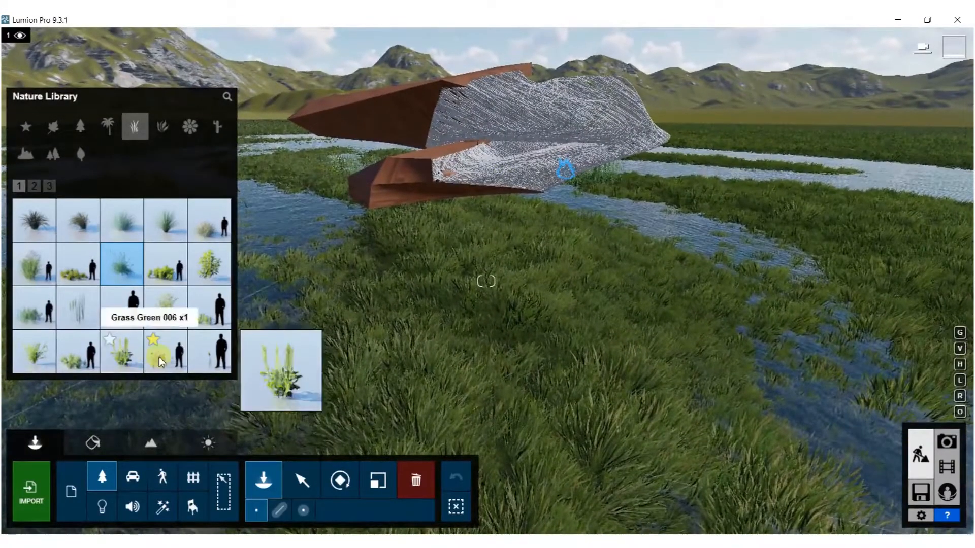
- Plant yellow-green grass tufts mixed with Grass Green 007 on the bank in front of the lower wooden volume
{"action": "left_click", "coordinate": [373, 292]}
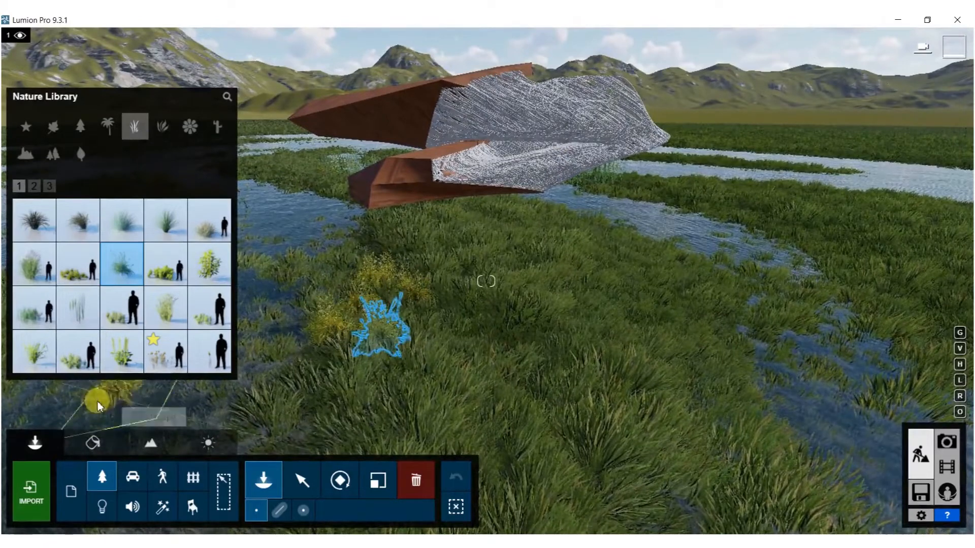
{"action": "left_click", "coordinate": [165, 350]}
{"action": "left_click", "coordinate": [378, 332]}
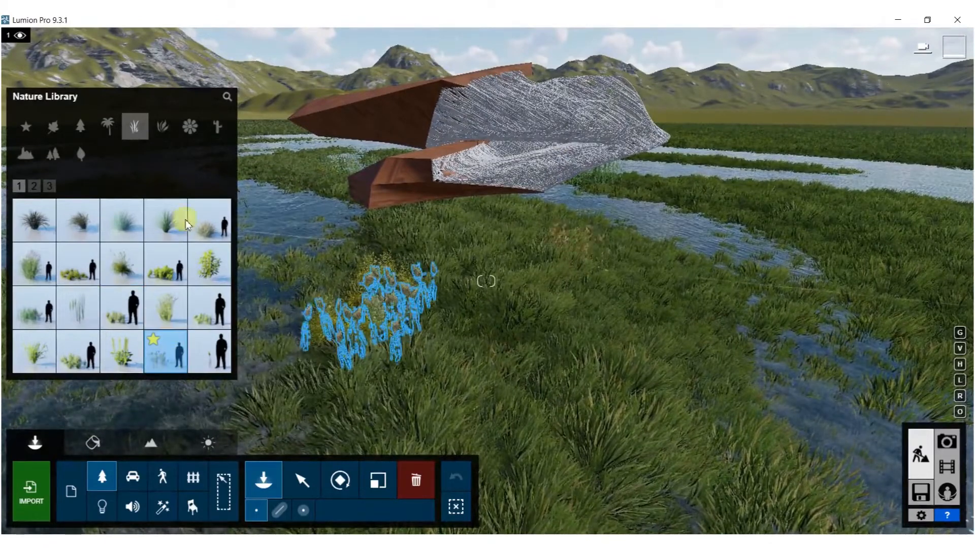
- Plant Grass Green 003 x1 along the channel beside the mesh shell, adding Grass Green 007 and another grass tuft
{"action": "left_click", "coordinate": [79, 307]}
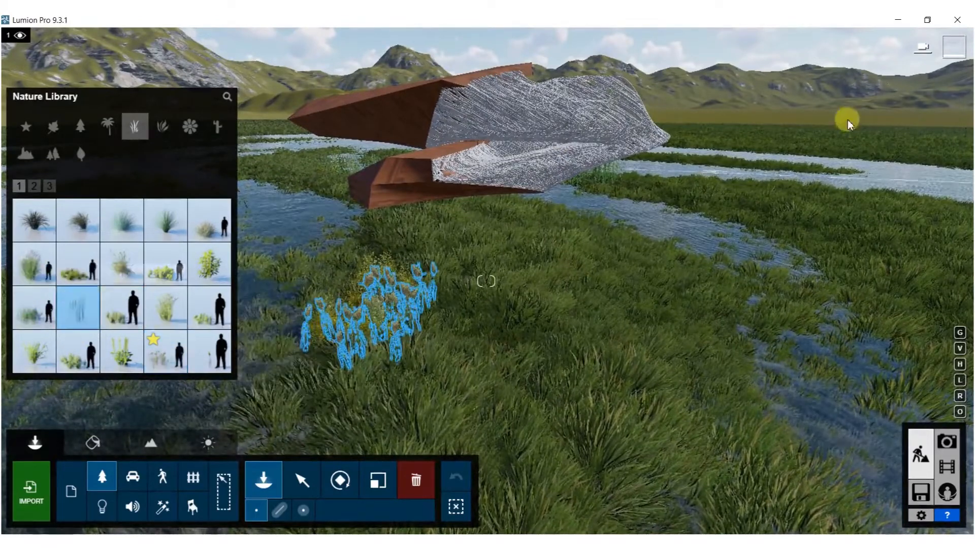
{"action": "left_click", "coordinate": [724, 261]}
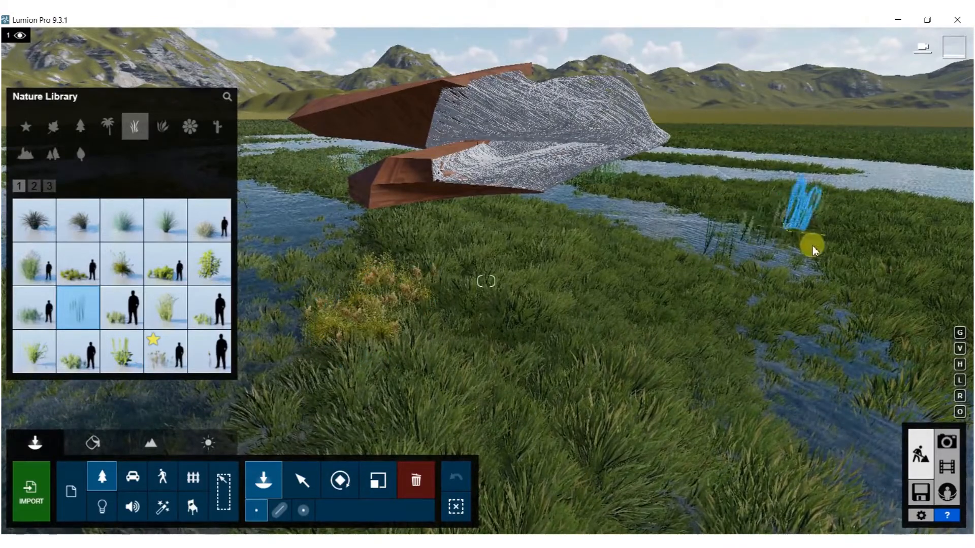
{"action": "left_click", "coordinate": [166, 356]}
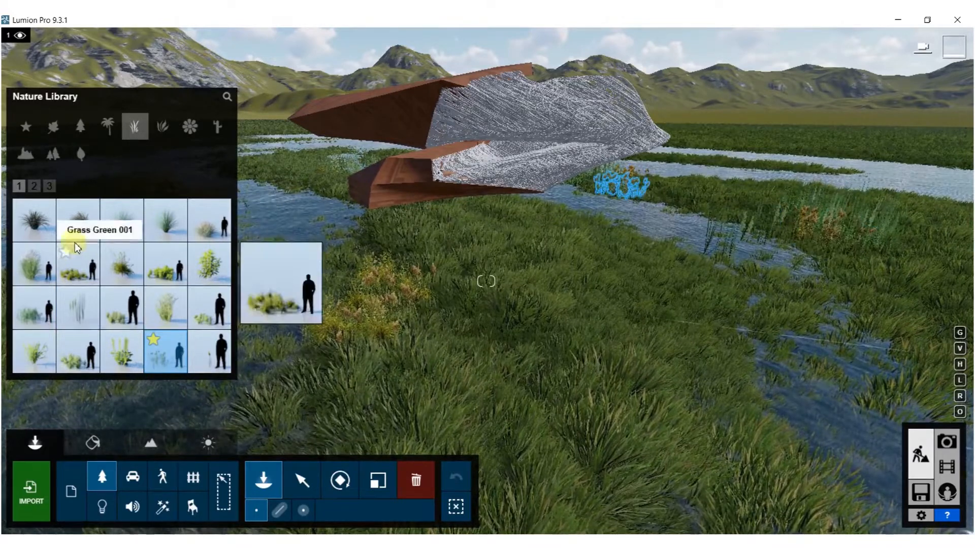
{"action": "mouse_move", "coordinate": [167, 330]}
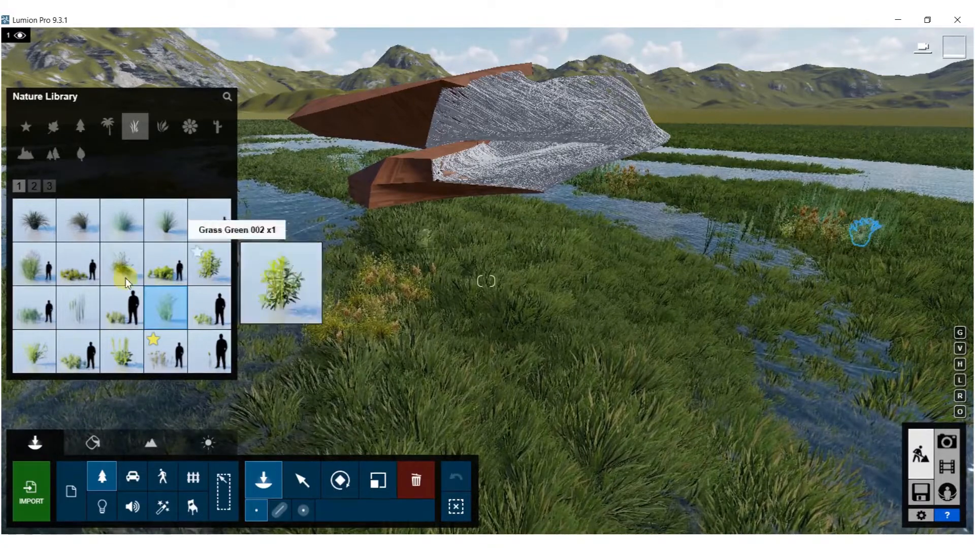
- Spread the favourited low pale grass patch around the yellow tufts and on the bank across the channel
{"action": "left_click", "coordinate": [41, 186]}
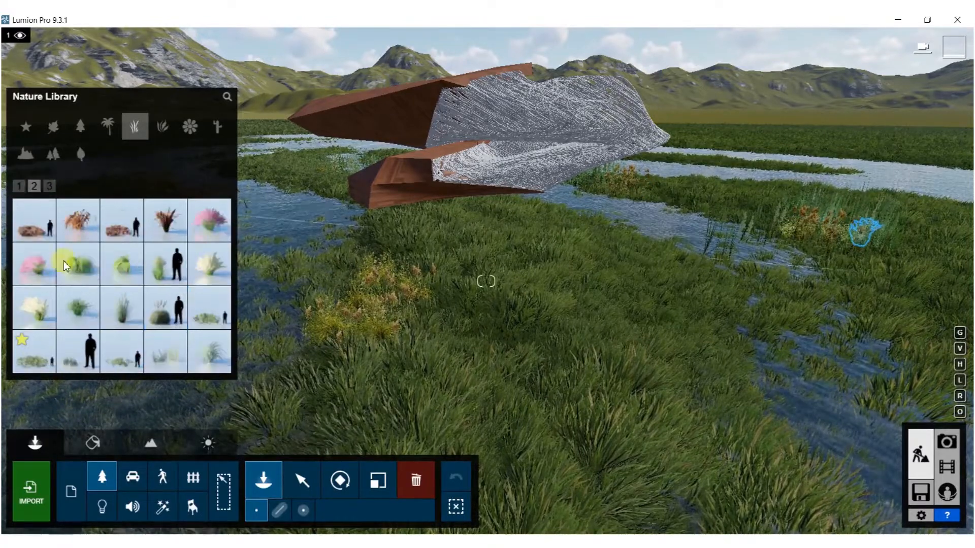
{"action": "left_click", "coordinate": [34, 356]}
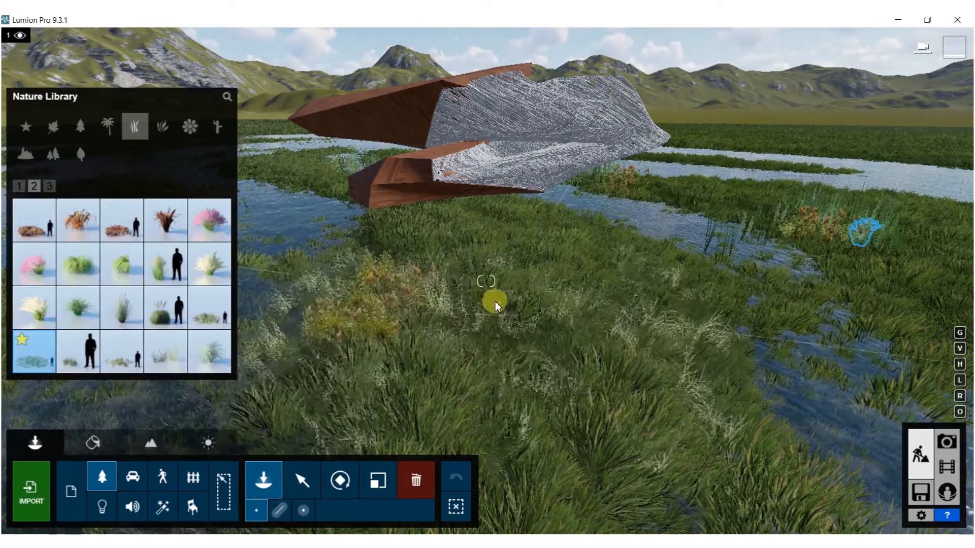
{"action": "left_click", "coordinate": [570, 283]}
{"action": "right_click_drag", "start_coordinate": [570, 283], "coordinate": [771, 107]}
{"action": "key", "text": "q"}
{"action": "left_click", "coordinate": [786, 124]}
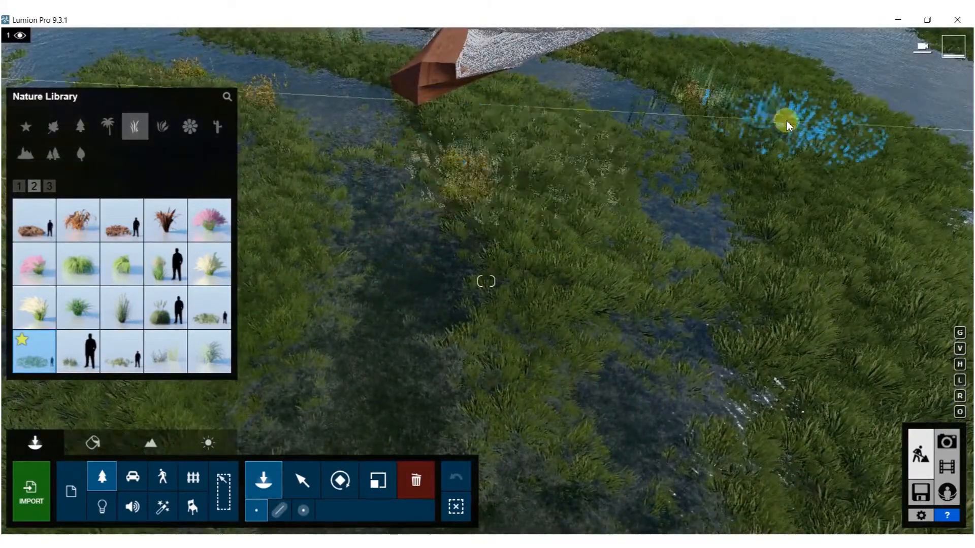
- Plant more of the favourited low pale grass patch on the banks and across the water channels around the building
{"action": "right_click_drag", "start_coordinate": [359, 146], "coordinate": [499, 76]}
{"action": "left_click", "coordinate": [448, 167]}
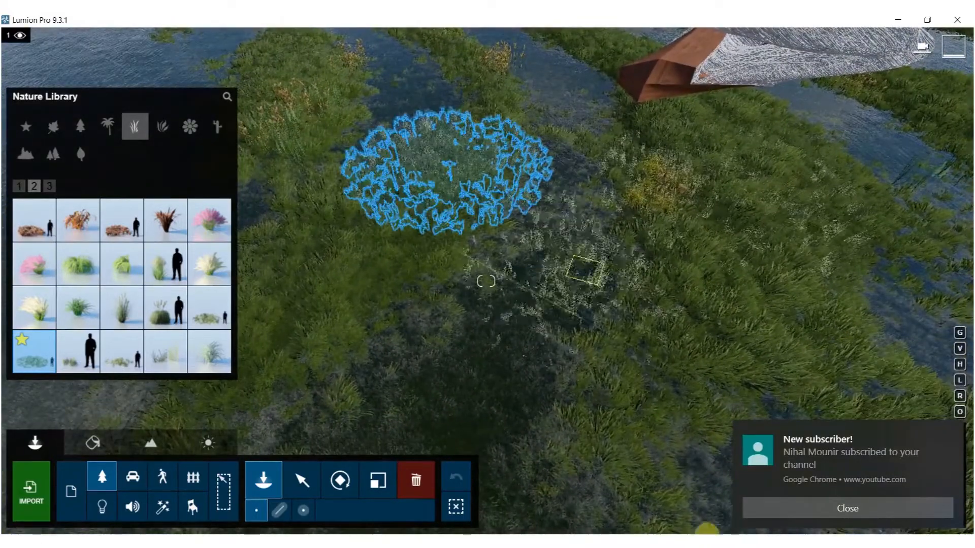
{"action": "right_click_drag", "start_coordinate": [585, 217], "coordinate": [570, 191]}
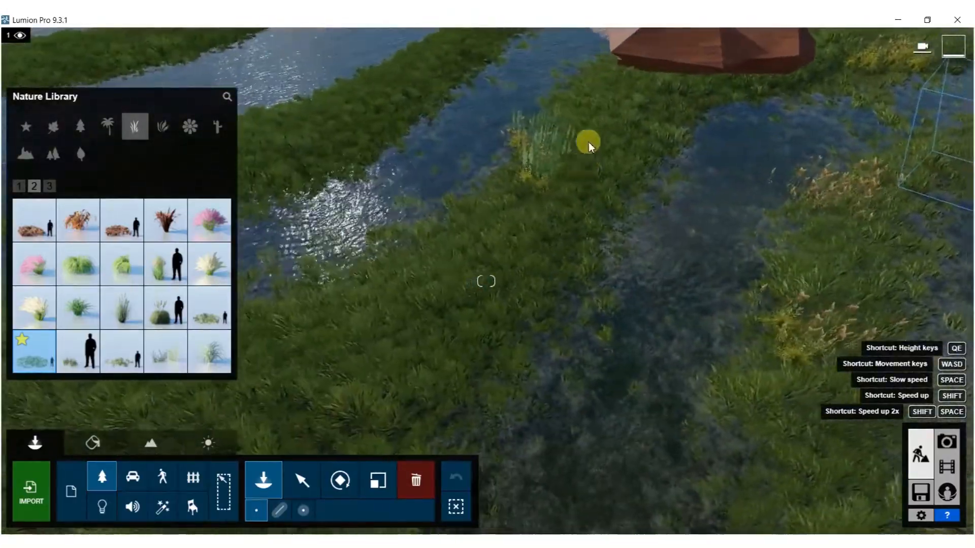
{"action": "left_click", "coordinate": [574, 125]}
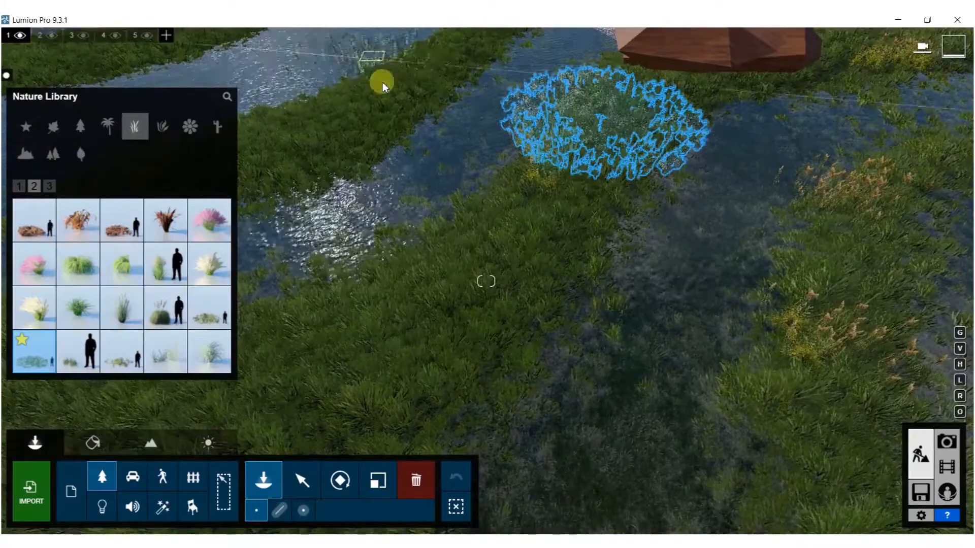
{"action": "left_click", "coordinate": [380, 96]}
- Place two Cow 001 Idle animals close together on the grassy bank near the cantilevered wooden volume
{"action": "key", "text": "w"}
{"action": "right_click_drag", "start_coordinate": [574, 115], "coordinate": [574, 51]}
{"action": "key", "text": "w"}
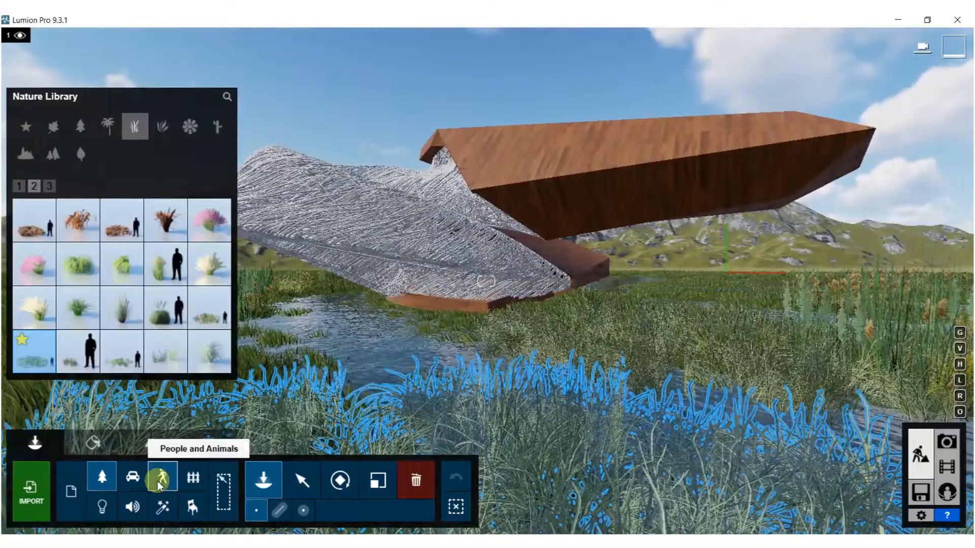
{"action": "left_click", "coordinate": [161, 482]}
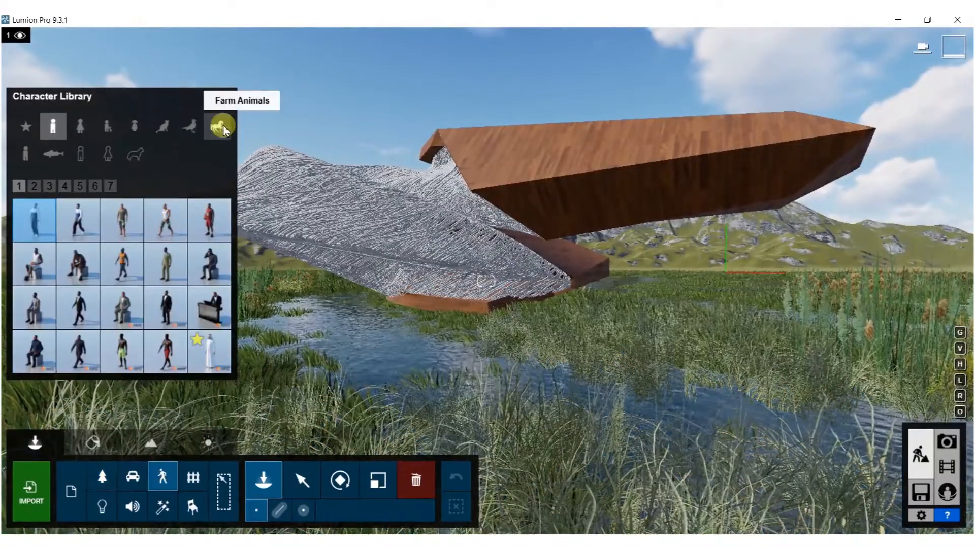
{"action": "left_click", "coordinate": [220, 127]}
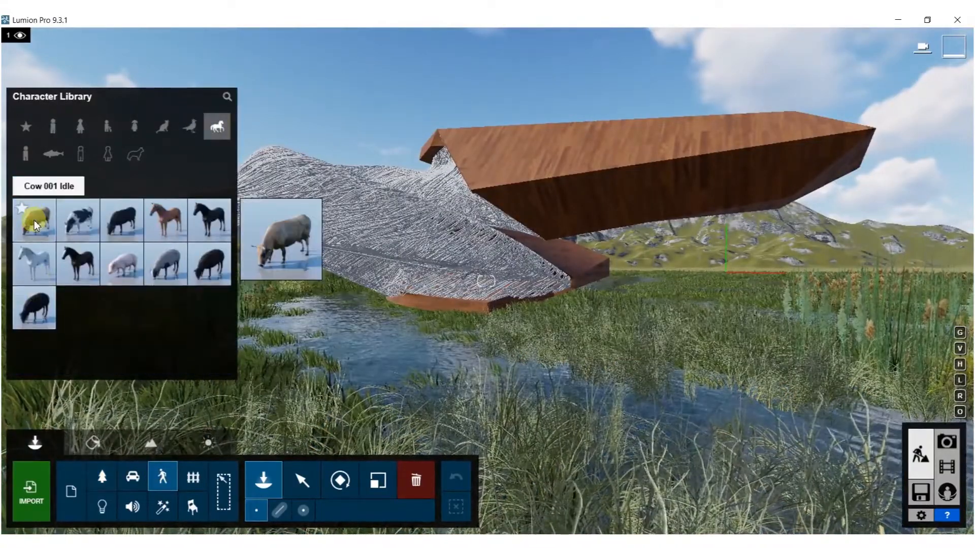
{"action": "left_click", "coordinate": [604, 317]}
{"action": "right_click_drag", "start_coordinate": [604, 318], "coordinate": [695, 209]}
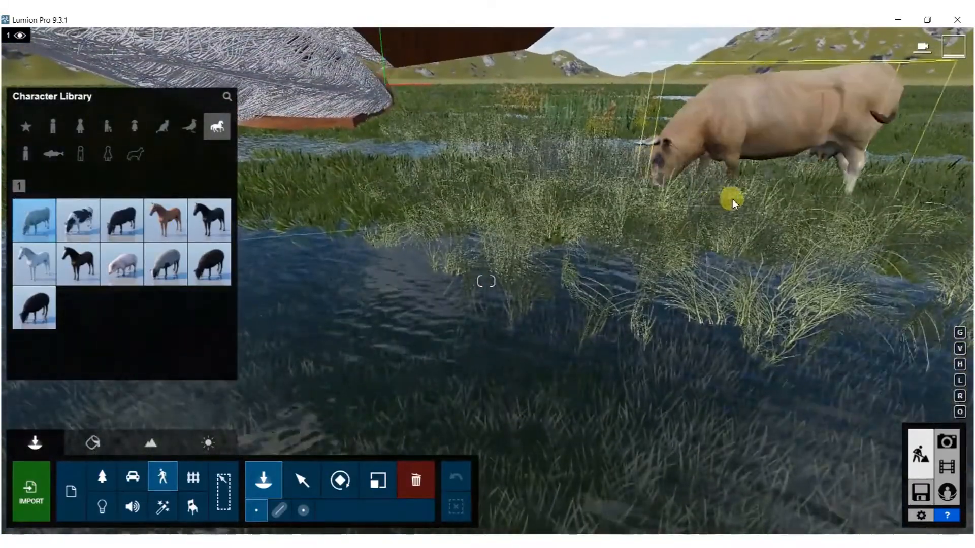
{"action": "right_click_drag", "start_coordinate": [753, 196], "coordinate": [774, 209]}
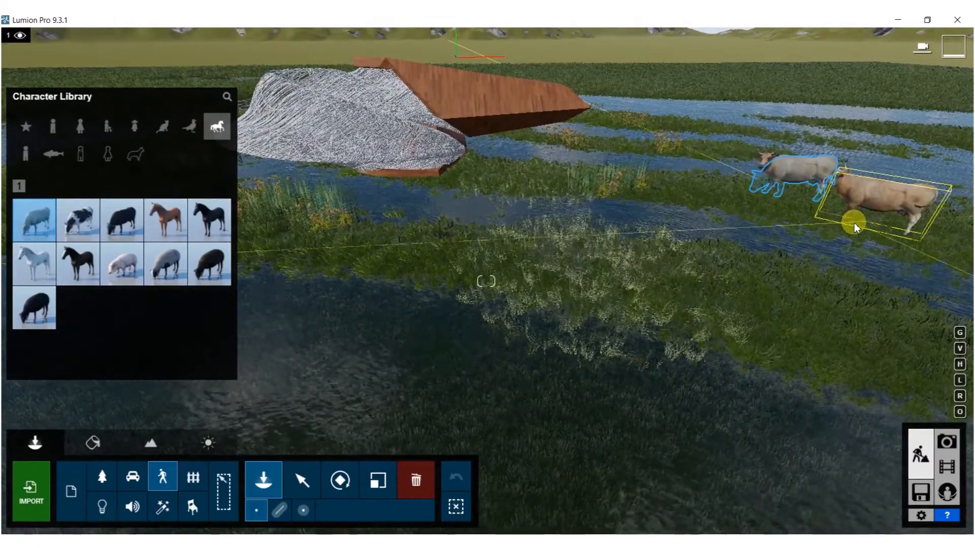
{"action": "key", "text": "l"}
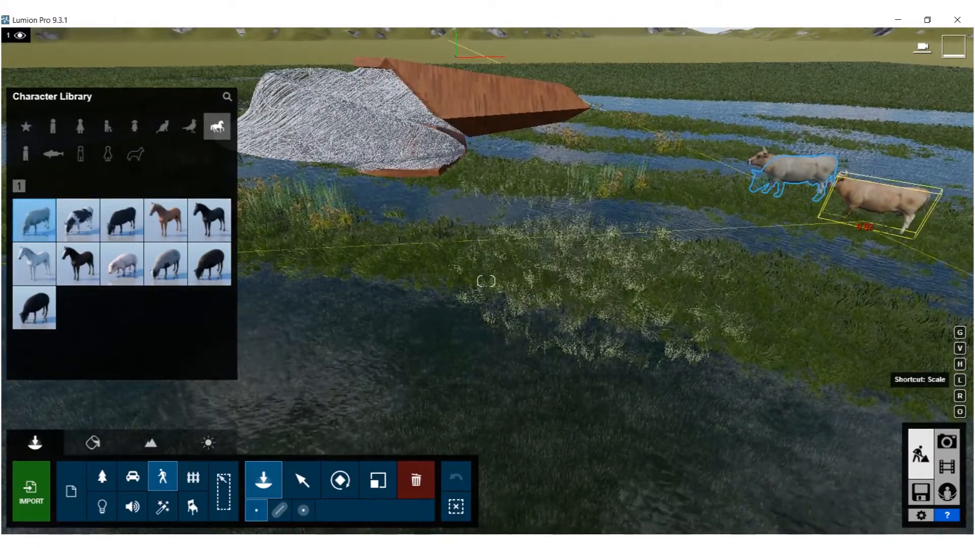
{"action": "left_click", "coordinate": [873, 215]}
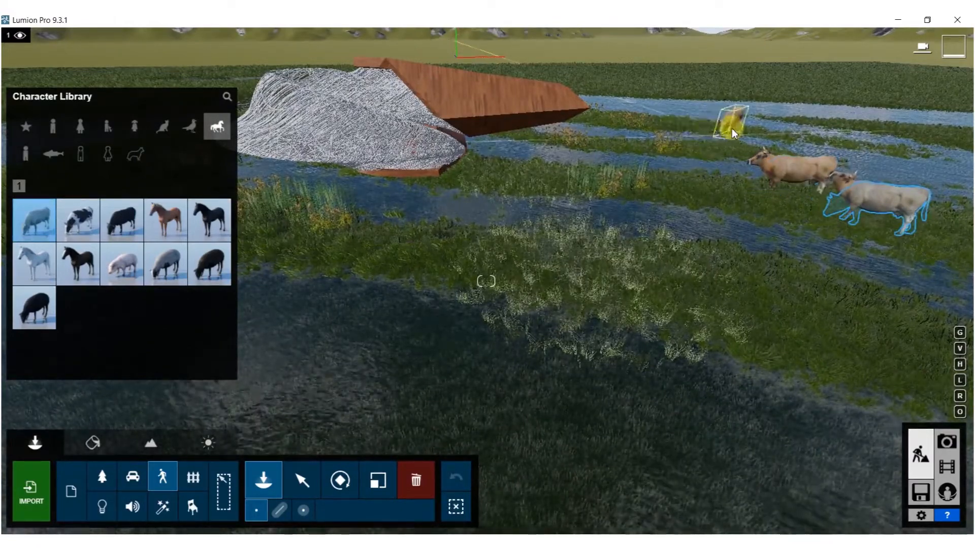
- Place two more Cow 001 Idle animals on the bank beyond the pointed end of the mesh shell
{"action": "key", "text": "l"}
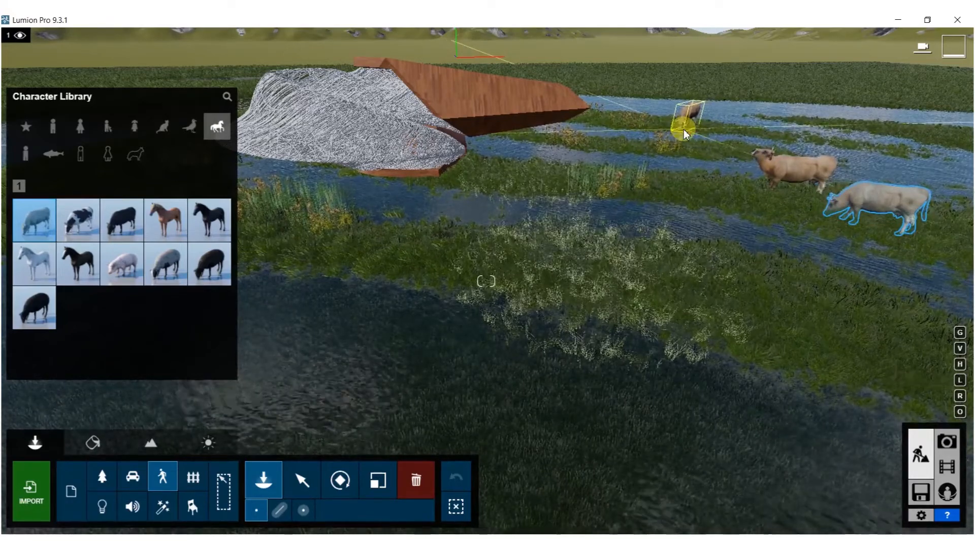
{"action": "right_click_drag", "start_coordinate": [644, 144], "coordinate": [432, 183]}
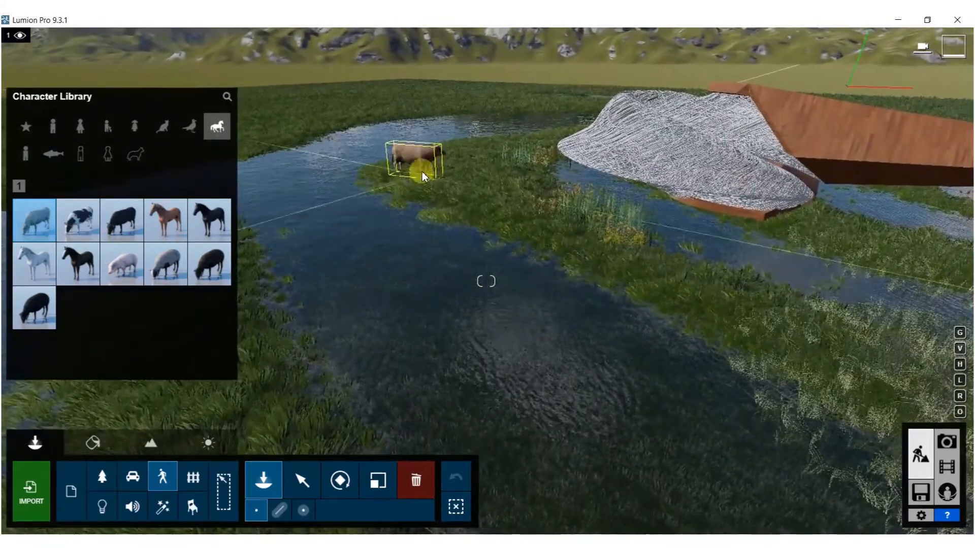
{"action": "left_click", "coordinate": [418, 169]}
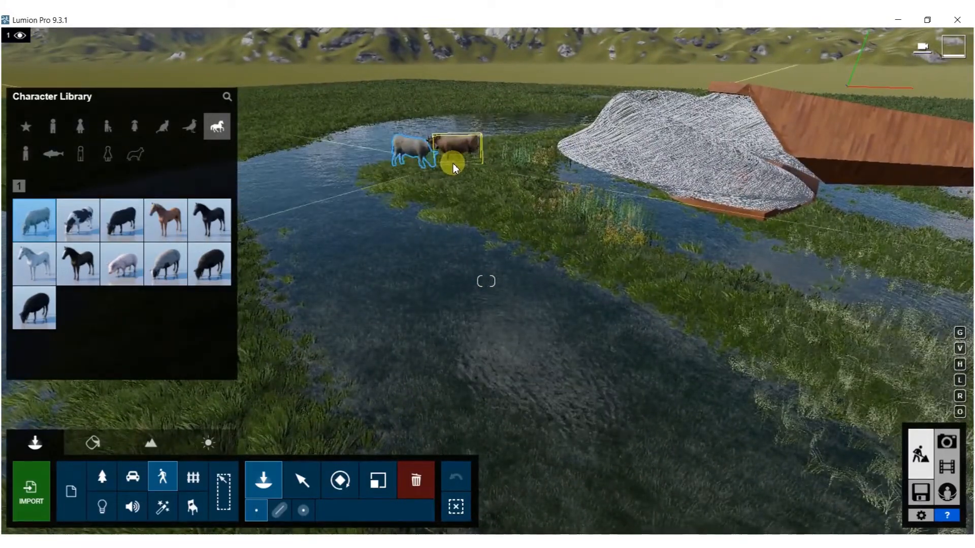
{"action": "left_click", "coordinate": [488, 155]}
- Scatter further Cow 001 Idle animals over the grassy islets behind the building, rotating the last one to face another direction
{"action": "right_click_drag", "start_coordinate": [492, 204], "coordinate": [516, 174]}
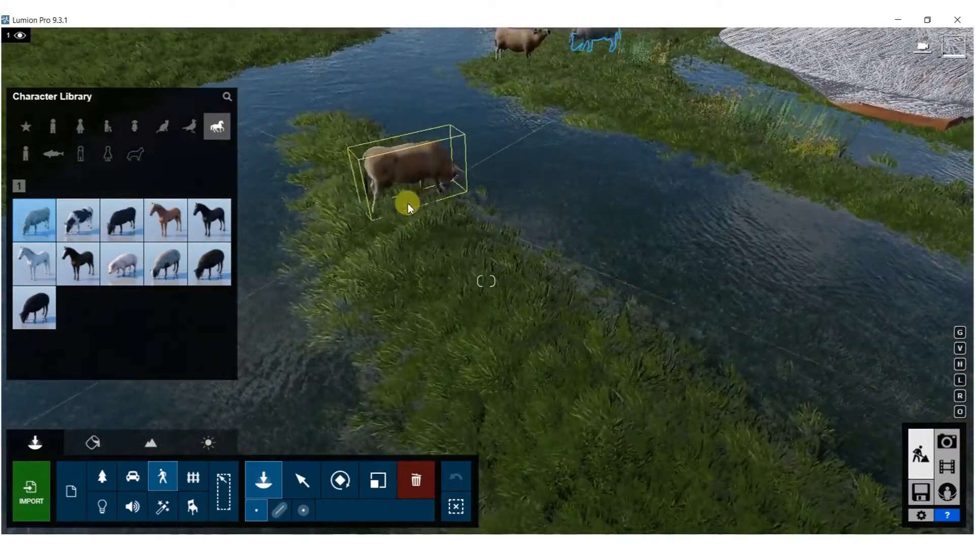
{"action": "left_click", "coordinate": [407, 200]}
{"action": "right_click_drag", "start_coordinate": [657, 190], "coordinate": [422, 226]}
{"action": "key", "text": "w"}
{"action": "key", "text": "s"}
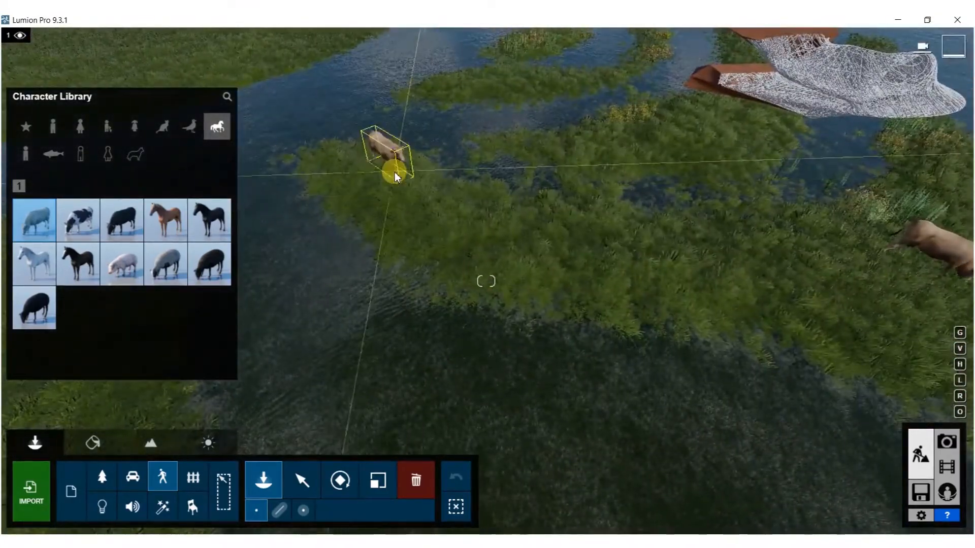
{"action": "left_click", "coordinate": [392, 174]}
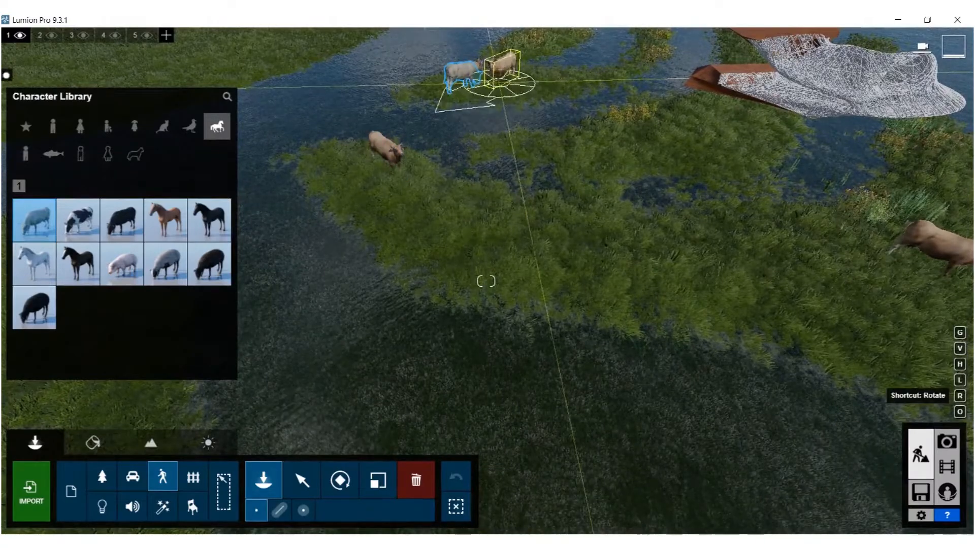
{"action": "left_click", "coordinate": [526, 87]}
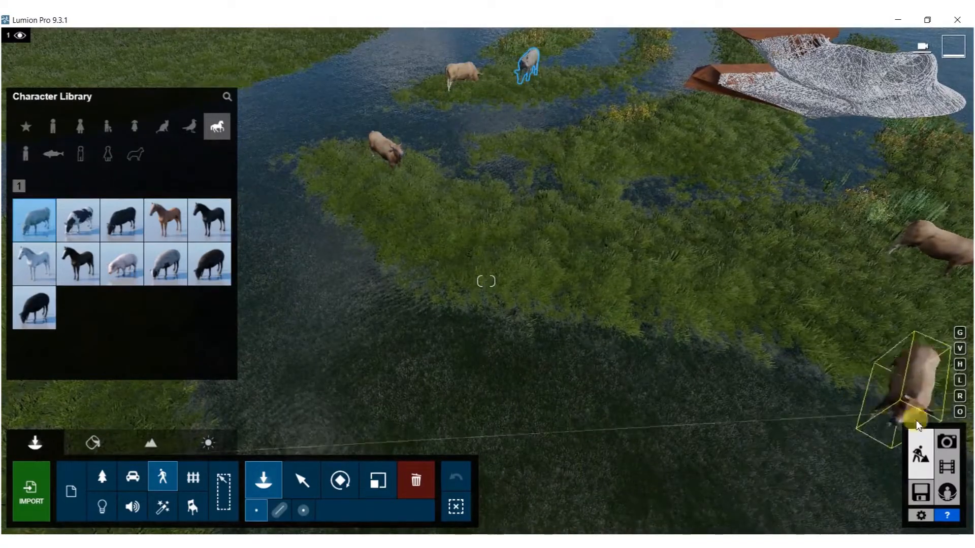
- Switch to Photo mode, bring the camera down to the water near the building, and set the focal length to 24.8 mm
{"action": "left_click", "coordinate": [946, 441]}
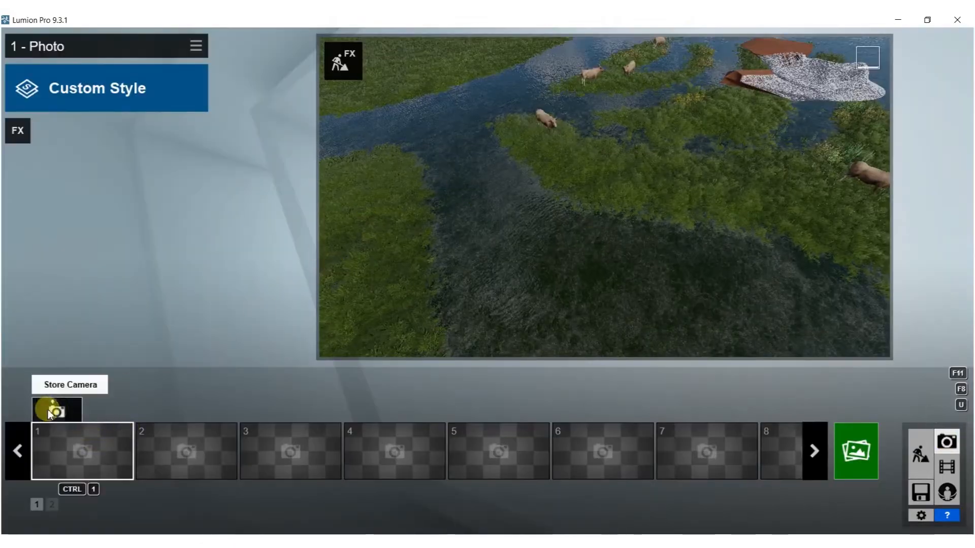
{"action": "key", "text": "w"}
{"action": "right_click_drag", "start_coordinate": [395, 300], "coordinate": [612, 358]}
{"action": "key", "text": "w"}
{"action": "key", "text": "w"}
{"action": "mouse_move", "coordinate": [633, 332]}
{"action": "left_click_drag", "start_coordinate": [627, 339], "coordinate": [649, 330]}
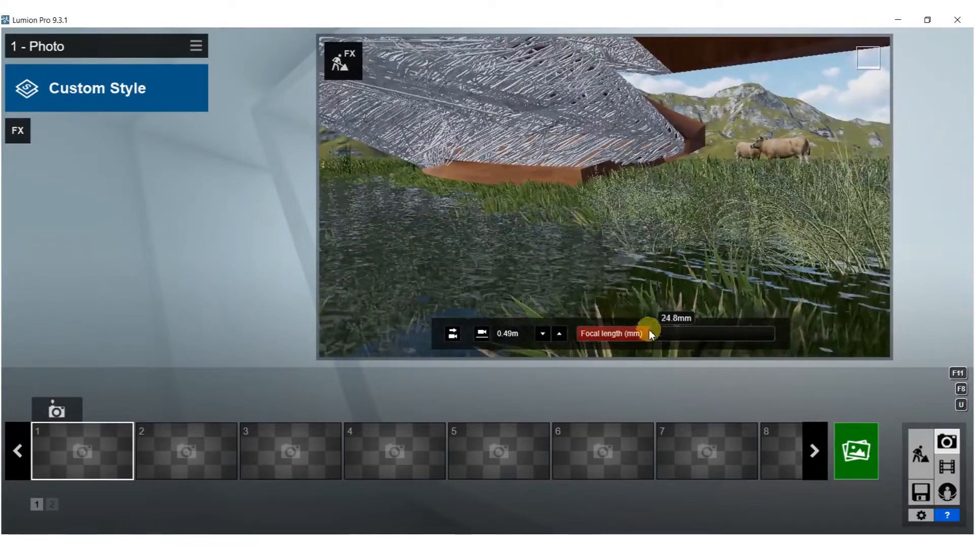
- Try low camera viewpoints around the mesh shell and wooden volume at about 0.5 m eye height
{"action": "right_click_drag", "start_coordinate": [620, 274], "coordinate": [609, 394]}
{"action": "key", "text": "s"}
{"action": "key", "text": "q"}
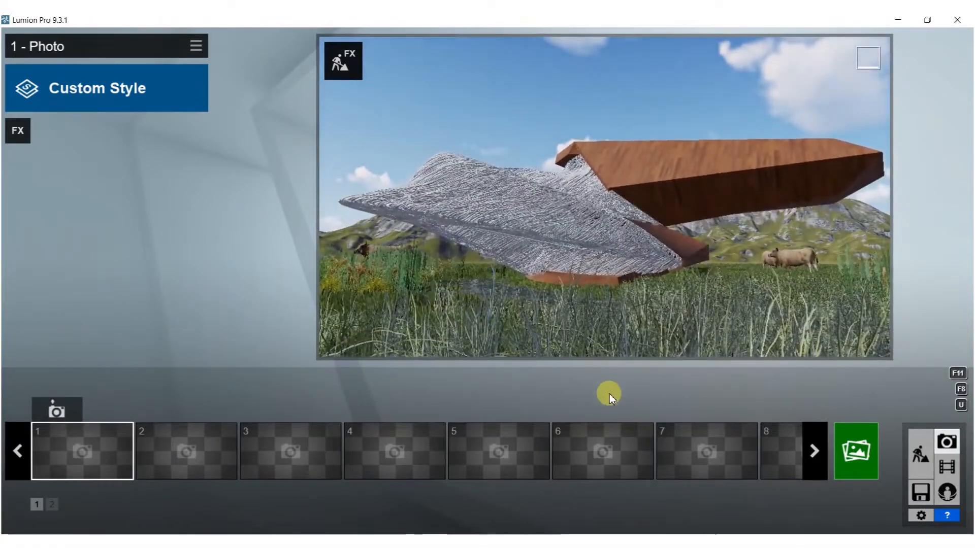
{"action": "key", "text": "w"}
{"action": "key", "text": "s"}
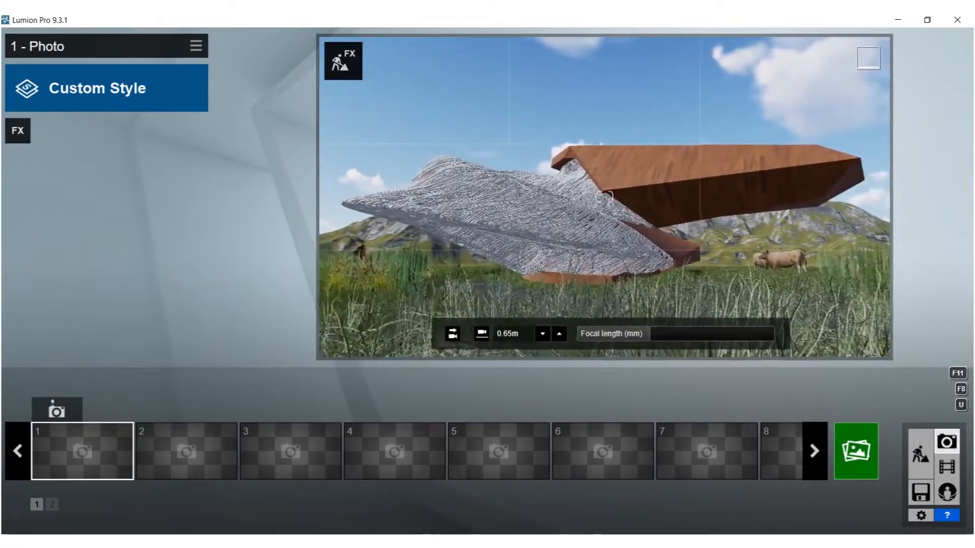
{"action": "key", "text": "w"}
{"action": "key", "text": "a"}
{"action": "mouse_move", "coordinate": [604, 197]}
{"action": "right_mouse_down"}
{"action": "mouse_move", "coordinate": [667, 212]}
{"action": "mouse_move", "coordinate": [596, 184]}
{"action": "right_mouse_up"}
{"action": "key", "text": "a"}
{"action": "key", "text": "w"}
{"action": "key", "text": "s"}
{"action": "key", "text": "e"}
{"action": "key", "text": "d"}
{"action": "right_click_drag", "start_coordinate": [583, 303], "coordinate": [538, 308]}
{"action": "mouse_move", "coordinate": [604, 197]}
{"action": "right_mouse_down"}
{"action": "mouse_move", "coordinate": [603, 183]}
{"action": "mouse_move", "coordinate": [604, 210]}
{"action": "right_mouse_up"}
{"action": "key", "text": "s"}
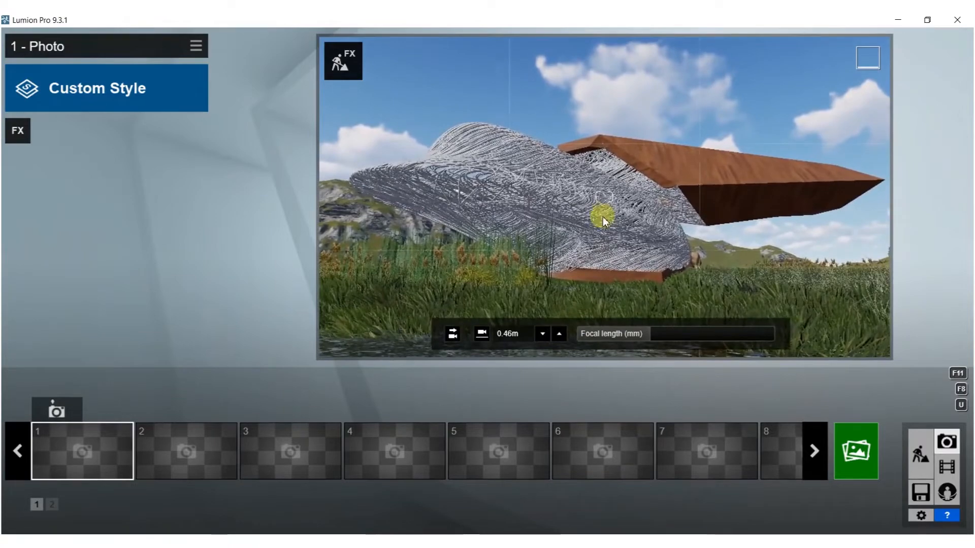
{"action": "mouse_move", "coordinate": [604, 209]}
{"action": "middle_mouse_down"}
{"action": "mouse_move", "coordinate": [601, 230]}
{"action": "mouse_move", "coordinate": [600, 200]}
{"action": "middle_mouse_up"}
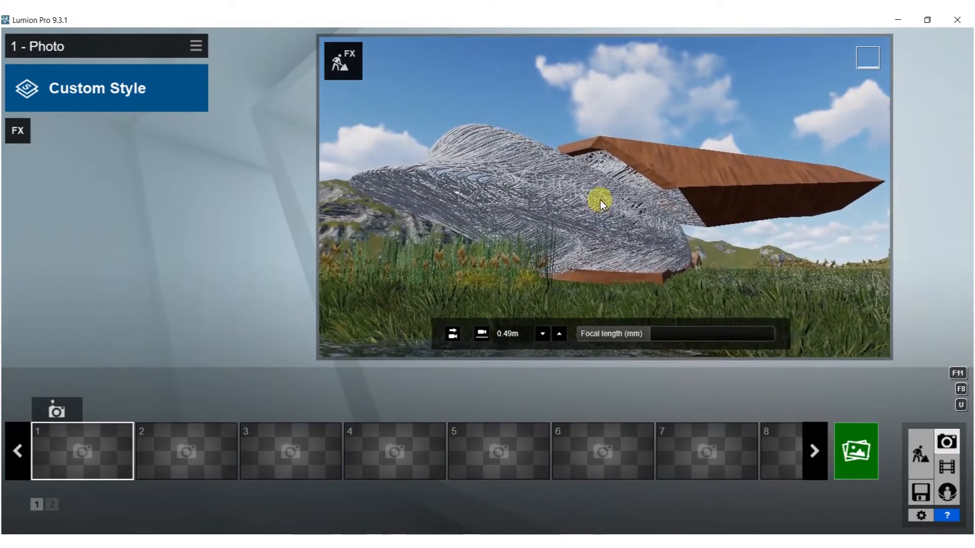
- Frame the whole building over the foreground grass at 0.81 m camera height and store the view as photo 1
{"action": "right_click_drag", "start_coordinate": [600, 200], "coordinate": [604, 133]}
{"action": "key", "text": "d"}
{"action": "key", "text": "s"}
{"action": "key", "text": "w"}
{"action": "right_click_drag", "start_coordinate": [640, 152], "coordinate": [672, 176]}
{"action": "key", "text": "s"}
{"action": "key", "text": "w"}
{"action": "mouse_move", "coordinate": [604, 197]}
{"action": "right_mouse_down"}
{"action": "mouse_move", "coordinate": [594, 197]}
{"action": "mouse_move", "coordinate": [604, 190]}
{"action": "right_mouse_up"}
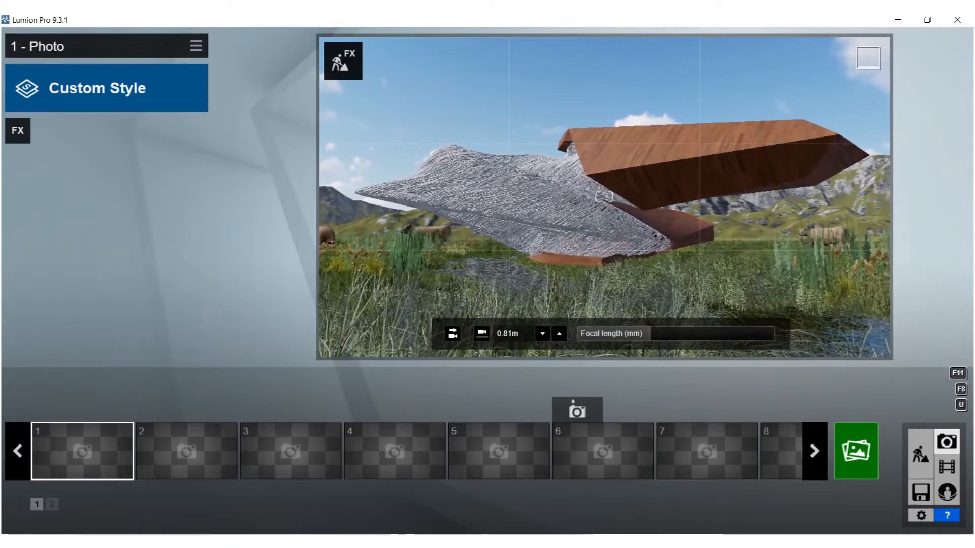
{"action": "left_click", "coordinate": [57, 463]}
{"action": "left_click", "coordinate": [63, 413]}
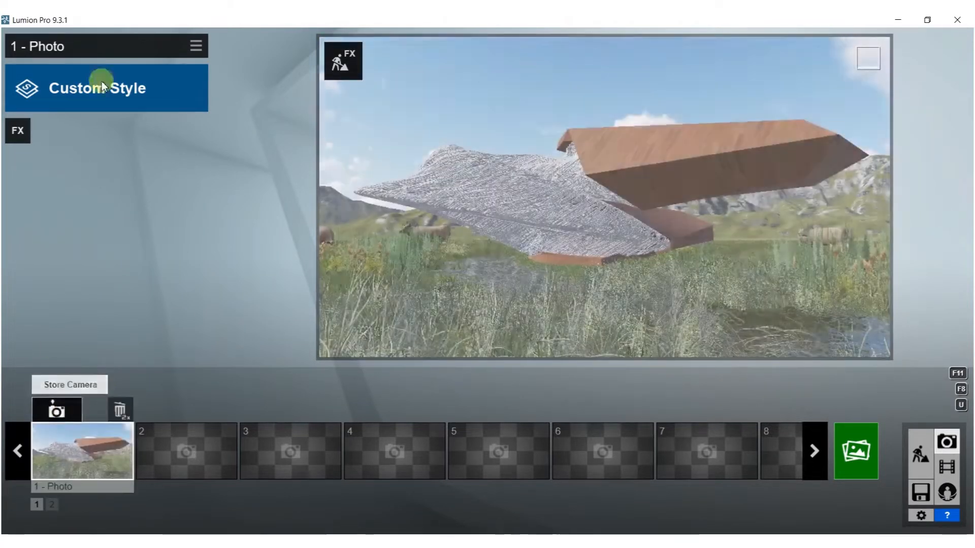
- Apply the Realistic style to photo 1 and add the Sun effect
{"action": "left_click", "coordinate": [107, 79]}
{"action": "left_click", "coordinate": [444, 147]}
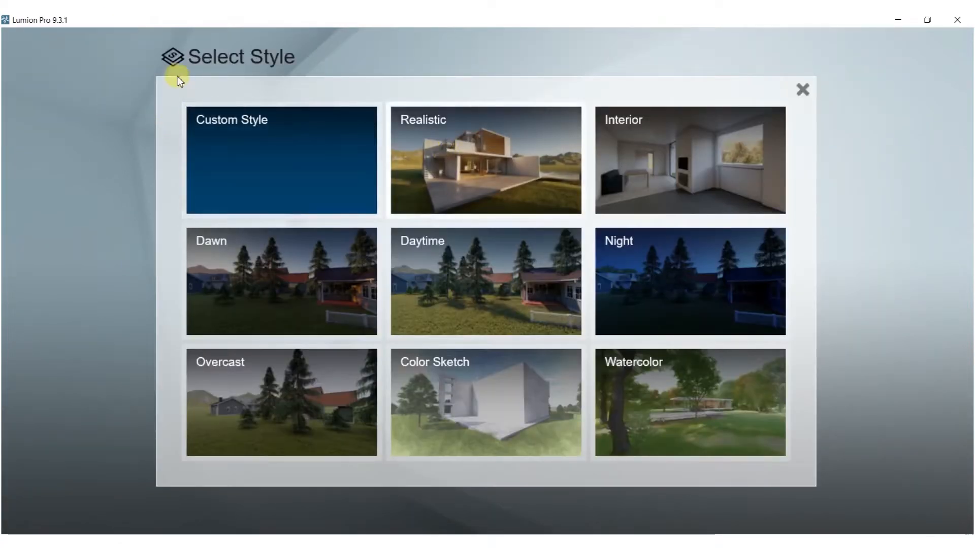
{"action": "left_click", "coordinate": [32, 127]}
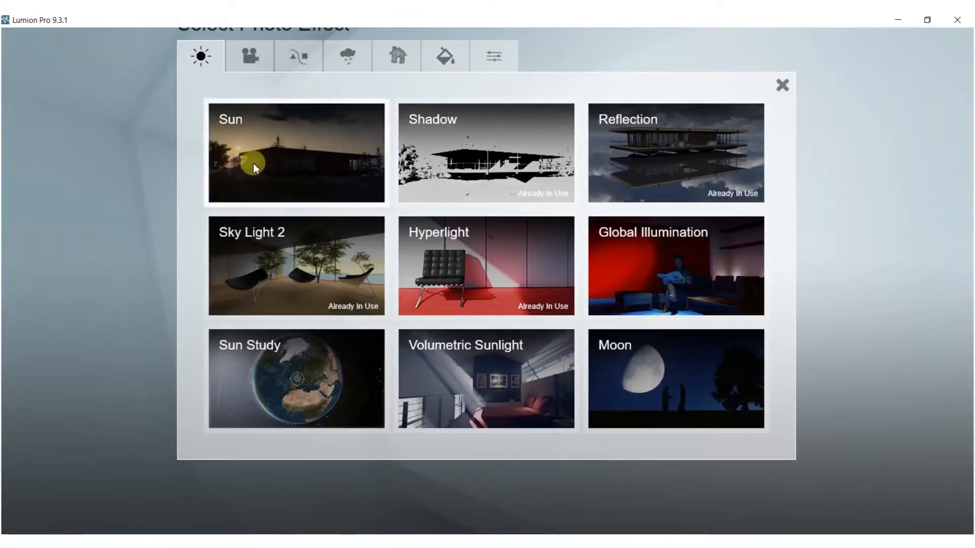
{"action": "left_click", "coordinate": [253, 164]}
- Add the Precipitation weather effect to photo 1, leaving its settings at their defaults
{"action": "left_click", "coordinate": [19, 133]}
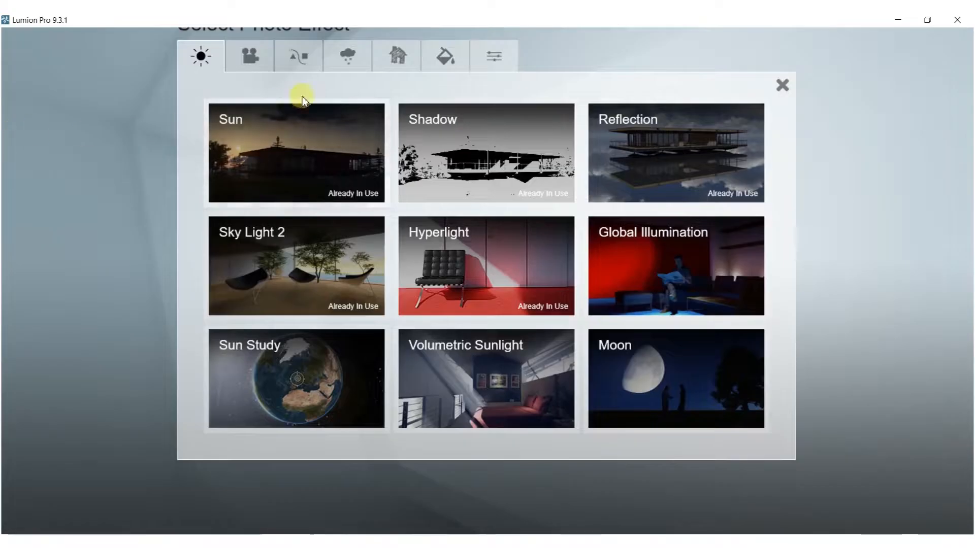
{"action": "left_click", "coordinate": [345, 60]}
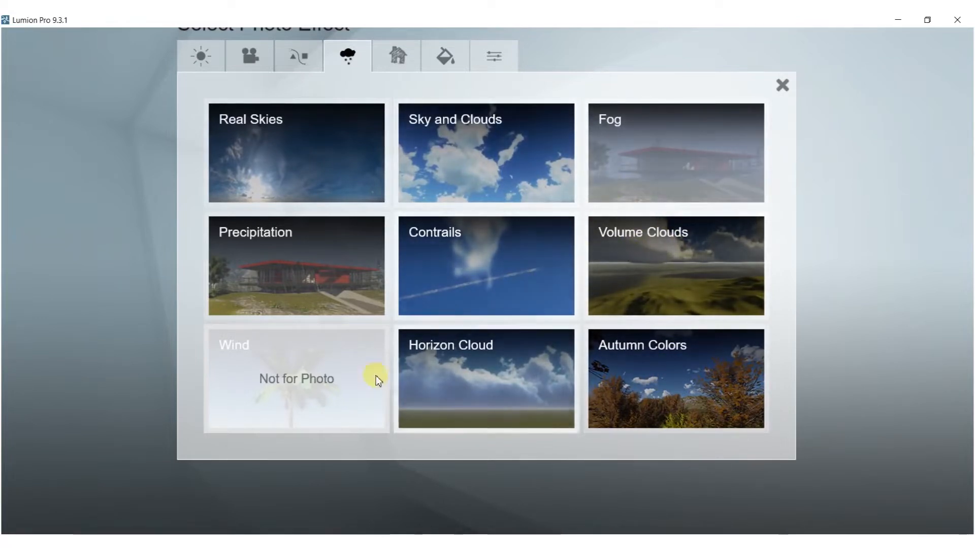
{"action": "left_click", "coordinate": [324, 254]}
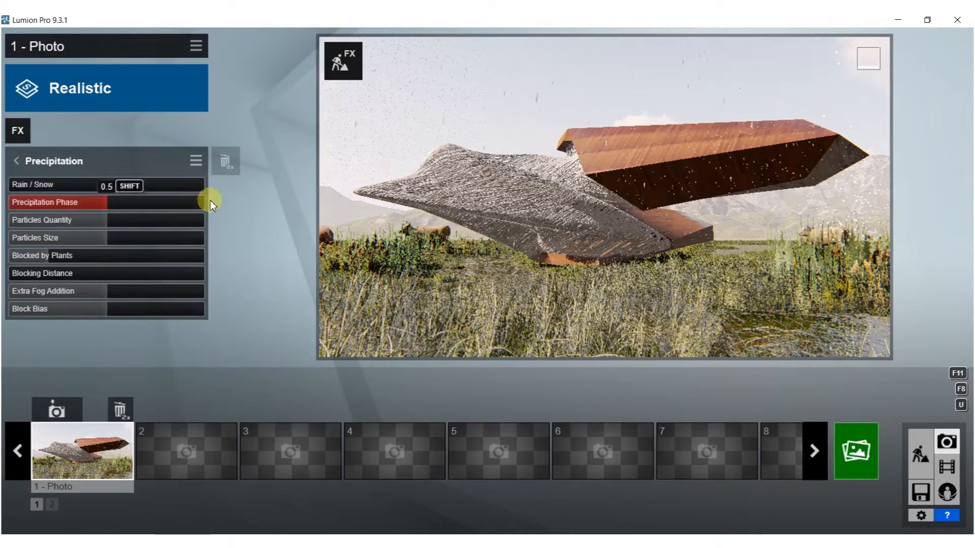
{"action": "left_click", "coordinate": [19, 162]}
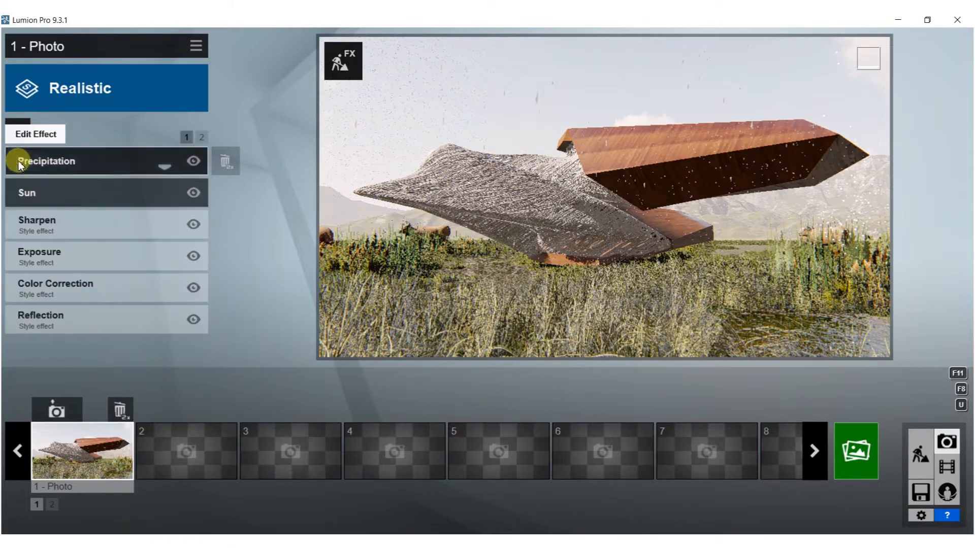
- Add the 2-Point Perspective camera effect to photo 1 with Two Point Perspective on
{"action": "left_click", "coordinate": [19, 127]}
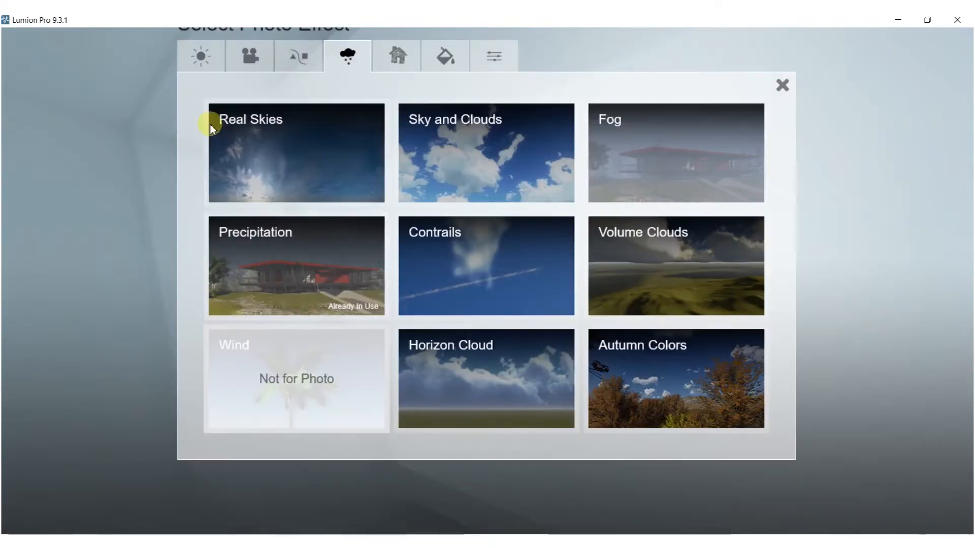
{"action": "left_click", "coordinate": [250, 55]}
{"action": "left_click", "coordinate": [610, 142]}
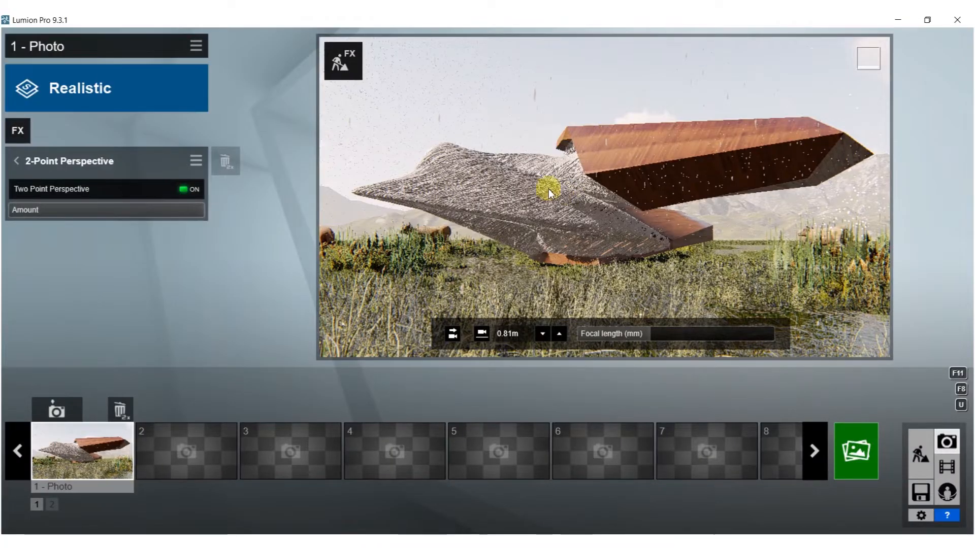
{"action": "left_click", "coordinate": [16, 161]}
- Lower the Sun effect's height and shift its heading slightly so light falls on the cantilevered wooden volume's side
{"action": "left_click", "coordinate": [45, 213]}
{"action": "left_click_drag", "start_coordinate": [147, 184], "coordinate": [136, 184]}
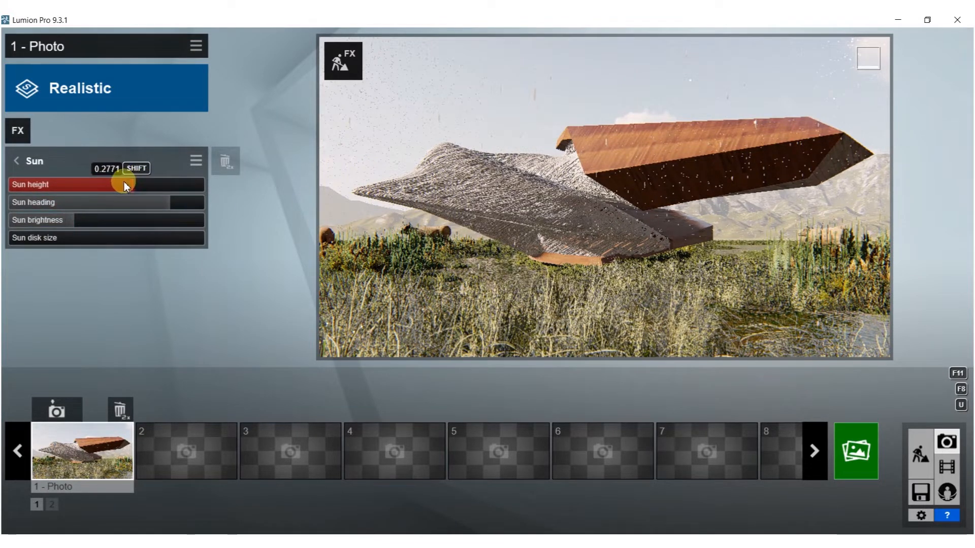
{"action": "left_click_drag", "start_coordinate": [90, 185], "coordinate": [1, 185]}
{"action": "left_click_drag", "start_coordinate": [171, 202], "coordinate": [167, 202]}
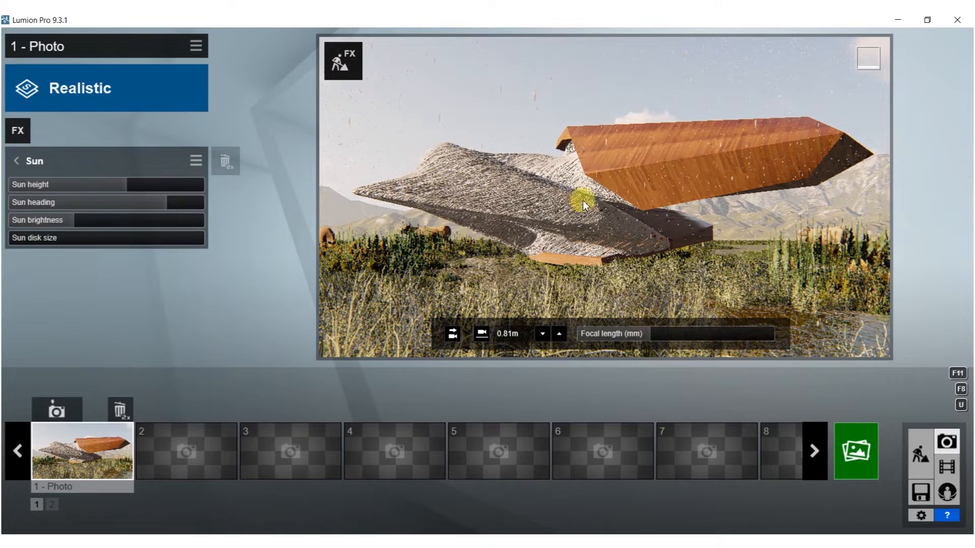
- Render the current shot at Desktop size (1920x1080) as JPG file 61 in the BOOK folder, overwriting the existing file
{"action": "left_click", "coordinate": [855, 447]}
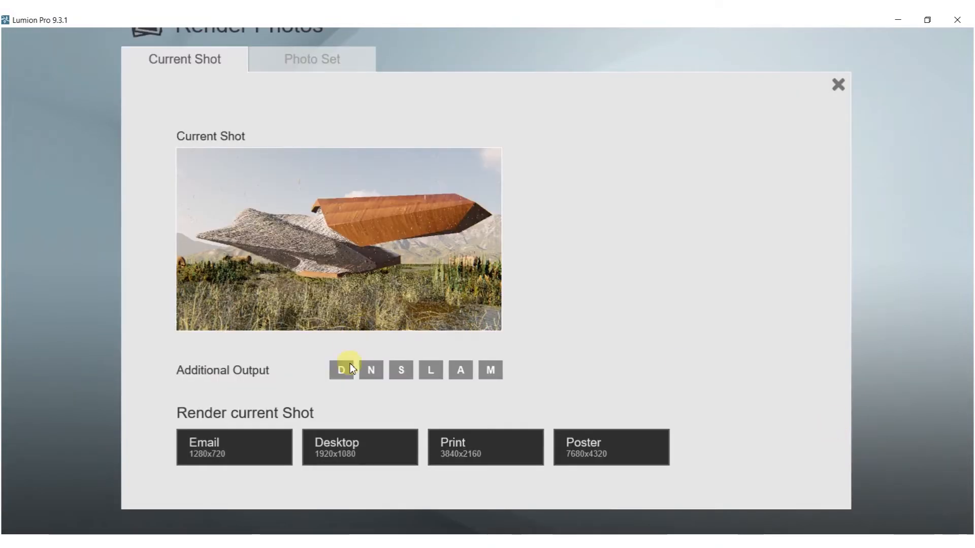
{"action": "left_click", "coordinate": [370, 445]}
{"action": "double_click", "coordinate": [139, 146]}
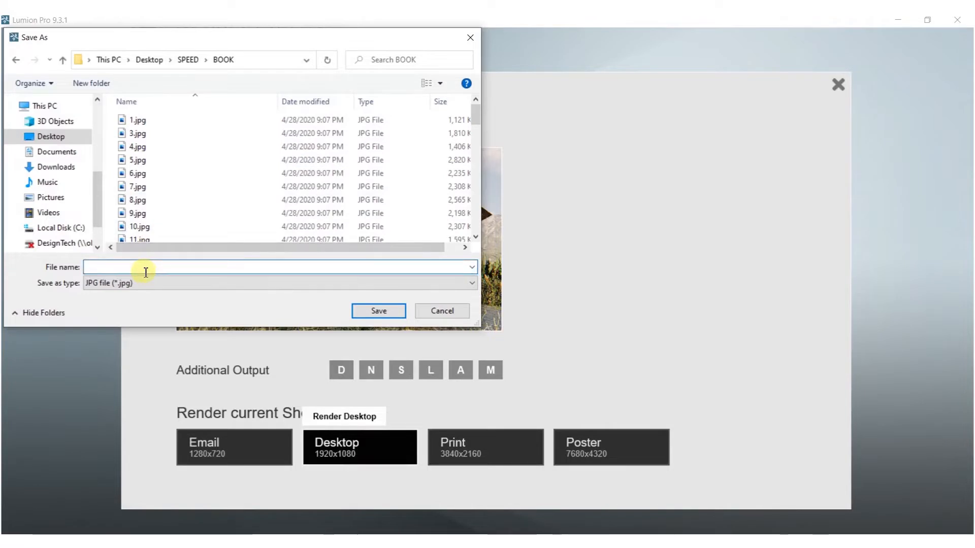
{"action": "type", "text": "61"}
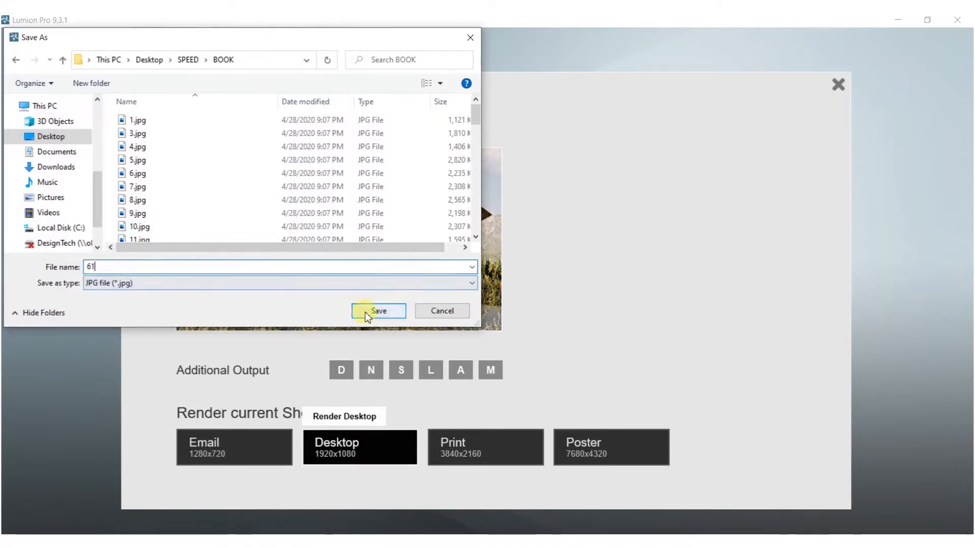
{"action": "left_click", "coordinate": [367, 313]}
{"action": "left_click", "coordinate": [497, 321]}
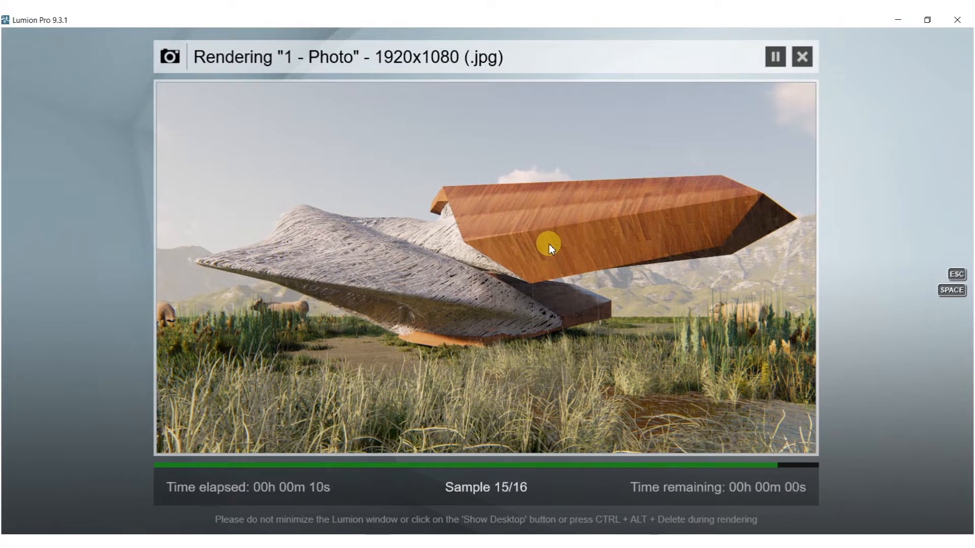
{"action": "key", "text": "ctrl"}
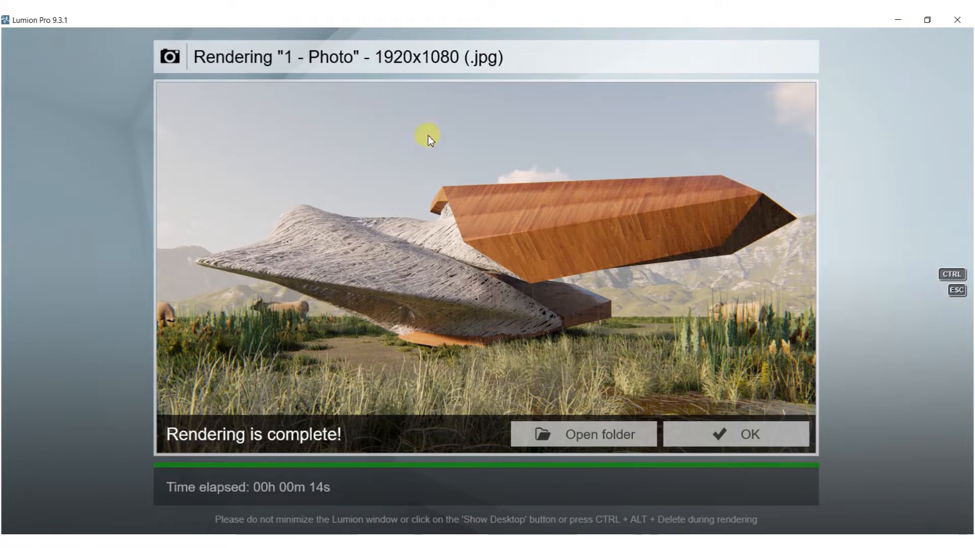
{"action": "left_click", "coordinate": [743, 436]}
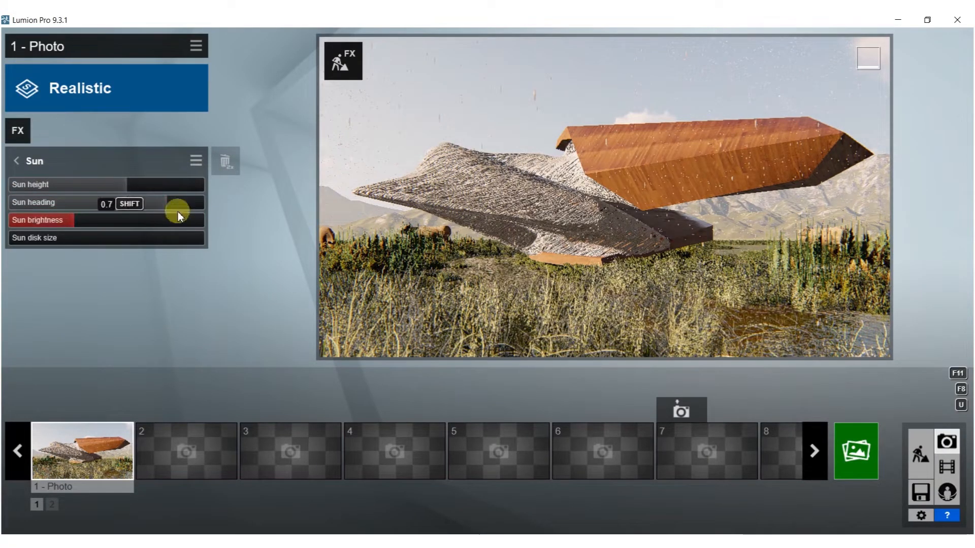
- Lower the sun heading and add the Sky and Clouds effect with slightly more low clouds and a higher master cloud amount
{"action": "left_click_drag", "start_coordinate": [162, 202], "coordinate": [120, 192]}
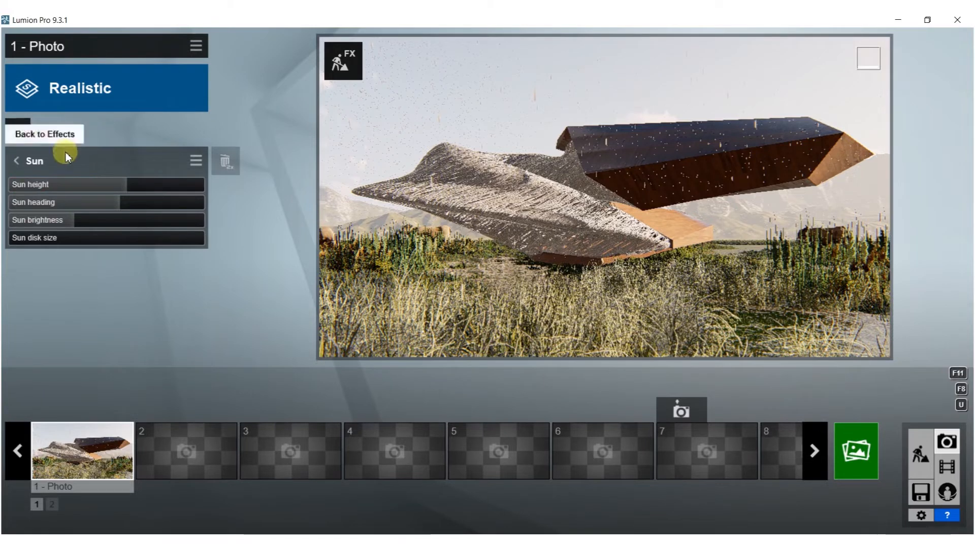
{"action": "left_click", "coordinate": [17, 131]}
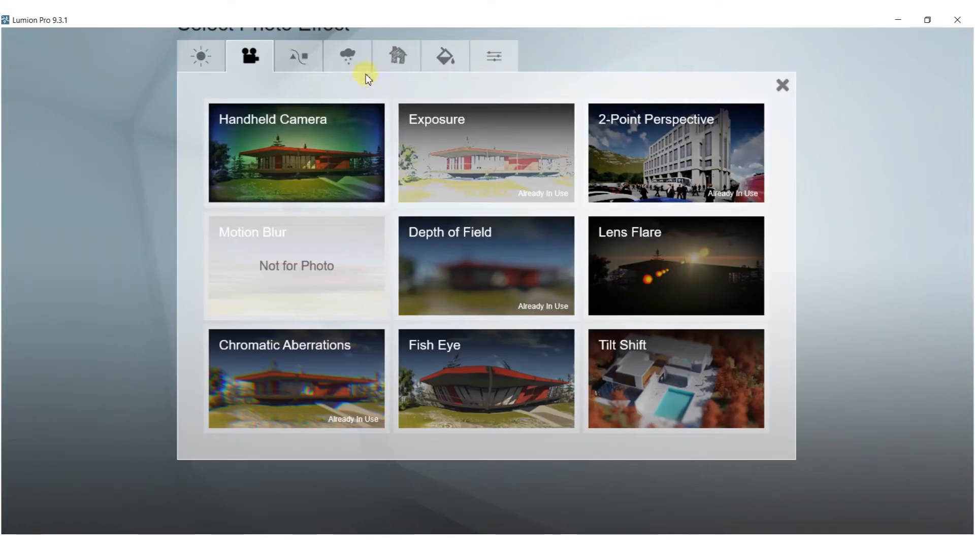
{"action": "left_click", "coordinate": [341, 64]}
{"action": "left_click", "coordinate": [440, 141]}
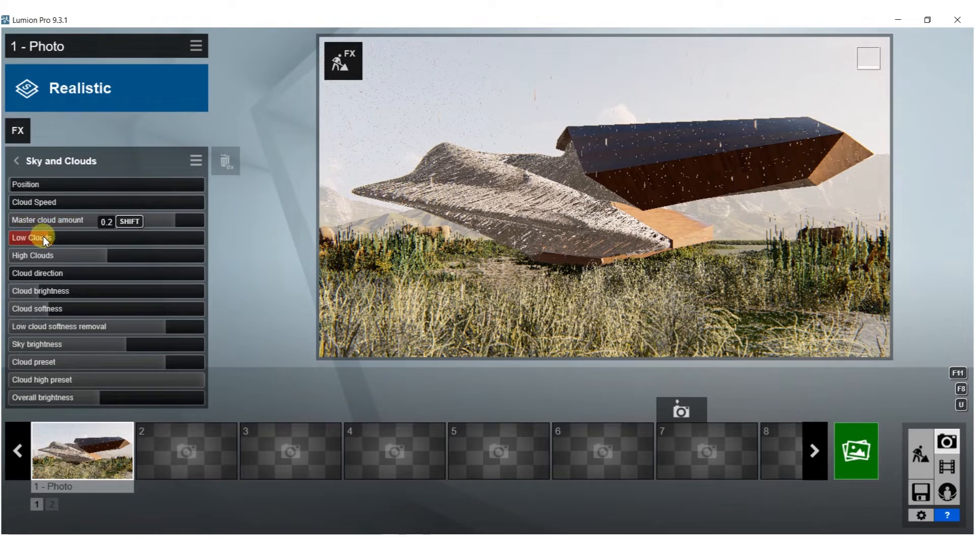
{"action": "mouse_move", "coordinate": [49, 236]}
{"action": "left_mouse_down"}
{"action": "mouse_move", "coordinate": [83, 240]}
{"action": "mouse_move", "coordinate": [65, 237]}
{"action": "left_mouse_up"}
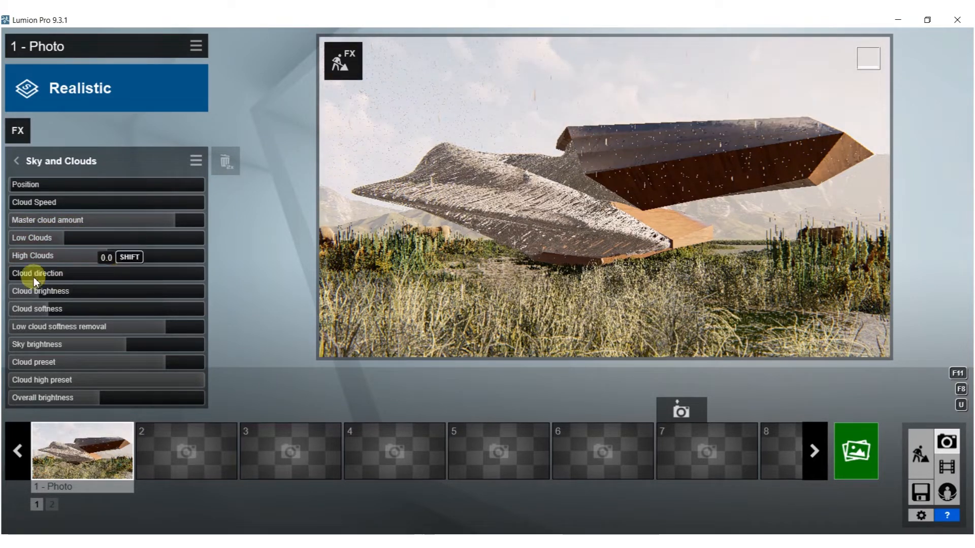
{"action": "mouse_move", "coordinate": [168, 221]}
{"action": "left_mouse_down"}
{"action": "mouse_move", "coordinate": [196, 221]}
{"action": "mouse_move", "coordinate": [161, 220]}
{"action": "left_mouse_up"}
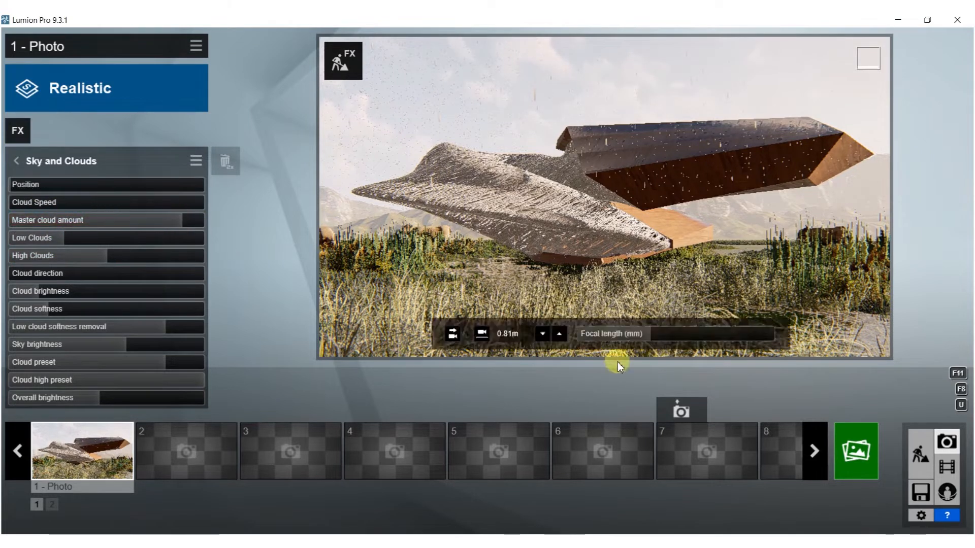
- Render the cloudier version of photo 1 at Desktop size, 1920x1080, overwriting 61.jpg
{"action": "left_click", "coordinate": [856, 452]}
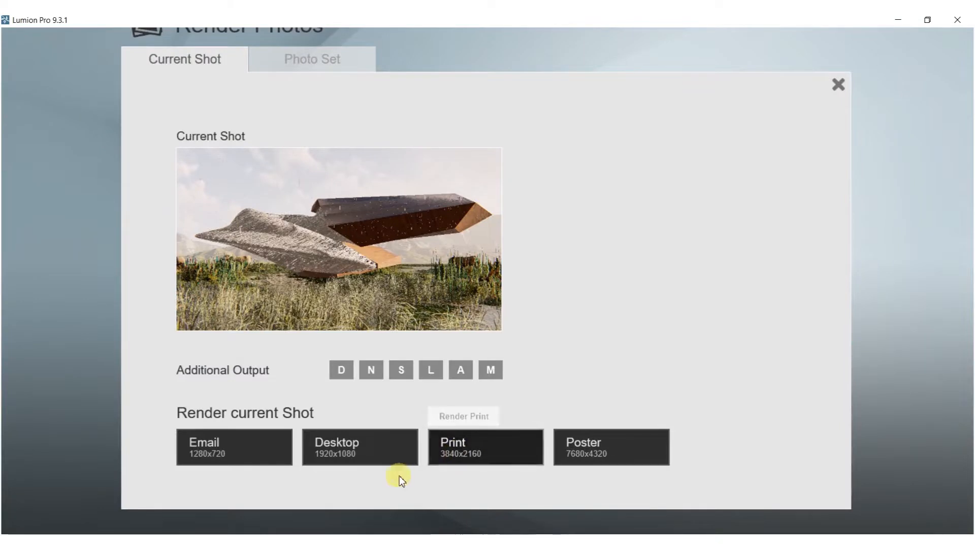
{"action": "left_click", "coordinate": [337, 446]}
{"action": "type", "text": "61"}
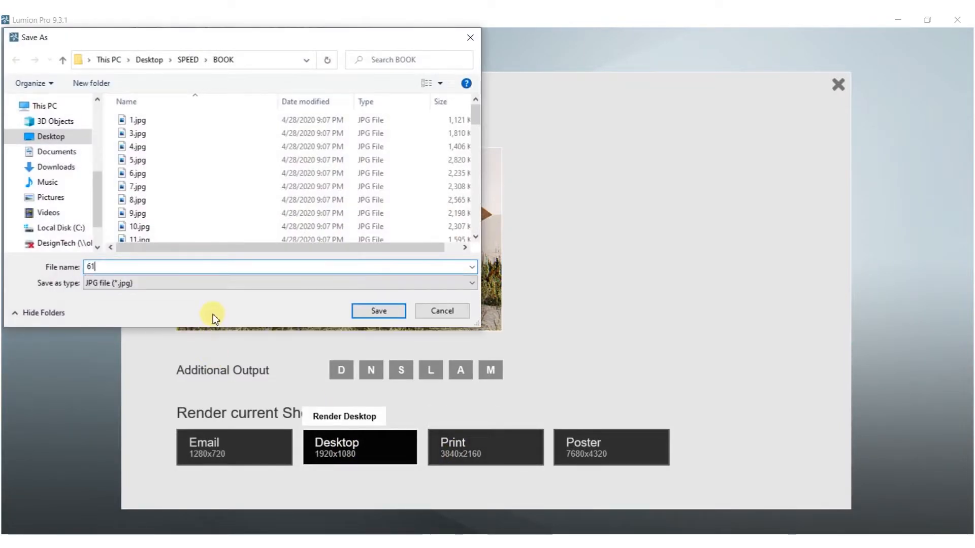
{"action": "key", "text": "Return"}
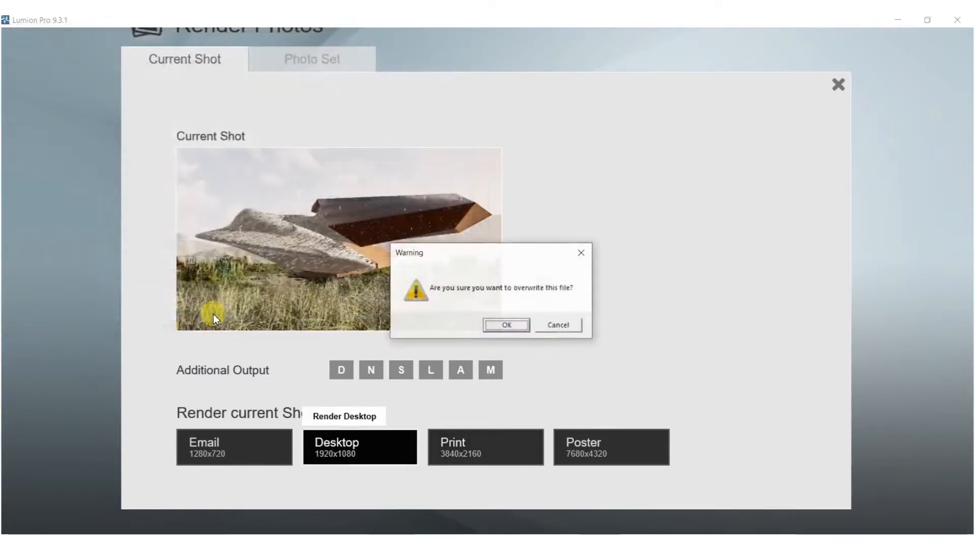
{"action": "key", "text": "Return"}
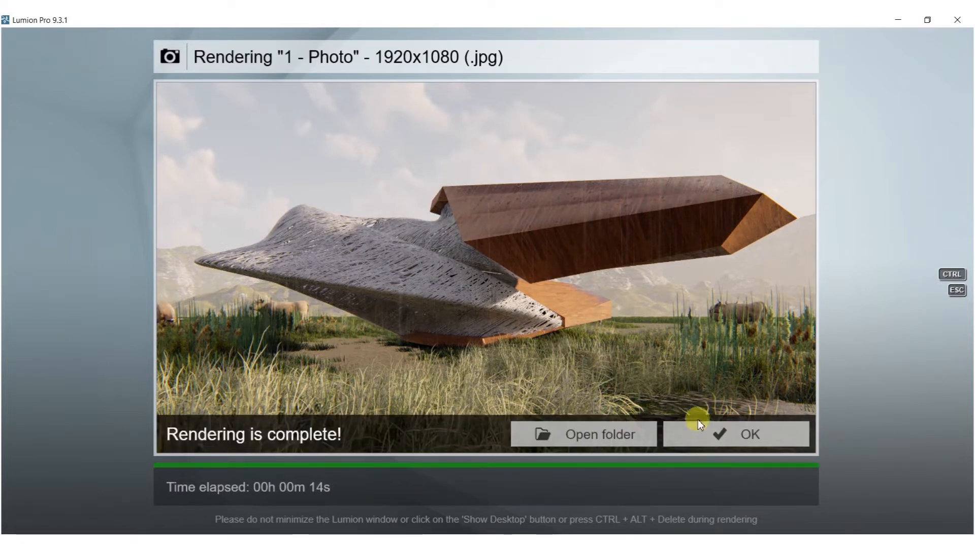
{"action": "left_click", "coordinate": [712, 434]}
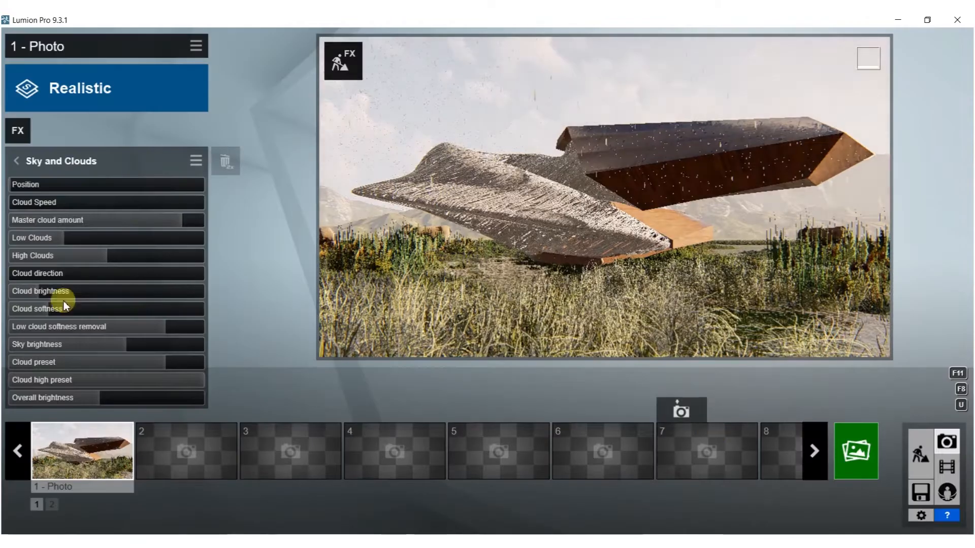
- Return to the Sun effect, raise the sun height slightly and increase the sun heading to relight the wooden volume
{"action": "left_click", "coordinate": [19, 163]}
{"action": "left_click", "coordinate": [62, 260]}
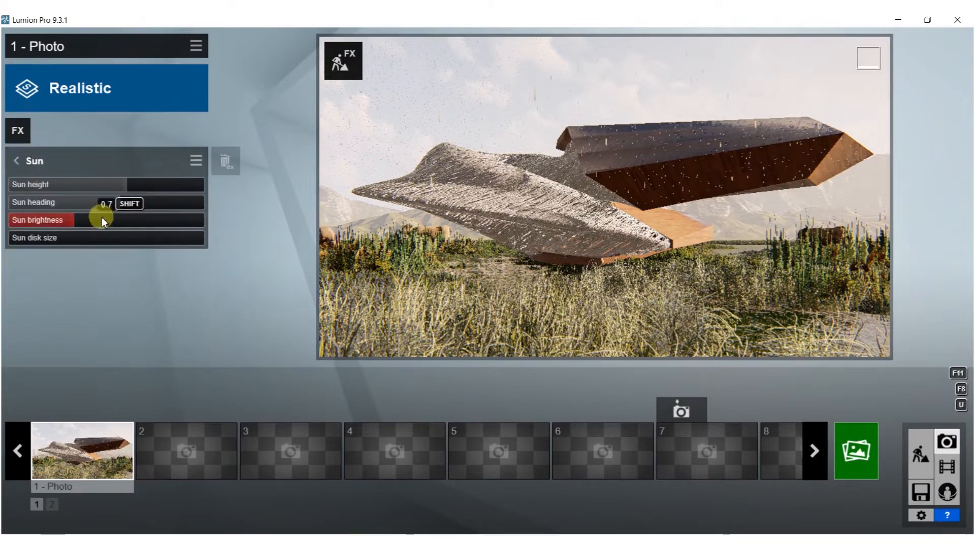
{"action": "left_click_drag", "start_coordinate": [130, 187], "coordinate": [146, 187]}
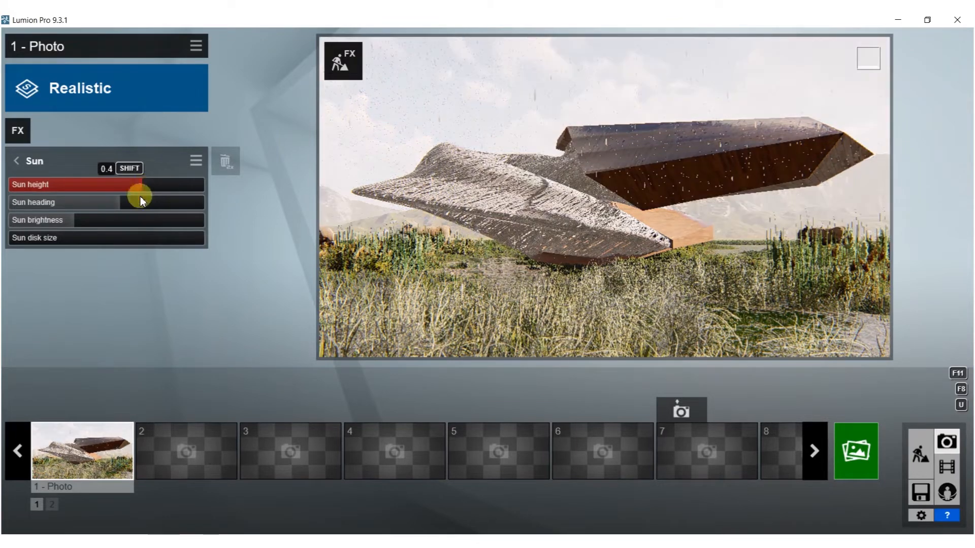
{"action": "left_click_drag", "start_coordinate": [123, 203], "coordinate": [174, 191]}
- Render photo 1 with the raised sun at Desktop size, 1920x1080, overwriting 61.jpg
{"action": "left_click", "coordinate": [872, 464]}
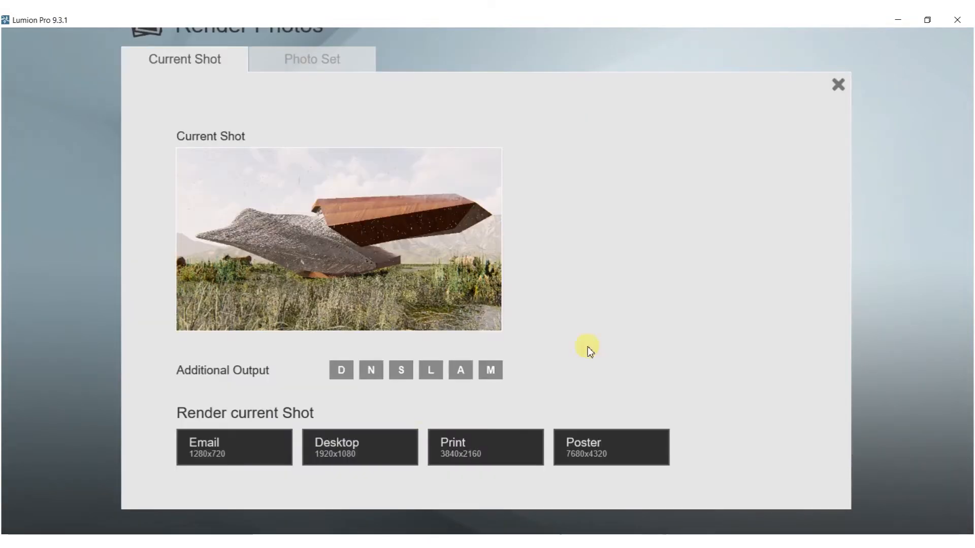
{"action": "left_click", "coordinate": [335, 454]}
{"action": "scroll", "coordinate": [251, 211], "scroll_direction": "down", "scroll_amount": 7}
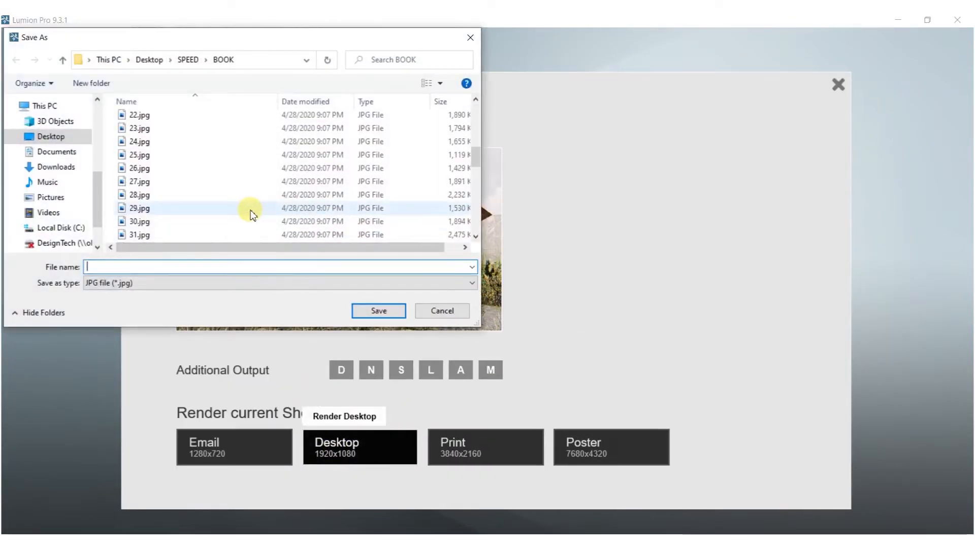
{"action": "type", "text": "61"}
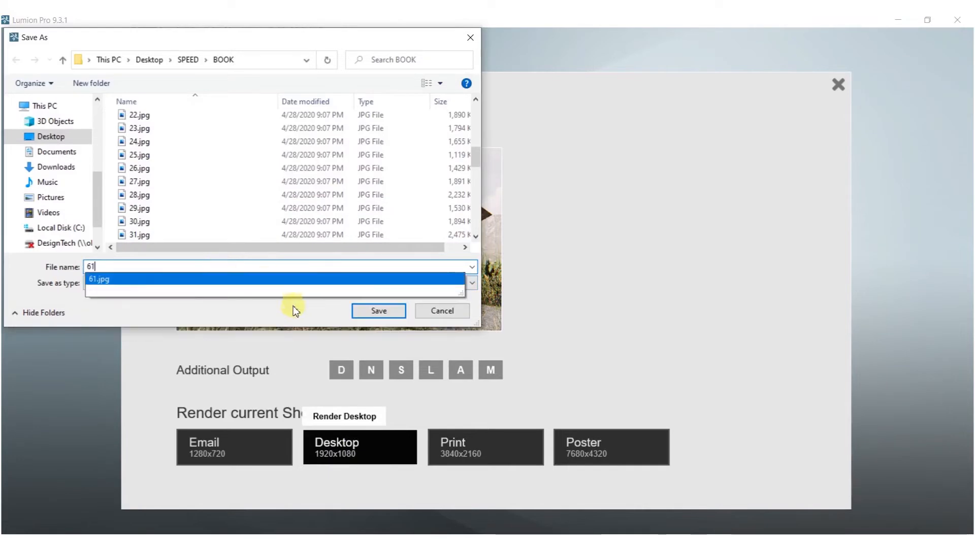
{"action": "left_click", "coordinate": [374, 314]}
{"action": "left_click", "coordinate": [508, 328]}
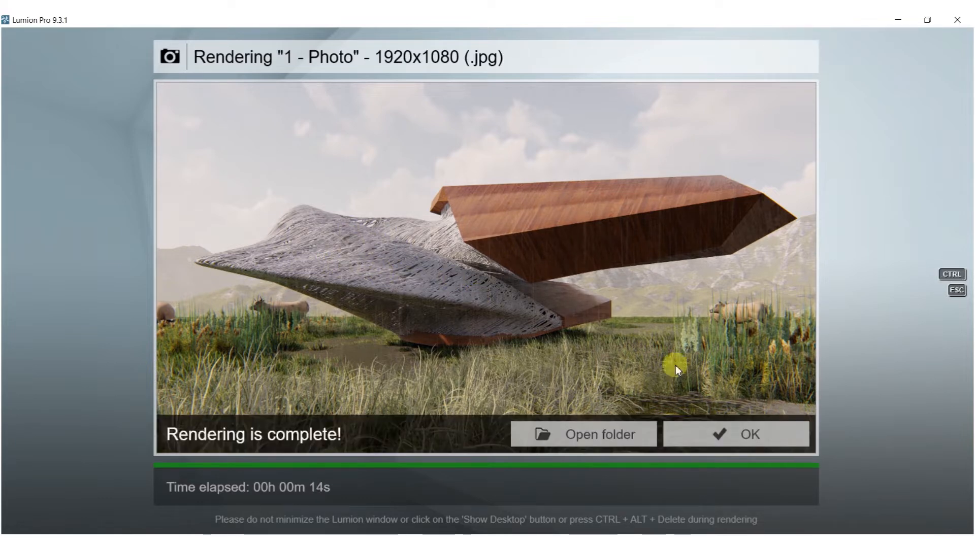
{"action": "left_click", "coordinate": [733, 439]}
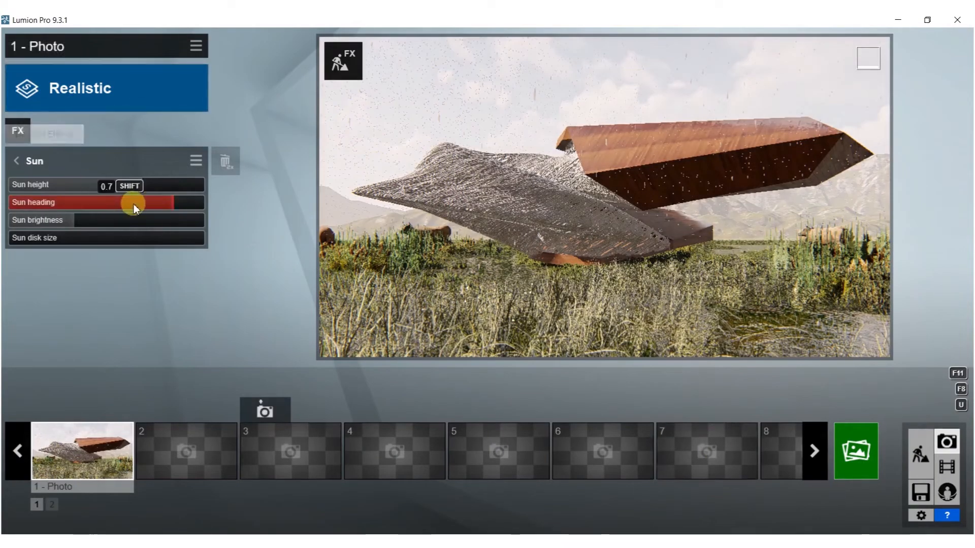
- Fine-tune the sun heading to a lower setting and render photo 1 at 1920x1080 over 61.jpg
{"action": "left_click_drag", "start_coordinate": [172, 205], "coordinate": [66, 199], "text": "shift"}
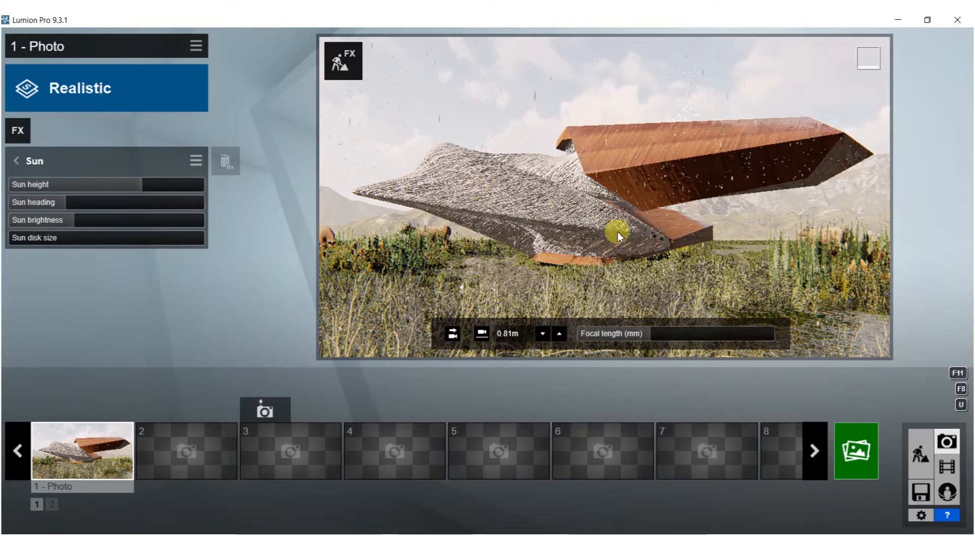
{"action": "left_click", "coordinate": [857, 445]}
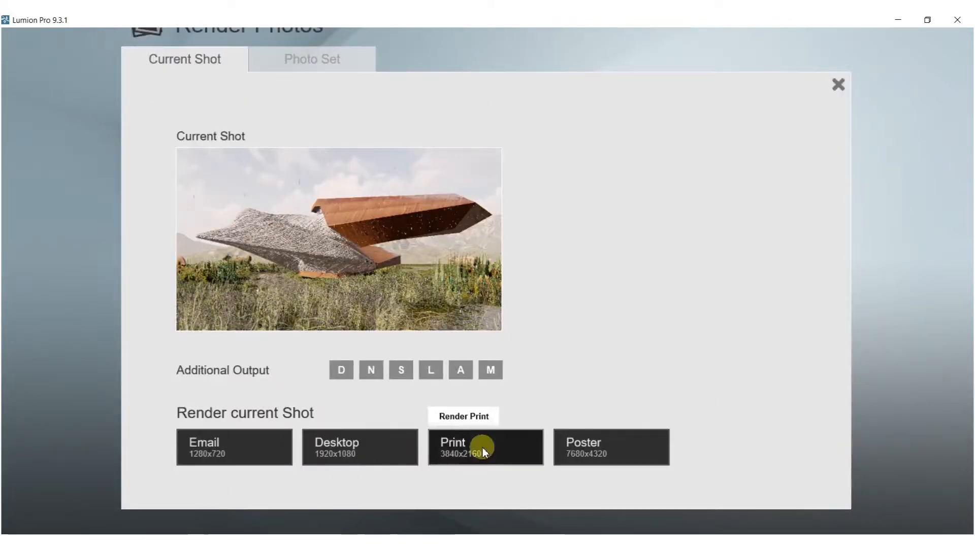
{"action": "left_click", "coordinate": [370, 449]}
{"action": "type", "text": "10"}
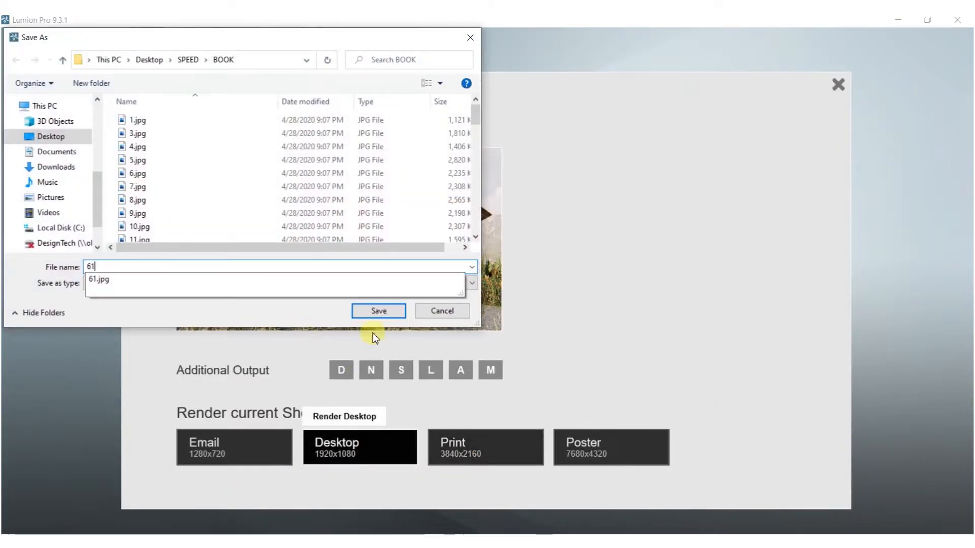
{"action": "left_click", "coordinate": [384, 313]}
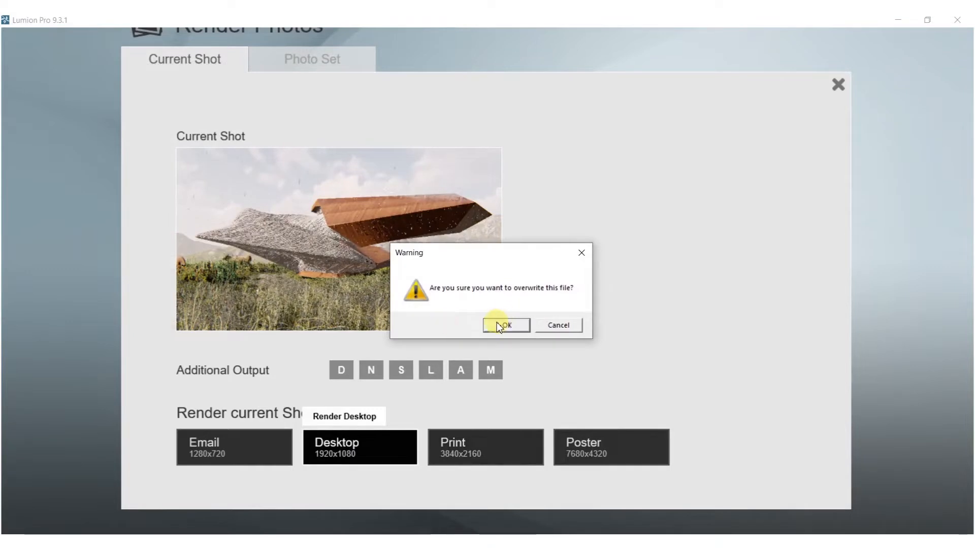
{"action": "left_click", "coordinate": [499, 326]}
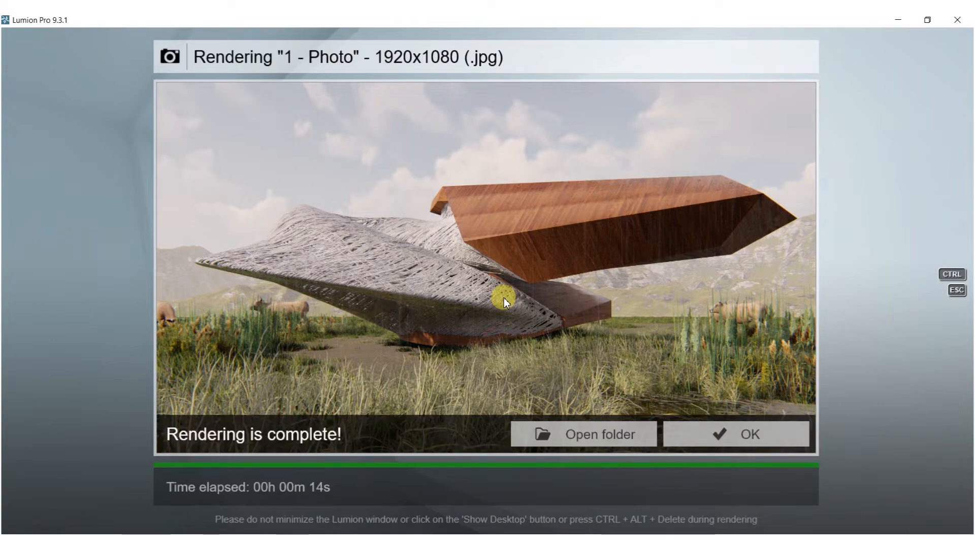
{"action": "left_click", "coordinate": [717, 436]}
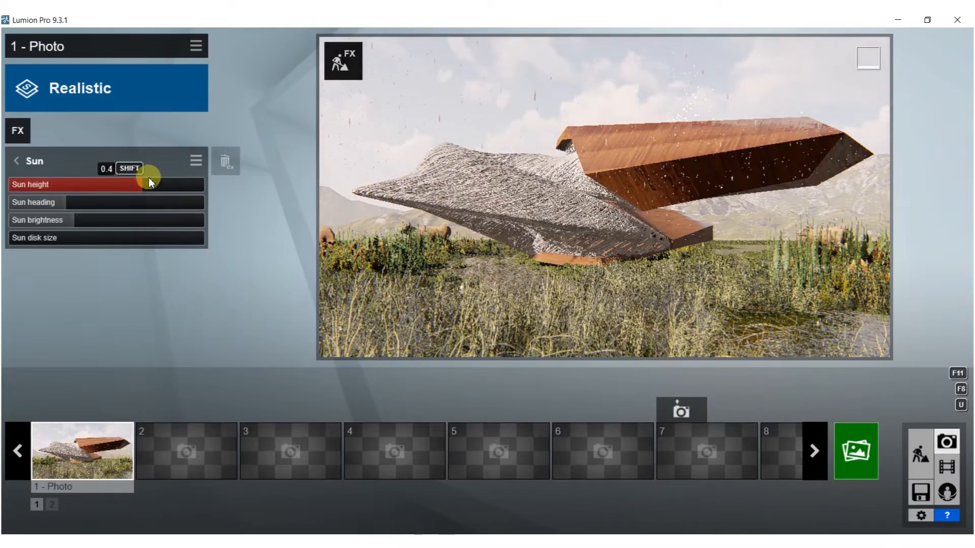
- Lower the sun height slightly to light the wooden volume's side and render photo 1 at 1920x1080 over 61.jpg
{"action": "mouse_move", "coordinate": [138, 188]}
{"action": "left_mouse_down"}
{"action": "mouse_move", "coordinate": [122, 185]}
{"action": "mouse_move", "coordinate": [135, 178]}
{"action": "left_mouse_up"}
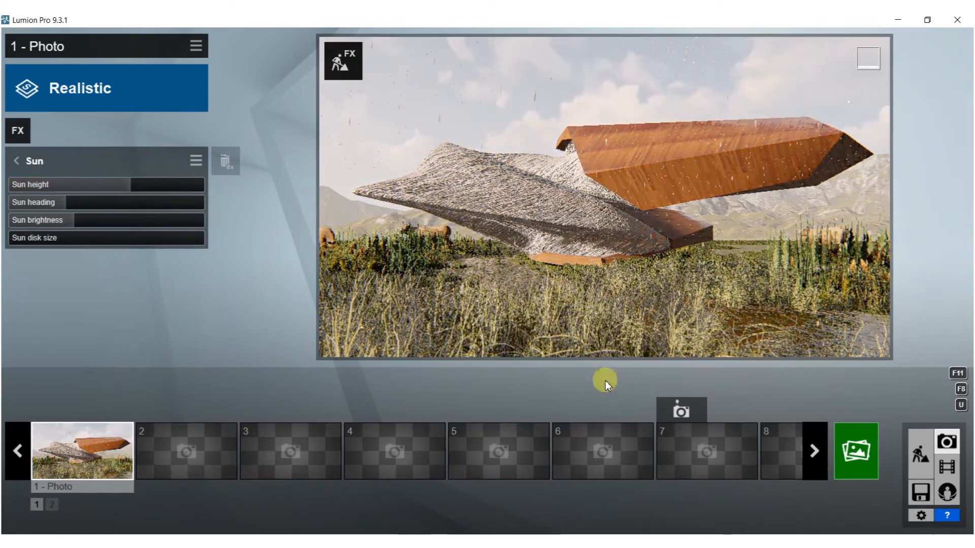
{"action": "left_click", "coordinate": [861, 440]}
{"action": "left_click", "coordinate": [373, 446]}
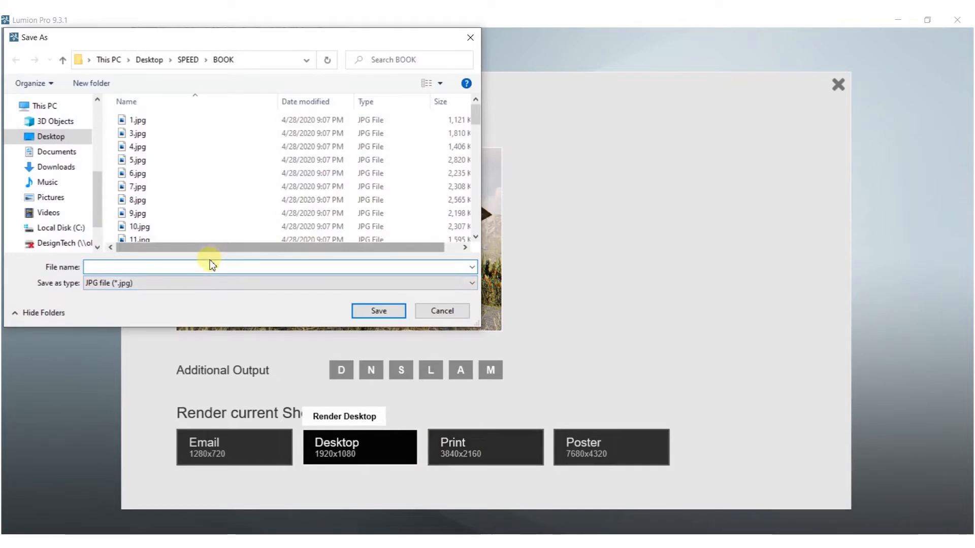
{"action": "type", "text": "10"}
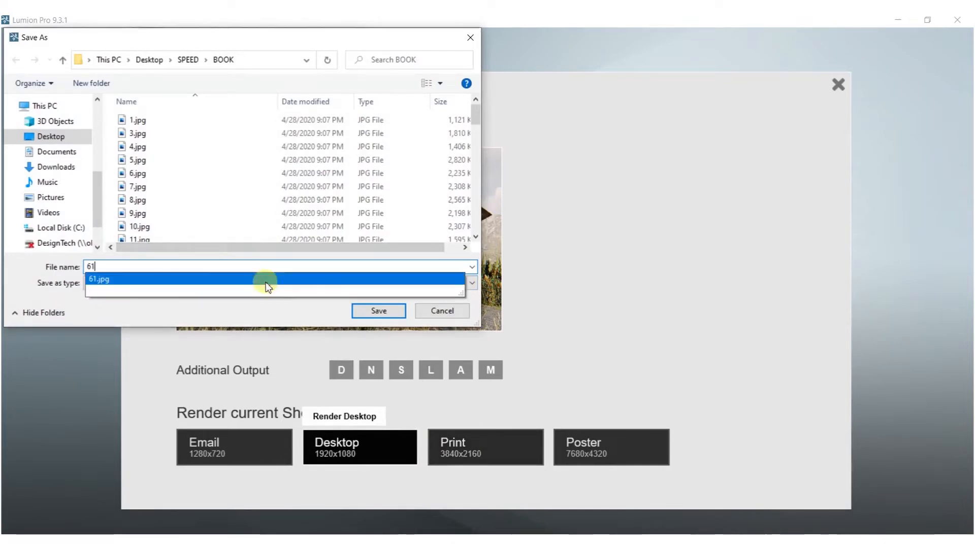
{"action": "left_click", "coordinate": [378, 310]}
{"action": "left_click", "coordinate": [507, 324]}
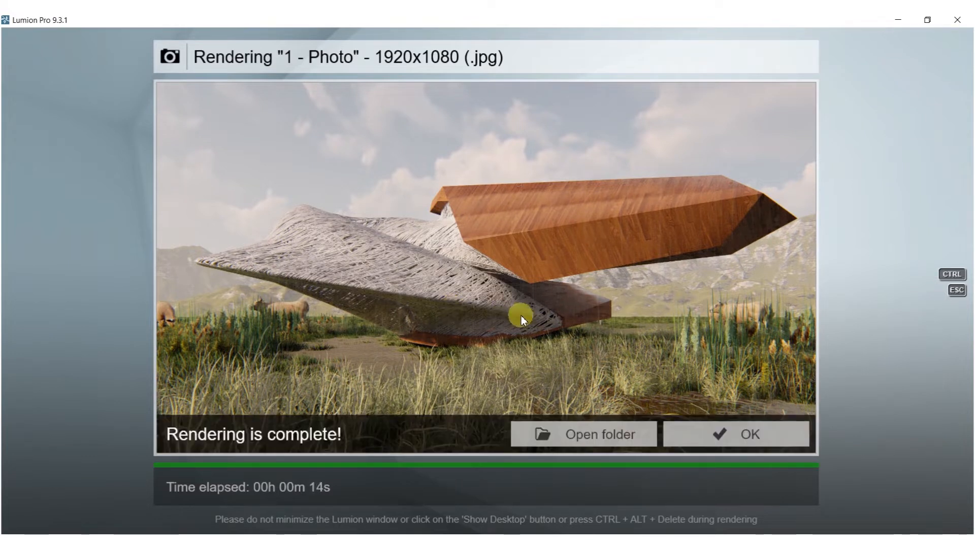
{"action": "left_click", "coordinate": [741, 435]}
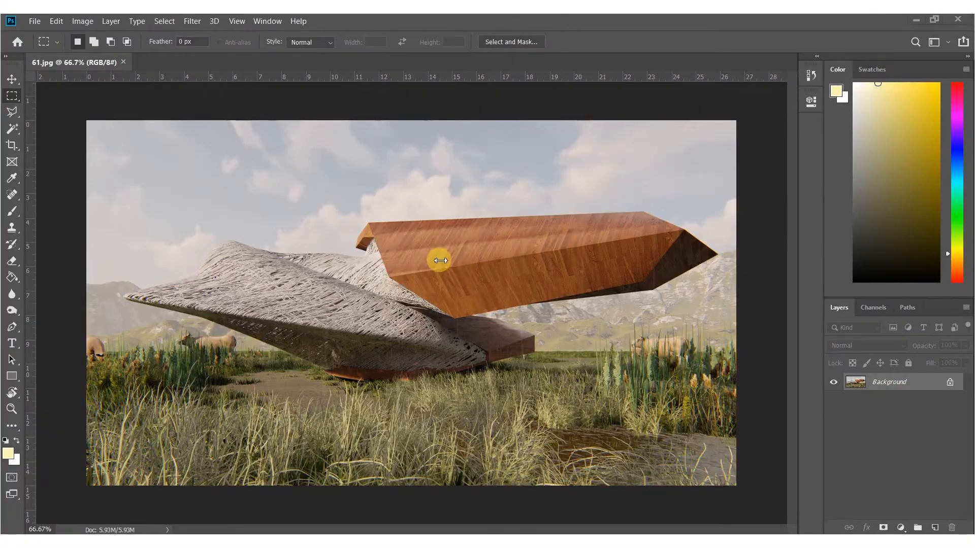
- Dodge the sunlit surface of the woven shell at 45% exposure in the midtones with a soft brush of about 403 px
{"action": "key", "text": "o"}
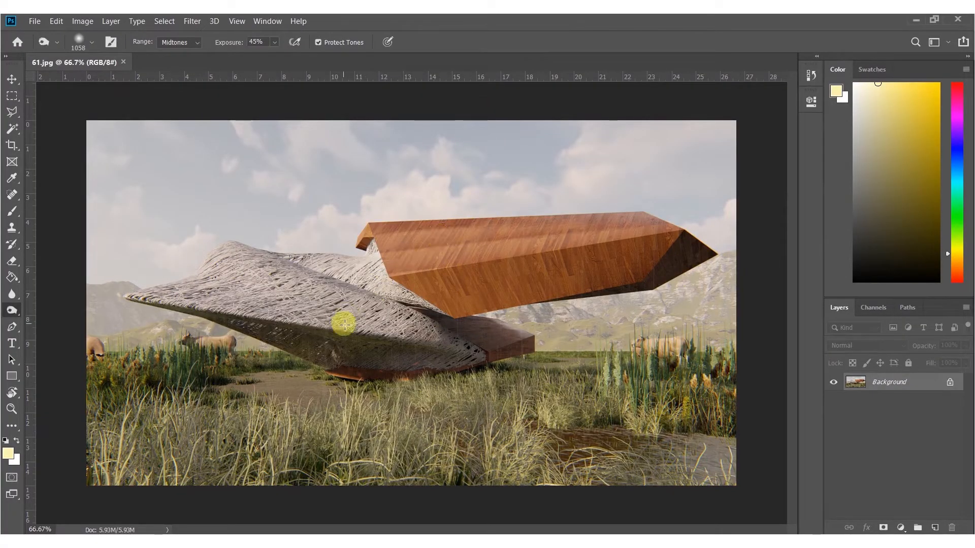
{"action": "key", "text": "d"}
{"action": "right_click_drag", "start_coordinate": [344, 284], "coordinate": [229, 279], "text": "alt"}
{"action": "scroll", "coordinate": [375, 304], "scroll_direction": "up", "scroll_amount": 2, "text": "alt"}
{"action": "scroll", "coordinate": [357, 347], "scroll_direction": "up", "scroll_amount": 1, "text": "alt"}
{"action": "right_click_drag", "start_coordinate": [435, 352], "coordinate": [396, 348], "text": "alt"}
{"action": "mouse_move", "coordinate": [405, 326]}
{"action": "left_mouse_down"}
{"action": "mouse_move", "coordinate": [424, 365]}
{"action": "mouse_move", "coordinate": [355, 298]}
{"action": "mouse_move", "coordinate": [154, 262]}
{"action": "left_mouse_up"}
- Lighten the woven strands where the shell meets the wooden volume using a 309 px brush
{"action": "scroll", "coordinate": [366, 338], "scroll_direction": "up", "scroll_amount": 2, "text": "alt"}
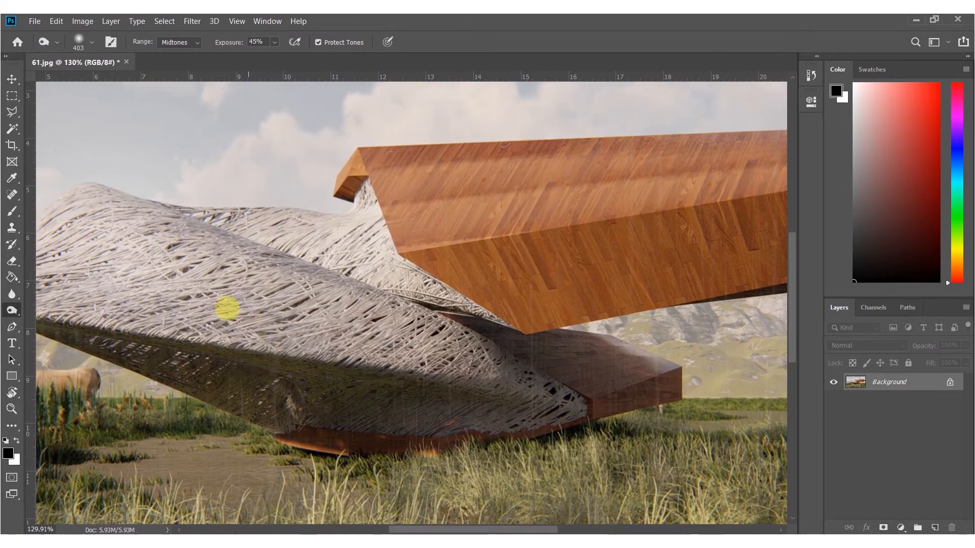
{"action": "scroll", "coordinate": [393, 308], "scroll_direction": "up", "scroll_amount": 1, "text": "alt"}
{"action": "scroll", "coordinate": [393, 307], "scroll_direction": "up", "scroll_amount": 2, "text": "alt"}
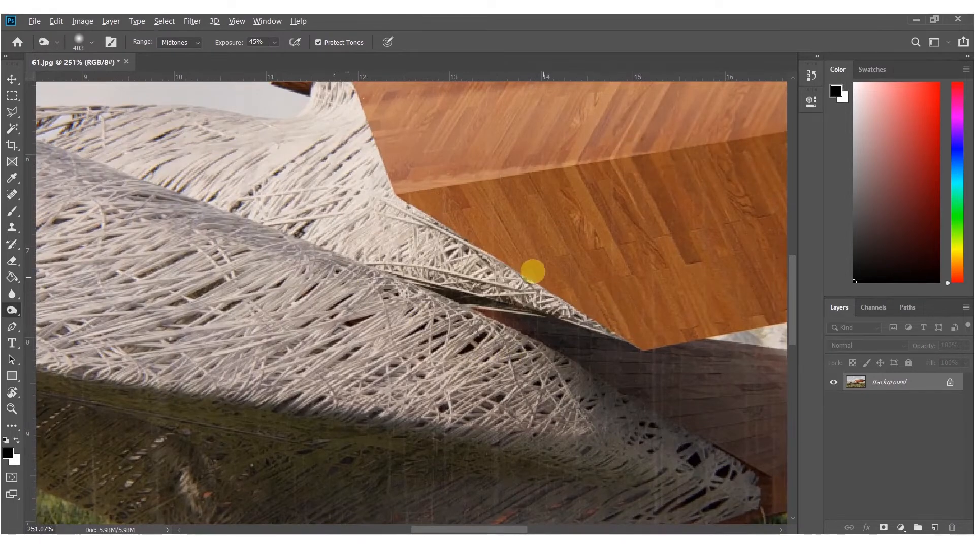
{"action": "scroll", "coordinate": [236, 335], "scroll_direction": "down", "scroll_amount": 2, "text": "alt"}
{"action": "right_click_drag", "start_coordinate": [249, 307], "coordinate": [211, 308], "text": "alt"}
{"action": "left_click_drag", "start_coordinate": [268, 207], "coordinate": [263, 231]}
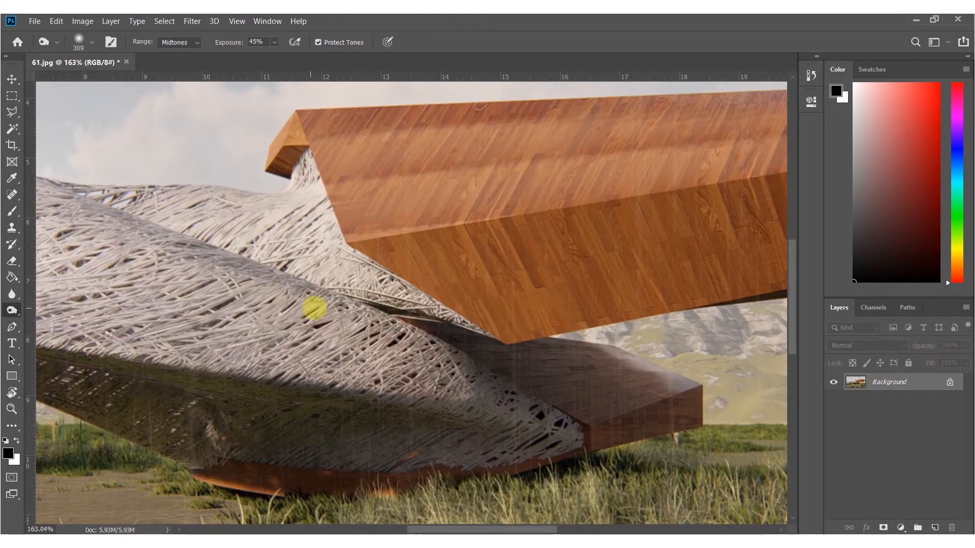
{"action": "scroll", "coordinate": [315, 308], "scroll_direction": "down", "scroll_amount": 3, "text": "alt"}
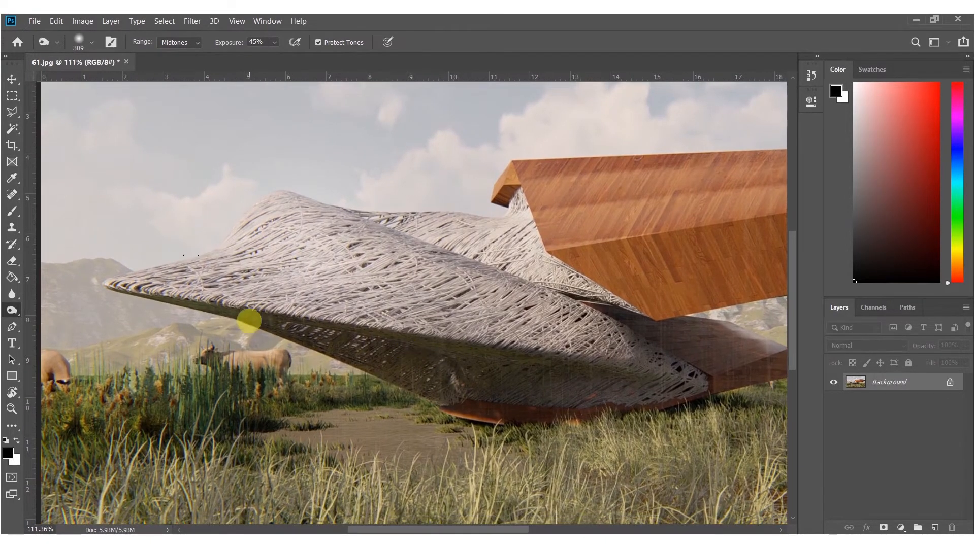
{"action": "scroll", "coordinate": [363, 326], "scroll_direction": "down", "scroll_amount": 2, "text": "alt"}
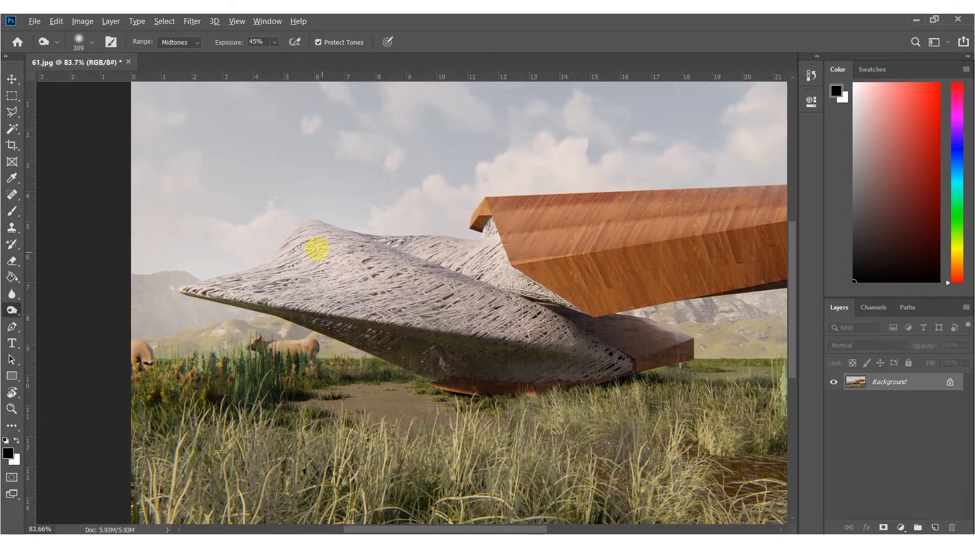
- Brighten a sun glow in the sky above the shell's peak with a 542 px brush and darken the upper sky with an 820 px brush
{"action": "right_click_drag", "start_coordinate": [320, 177], "coordinate": [376, 205], "text": "alt"}
{"action": "mouse_move", "coordinate": [406, 232]}
{"action": "left_mouse_down"}
{"action": "mouse_move", "coordinate": [229, 513]}
{"action": "mouse_move", "coordinate": [343, 316]}
{"action": "mouse_move", "coordinate": [318, 338]}
{"action": "left_mouse_up"}
{"action": "scroll", "coordinate": [339, 337], "scroll_direction": "down", "scroll_amount": 5, "text": "alt"}
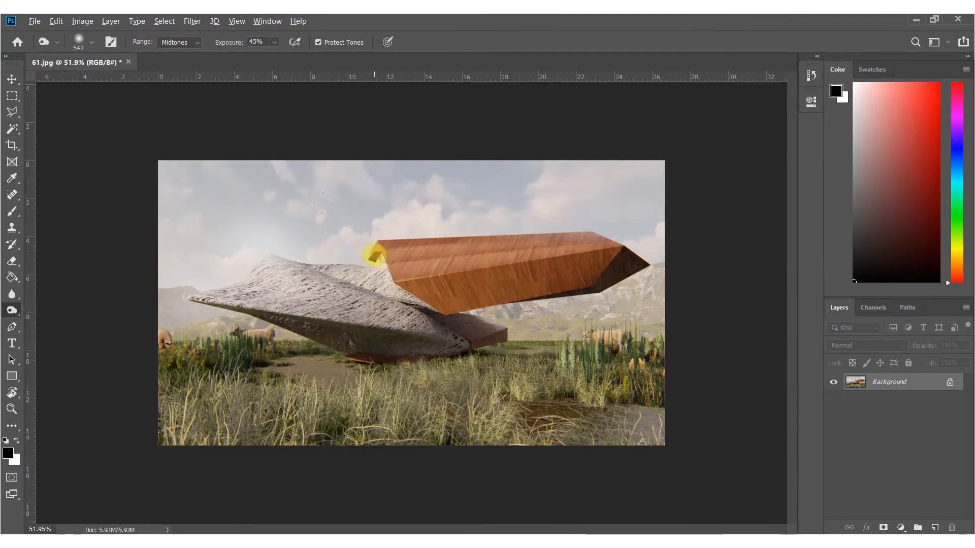
{"action": "scroll", "coordinate": [381, 255], "scroll_direction": "up", "scroll_amount": 2, "text": "alt"}
{"action": "right_click_drag", "start_coordinate": [508, 212], "coordinate": [561, 205], "text": "alt"}
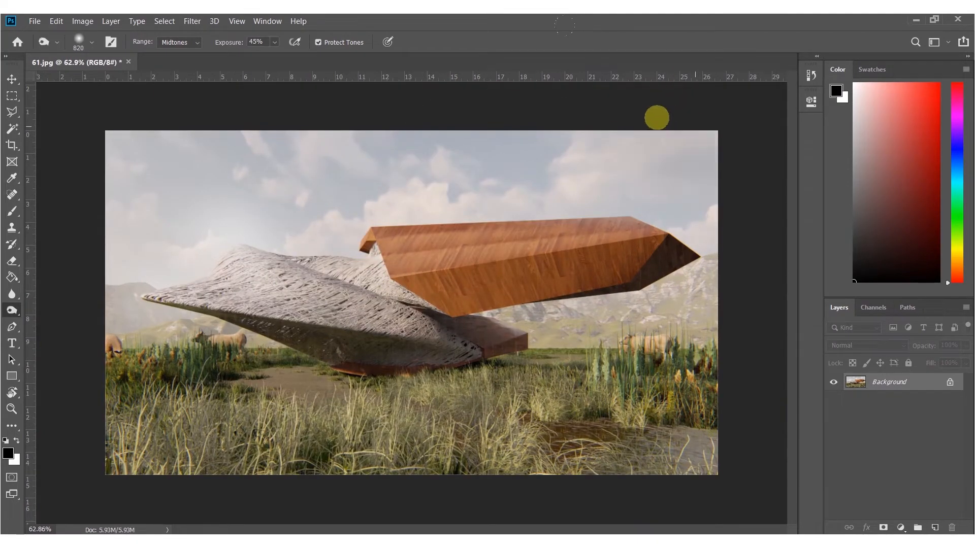
{"action": "left_click_drag", "start_coordinate": [622, 105], "coordinate": [11, 106]}
- Dodge the faces of the cantilevered wooden volume and the lower wooden block with progressively smaller brushes
{"action": "right_click_drag", "start_coordinate": [500, 284], "coordinate": [401, 278], "text": "alt"}
{"action": "mouse_move", "coordinate": [498, 249]}
{"action": "left_mouse_down"}
{"action": "mouse_move", "coordinate": [555, 224]}
{"action": "mouse_move", "coordinate": [371, 219]}
{"action": "left_mouse_up"}
{"action": "scroll", "coordinate": [584, 354], "scroll_direction": "up", "scroll_amount": 5, "text": "alt"}
{"action": "right_click_drag", "start_coordinate": [529, 333], "coordinate": [448, 333], "text": "alt"}
{"action": "mouse_move", "coordinate": [447, 299]}
{"action": "left_mouse_down"}
{"action": "mouse_move", "coordinate": [504, 289]}
{"action": "mouse_move", "coordinate": [463, 304]}
{"action": "mouse_move", "coordinate": [502, 310]}
{"action": "mouse_move", "coordinate": [498, 322]}
{"action": "left_mouse_up"}
- Enlarge the toning brush and retouch the midtones of the foreground grass across the bottom of the image
{"action": "scroll", "coordinate": [479, 387], "scroll_direction": "down", "scroll_amount": 4, "text": "alt"}
{"action": "right_click_drag", "start_coordinate": [462, 398], "coordinate": [613, 437], "text": "alt"}
{"action": "left_click_drag", "start_coordinate": [700, 411], "coordinate": [779, 418]}
{"action": "left_click_drag", "start_coordinate": [214, 409], "coordinate": [165, 447]}
{"action": "mouse_move", "coordinate": [281, 410]}
{"action": "left_mouse_down"}
{"action": "mouse_move", "coordinate": [590, 285]}
{"action": "mouse_move", "coordinate": [618, 337]}
{"action": "left_mouse_up"}
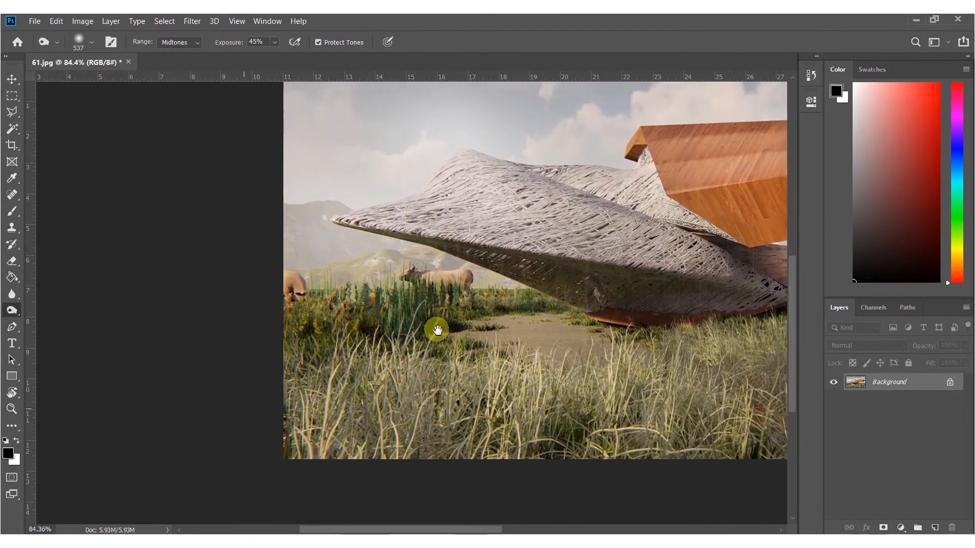
- Lighten the reeds and background terrain on both sides of the building with a 353 px brush
{"action": "right_click_drag", "start_coordinate": [494, 360], "coordinate": [413, 354], "text": "alt"}
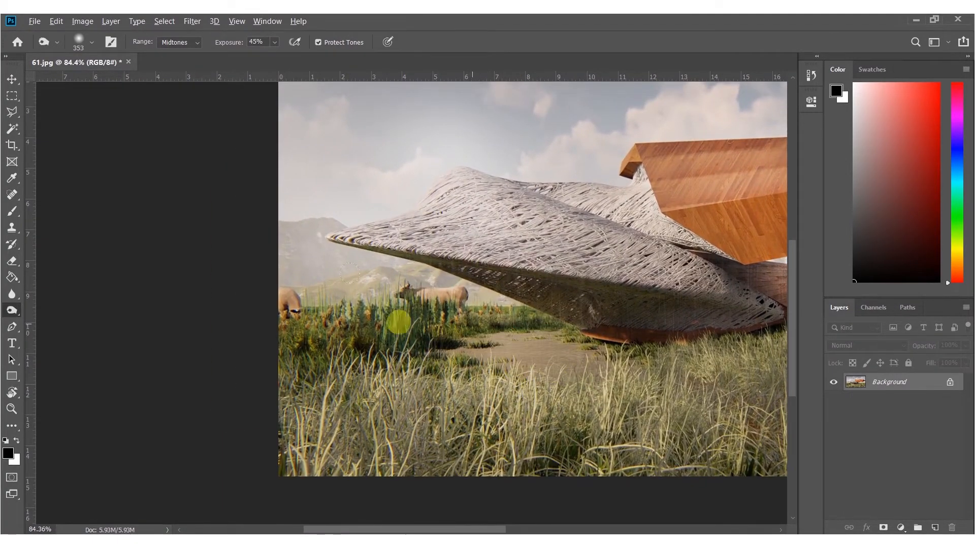
{"action": "left_click_drag", "start_coordinate": [397, 322], "coordinate": [290, 313]}
{"action": "mouse_move", "coordinate": [521, 351]}
{"action": "left_mouse_down"}
{"action": "mouse_move", "coordinate": [511, 341]}
{"action": "mouse_move", "coordinate": [102, 295]}
{"action": "left_mouse_up"}
{"action": "left_click_drag", "start_coordinate": [545, 278], "coordinate": [639, 293]}
{"action": "scroll", "coordinate": [379, 330], "scroll_direction": "down", "scroll_amount": 3, "text": "alt"}
- Extend the bright glow across the sky above the shell using a 518 px brush
{"action": "right_click_drag", "start_coordinate": [447, 179], "coordinate": [475, 179], "text": "alt"}
{"action": "scroll", "coordinate": [312, 326], "scroll_direction": "up", "scroll_amount": 1, "text": "alt"}
{"action": "left_click_drag", "start_coordinate": [343, 316], "coordinate": [268, 308]}
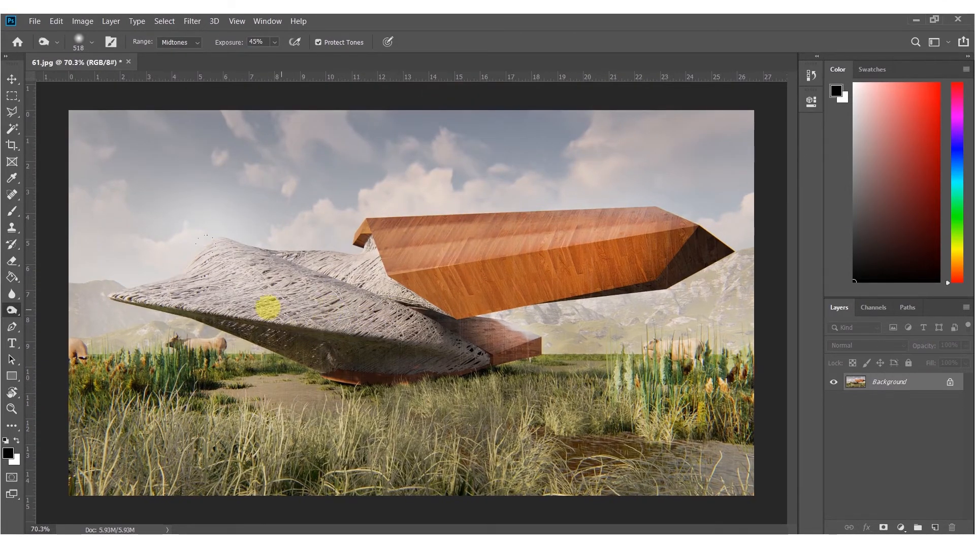
{"action": "left_click_drag", "start_coordinate": [227, 178], "coordinate": [85, 178]}
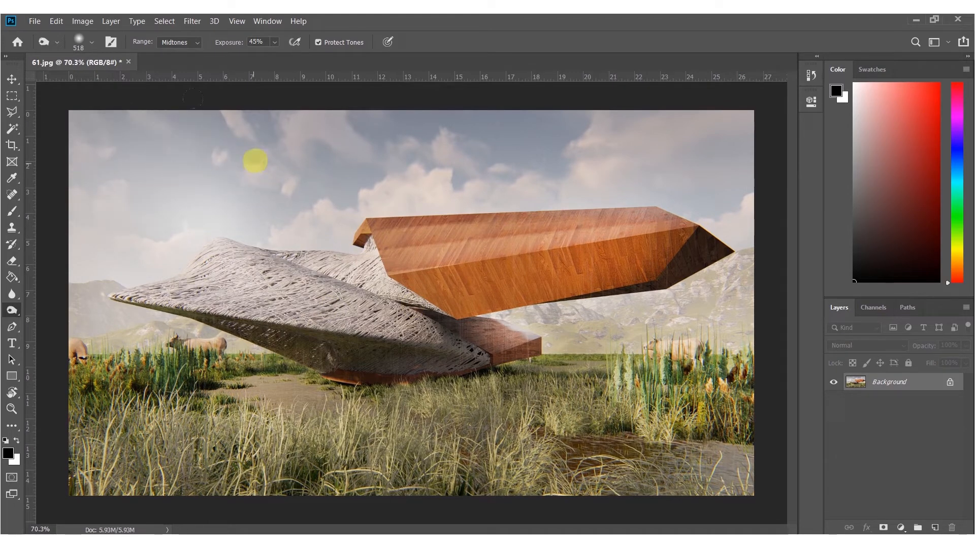
{"action": "left_click_drag", "start_coordinate": [253, 165], "coordinate": [19, 138]}
{"action": "scroll", "coordinate": [374, 327], "scroll_direction": "down", "scroll_amount": 2, "text": "alt"}
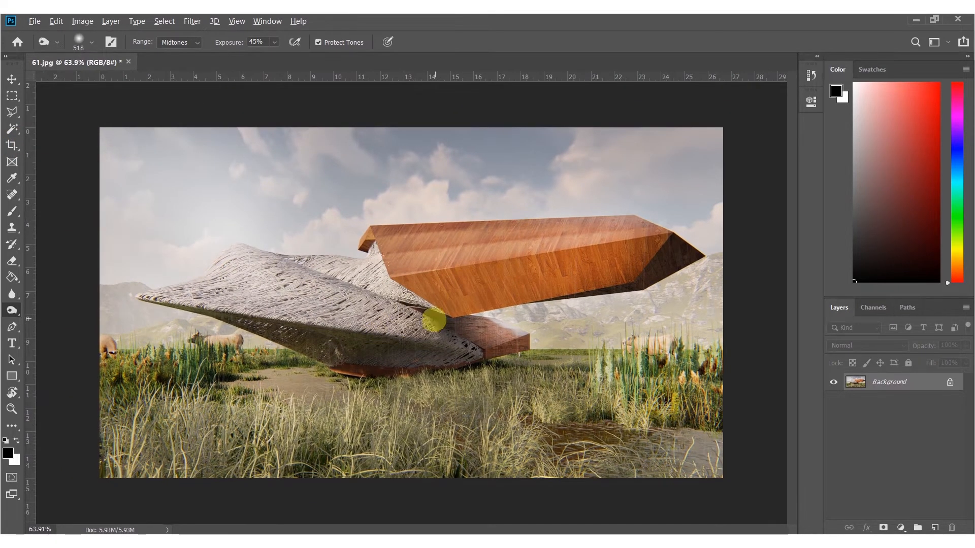
- Add further highlights to the wooden volume's faces and the lower wooden block, finishing with a 375 px brush
{"action": "scroll", "coordinate": [470, 326], "scroll_direction": "up", "scroll_amount": 12, "text": "alt"}
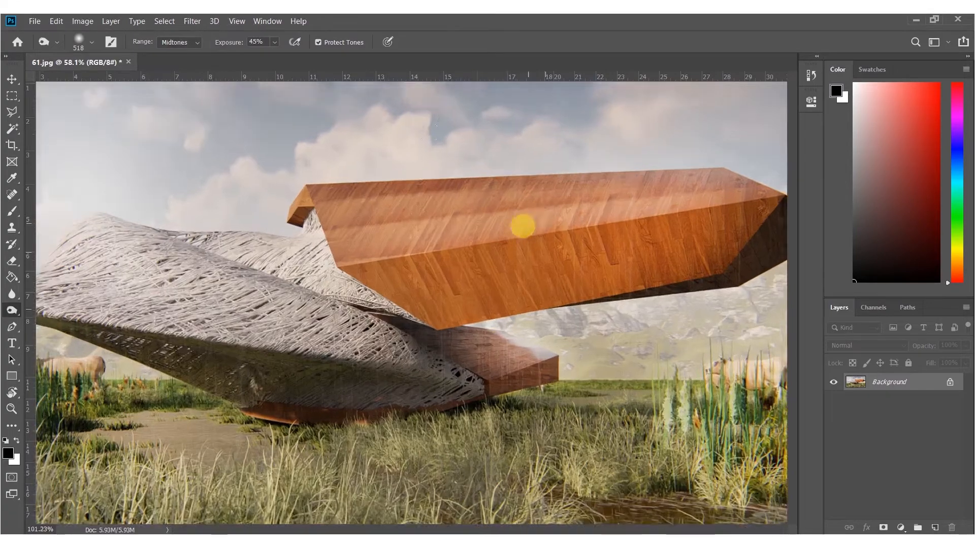
{"action": "mouse_move", "coordinate": [442, 382]}
{"action": "left_mouse_down"}
{"action": "mouse_move", "coordinate": [509, 374]}
{"action": "mouse_move", "coordinate": [488, 385]}
{"action": "mouse_move", "coordinate": [440, 350]}
{"action": "left_mouse_up"}
{"action": "scroll", "coordinate": [447, 355], "scroll_direction": "down", "scroll_amount": 5, "text": "alt"}
{"action": "scroll", "coordinate": [457, 335], "scroll_direction": "down", "scroll_amount": 4, "text": "alt"}
{"action": "scroll", "coordinate": [470, 283], "scroll_direction": "up", "scroll_amount": 4, "text": "alt"}
{"action": "right_click_drag", "start_coordinate": [422, 234], "coordinate": [466, 235], "text": "alt"}
{"action": "mouse_move", "coordinate": [434, 242]}
{"action": "left_mouse_down"}
{"action": "mouse_move", "coordinate": [483, 314]}
{"action": "mouse_move", "coordinate": [516, 257]}
{"action": "mouse_move", "coordinate": [526, 283]}
{"action": "mouse_move", "coordinate": [490, 282]}
{"action": "left_mouse_up"}
{"action": "scroll", "coordinate": [489, 283], "scroll_direction": "down", "scroll_amount": 4, "text": "alt"}
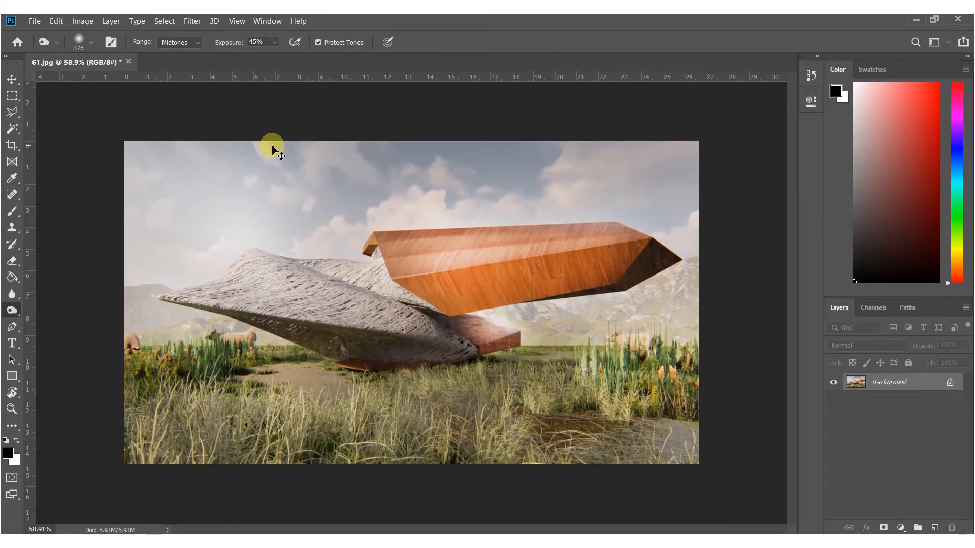
- Duplicate the background layer, try Auto Tone on the copy and undo the tone change
{"action": "key", "text": "ctrl+j"}
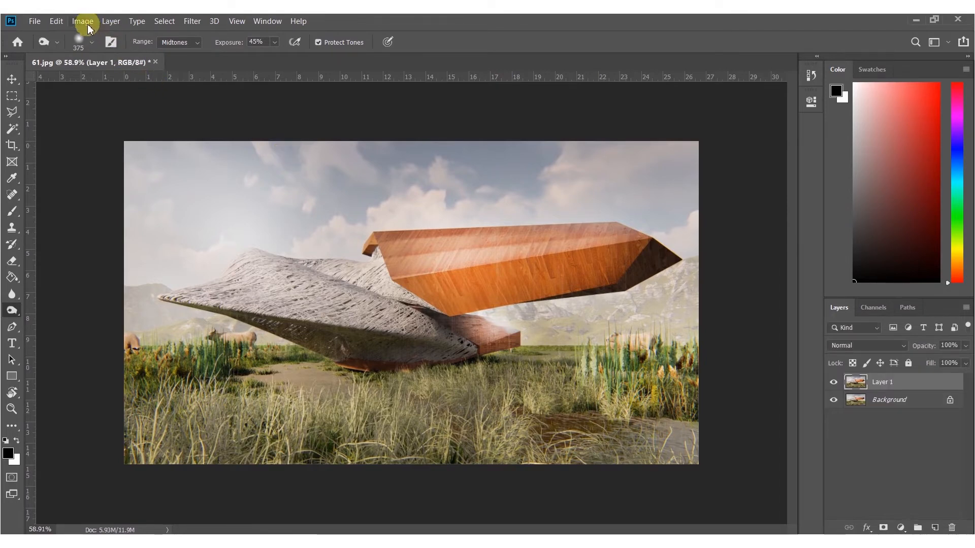
{"action": "left_click", "coordinate": [83, 22]}
{"action": "left_click", "coordinate": [96, 68]}
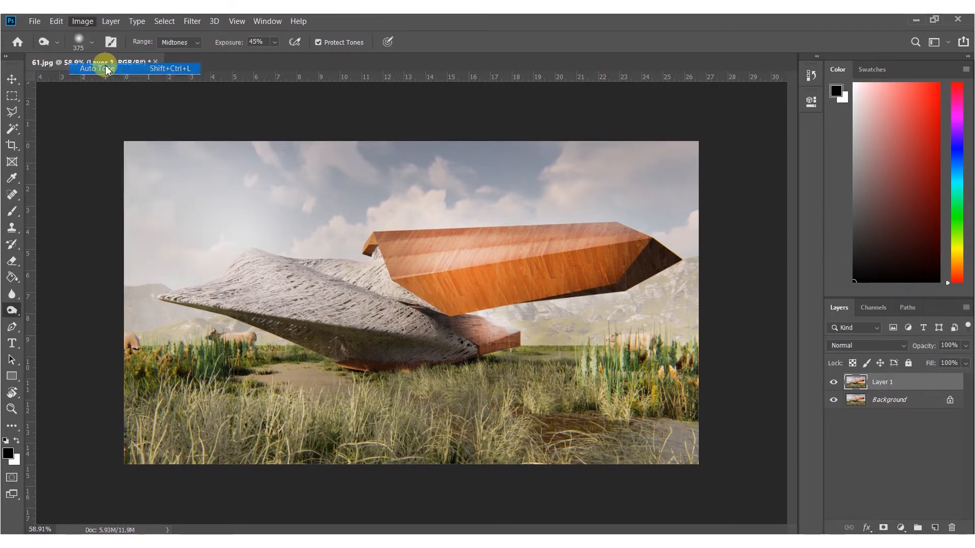
{"action": "key", "text": "ctrl+z"}
- Try Auto Contrast on the copied layer, compare it with the previous state and undo it
{"action": "left_click", "coordinate": [83, 21]}
{"action": "left_click", "coordinate": [104, 79]}
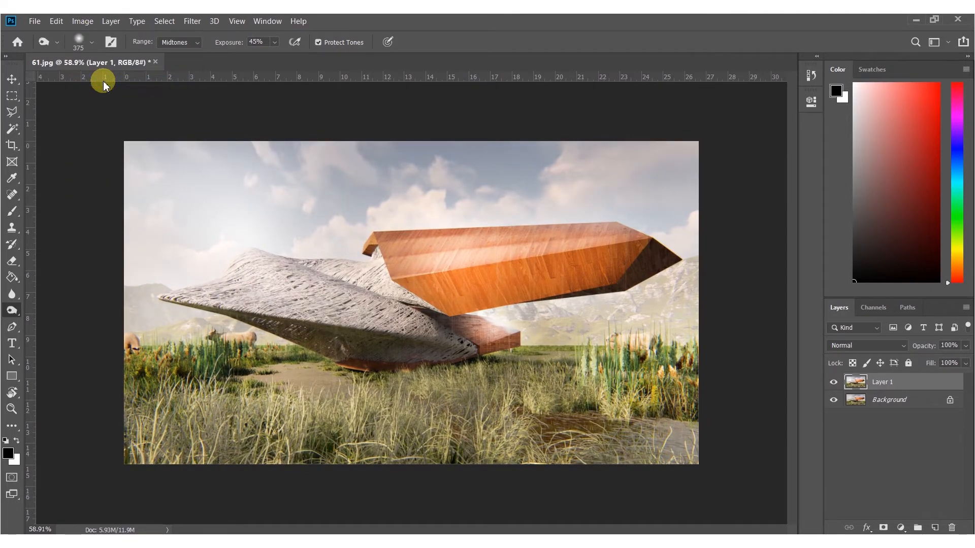
{"action": "key", "text": "ctrl+z"}
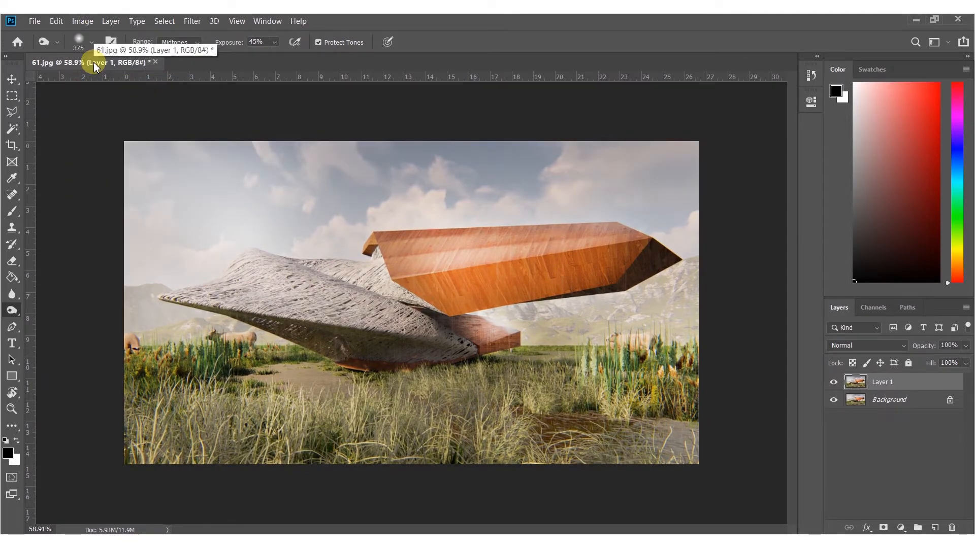
{"action": "key", "text": "ctrl+z"}
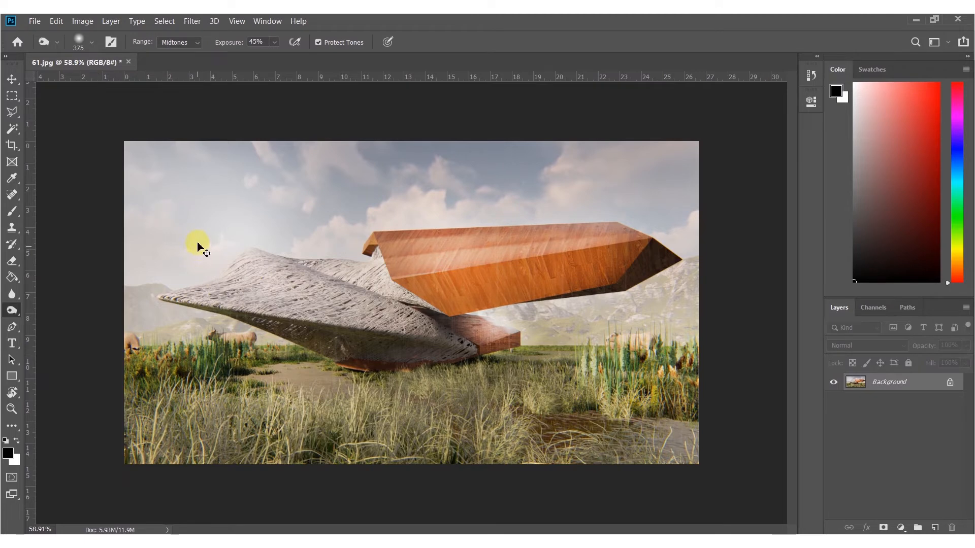
{"action": "key", "text": "ctrl+shift+z"}
{"action": "key", "text": "ctrl+shift+z"}
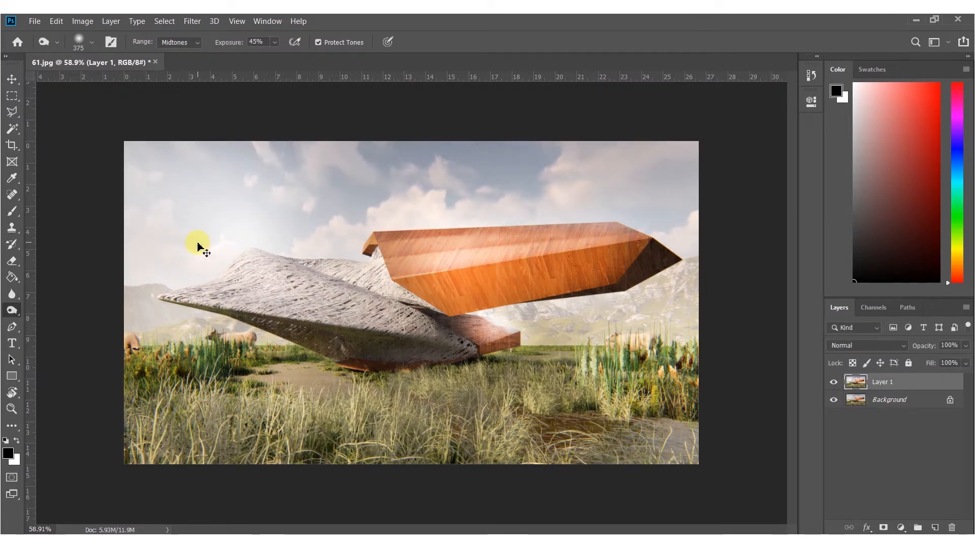
{"action": "key", "text": "ctrl+z"}
{"action": "key", "text": "ctrl+shift+z"}
{"action": "key", "text": "ctrl+z"}
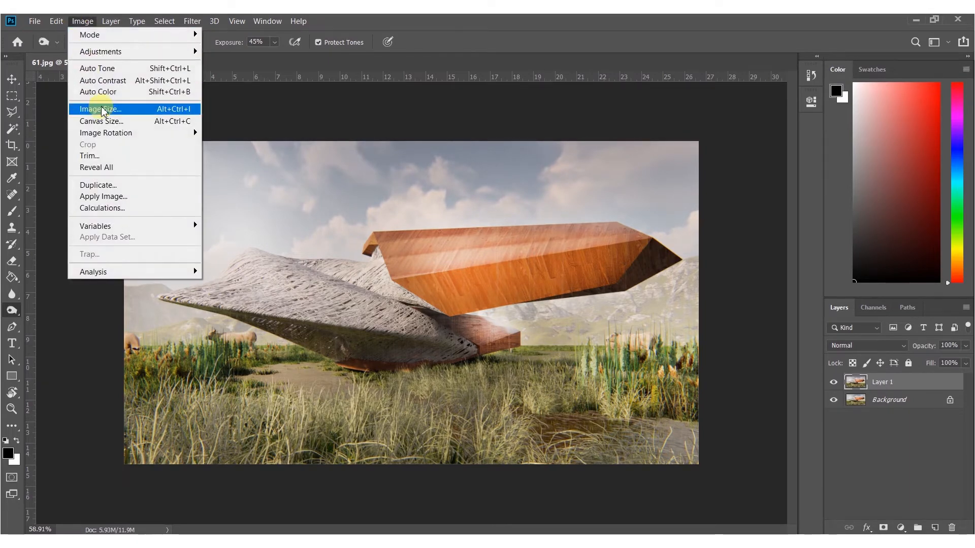
- Apply Auto Color to Layer 1 and add a new empty layer above it in Normal mode at 100% opacity
{"action": "left_click", "coordinate": [98, 91]}
{"action": "right_click_drag", "start_coordinate": [413, 335], "coordinate": [472, 349], "text": "alt"}
{"action": "key", "text": "ctrl+shift+n"}
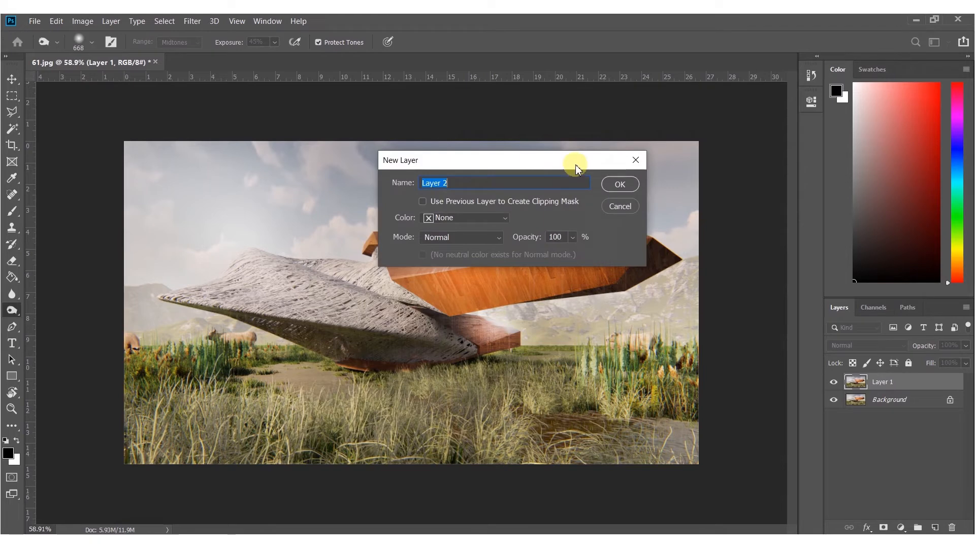
{"action": "key", "text": "Return"}
{"action": "scroll", "coordinate": [528, 319], "scroll_direction": "down", "scroll_amount": 2, "text": "alt"}
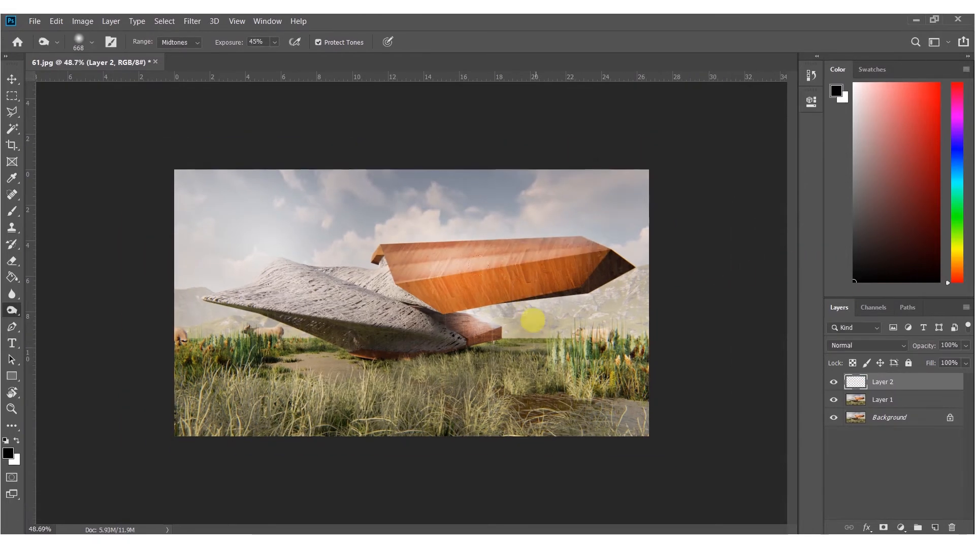
- Paint soft black shading along the image's lower and upper edges with a 1198 px brush and set Layer 2's opacity to 60%
{"action": "key", "text": "b"}
{"action": "mouse_move", "coordinate": [255, 404]}
{"action": "right_mouse_down", "text": "alt"}
{"action": "mouse_move", "coordinate": [272, 364]}
{"action": "mouse_move", "coordinate": [368, 352]}
{"action": "right_mouse_up", "text": "alt"}
{"action": "scroll", "coordinate": [325, 358], "scroll_direction": "down", "scroll_amount": 2, "text": "alt"}
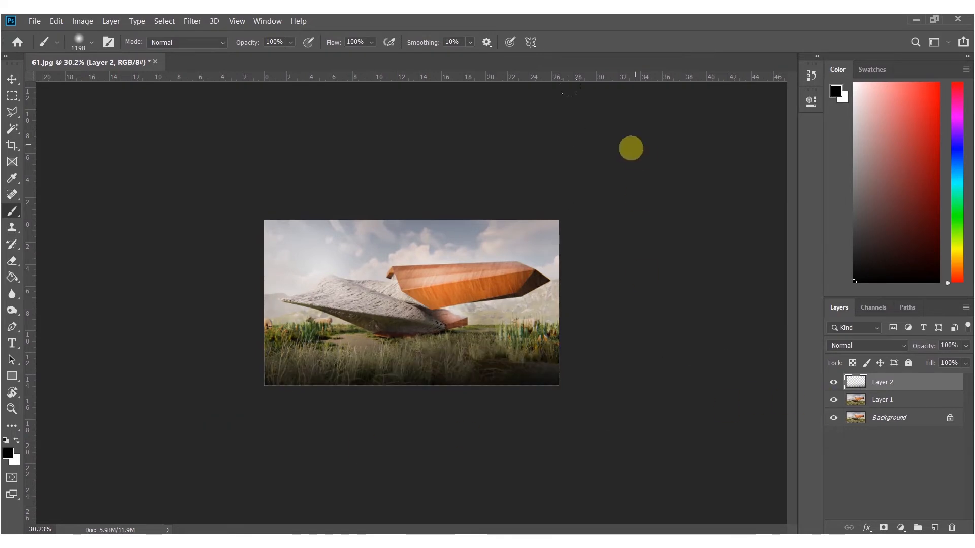
{"action": "left_click_drag", "start_coordinate": [537, 175], "coordinate": [7, 153]}
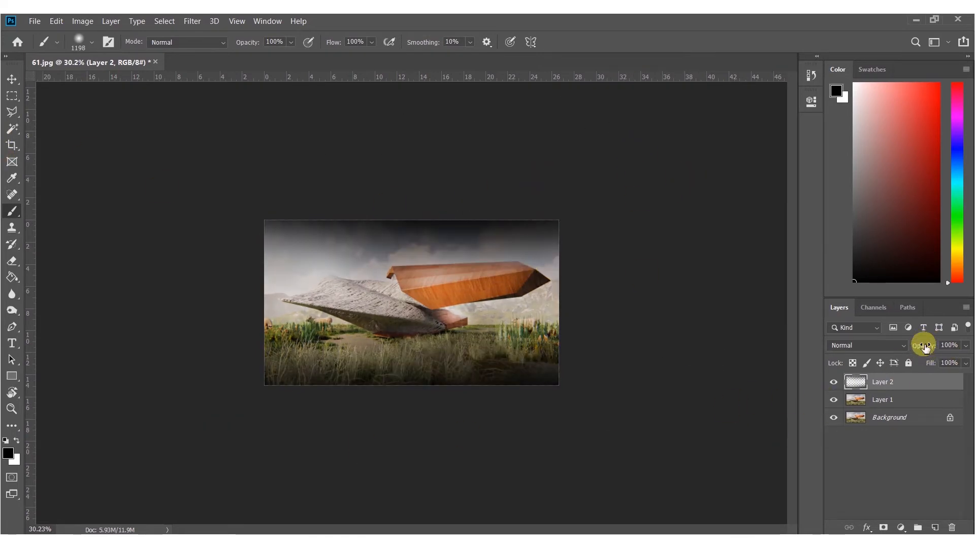
{"action": "left_click_drag", "start_coordinate": [925, 346], "coordinate": [899, 347]}
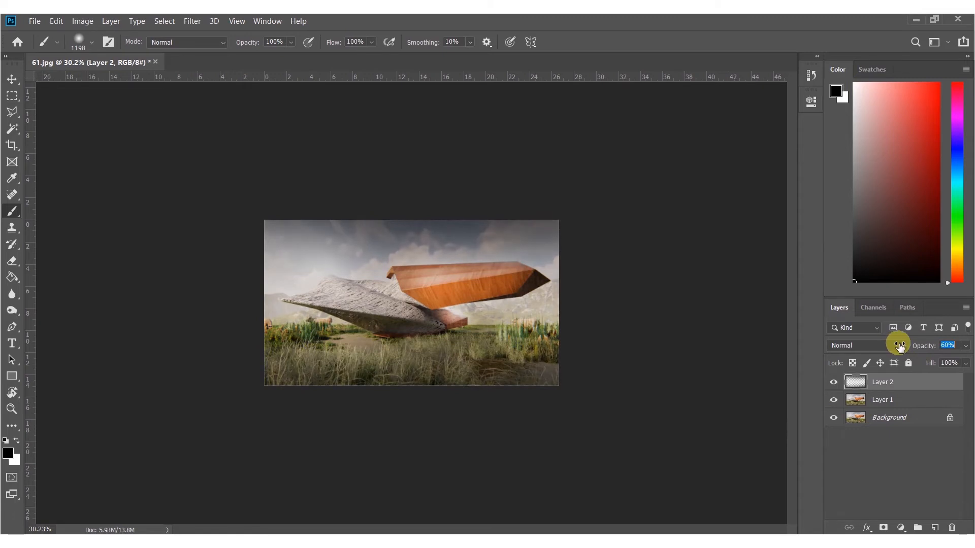
- Try flattening all layers into a single background and undo the flattening
{"action": "right_click", "coordinate": [879, 418]}
{"action": "left_click", "coordinate": [883, 375]}
{"action": "scroll", "coordinate": [366, 285], "scroll_direction": "up", "scroll_amount": 3, "text": "alt"}
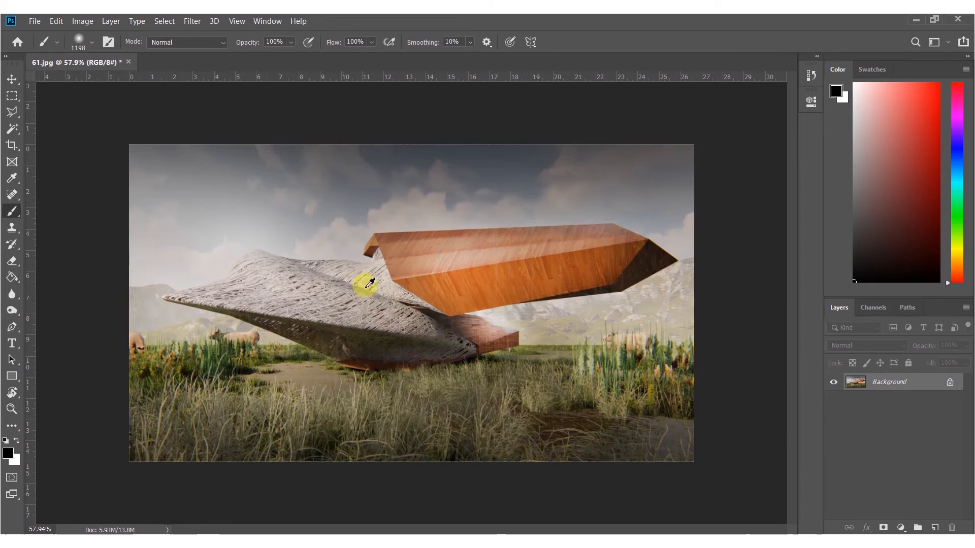
{"action": "key", "text": "ctrl+z"}
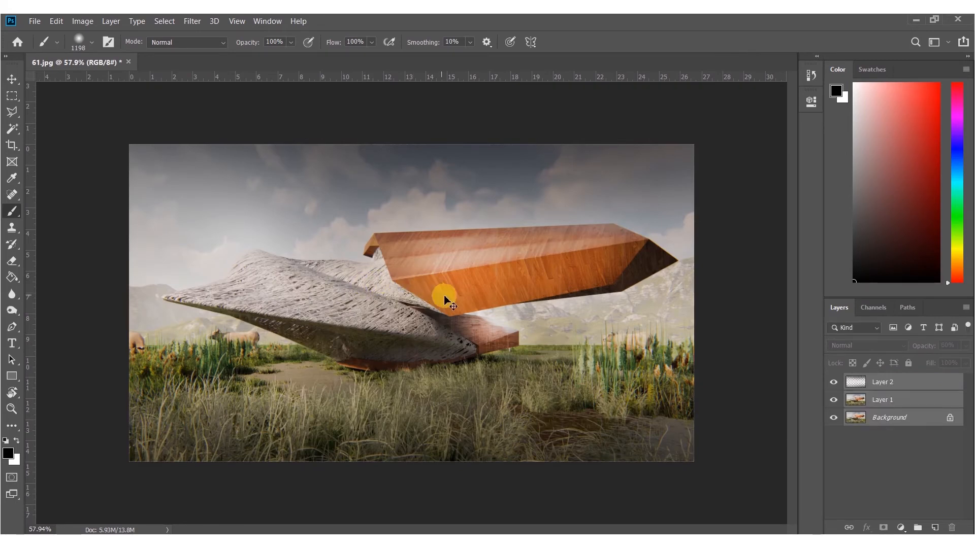
- Erase the black shading on Layer 2 over the building, mid-ground and left sky with a 524 px eraser at 98% opacity
{"action": "left_click", "coordinate": [880, 388]}
{"action": "key", "text": "e"}
{"action": "right_click_drag", "start_coordinate": [507, 303], "coordinate": [378, 299], "text": "alt"}
{"action": "mouse_move", "coordinate": [693, 253]}
{"action": "left_mouse_down"}
{"action": "mouse_move", "coordinate": [452, 231]}
{"action": "mouse_move", "coordinate": [107, 235]}
{"action": "left_mouse_up"}
{"action": "mouse_move", "coordinate": [220, 355]}
{"action": "left_mouse_down"}
{"action": "mouse_move", "coordinate": [321, 375]}
{"action": "mouse_move", "coordinate": [494, 363]}
{"action": "mouse_move", "coordinate": [607, 376]}
{"action": "mouse_move", "coordinate": [708, 345]}
{"action": "left_mouse_up"}
{"action": "mouse_move", "coordinate": [117, 265]}
{"action": "left_mouse_down"}
{"action": "mouse_move", "coordinate": [287, 206]}
{"action": "mouse_move", "coordinate": [637, 195]}
{"action": "mouse_move", "coordinate": [458, 183]}
{"action": "mouse_move", "coordinate": [116, 186]}
{"action": "left_mouse_up"}
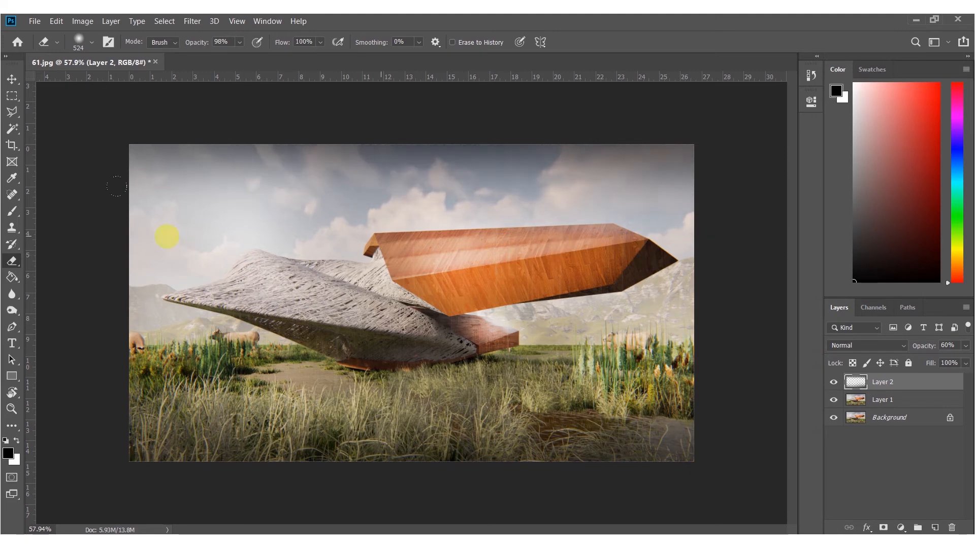
- Select all three layers and flatten the image into a single background layer
{"action": "left_click", "coordinate": [885, 416], "text": "shift"}
{"action": "right_click", "coordinate": [892, 403]}
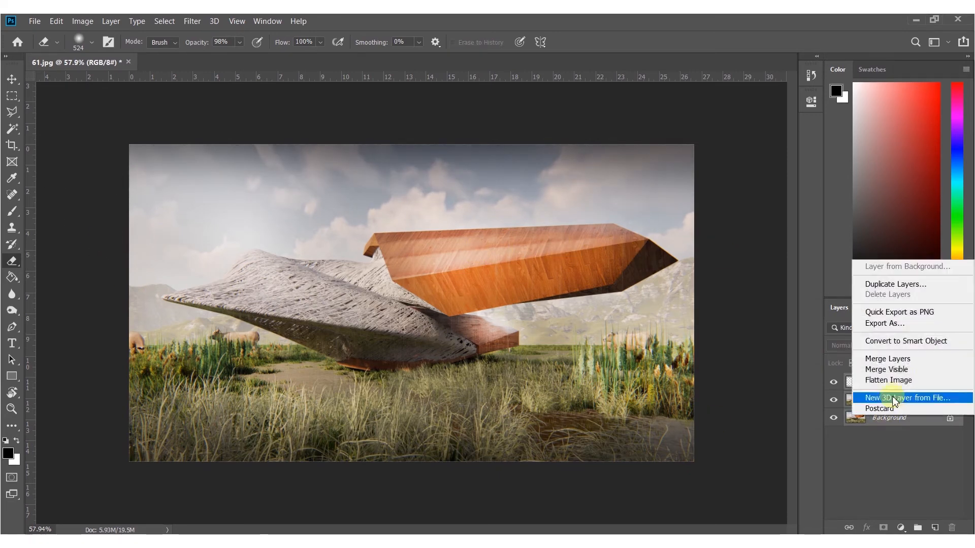
{"action": "left_click", "coordinate": [888, 380]}
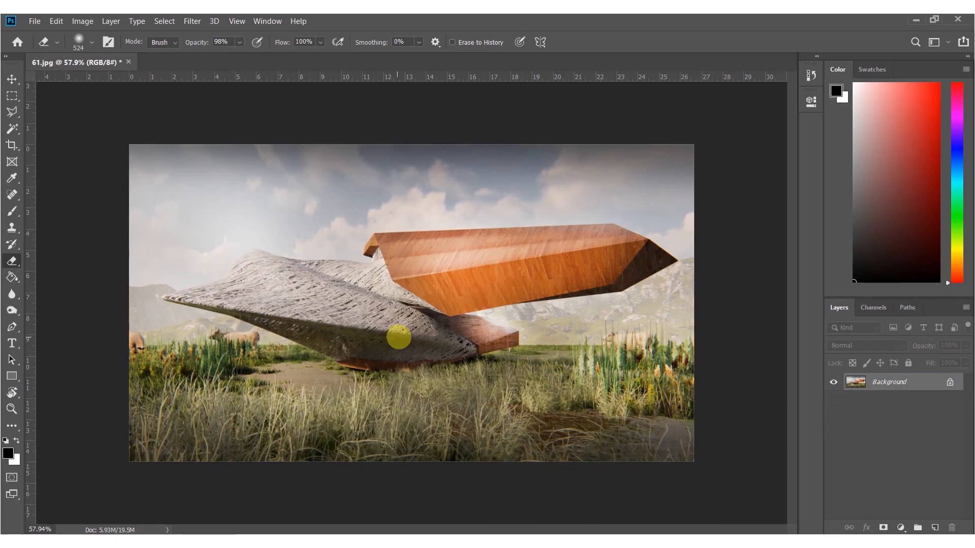
{"action": "scroll", "coordinate": [397, 337], "scroll_direction": "up", "scroll_amount": 2, "text": "alt"}
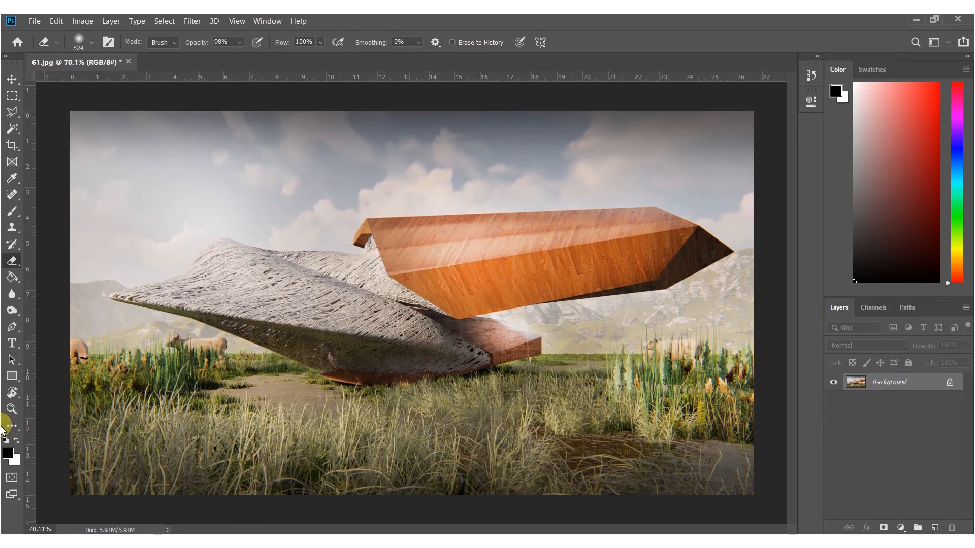